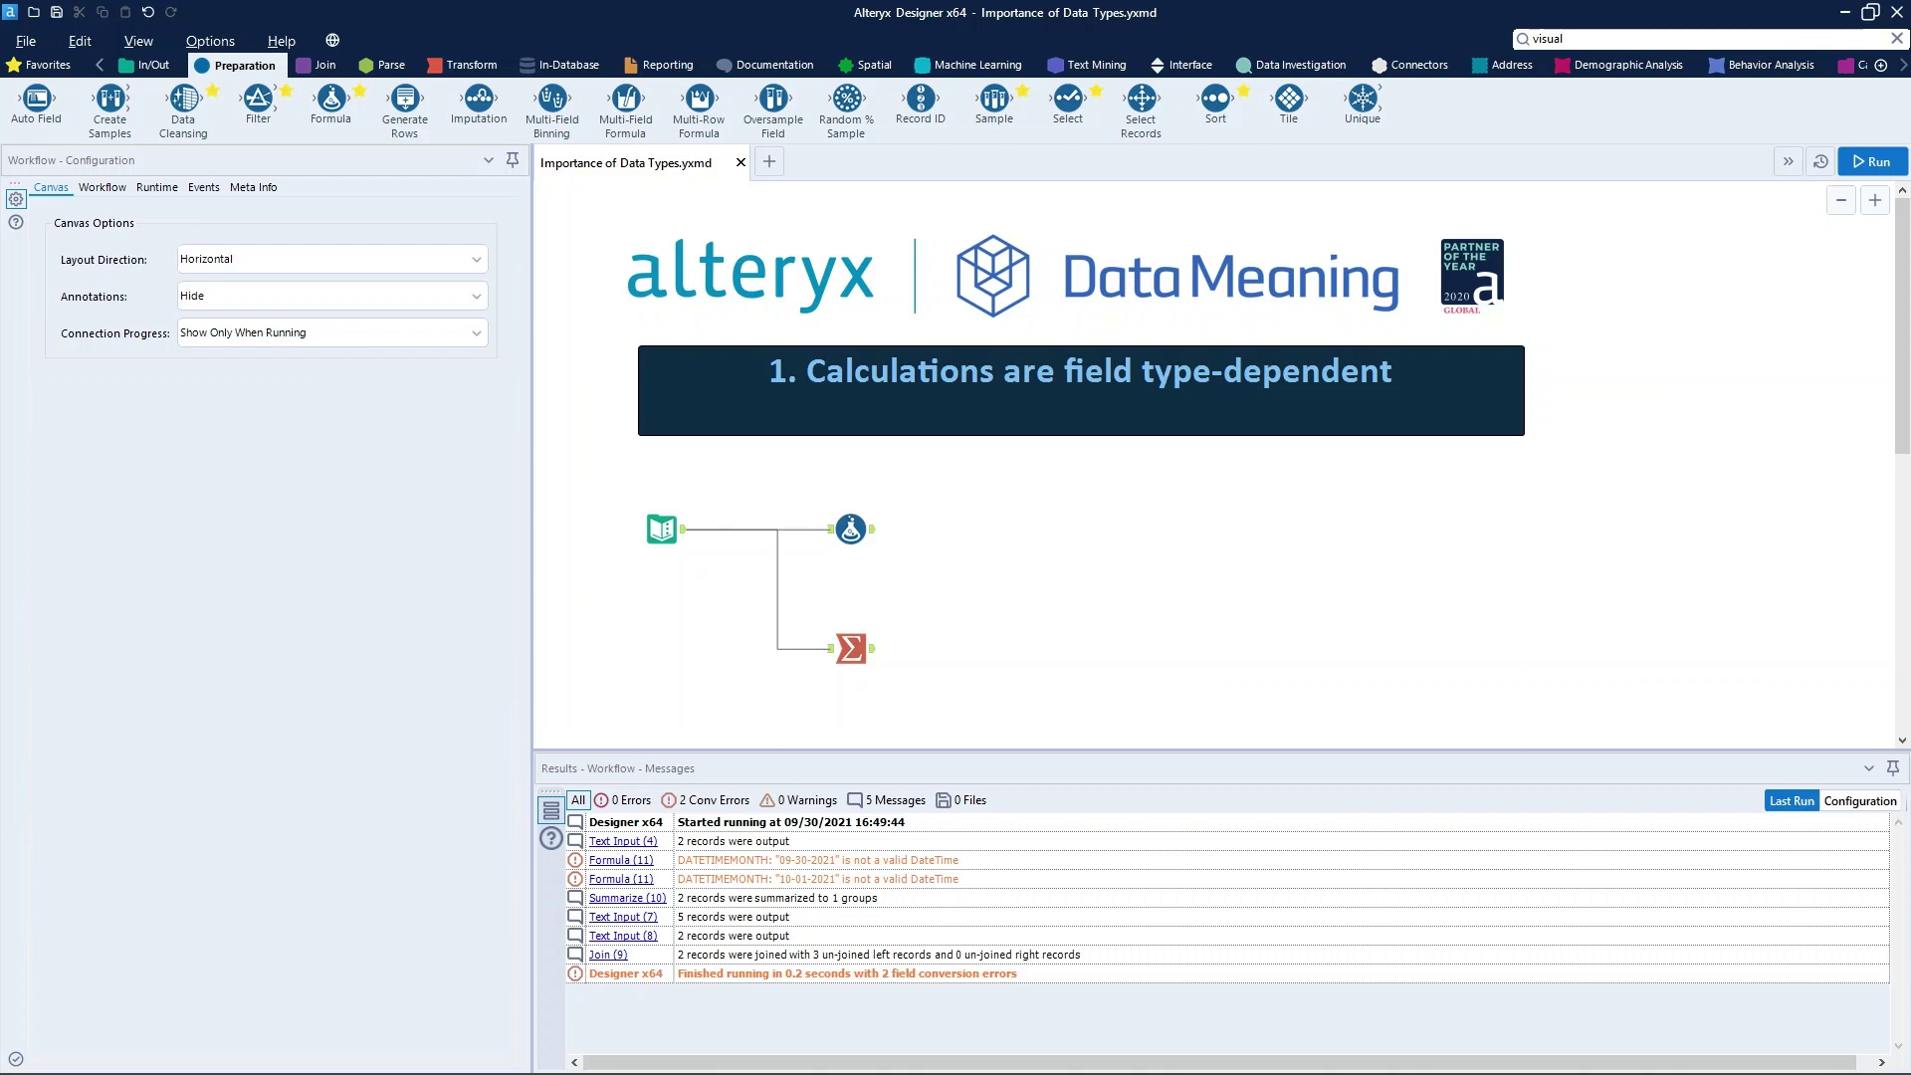
Step: Show the Text Input's output metadata: Video ID is Byte, while String and Date are String
click(149, 65)
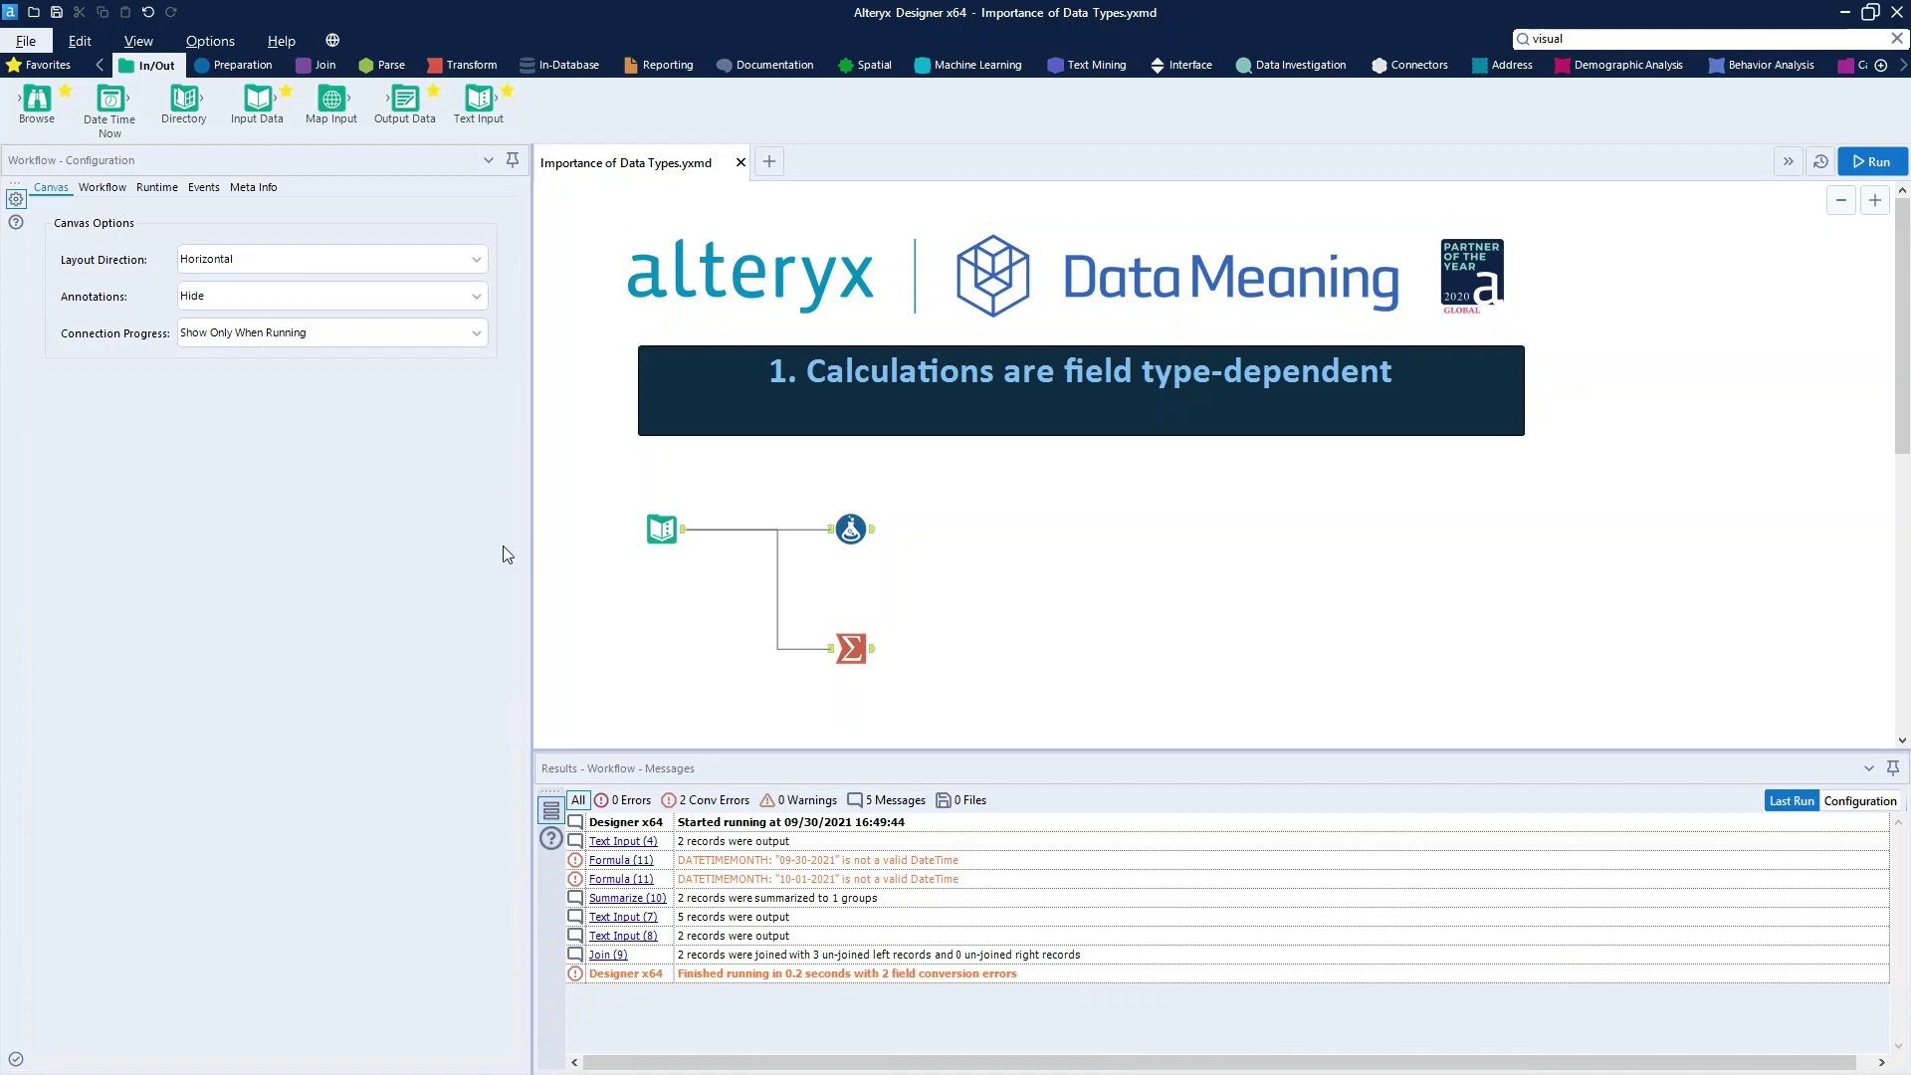
click(657, 518)
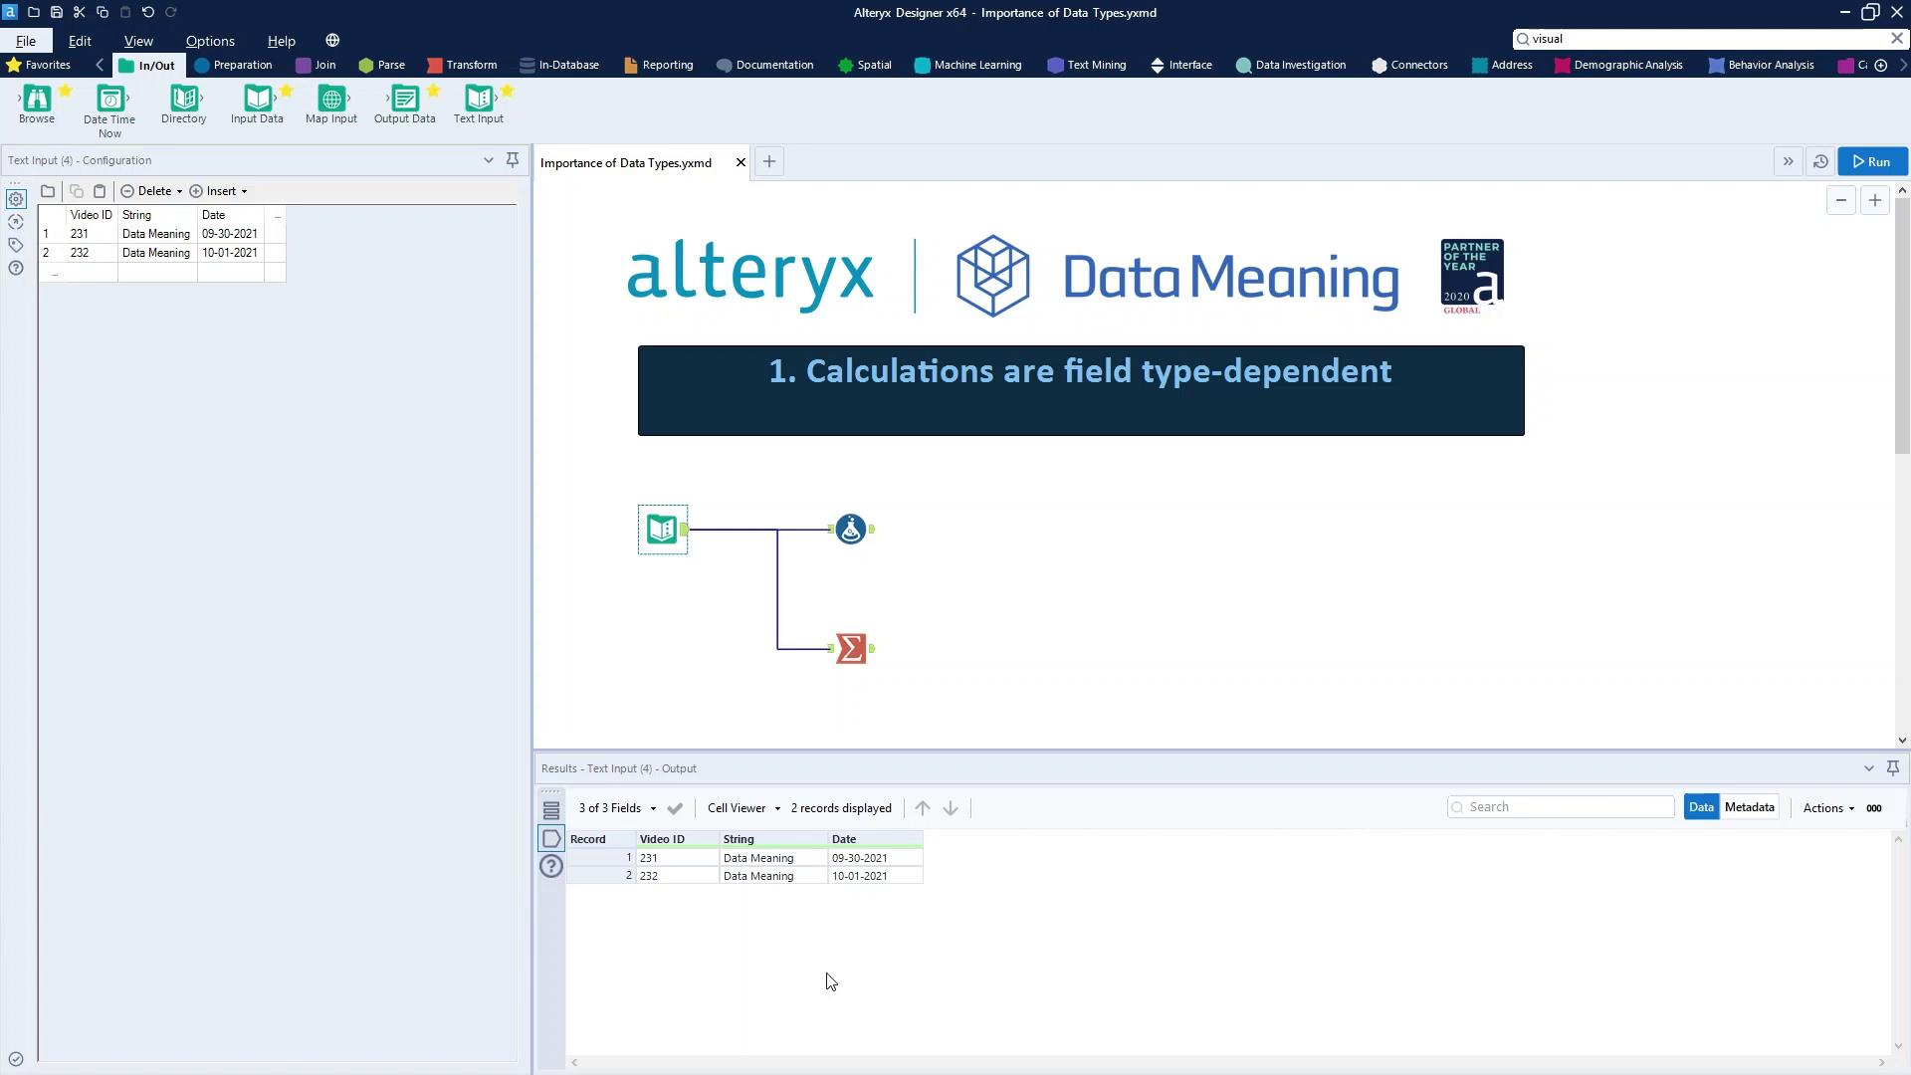
mouse_move(785, 853)
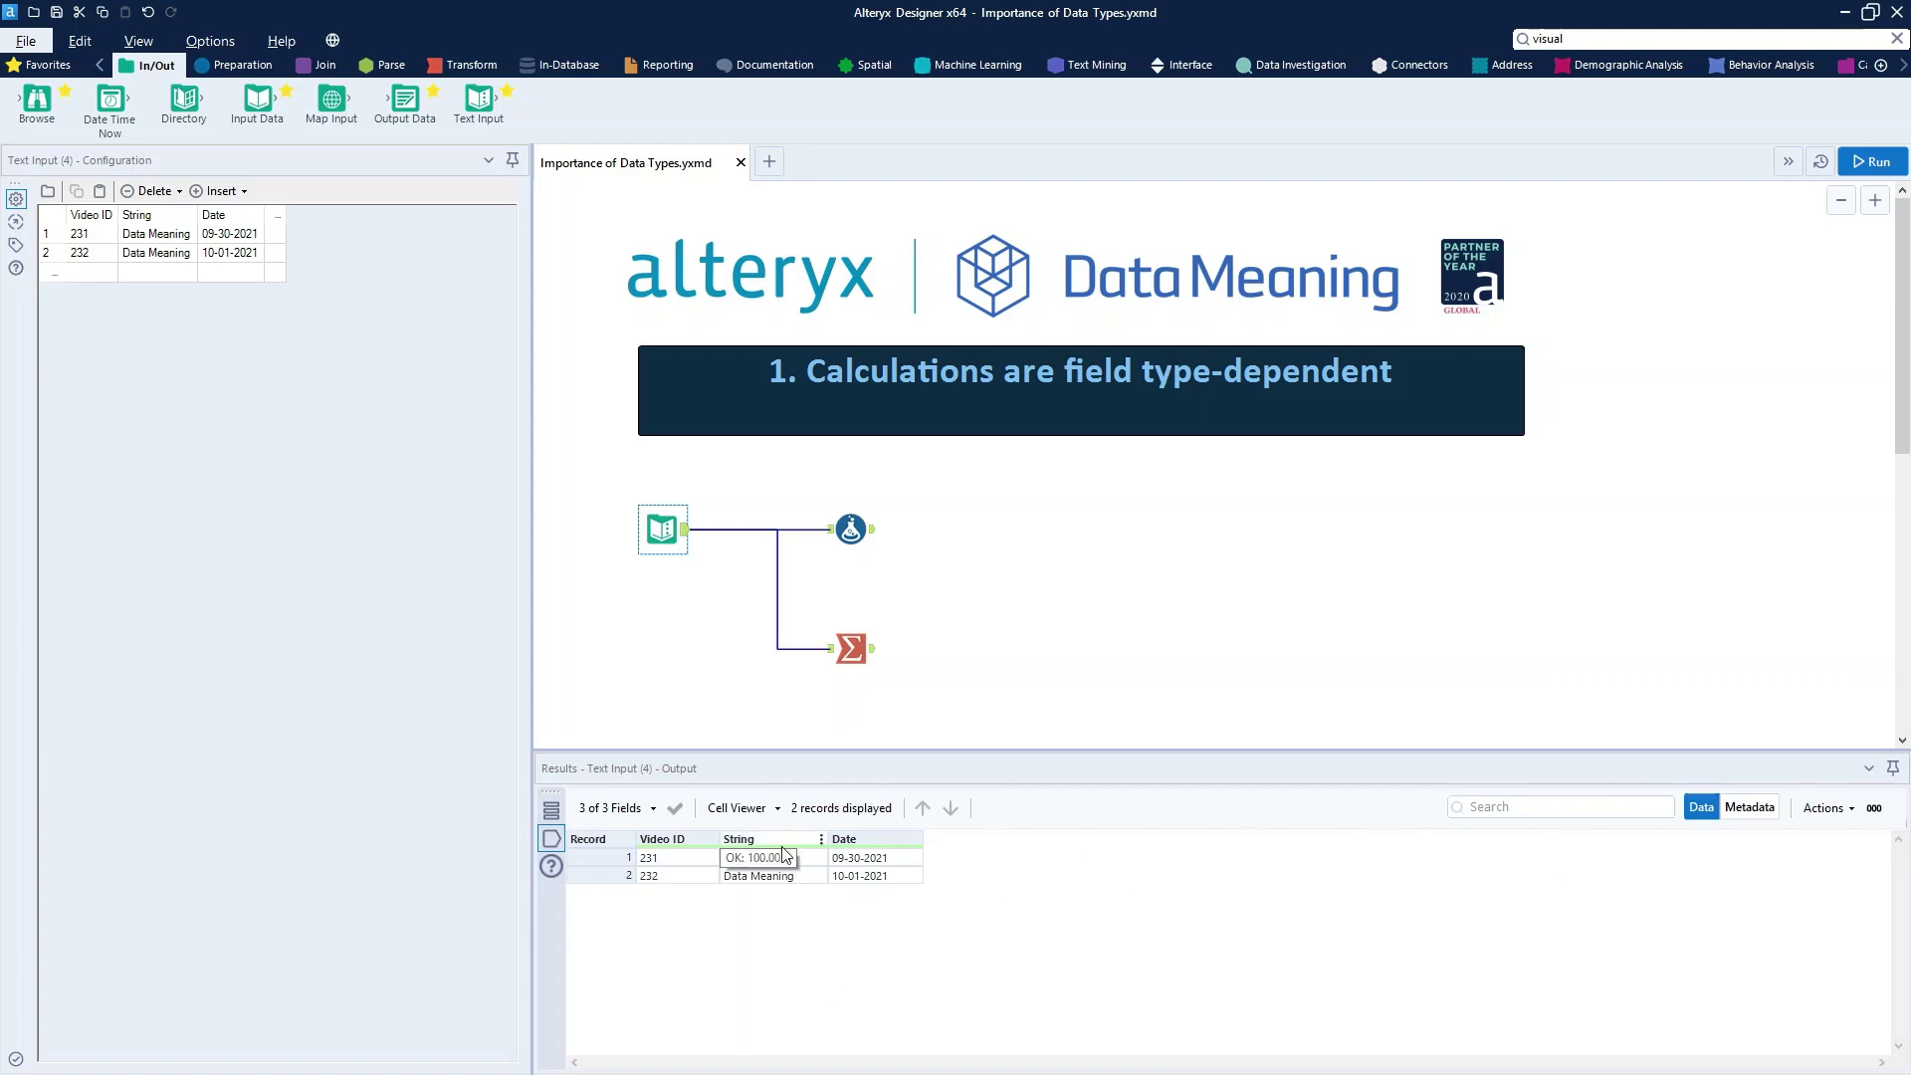
click(1736, 812)
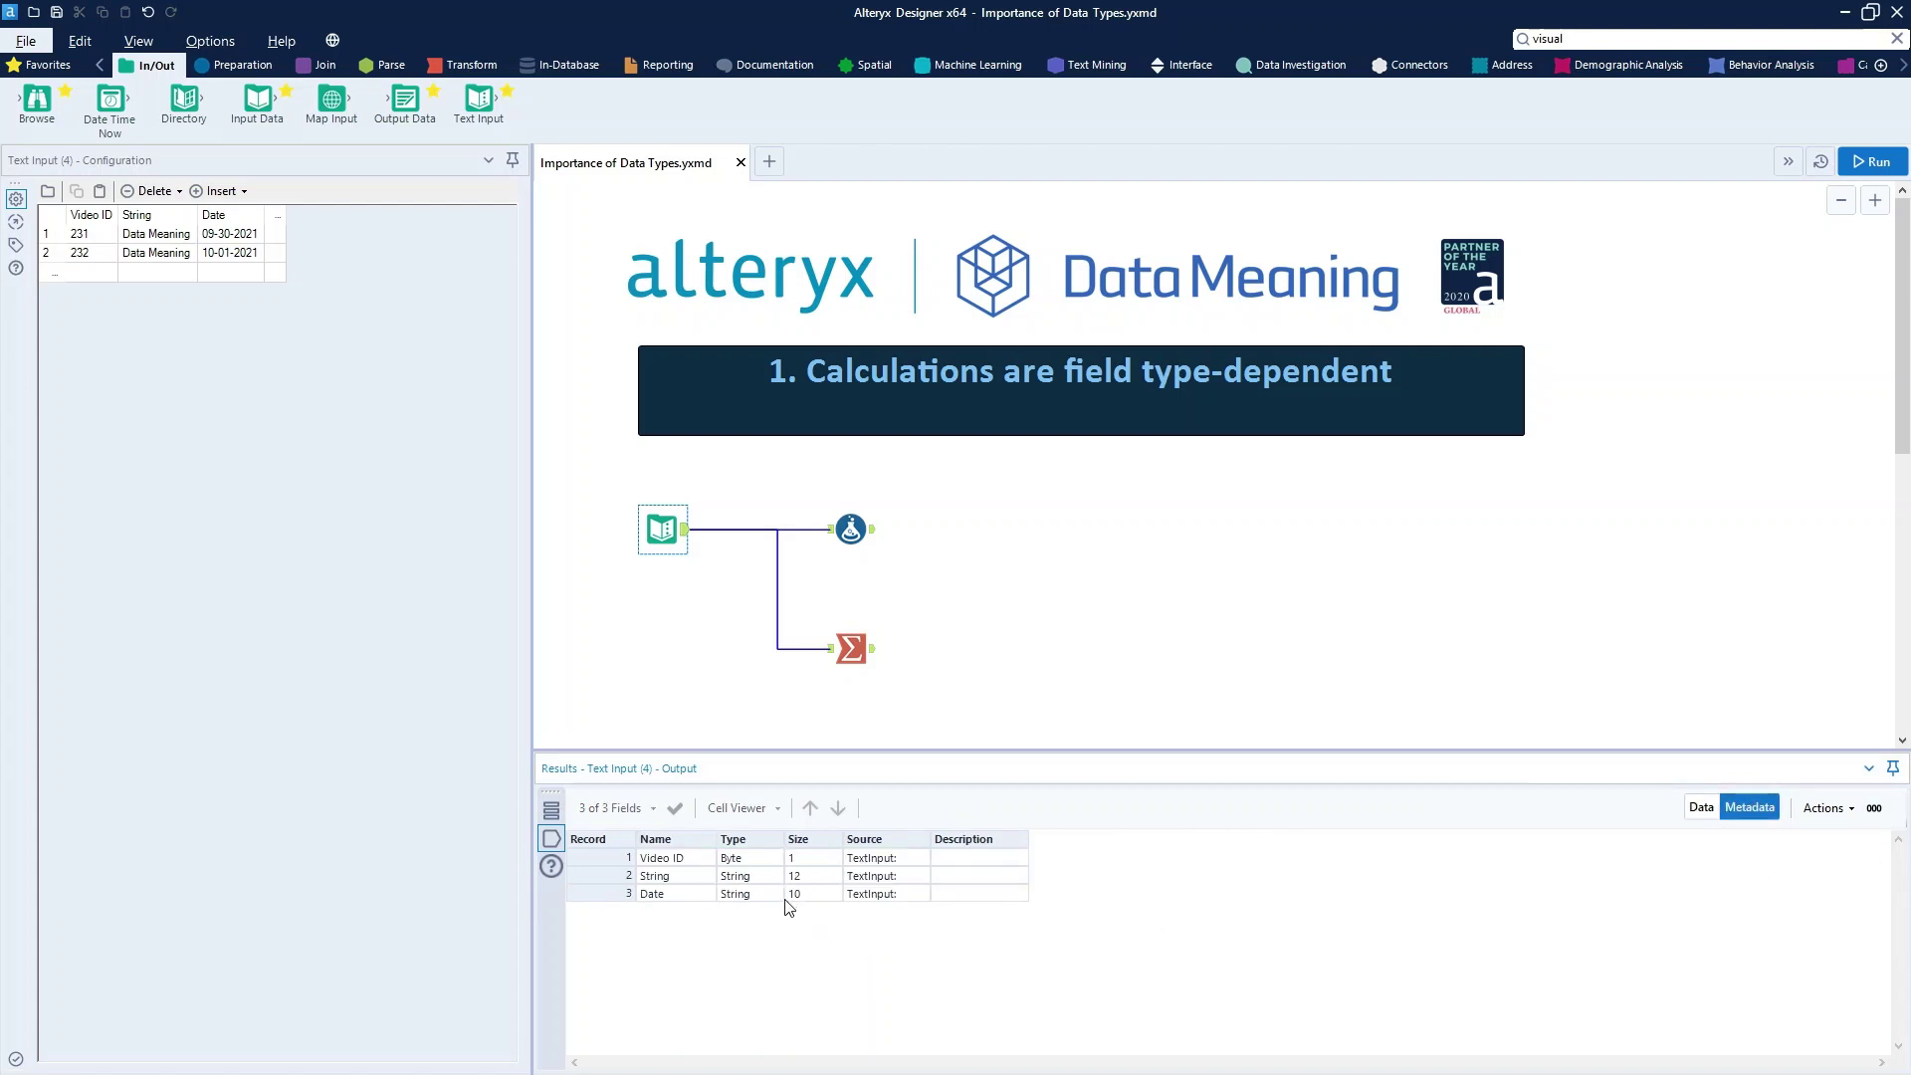
drag(763, 858, 761, 902)
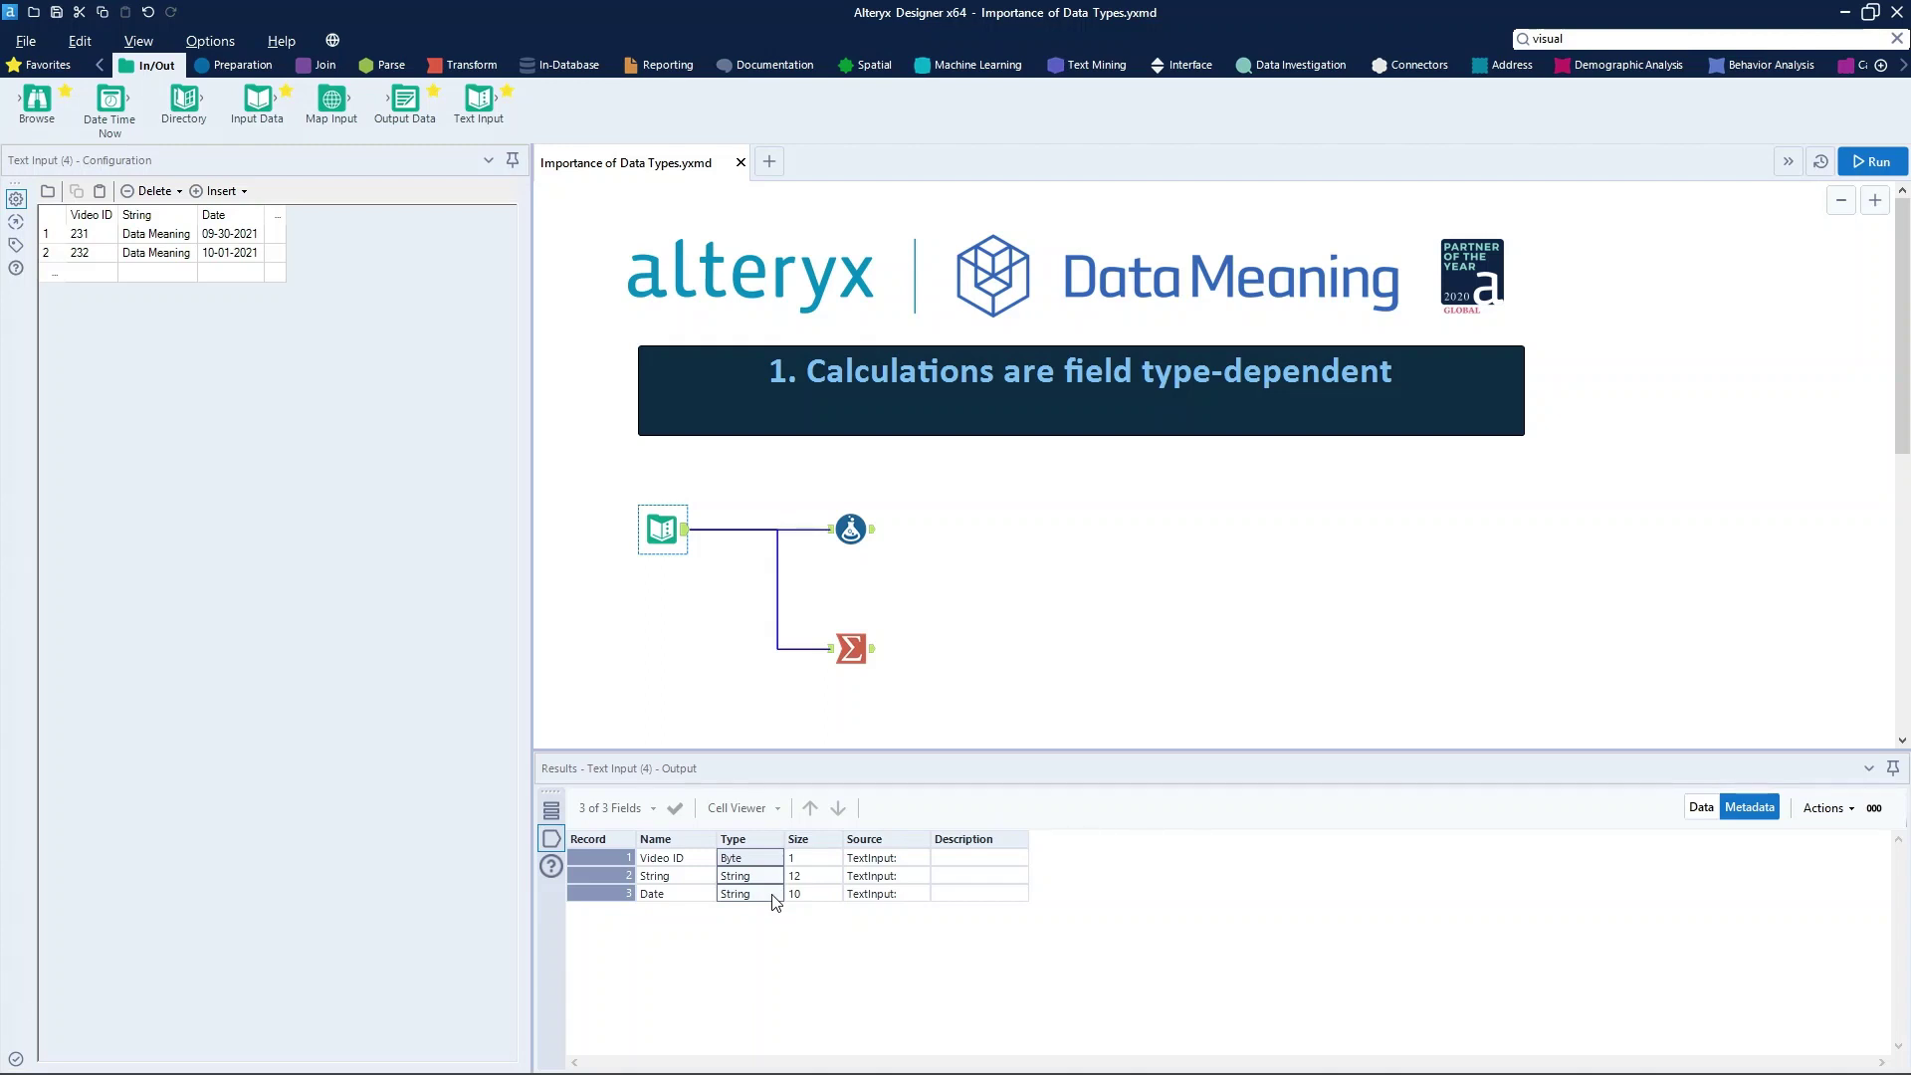
Step: Review the Formula's Sum column and its expression [Video ID]+1
click(727, 617)
click(850, 528)
click(86, 211)
click(85, 212)
double_click(77, 212)
click(178, 242)
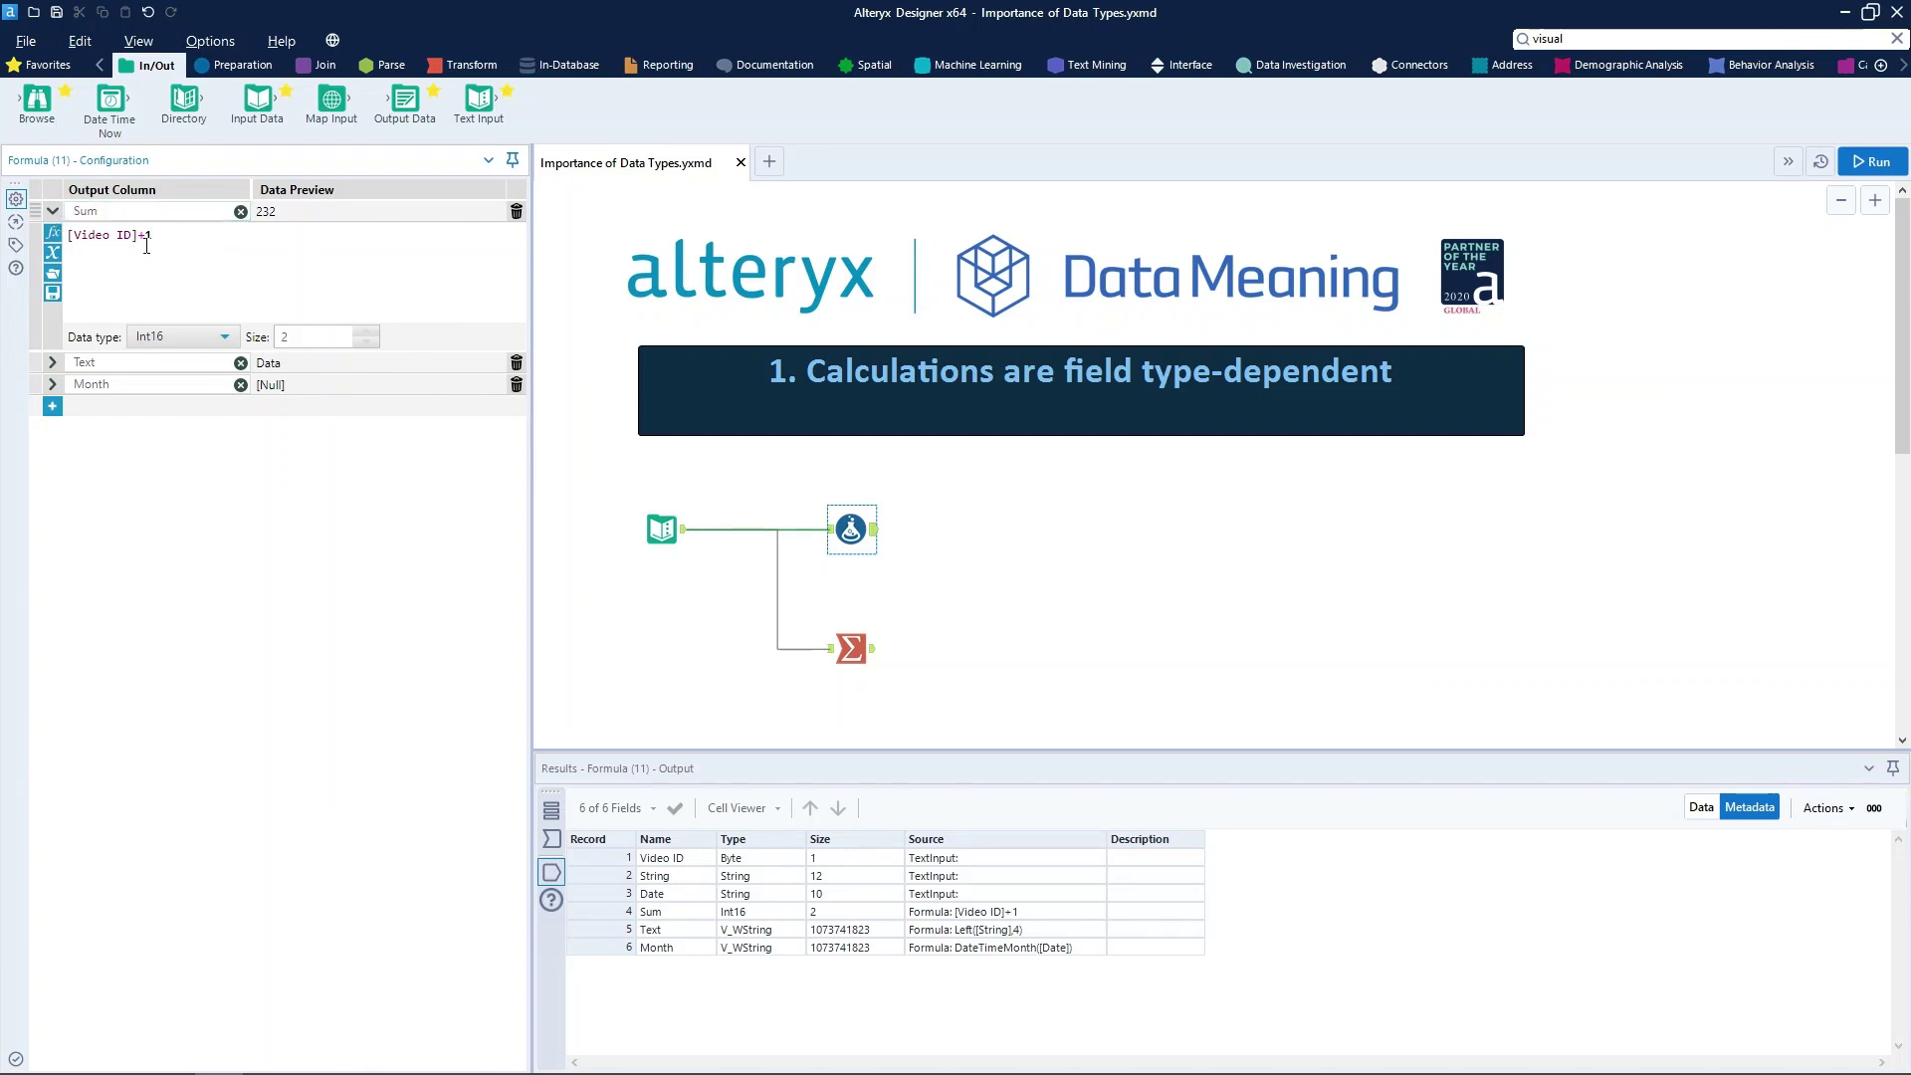
drag(70, 234, 138, 235)
drag(152, 235, 76, 234)
click(115, 251)
Step: Run the workflow and compare record 1's Sum 232 with Video ID 231, typed Byte
click(1669, 234)
click(1871, 162)
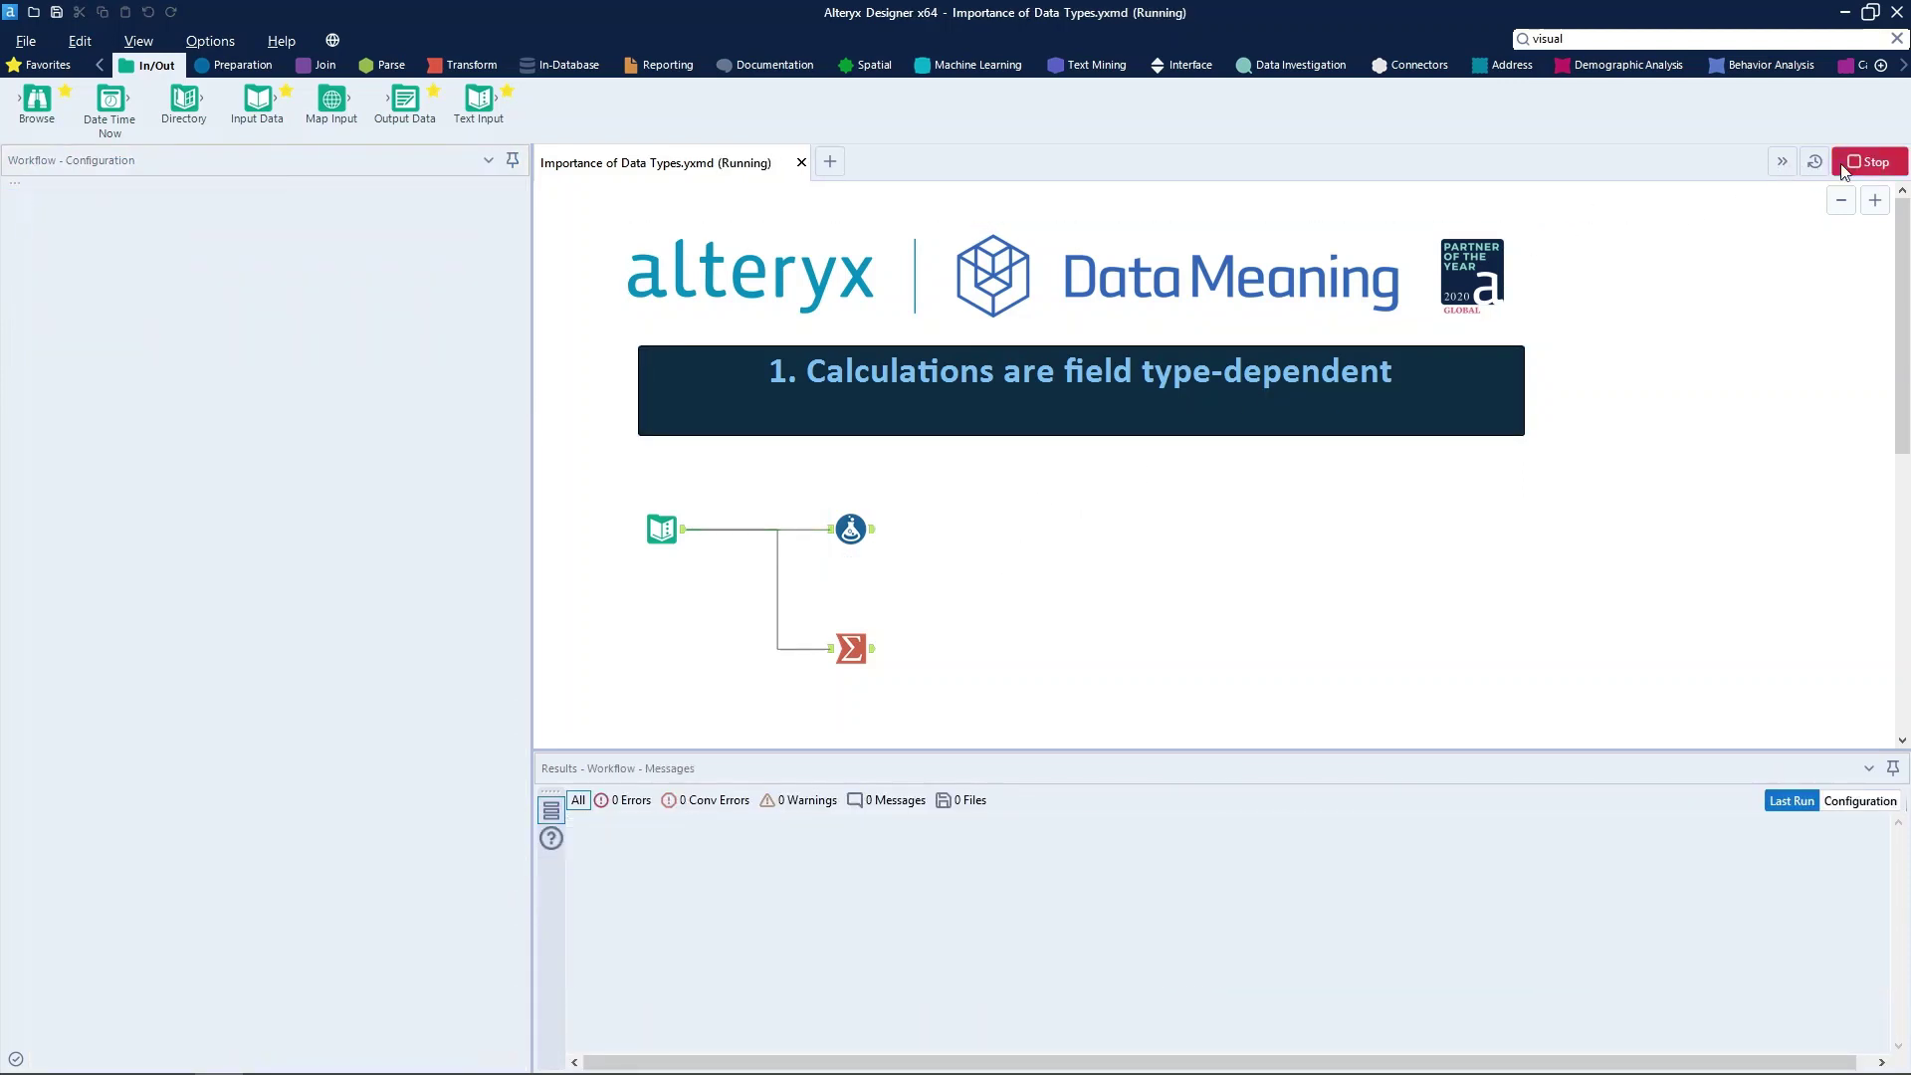
click(865, 537)
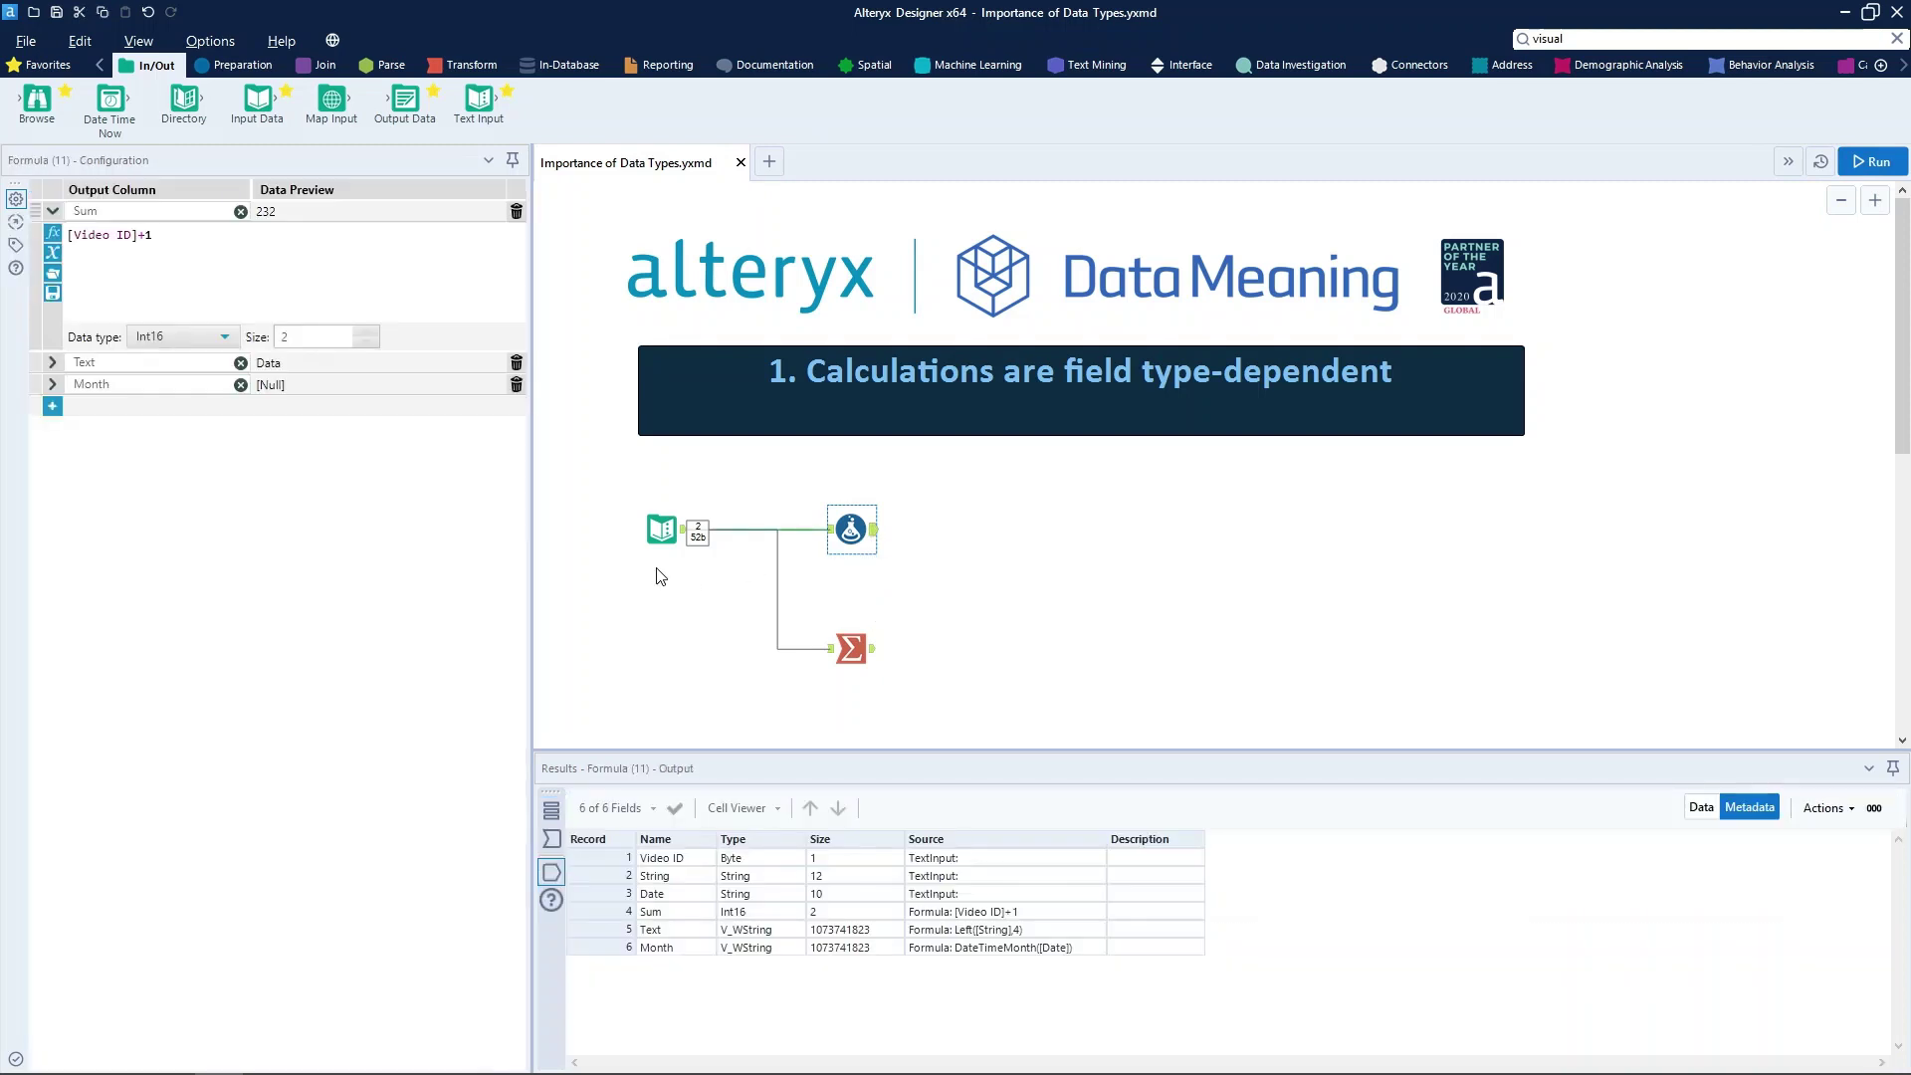
click(1701, 807)
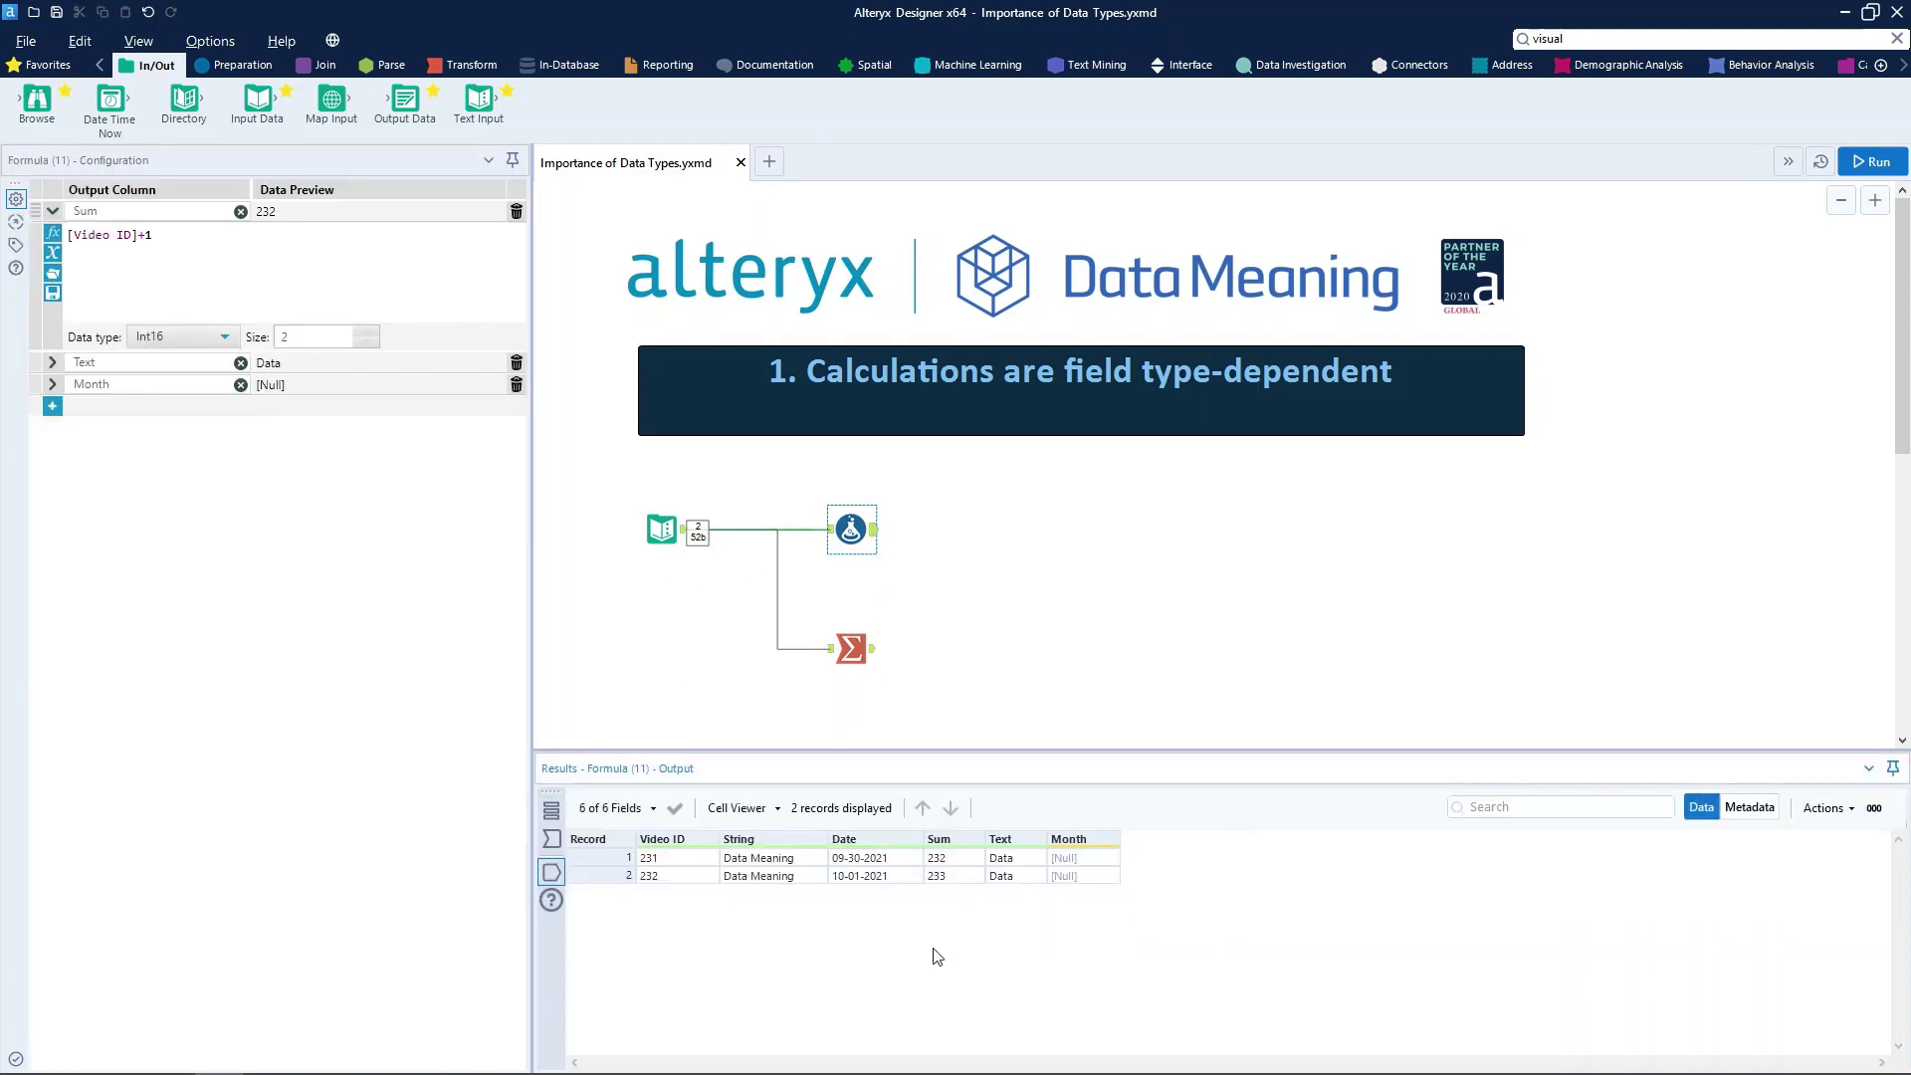
click(947, 860)
click(650, 859)
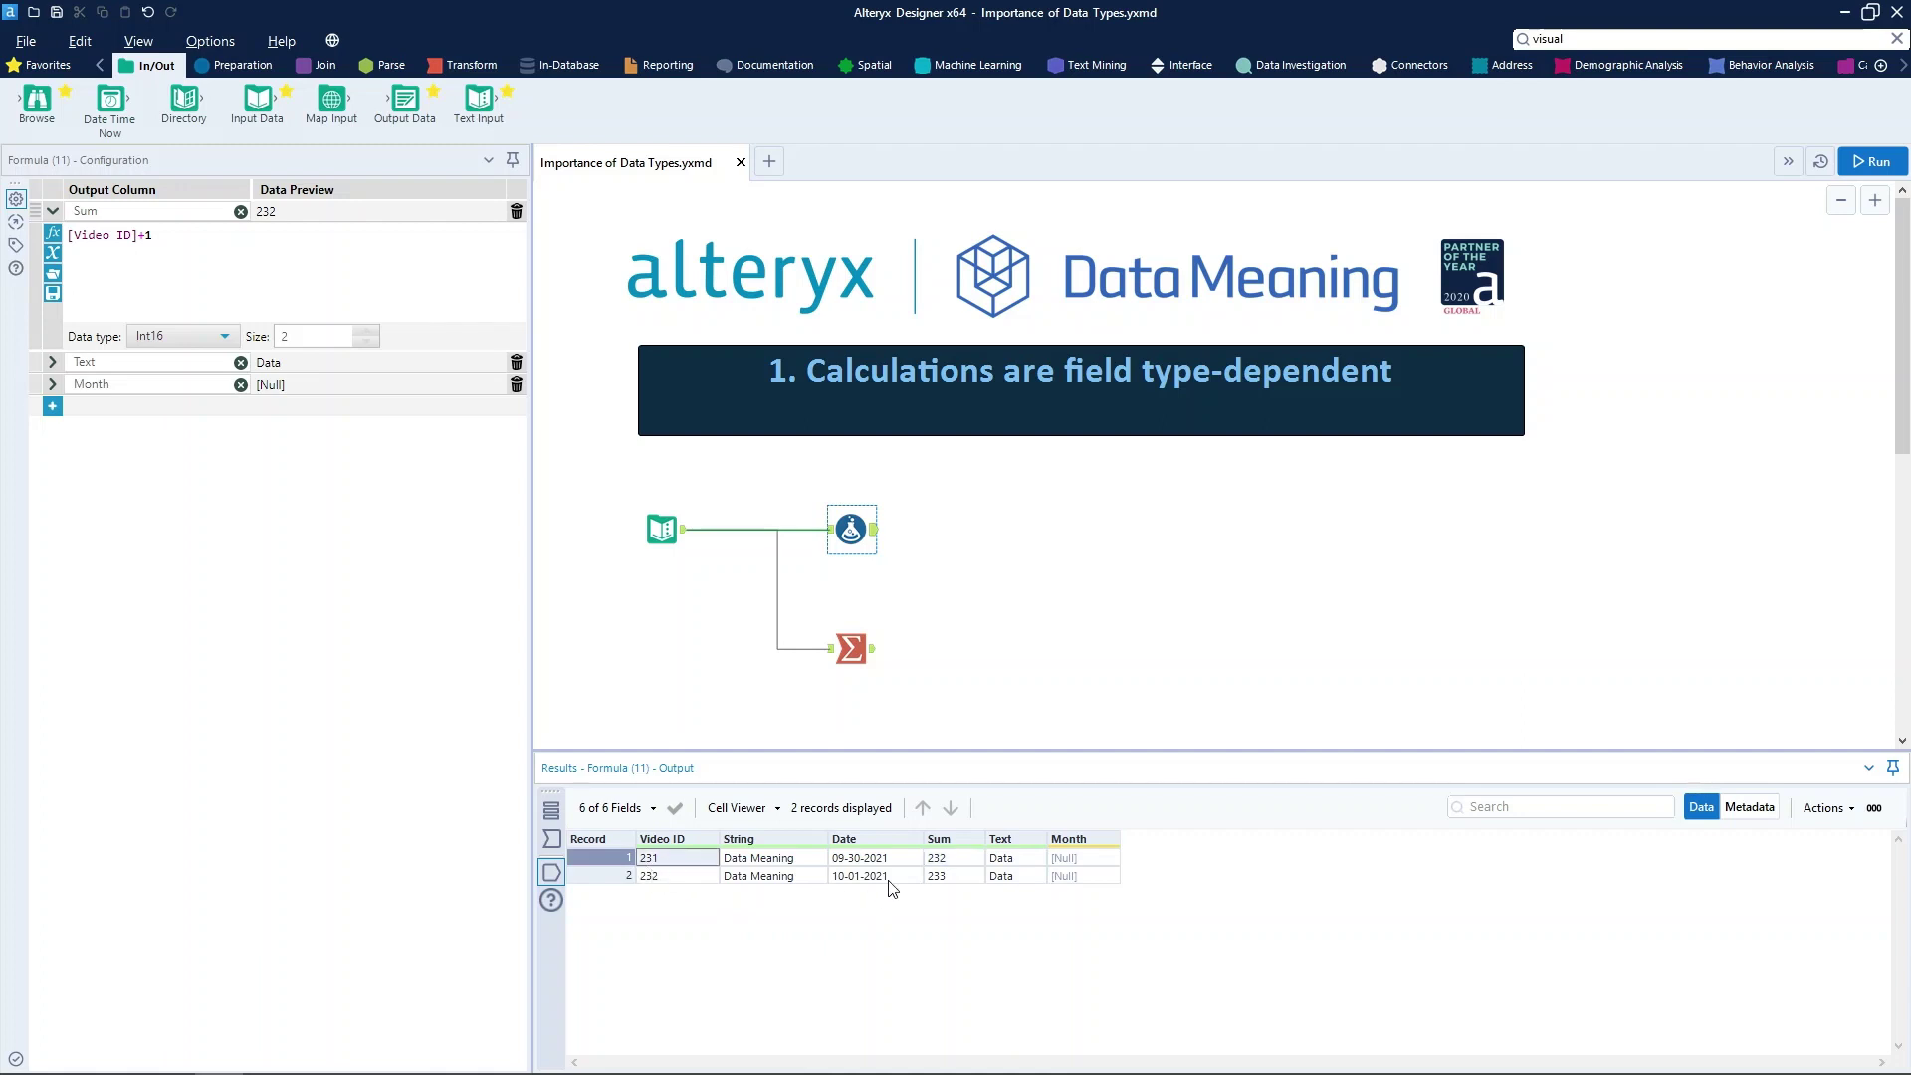
click(942, 862)
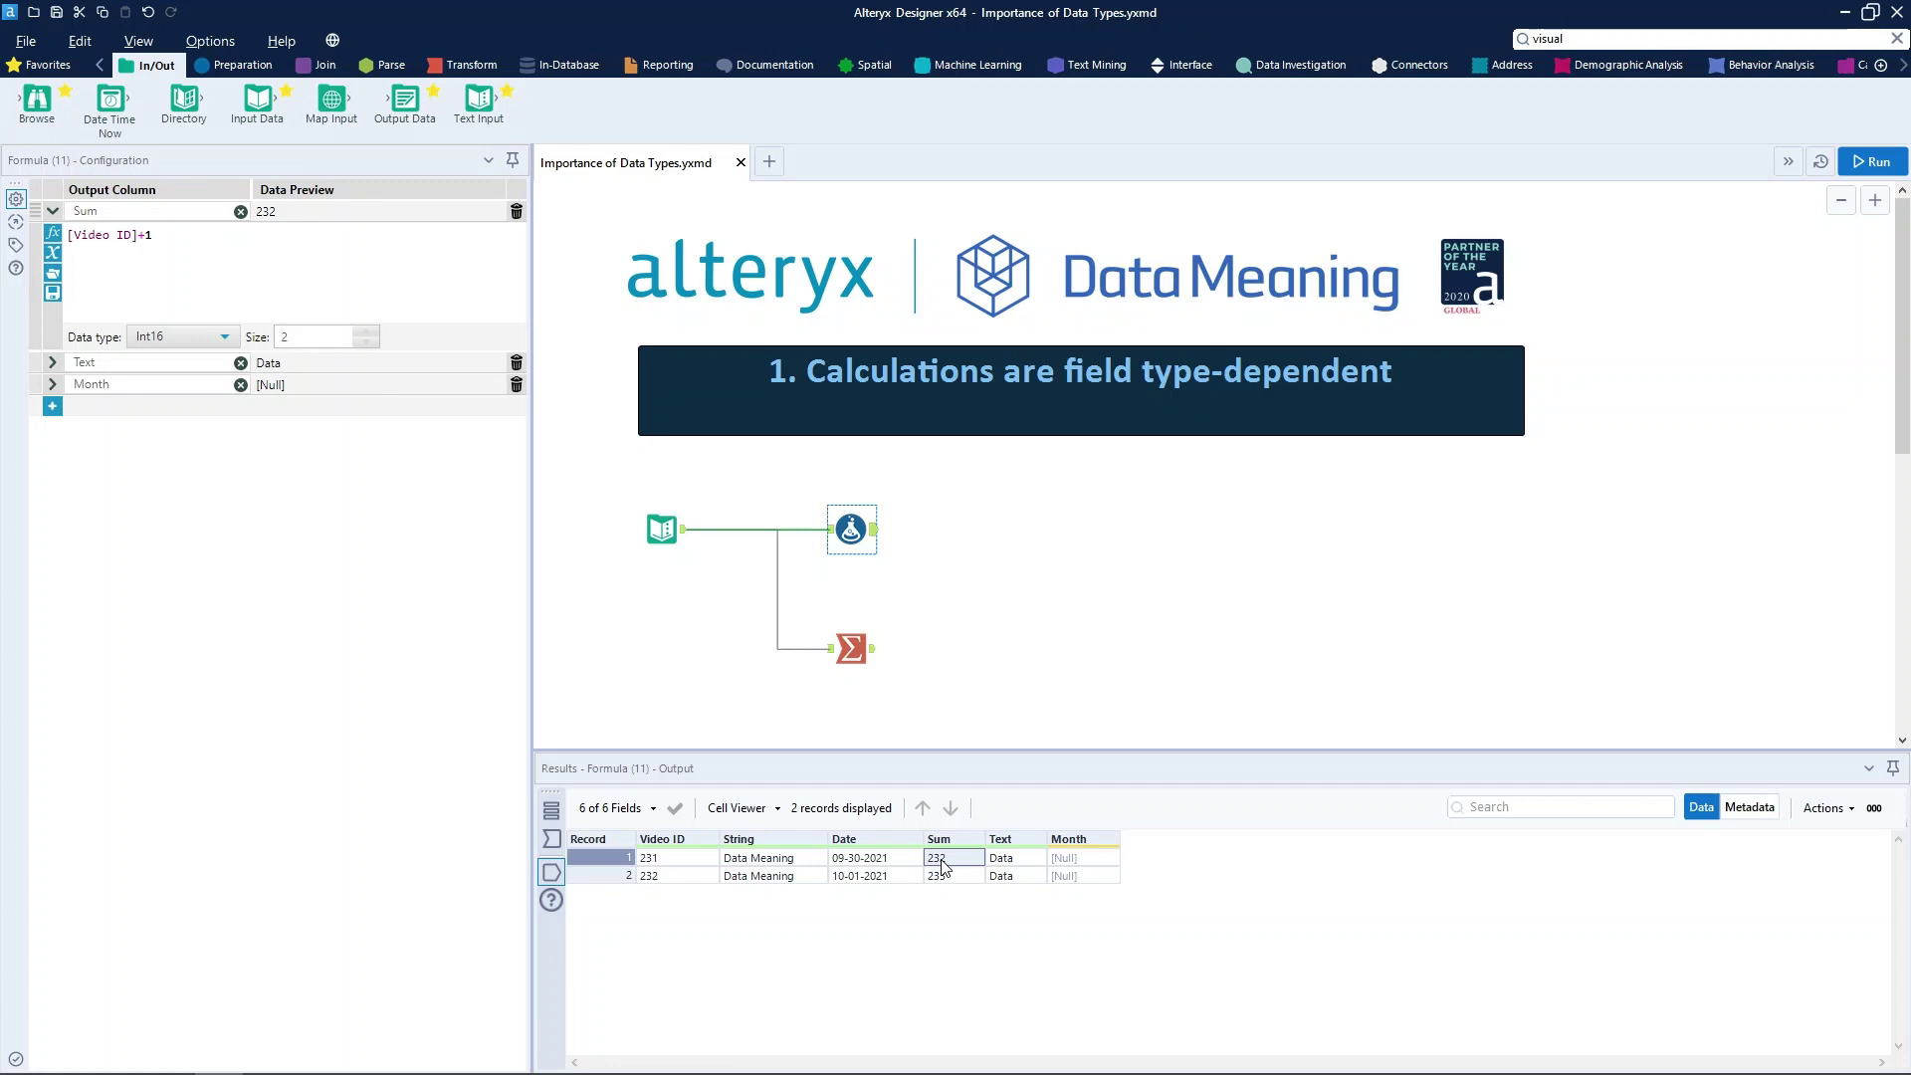
click(1749, 807)
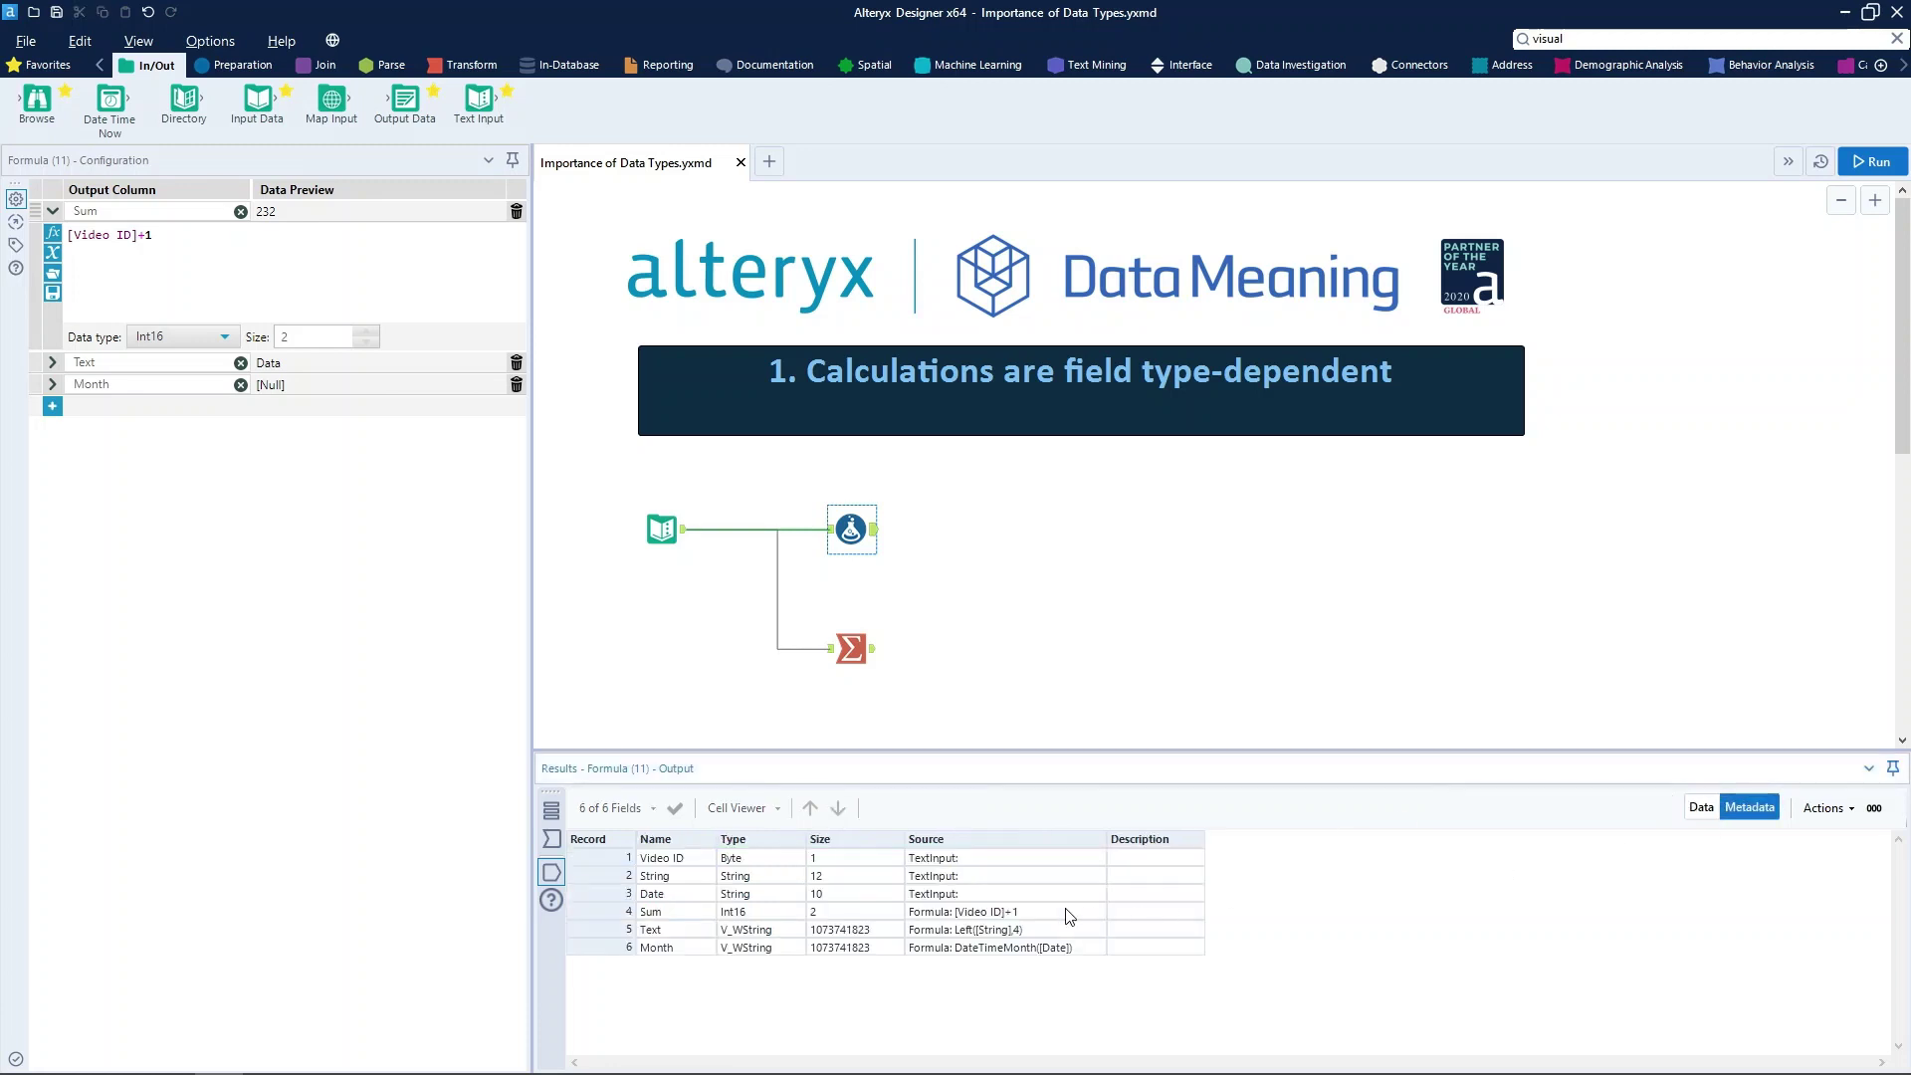
click(751, 858)
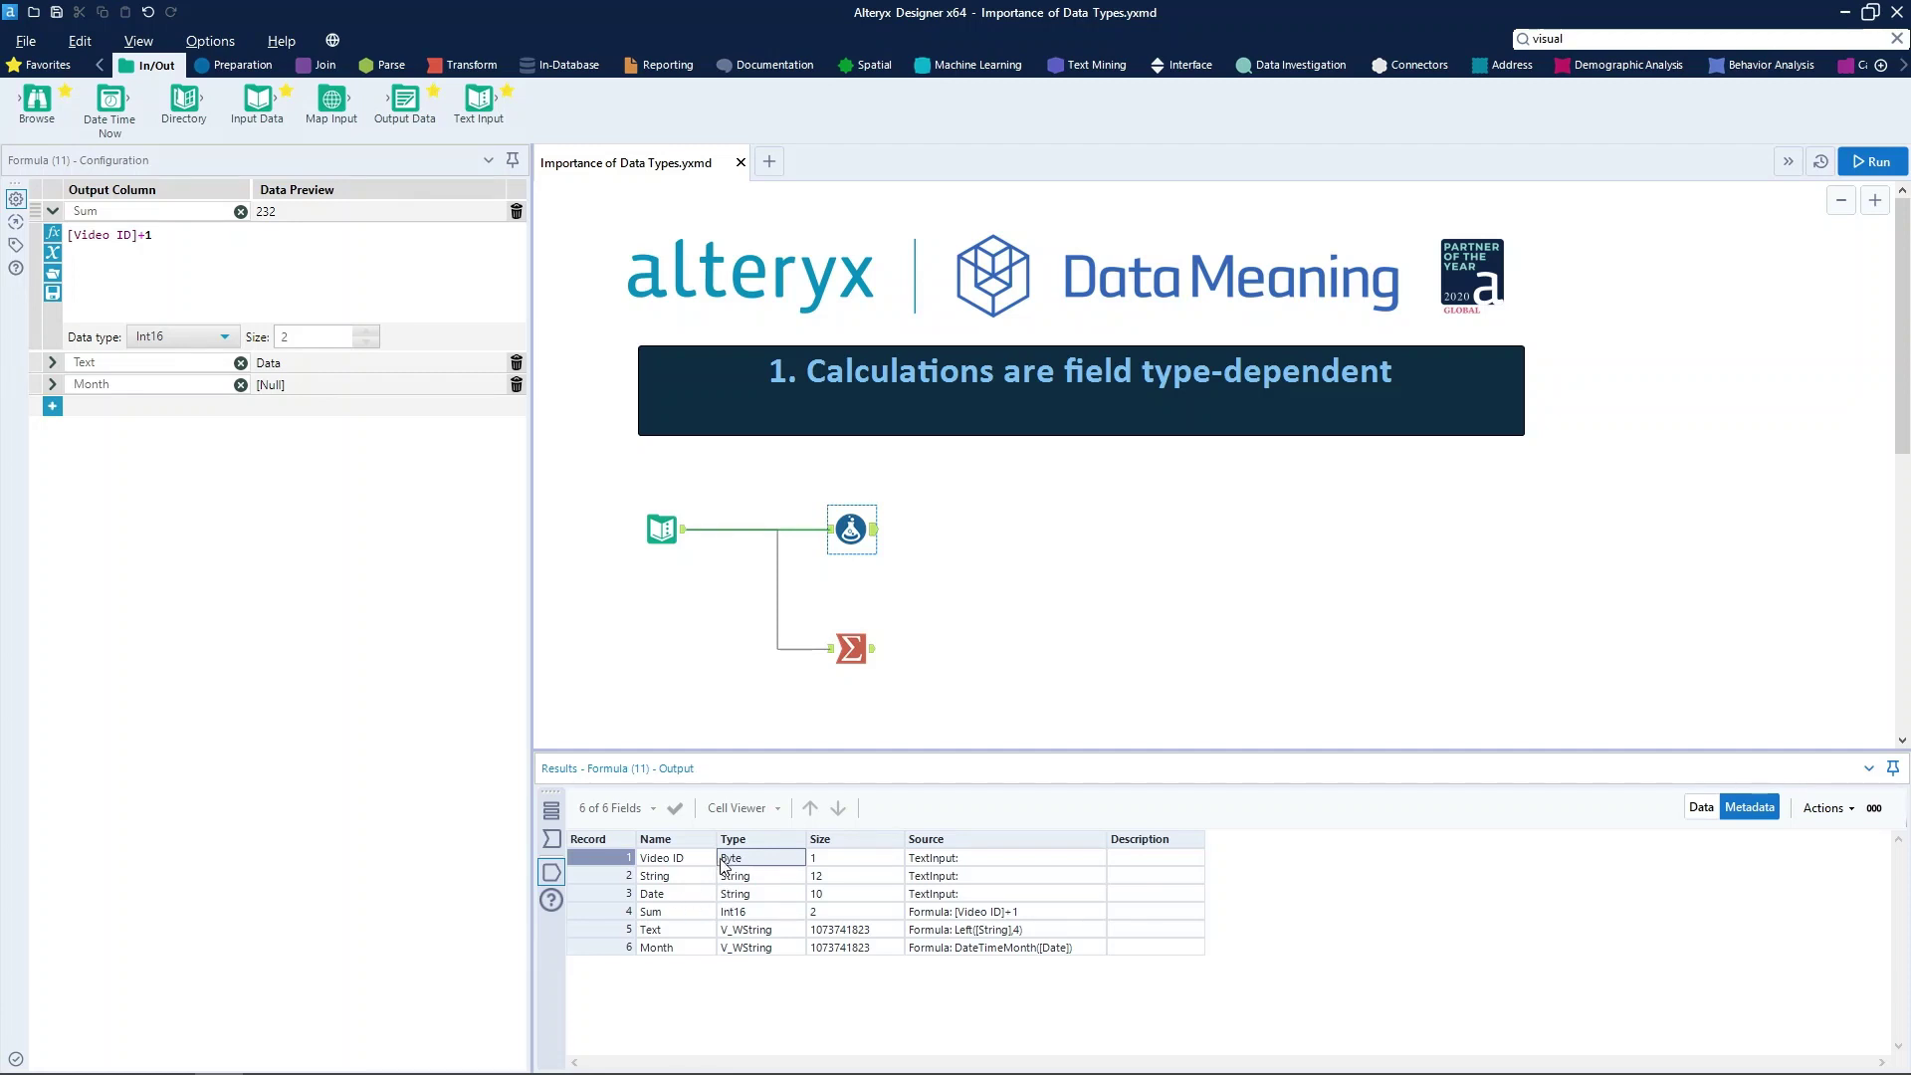
click(704, 667)
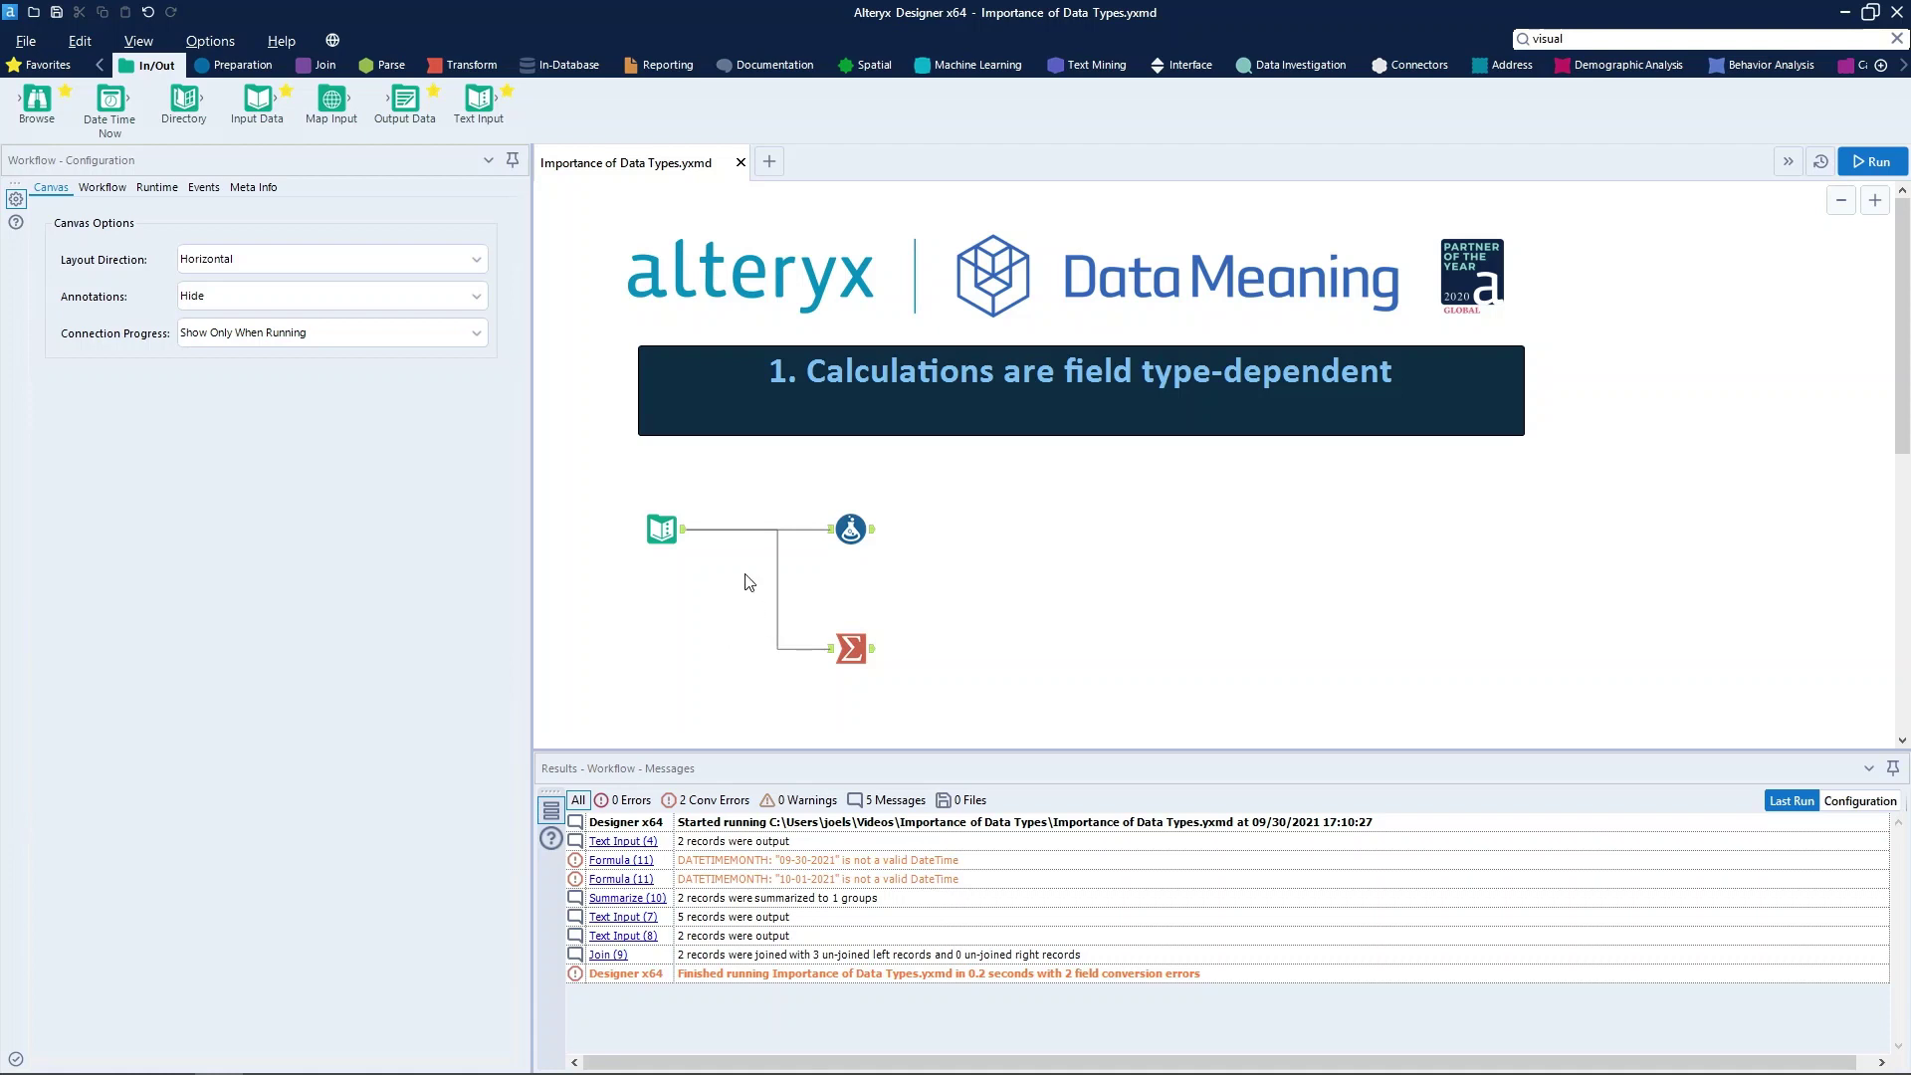
Step: Insert a Select step from the Preparation tools before the Formula
click(239, 65)
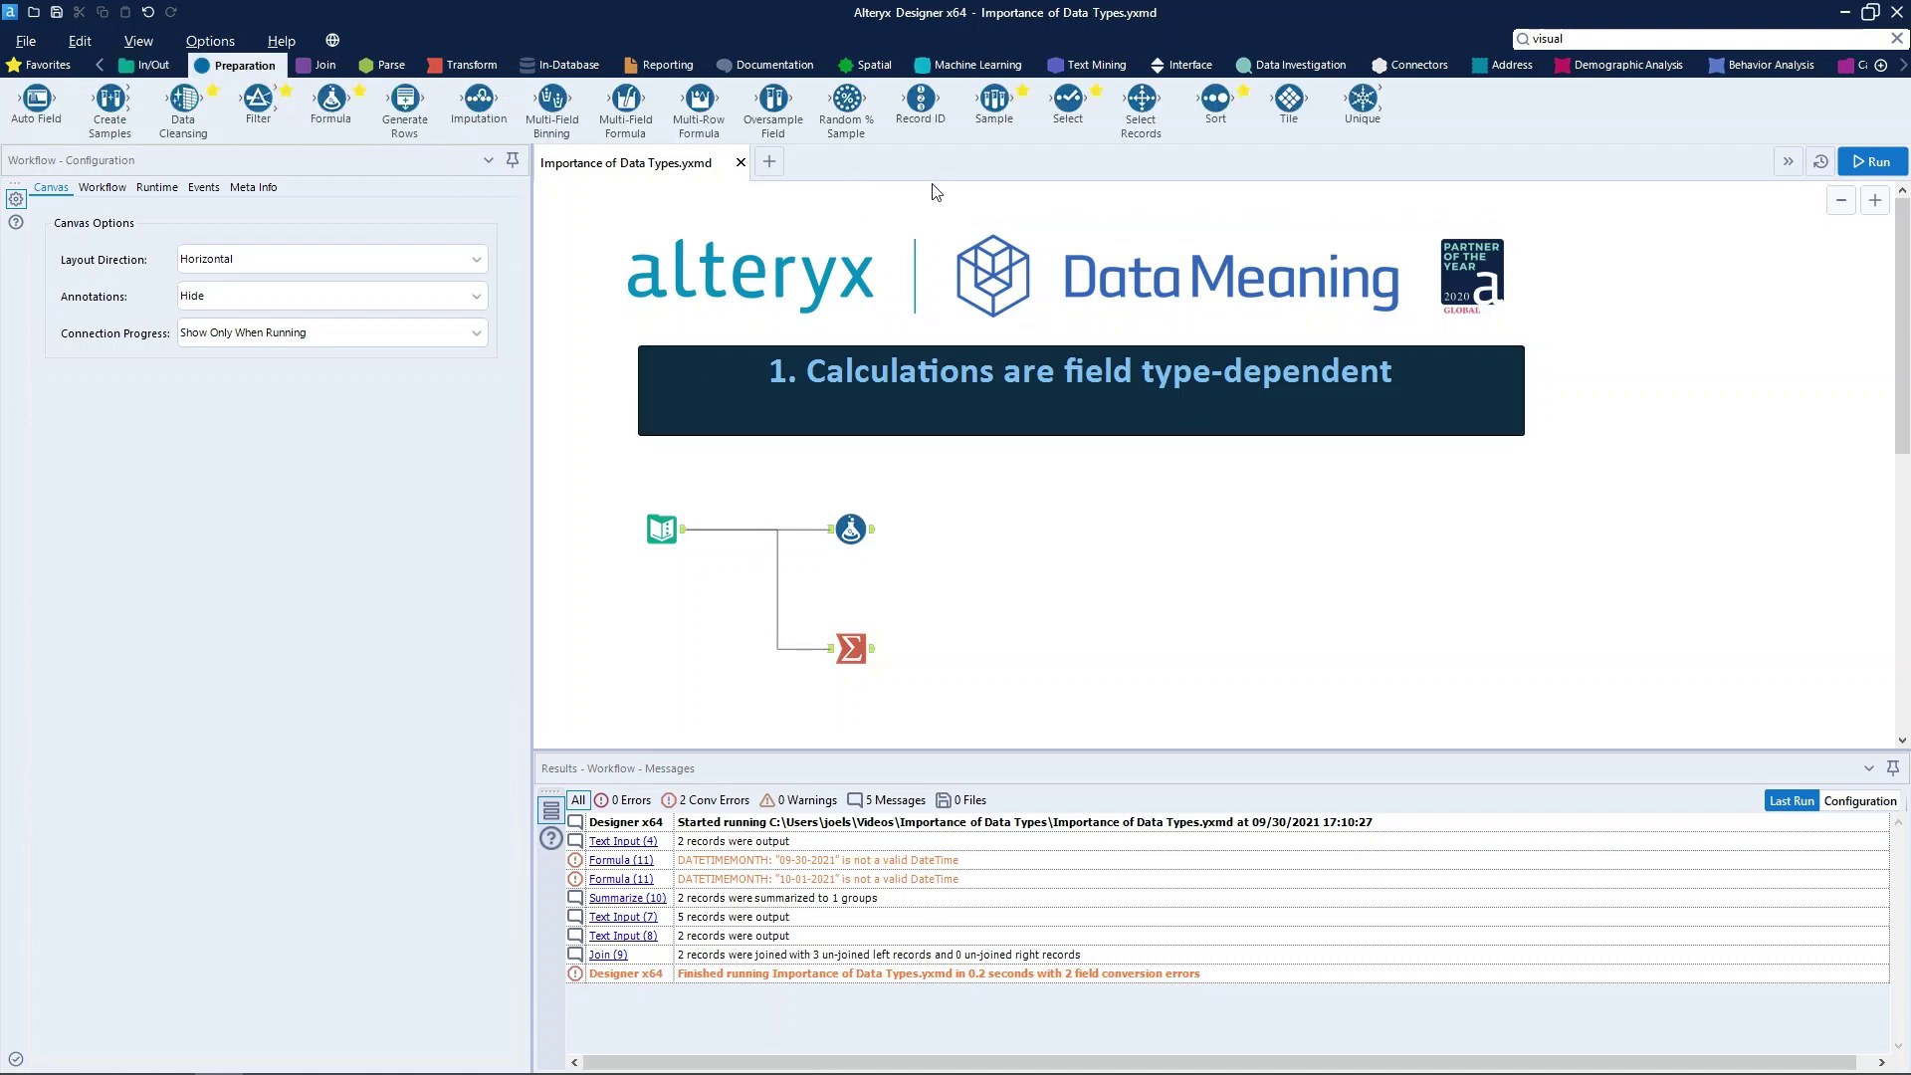
drag(1068, 99, 811, 529)
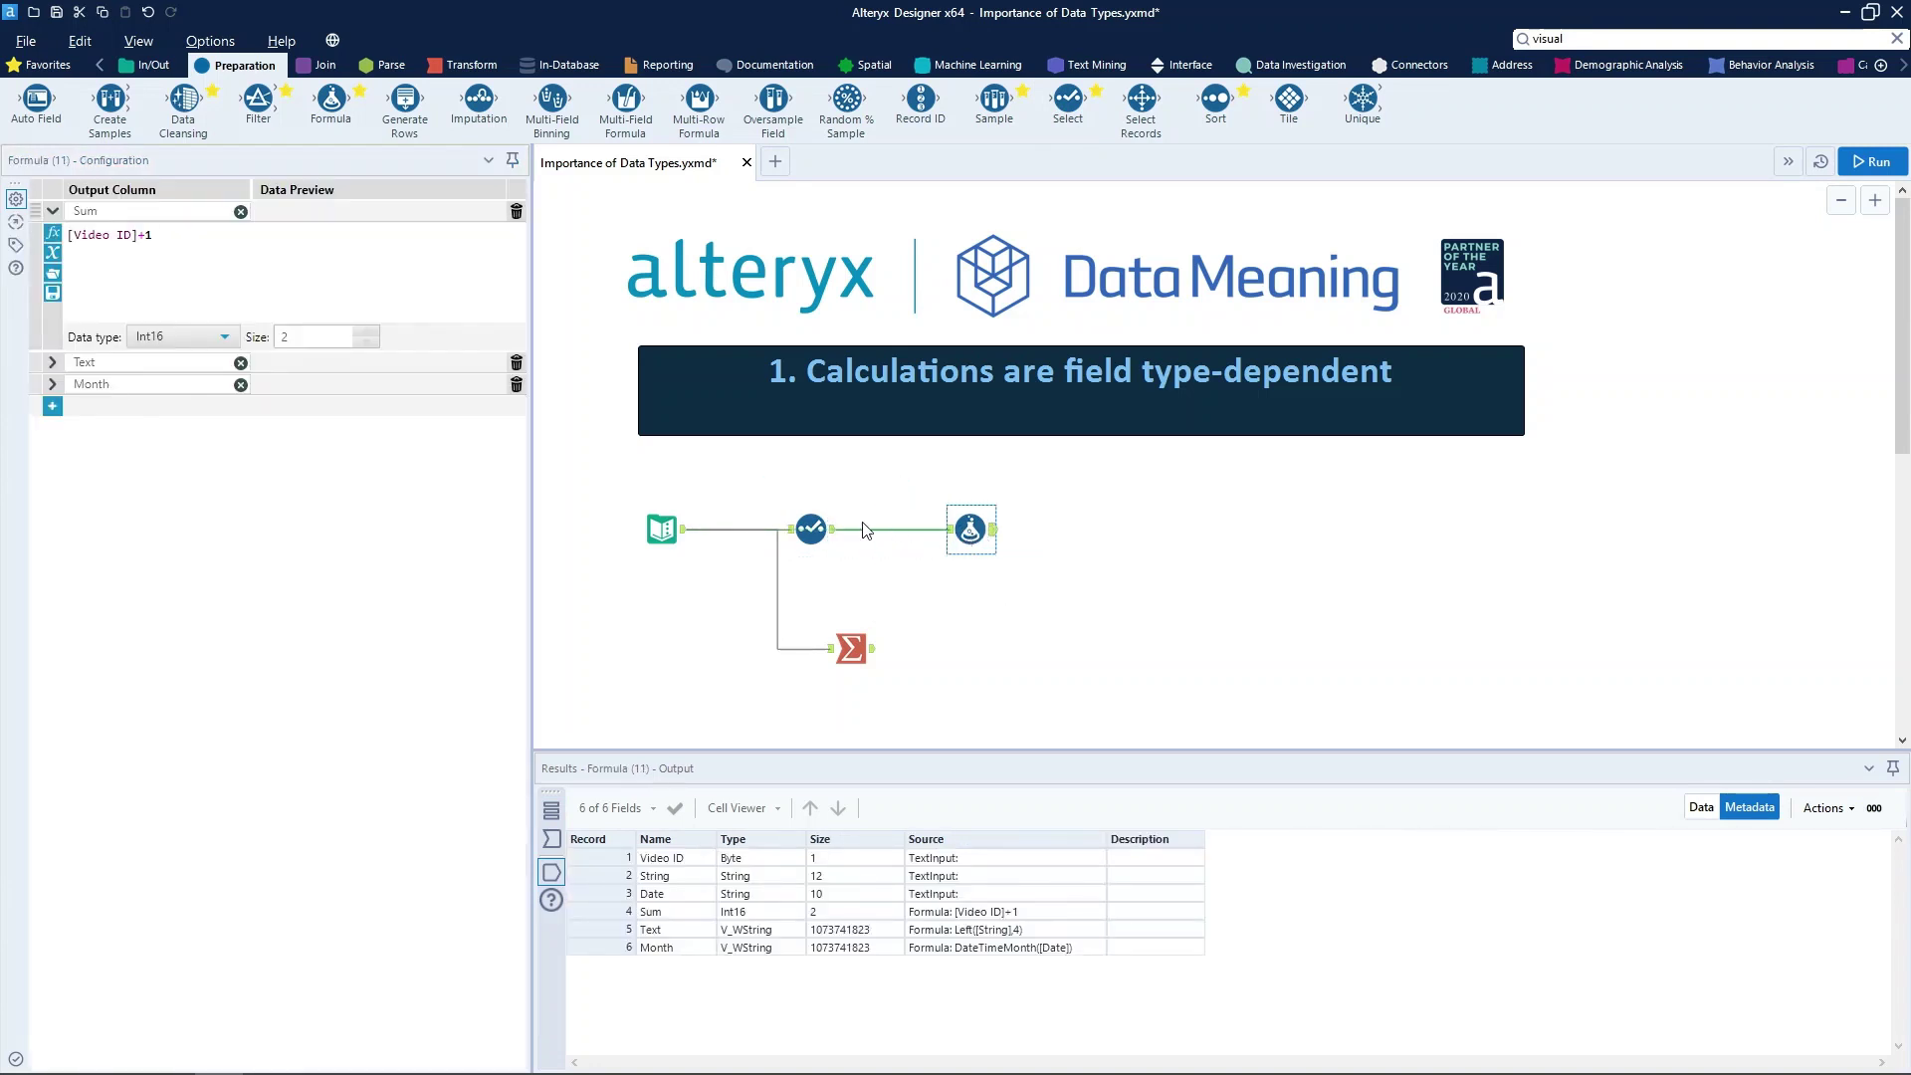
click(814, 527)
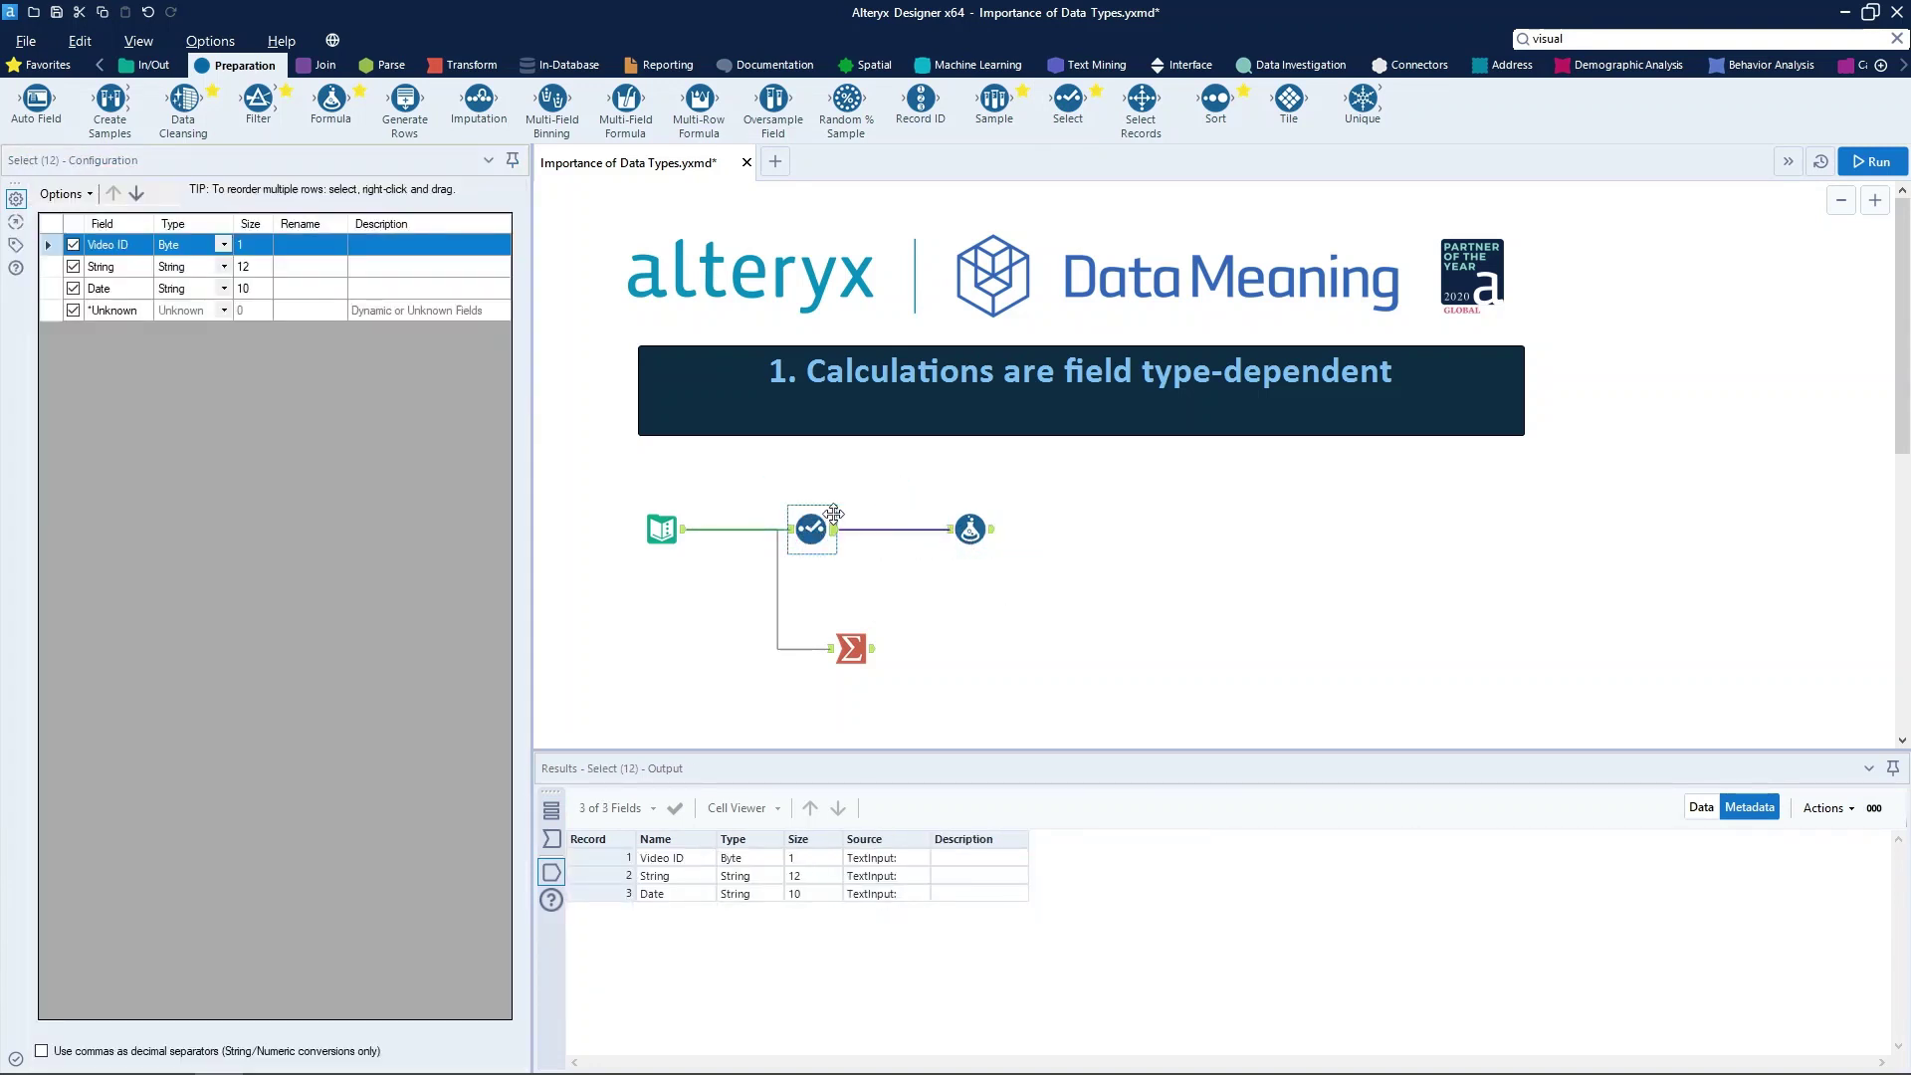
drag(834, 514, 844, 514)
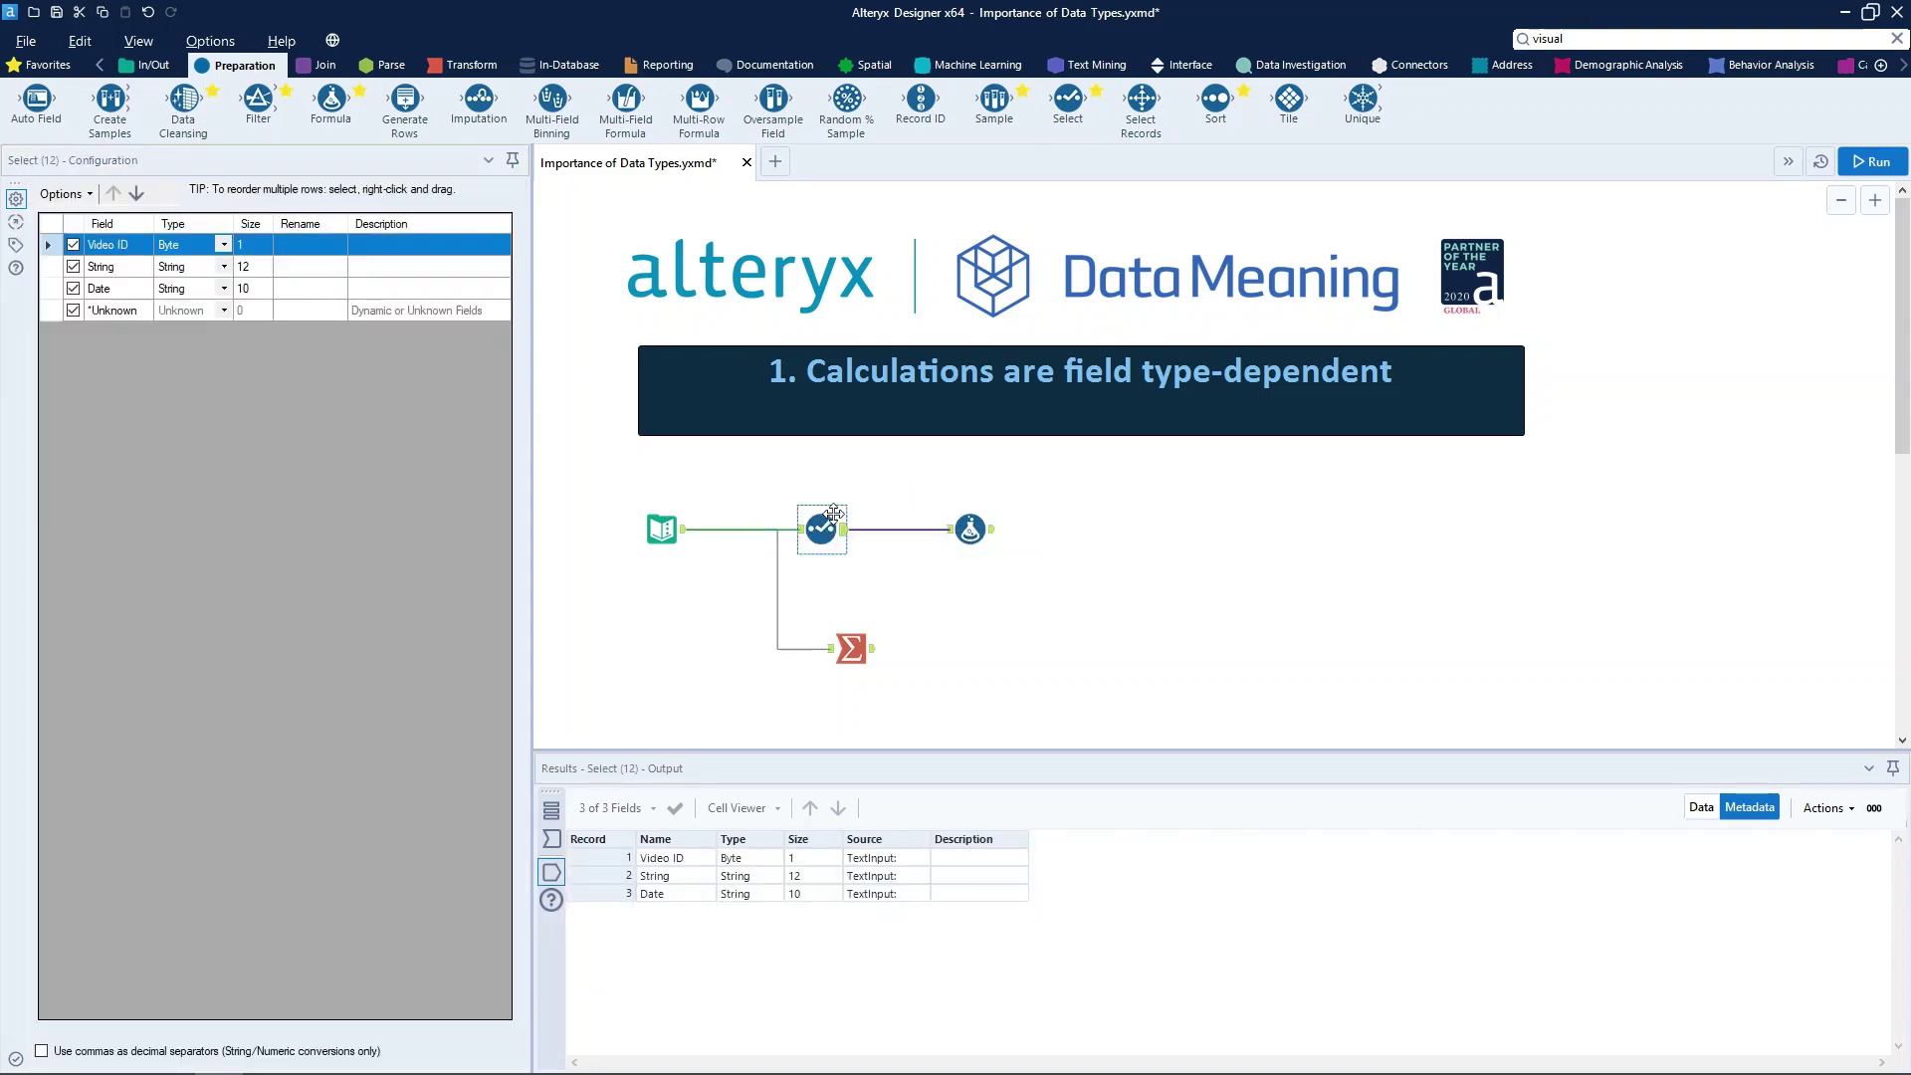
Step: Change Video ID's type to String in the Select step and check the Formula's resulting error
click(224, 244)
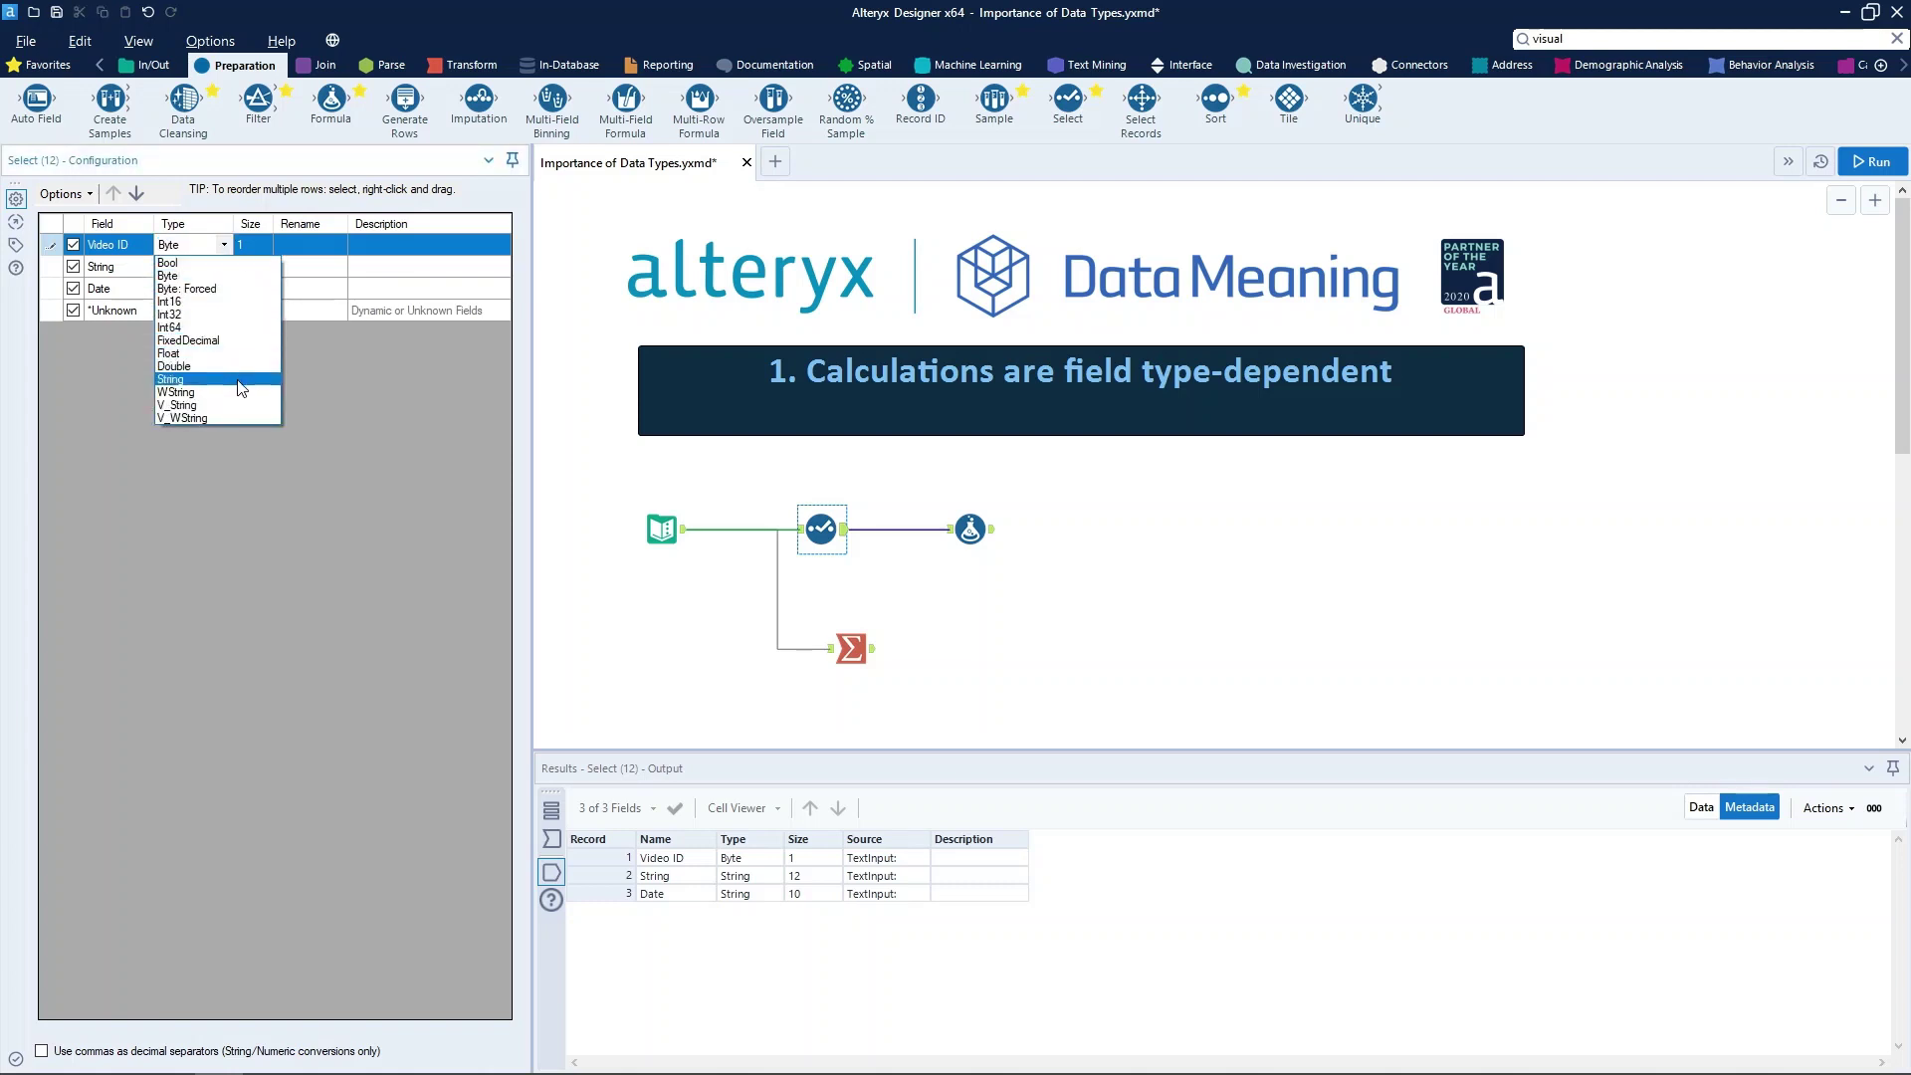
click(239, 382)
key(ctrl+r)
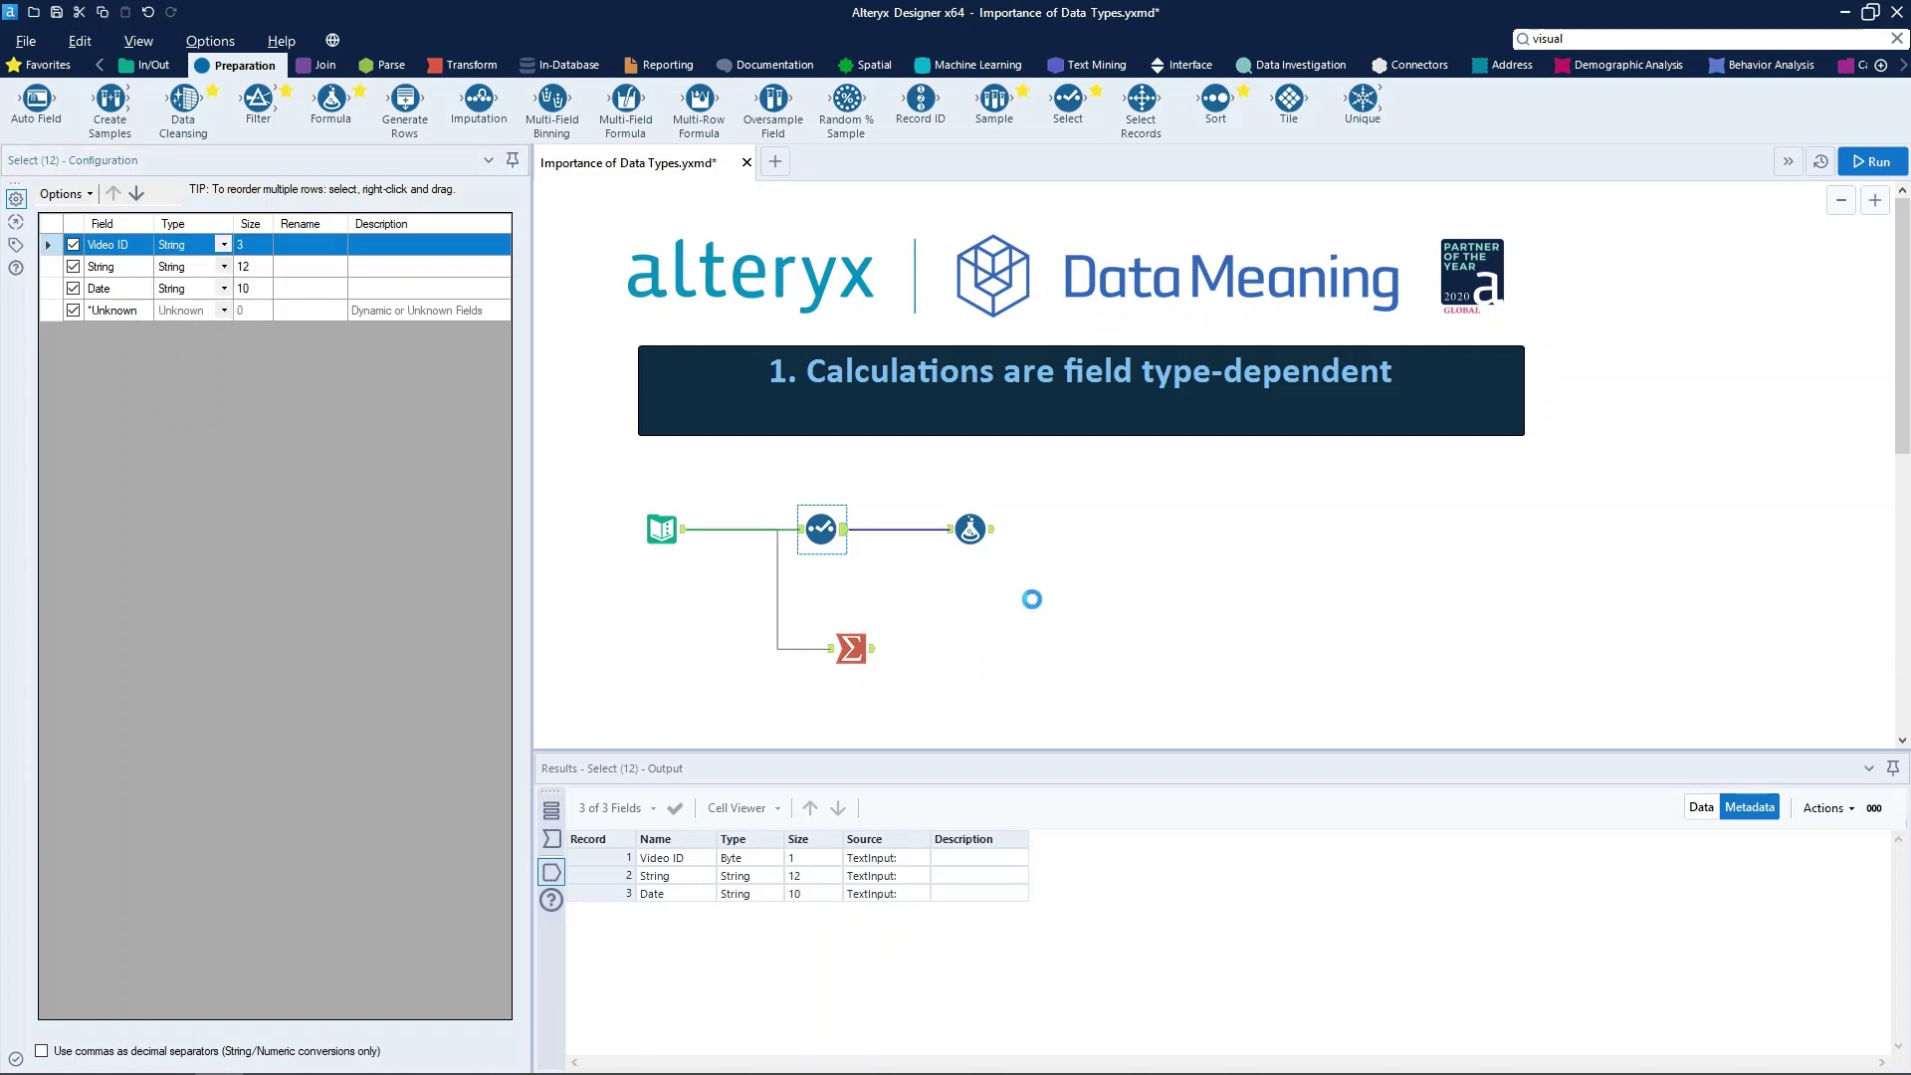
click(1054, 596)
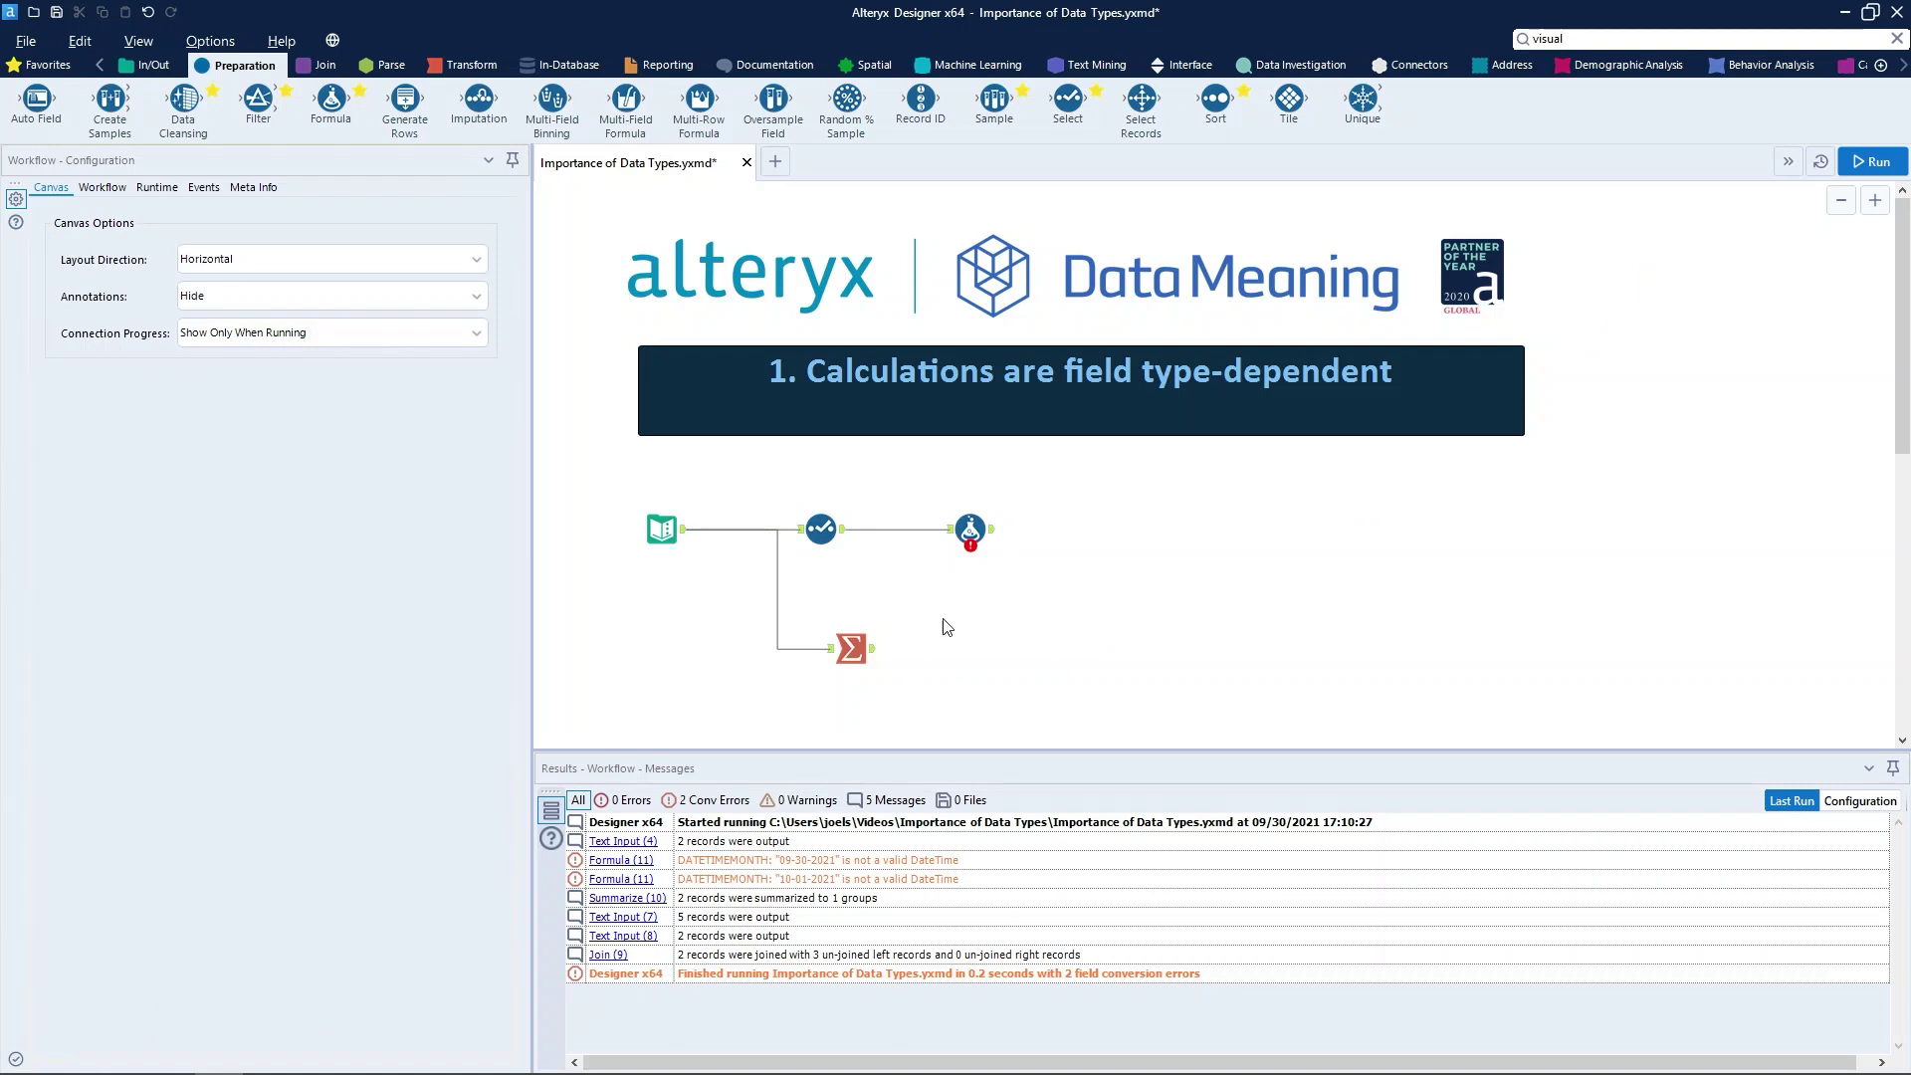
click(966, 542)
mouse_move(968, 544)
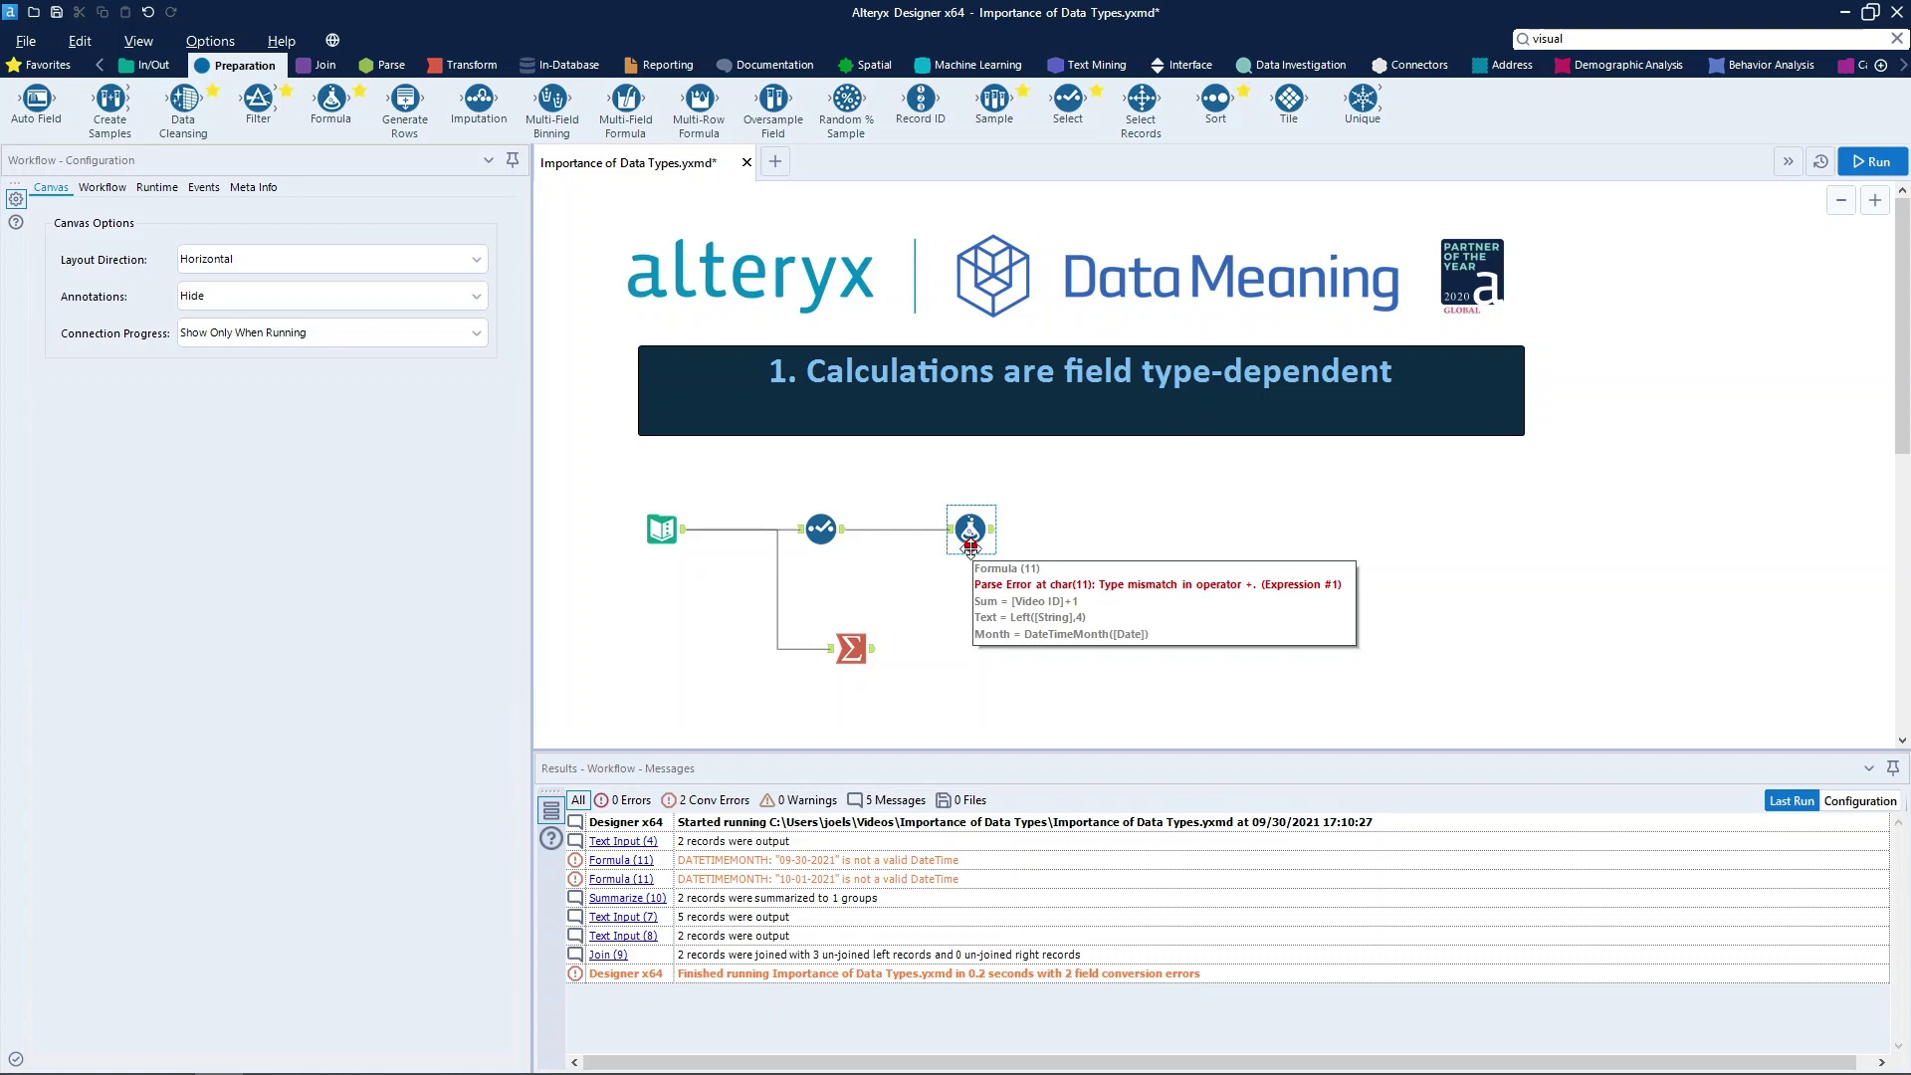
Step: Rerun and filter messages to errors, showing the Formula's type-mismatch parse error, then reselect Select
click(1843, 165)
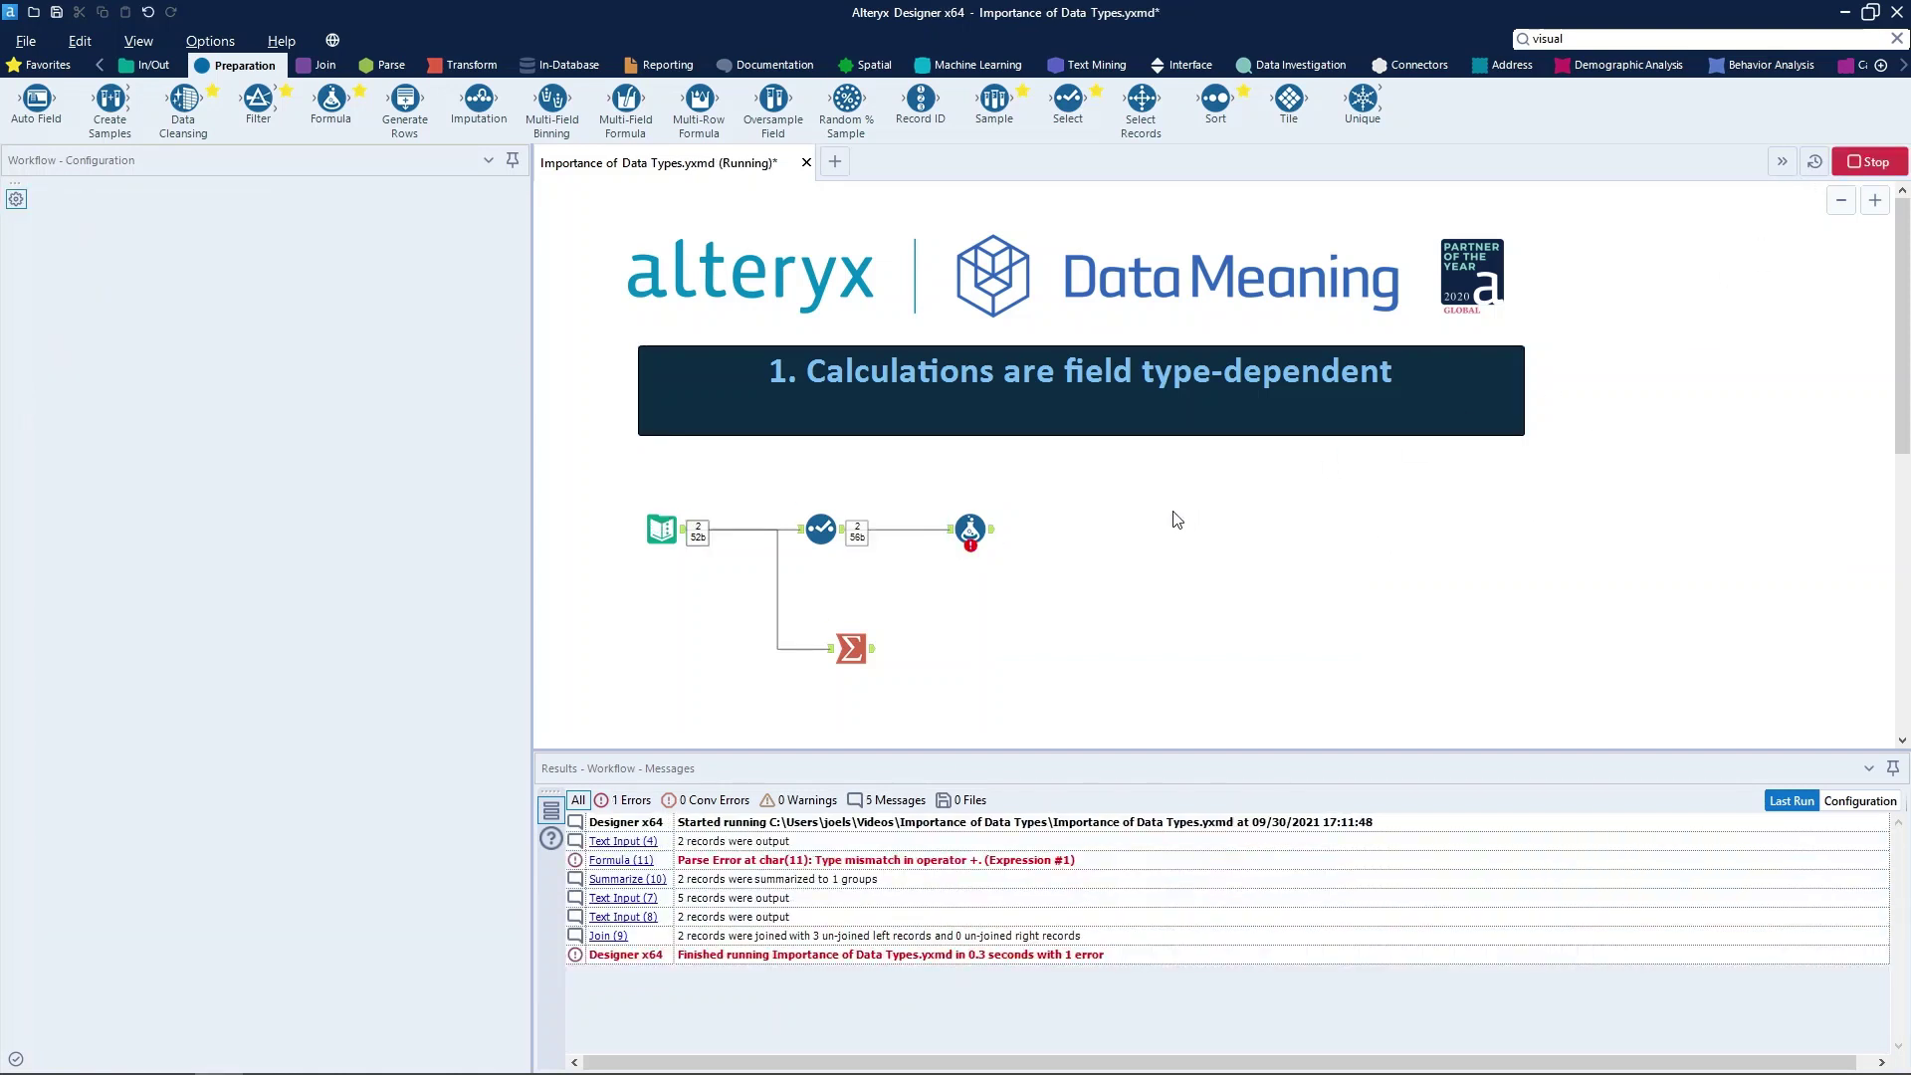
click(853, 861)
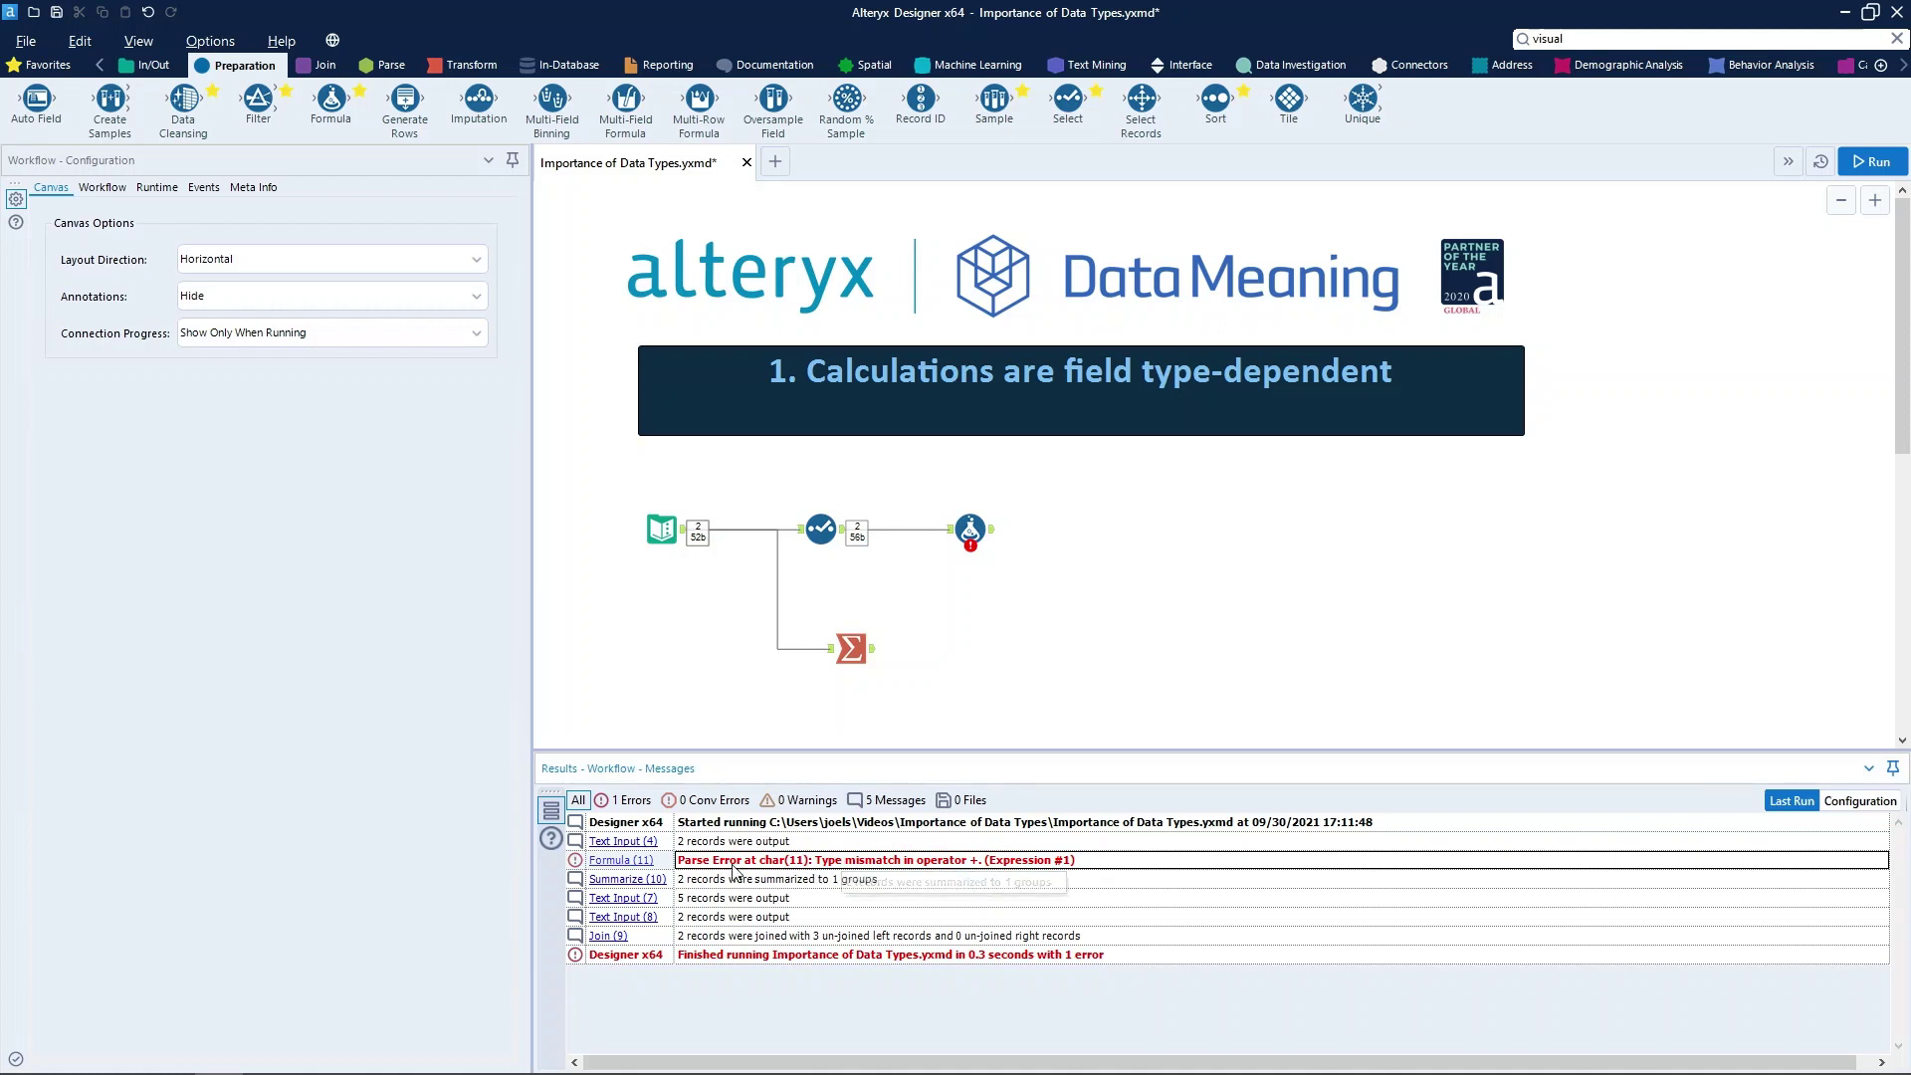
click(633, 801)
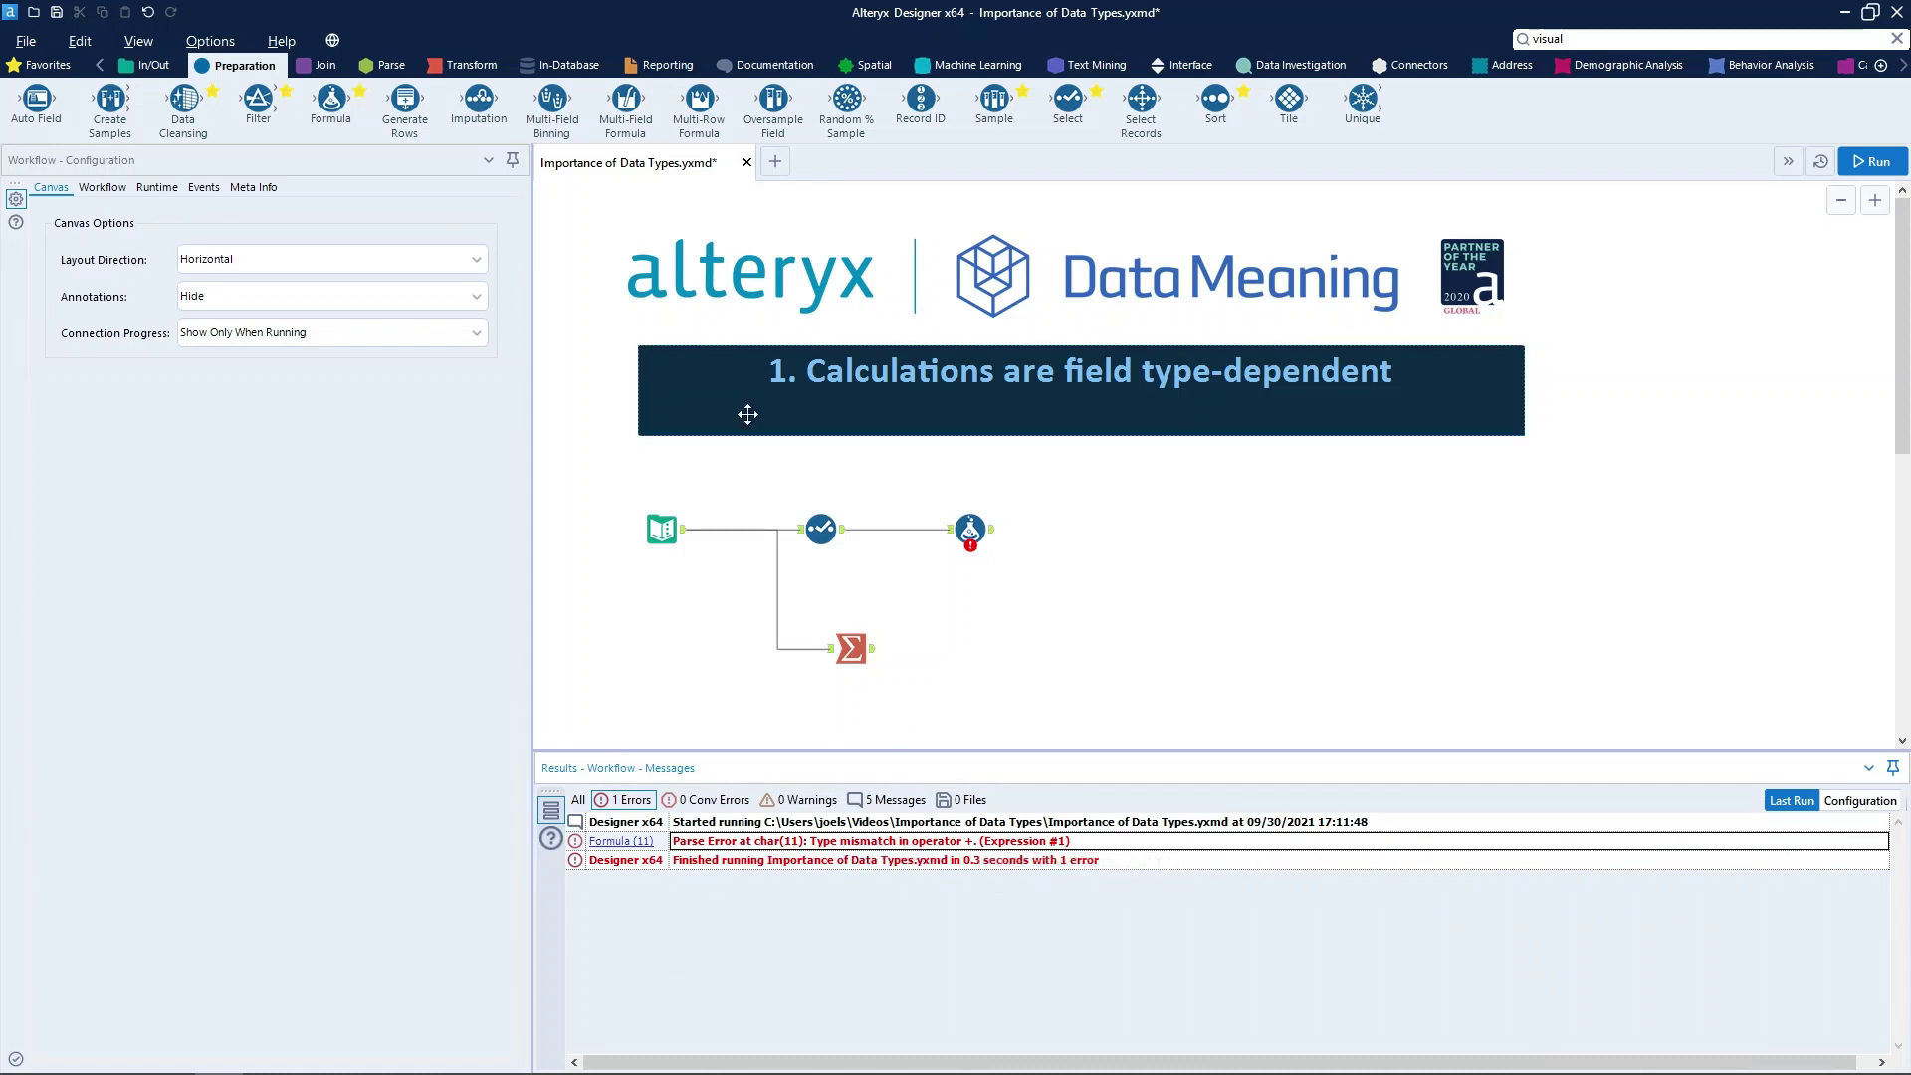
click(821, 529)
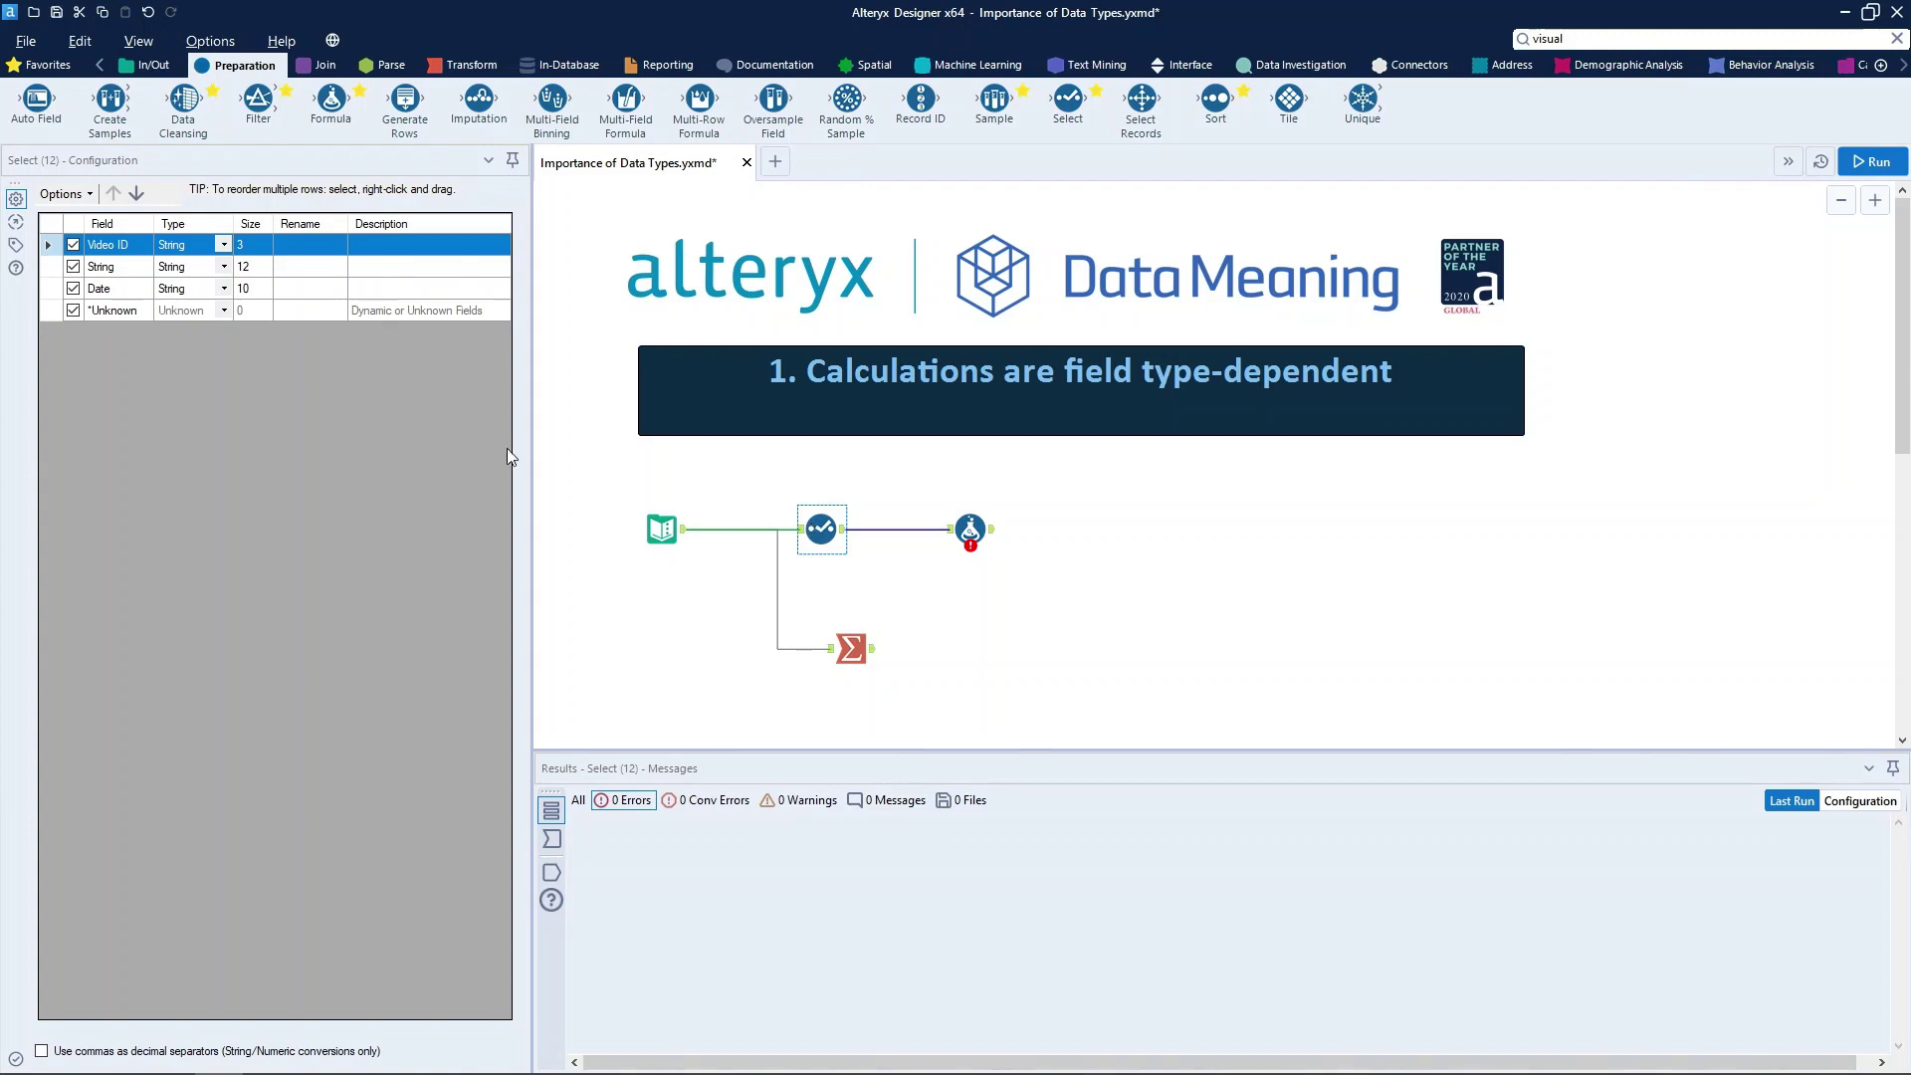
Step: Close Video ID's type list and rerun, leaving only the two date conversion warnings
click(224, 244)
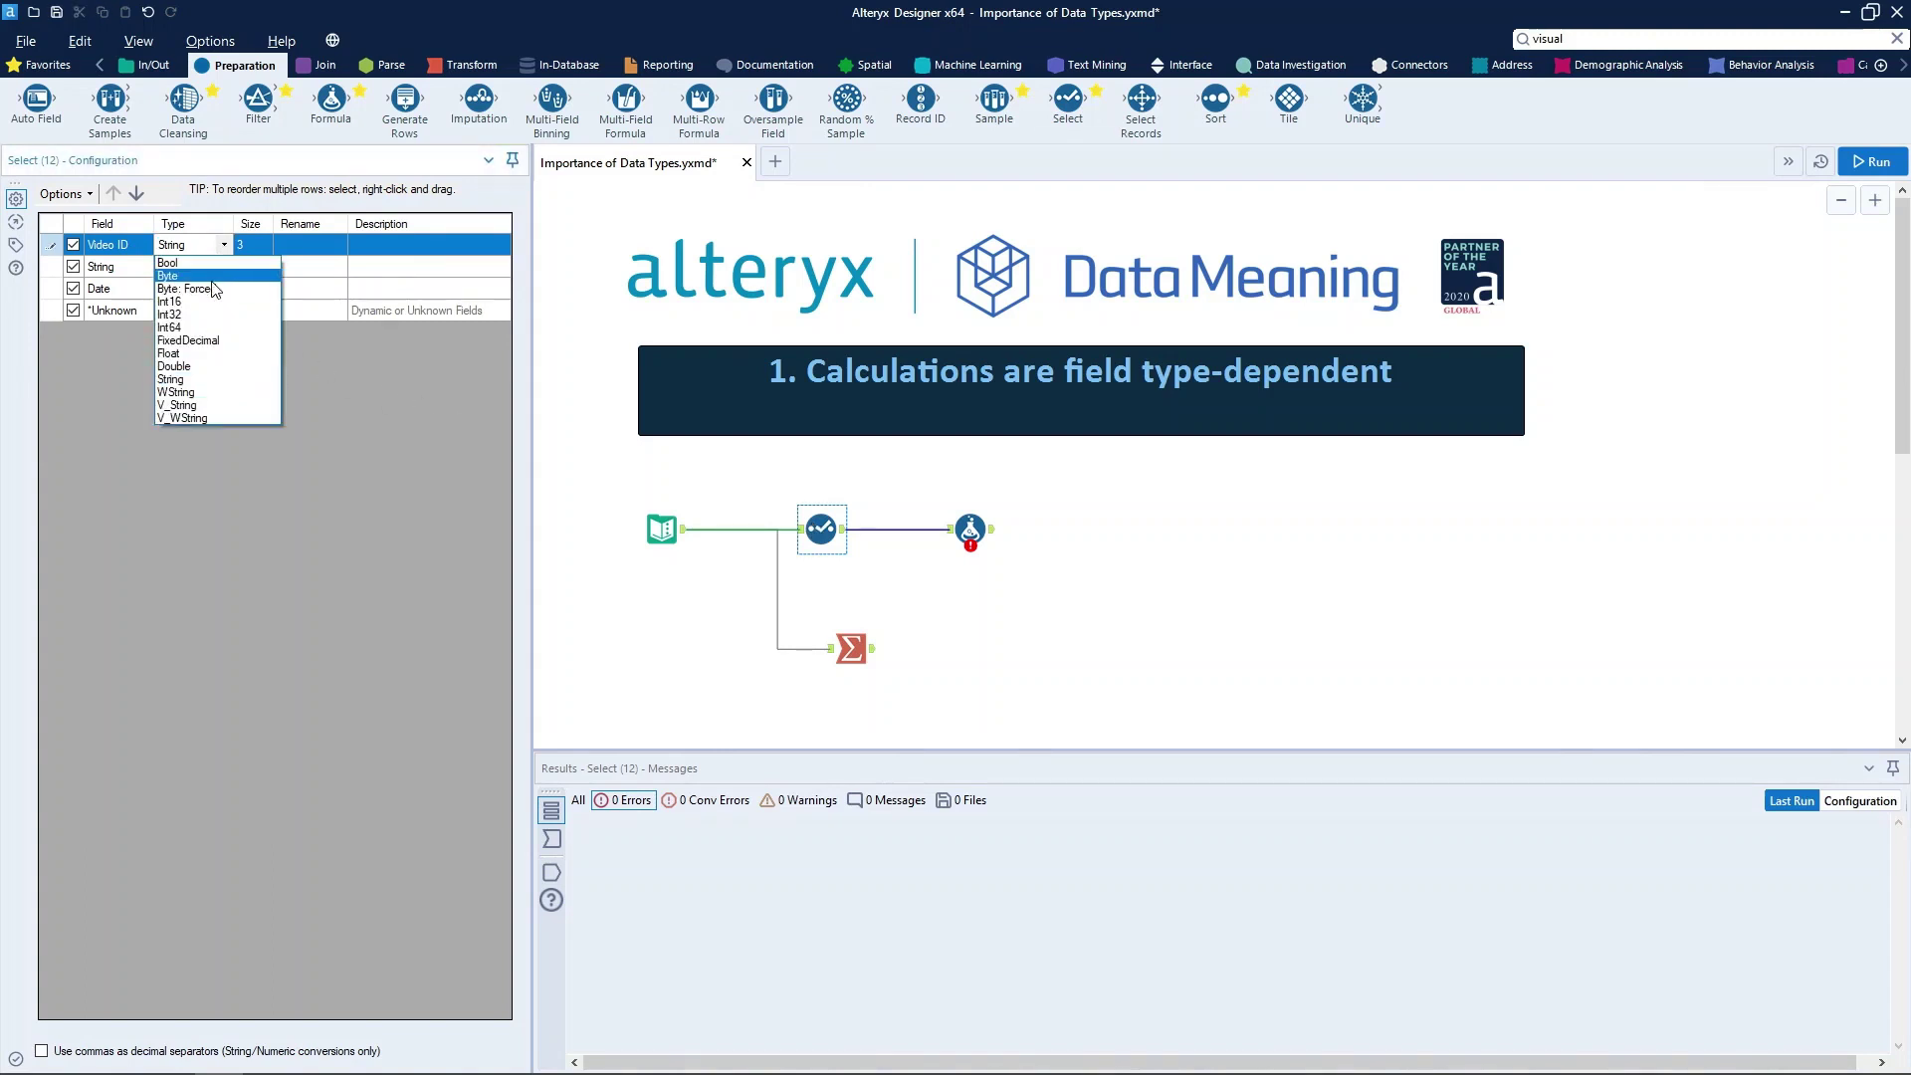
click(208, 282)
click(1408, 418)
key(ctrl+r)
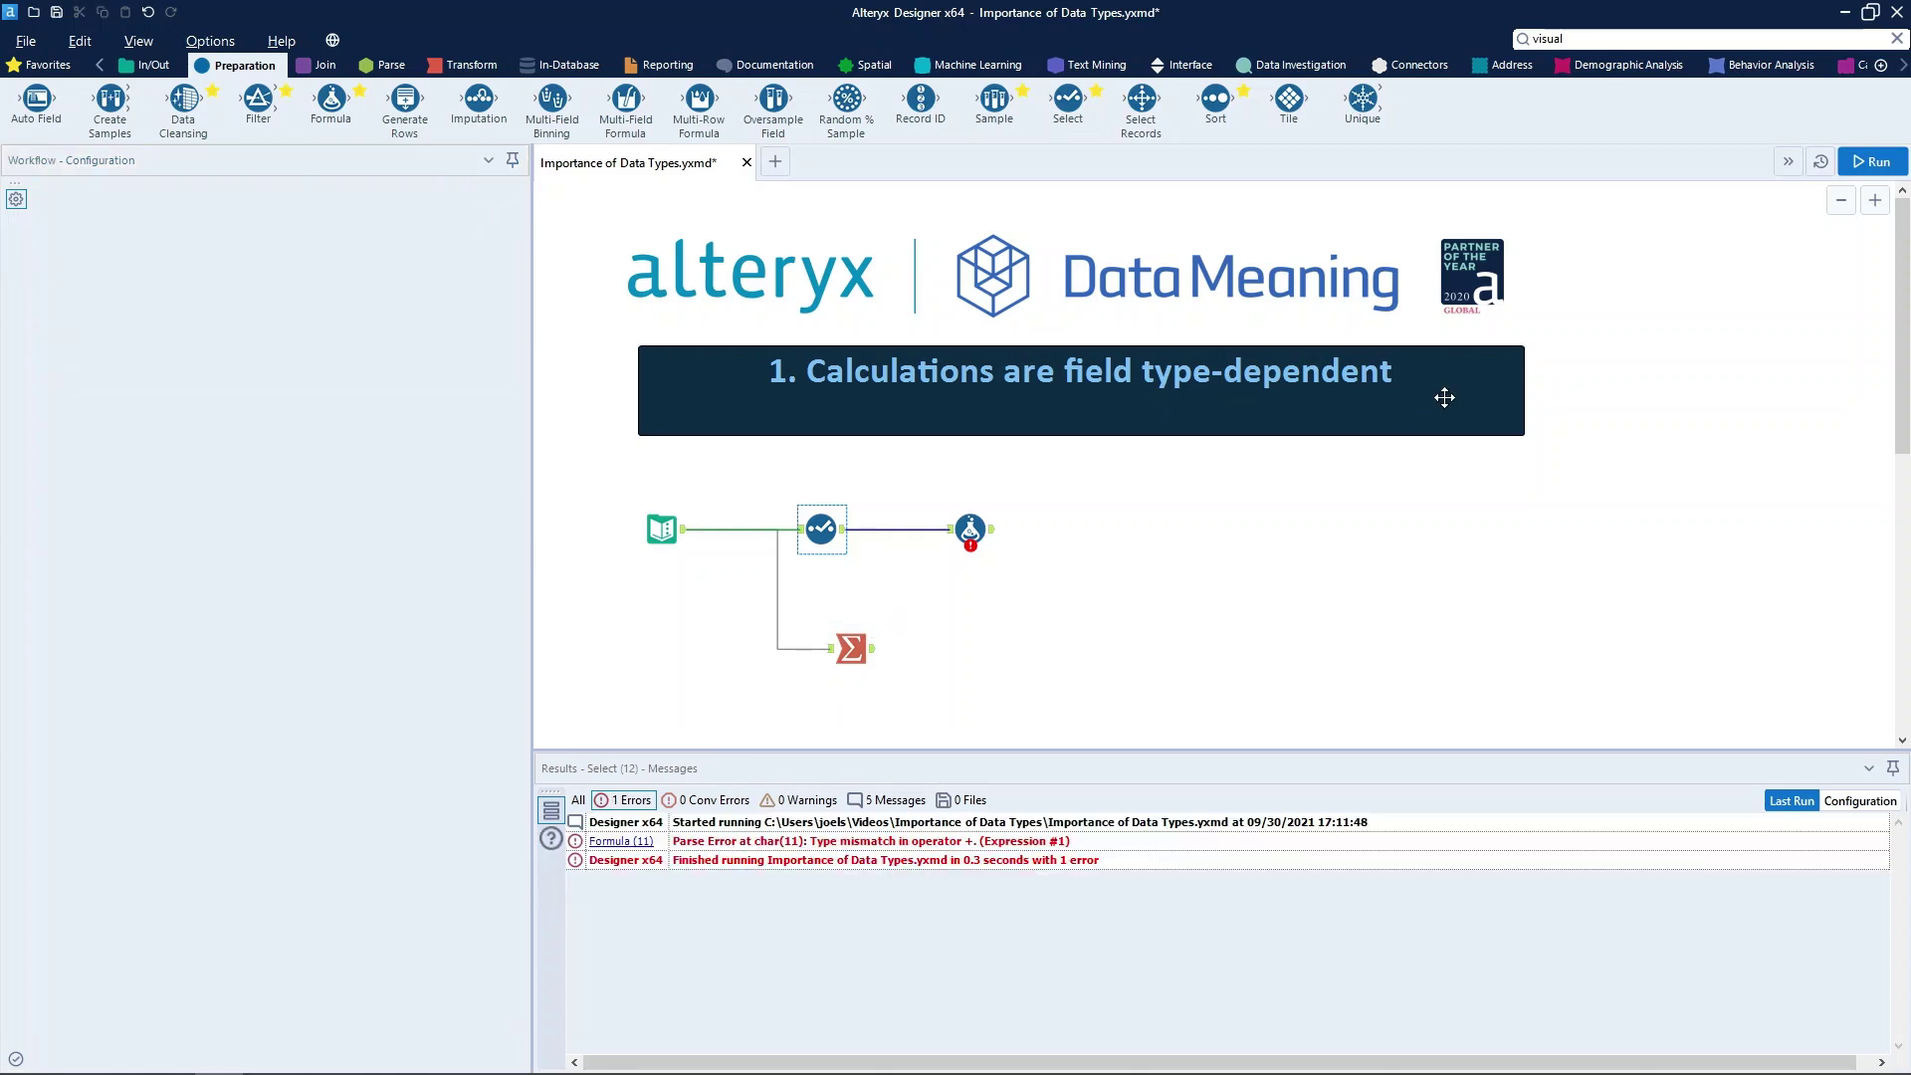
click(1871, 161)
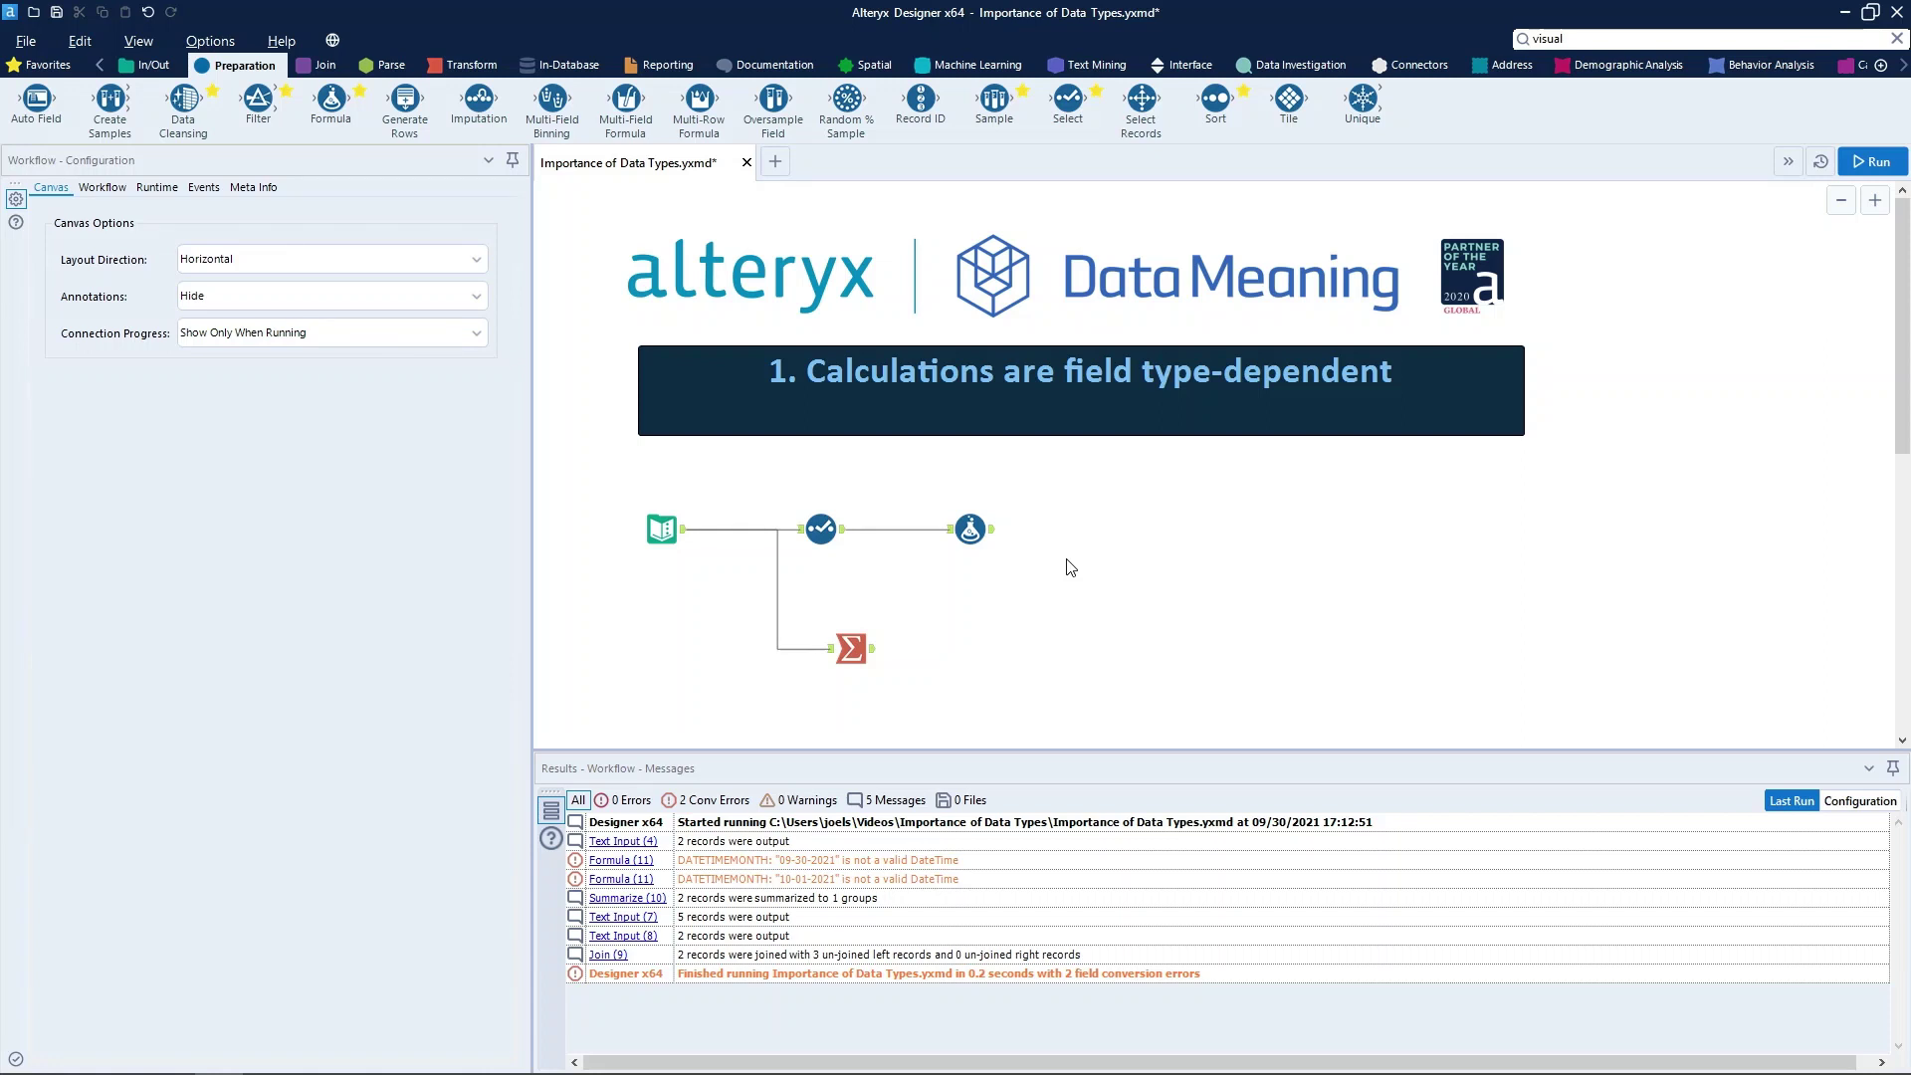
Step: Review the Formula's Text calculation, Left([String],4)
click(969, 529)
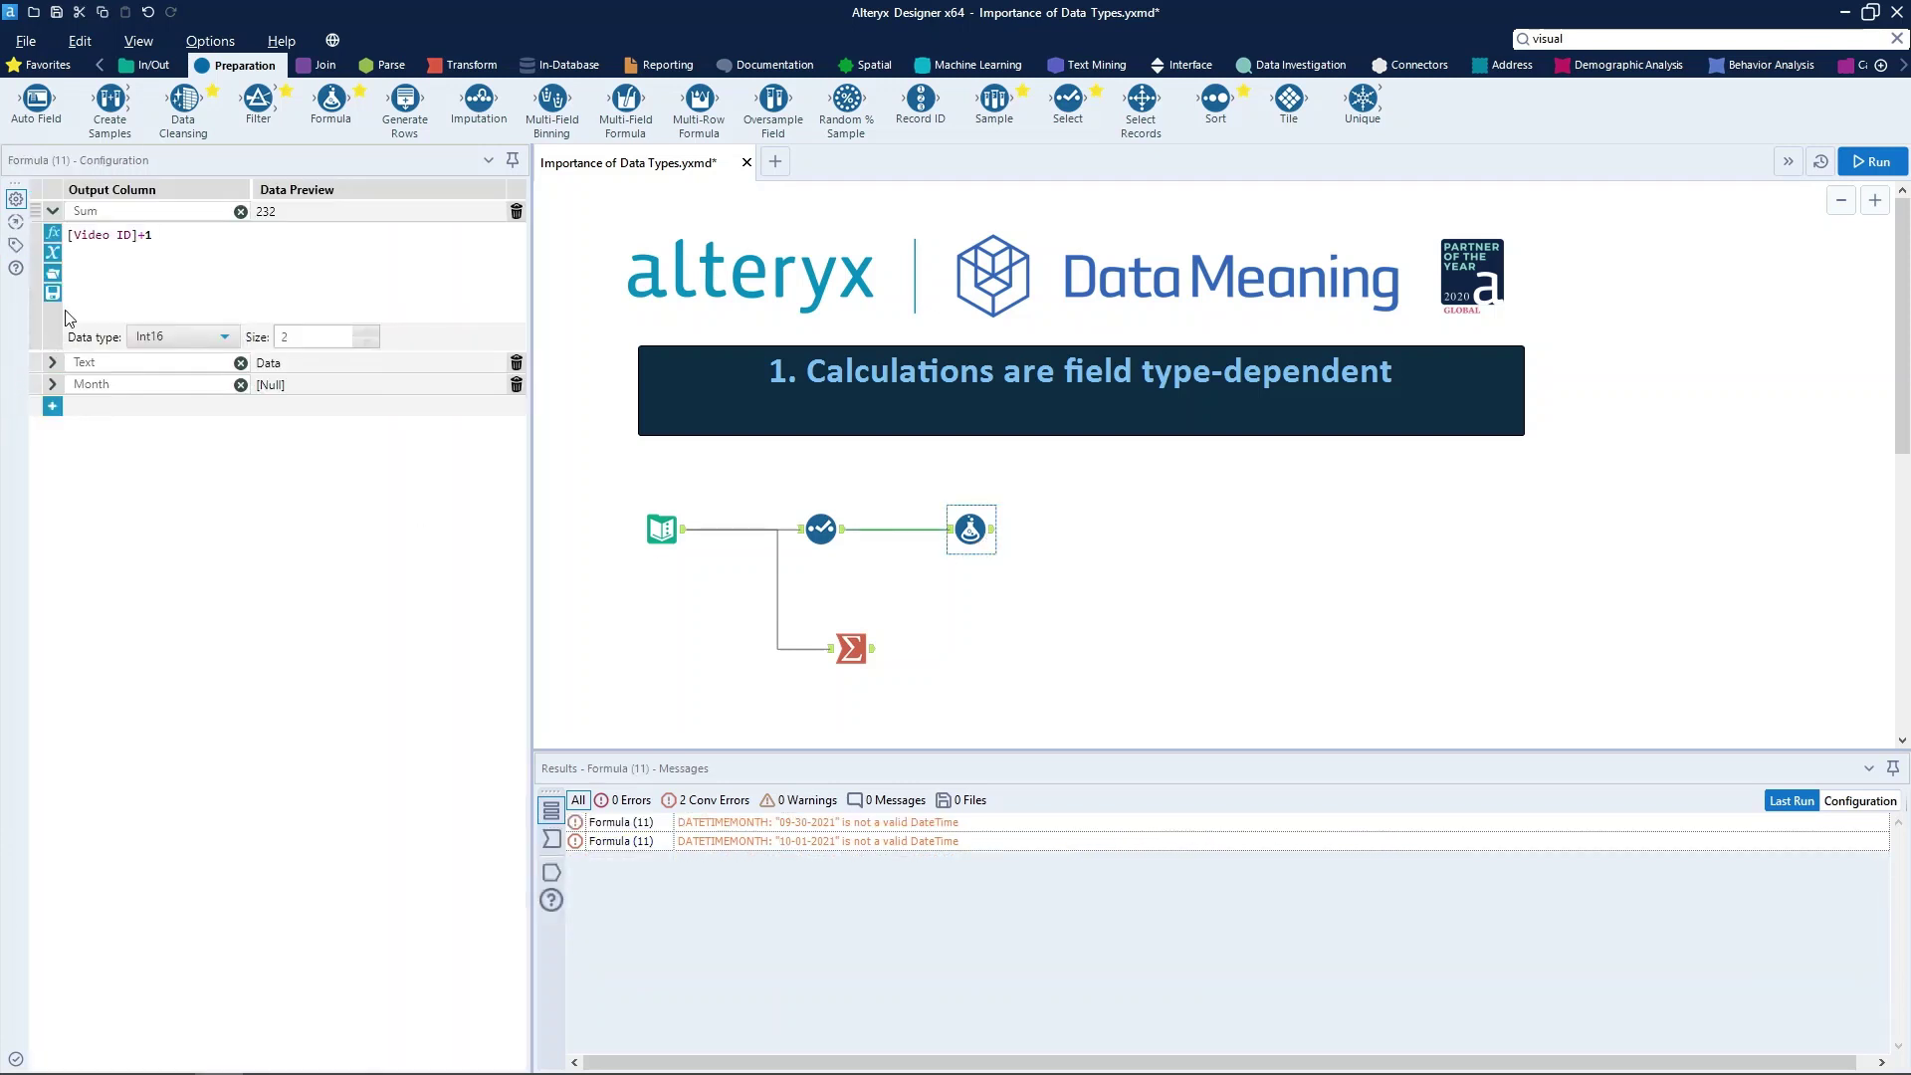
click(53, 211)
click(53, 233)
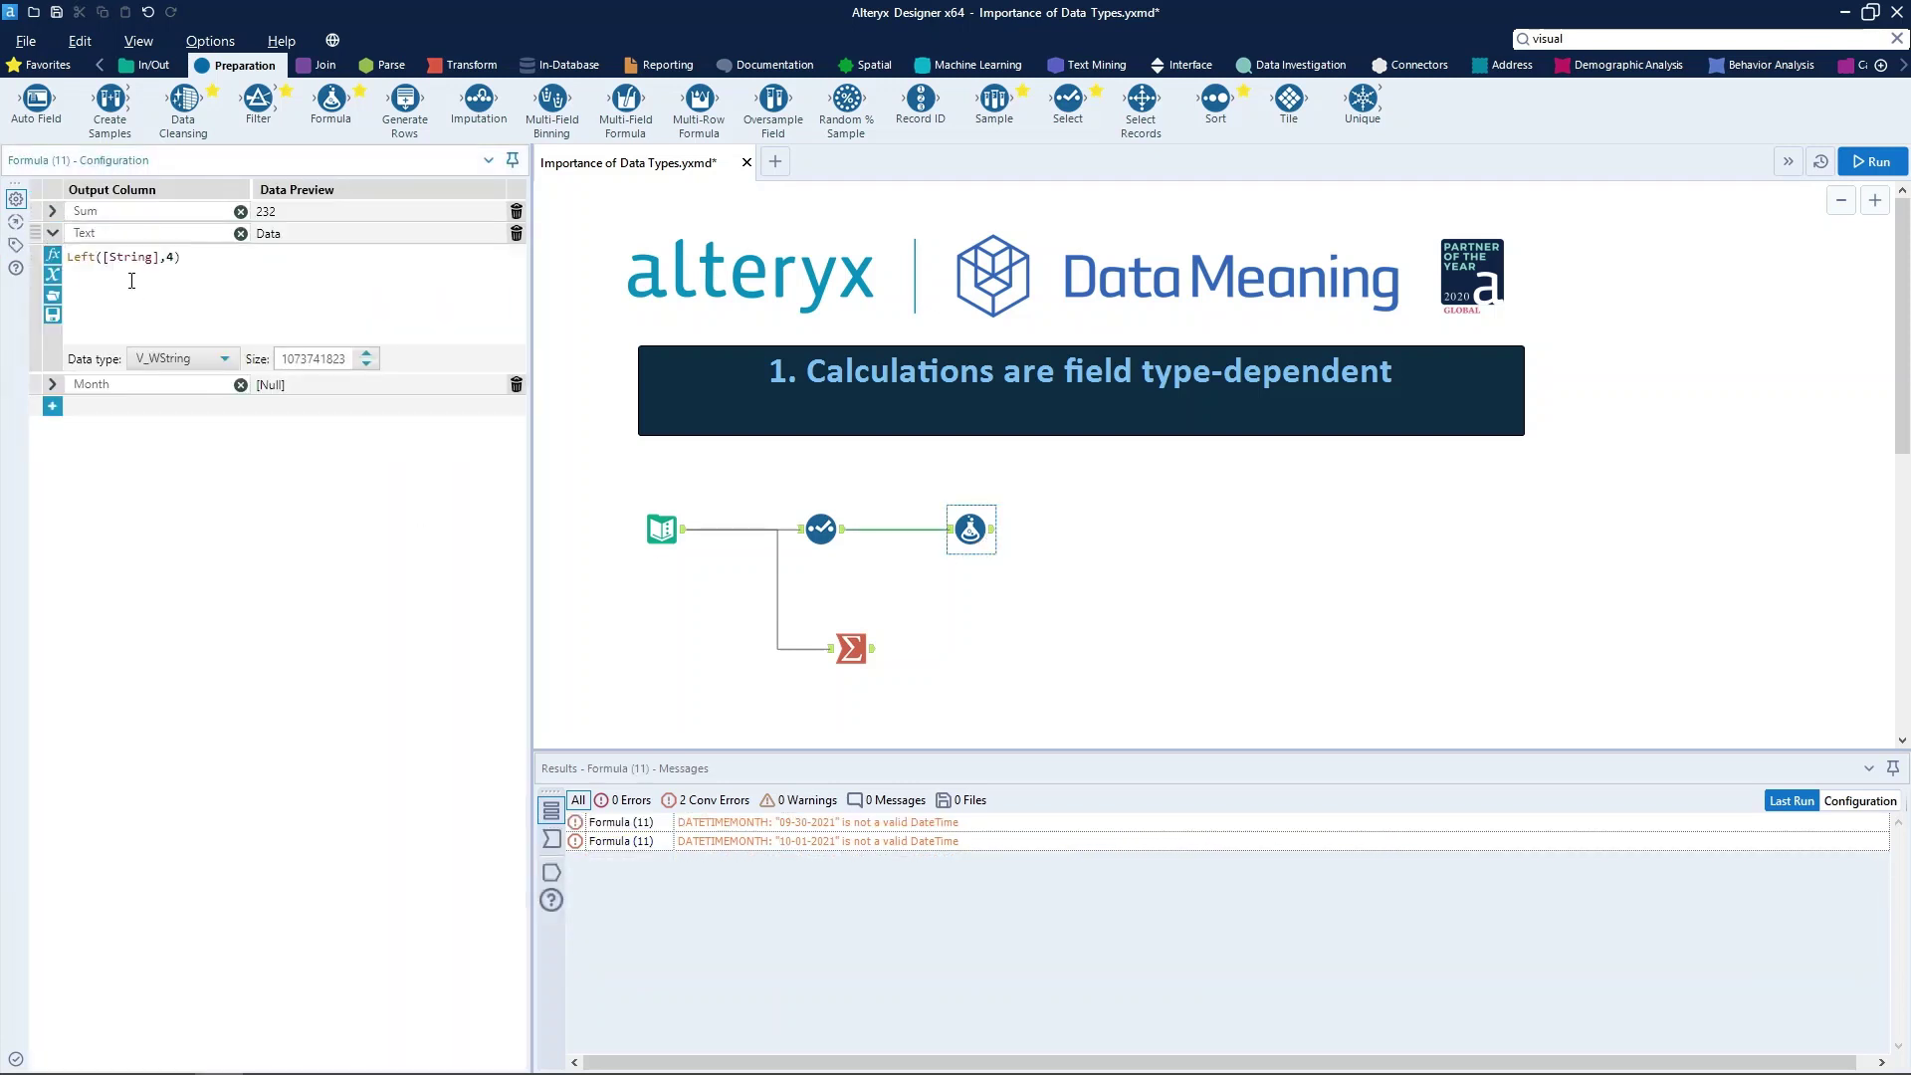
drag(95, 232, 72, 231)
click(99, 233)
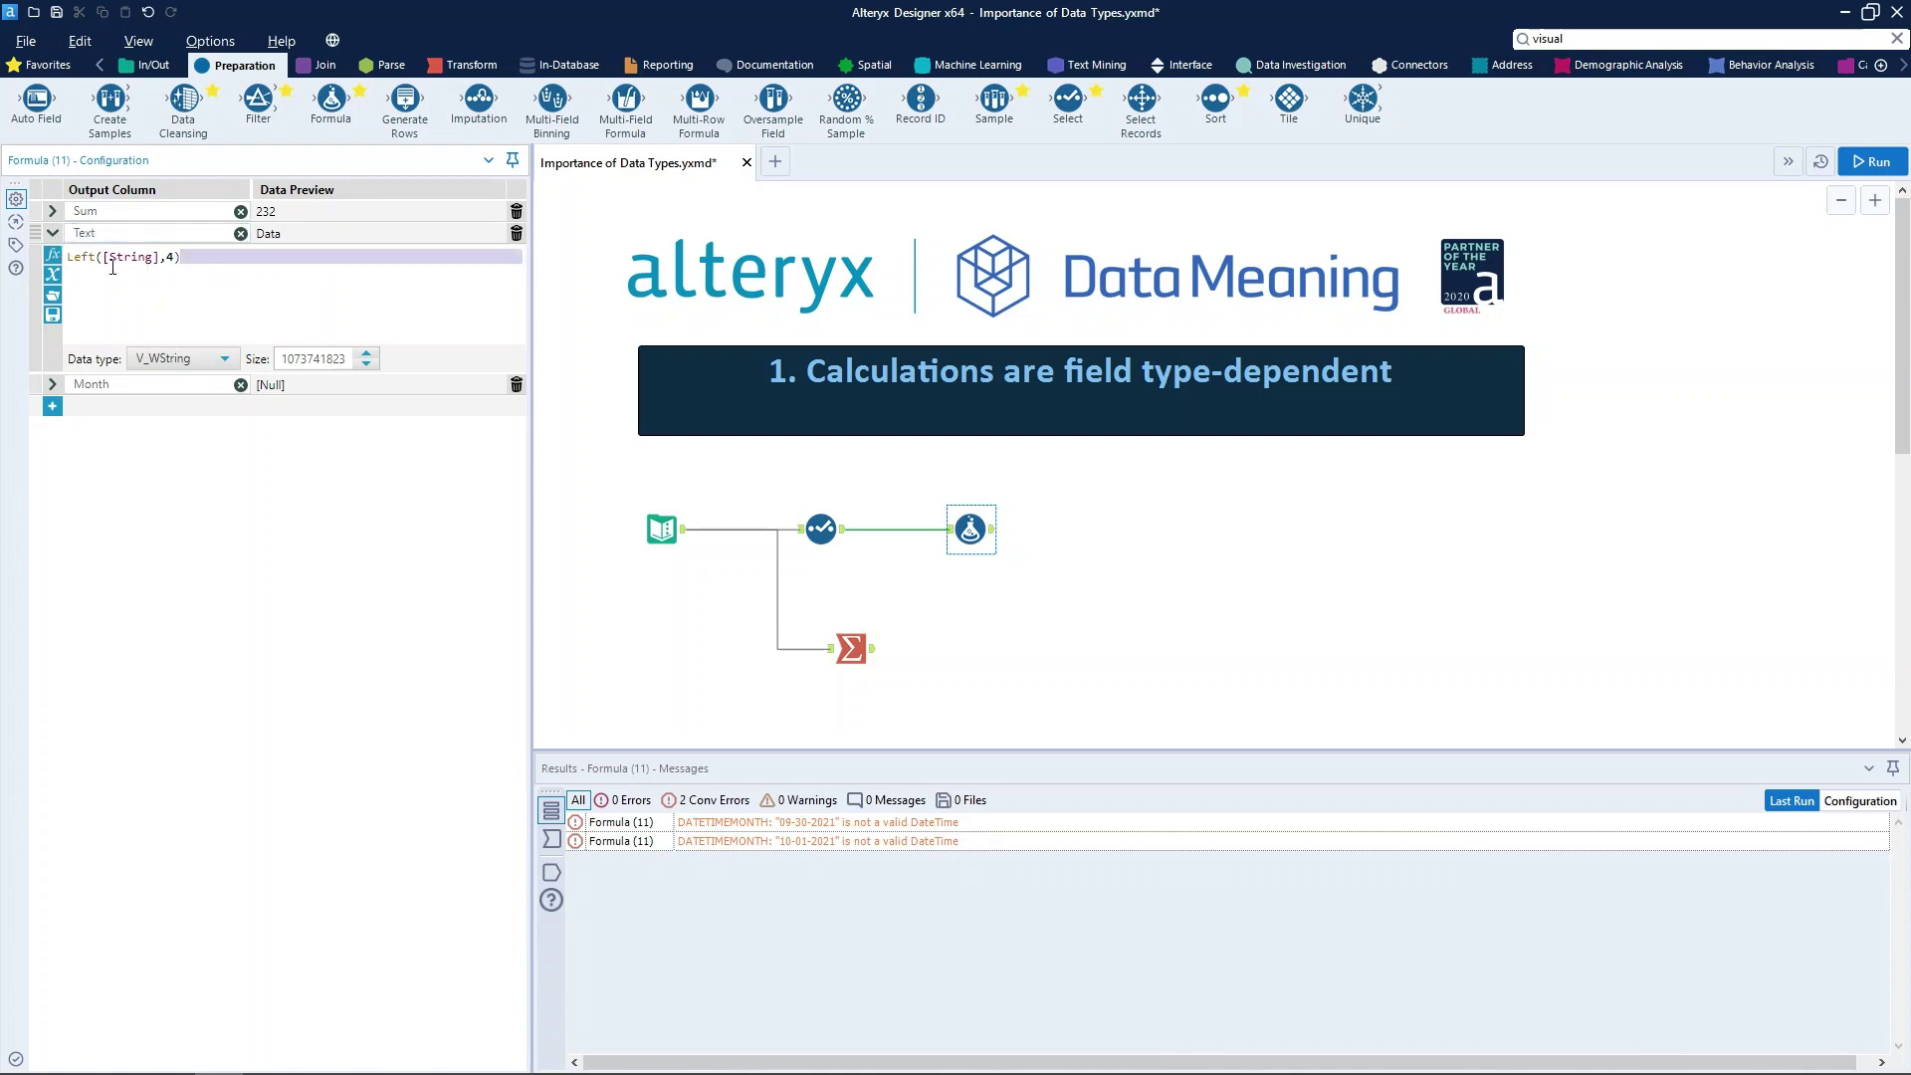
drag(68, 257, 169, 258)
click(86, 258)
click(170, 266)
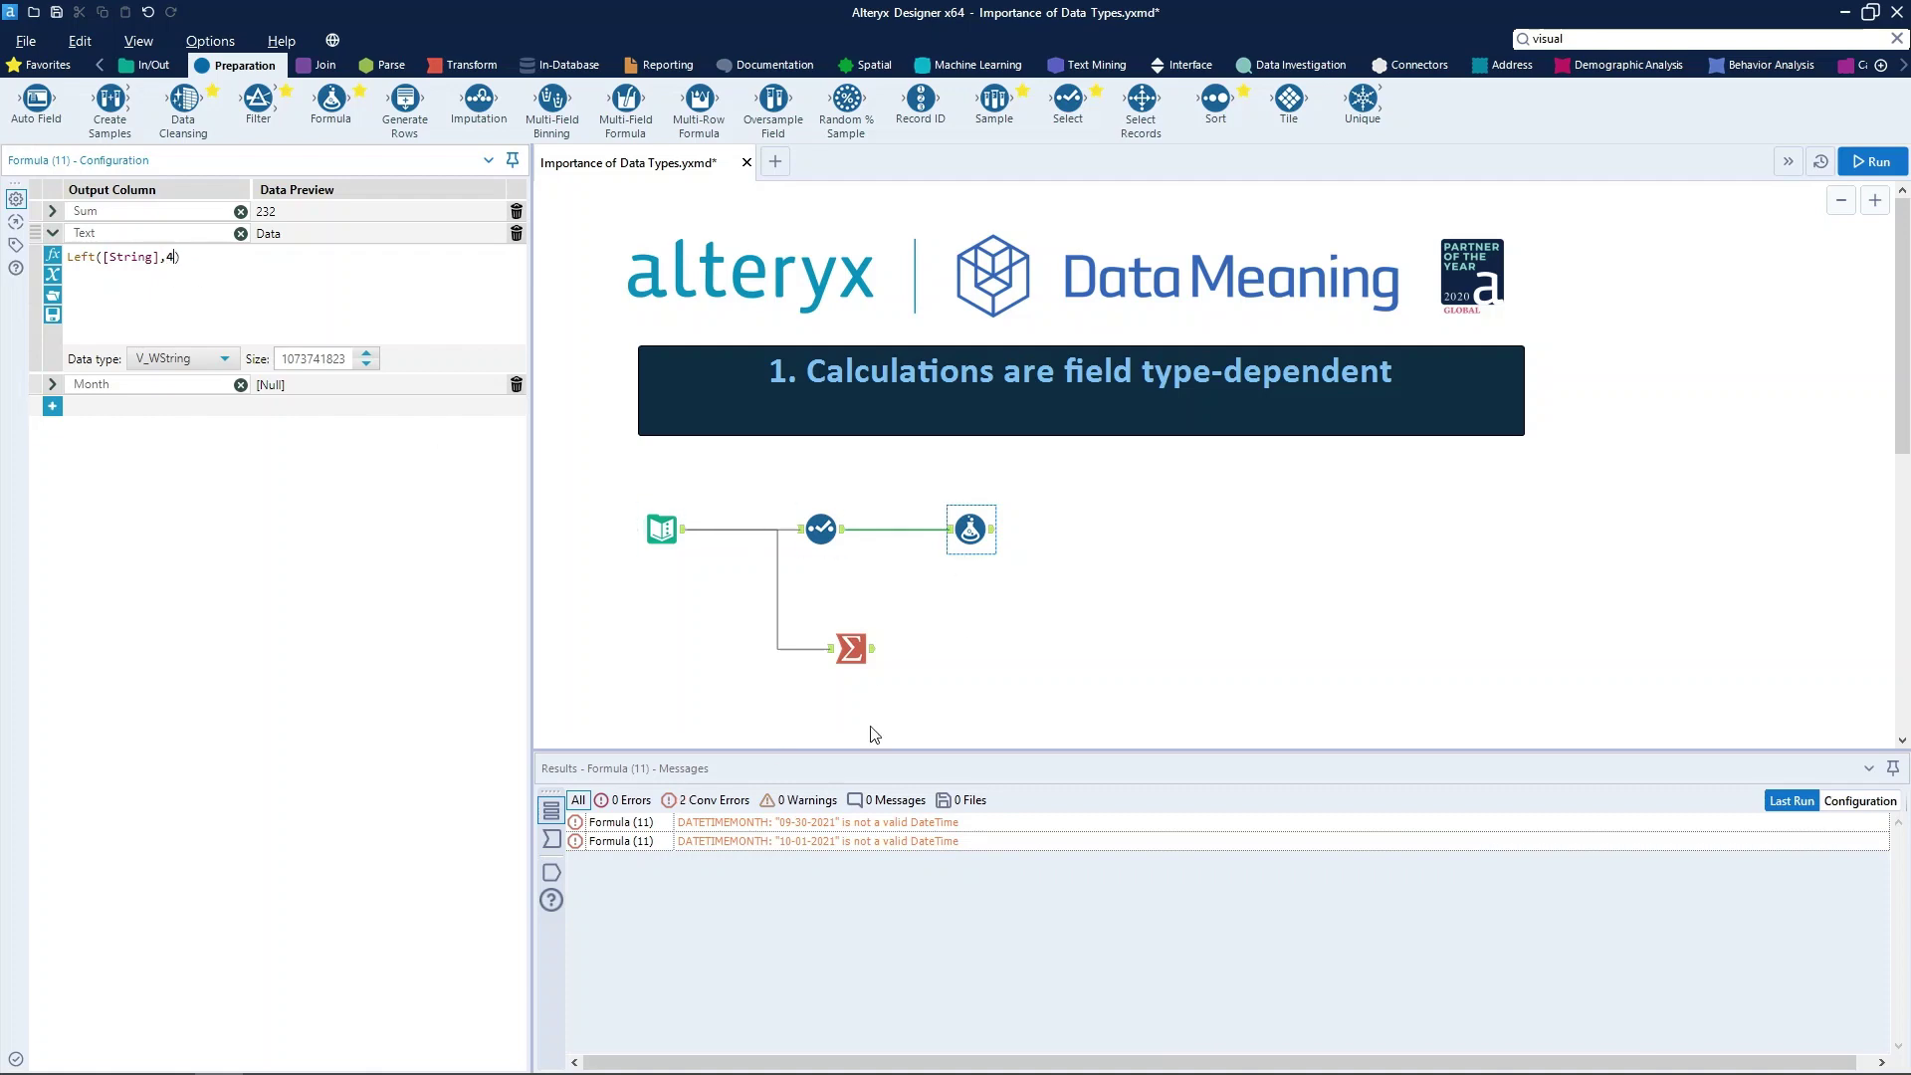
Step: Rerun and inspect the Formula output: String 'Data Meaning' gives Text 'Data', Sum 232 and 233
click(1045, 636)
key(ctrl+r)
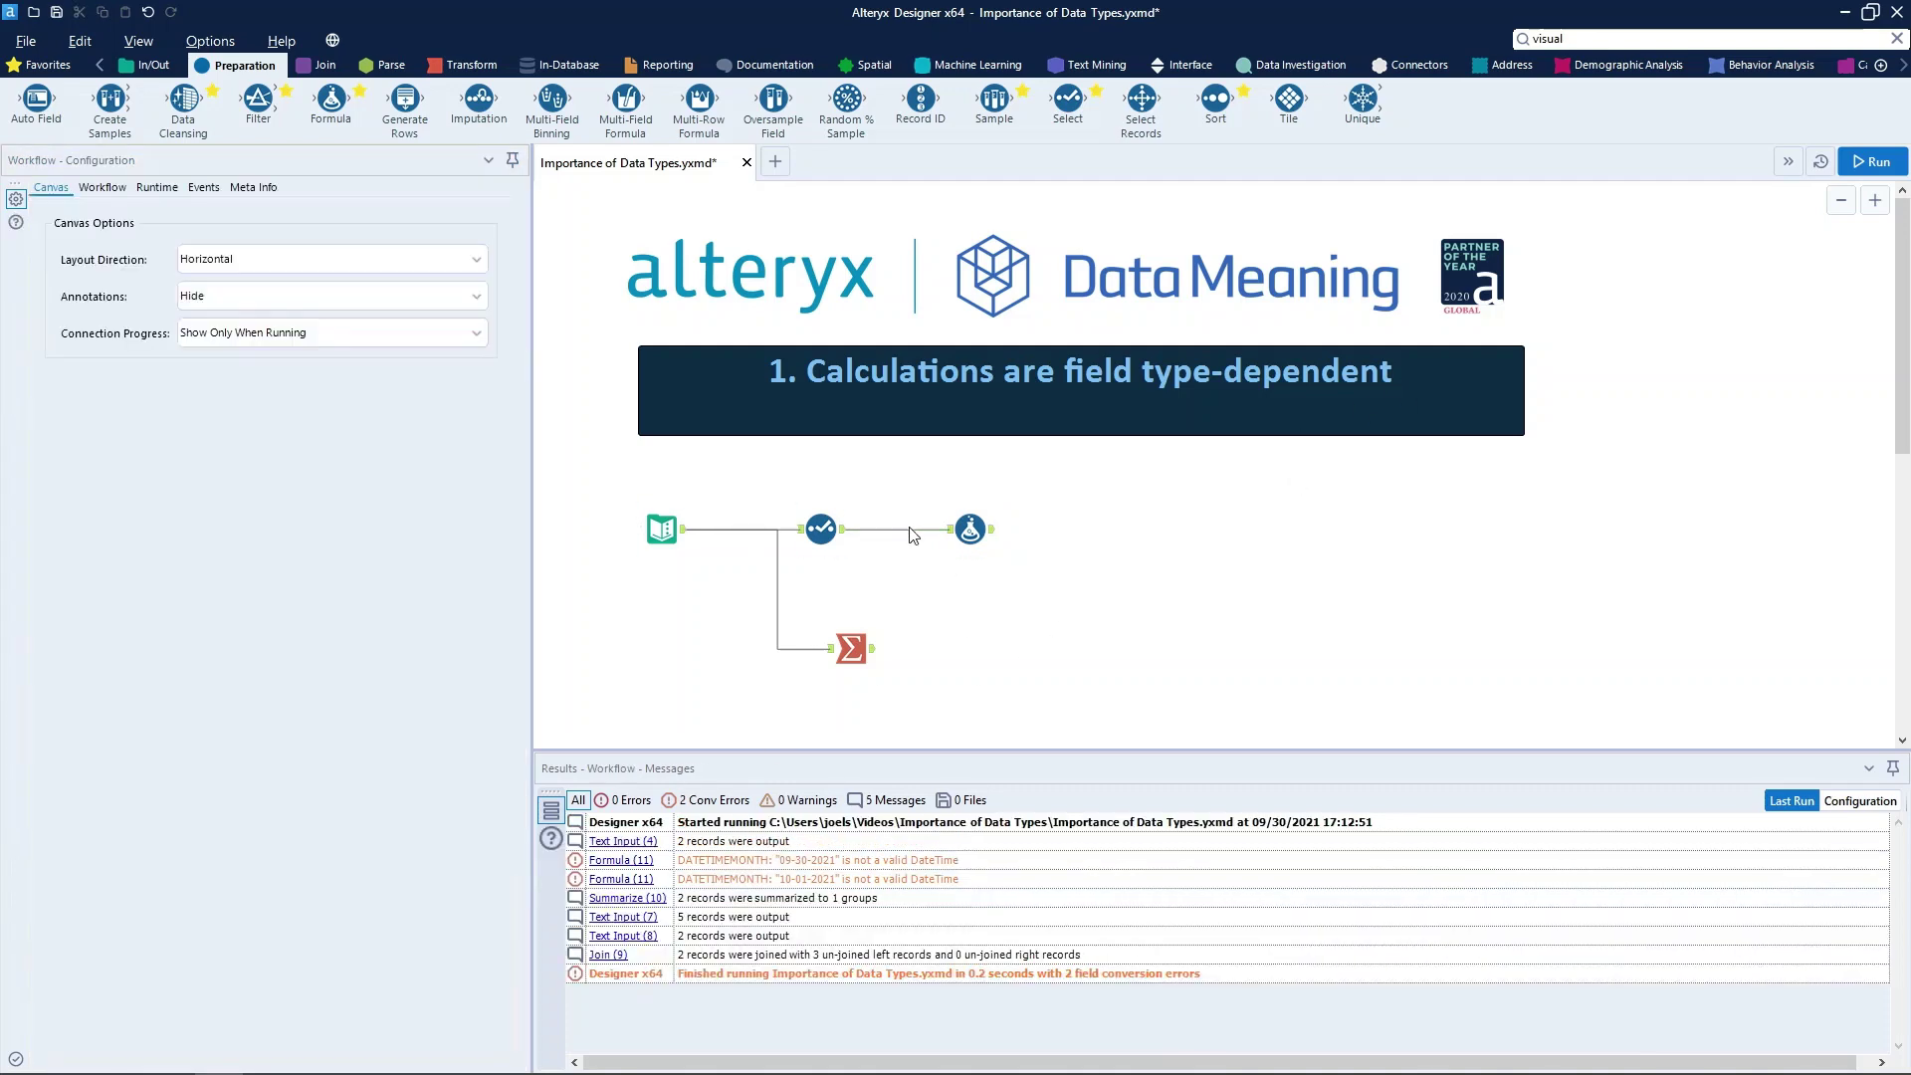
click(991, 536)
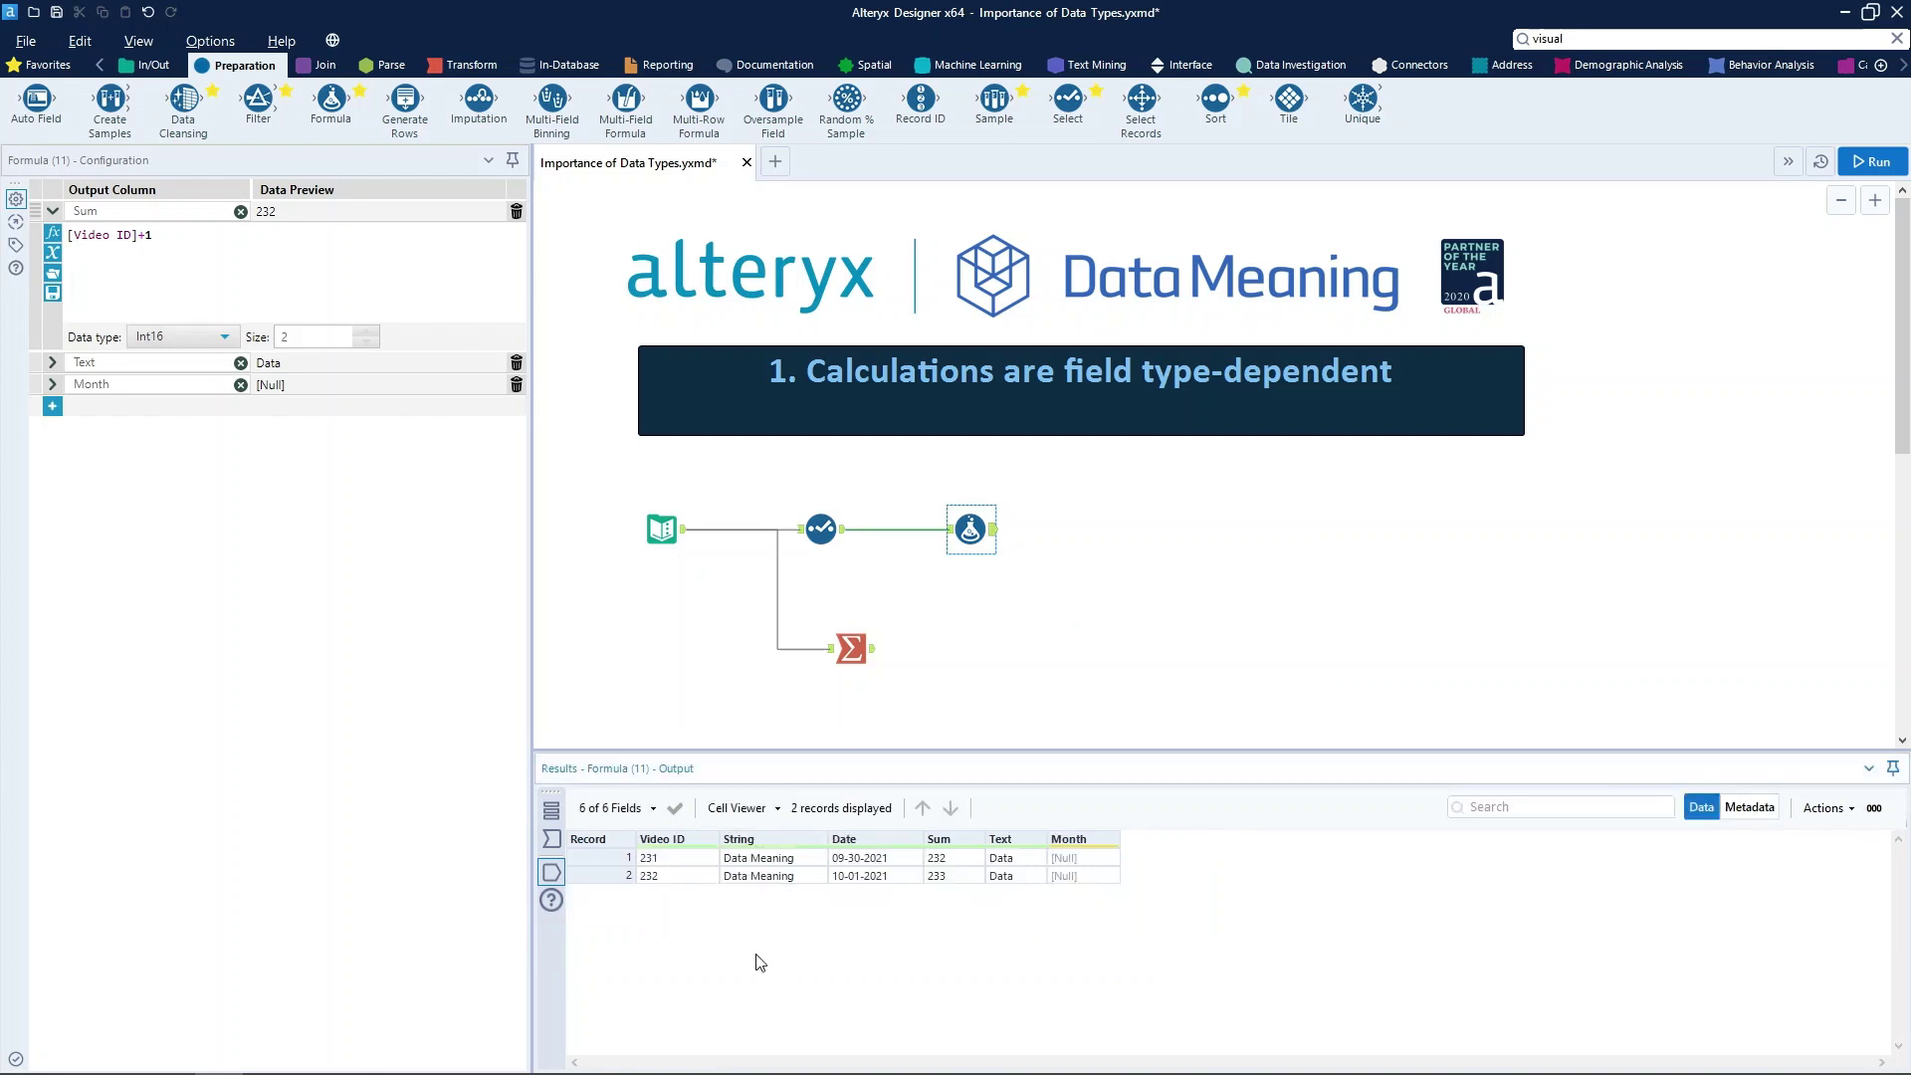
click(785, 879)
click(768, 860)
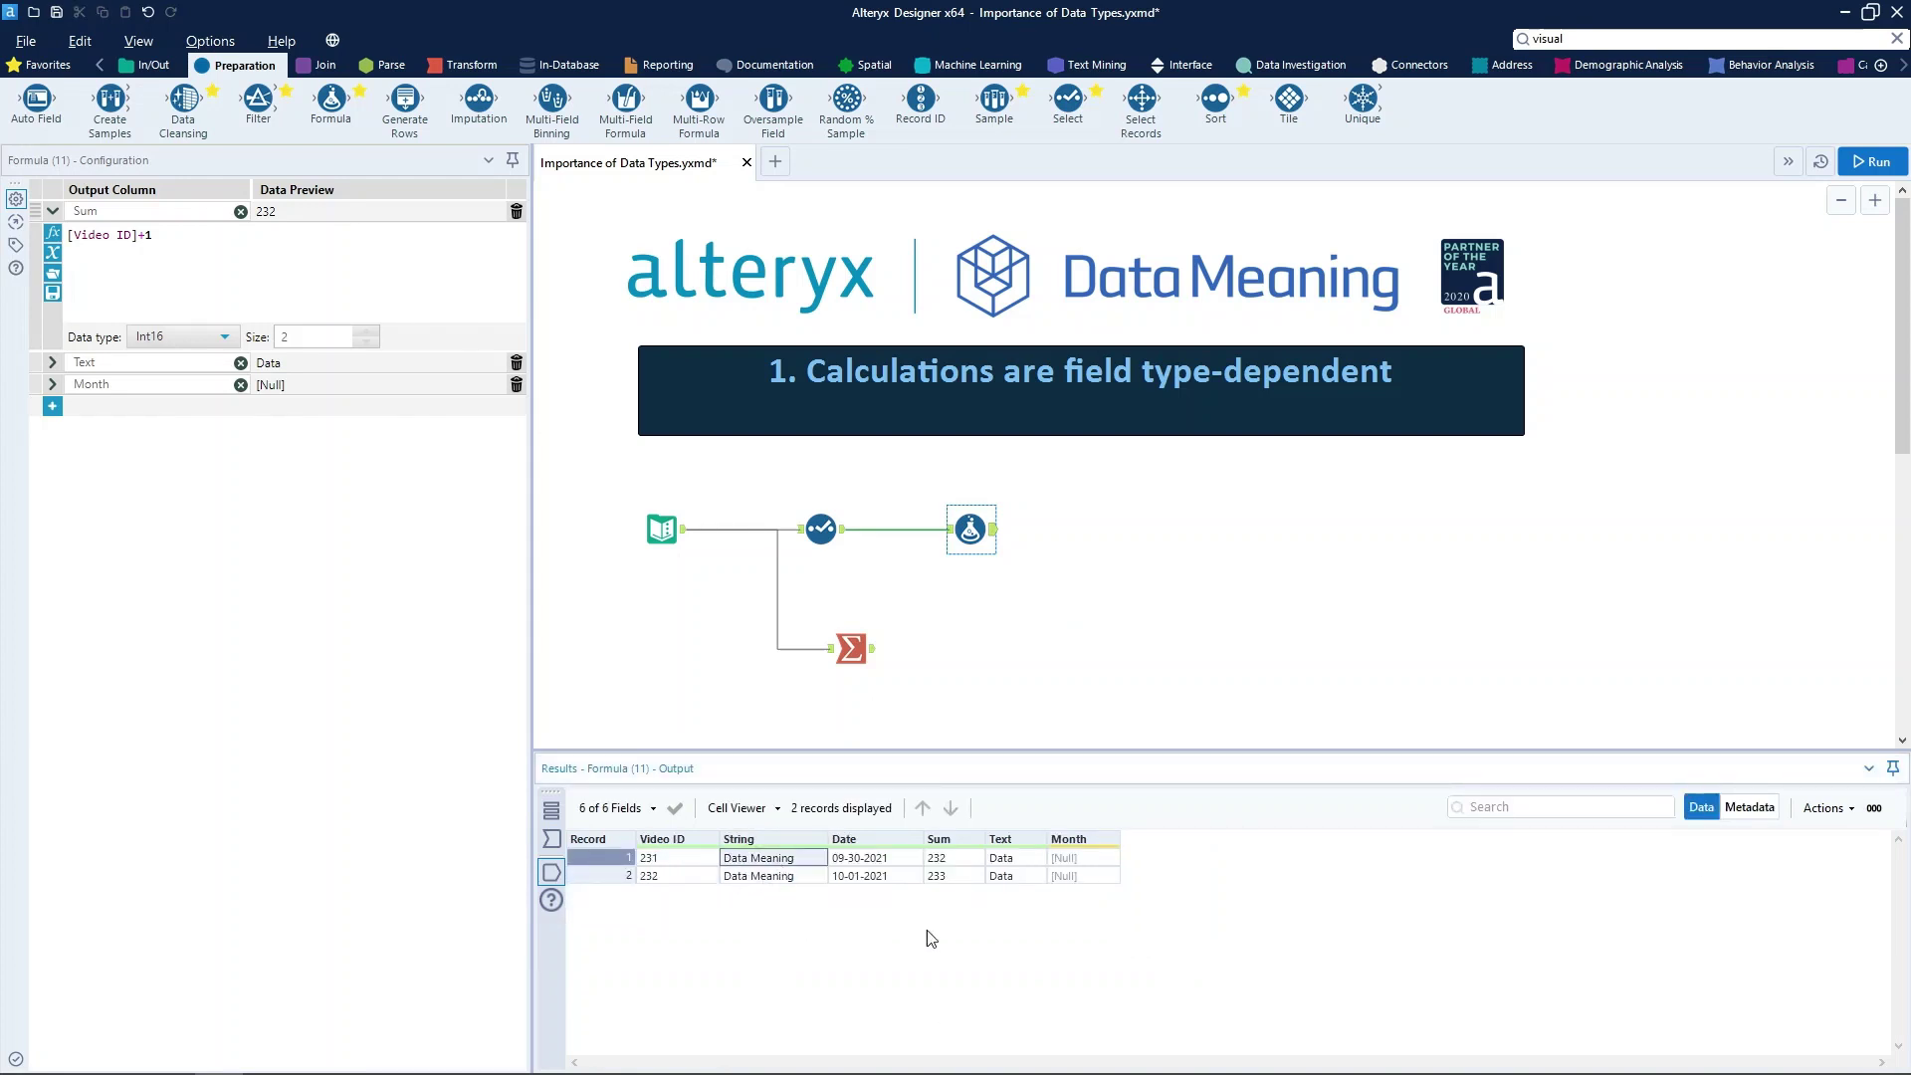
click(997, 876)
click(1005, 861)
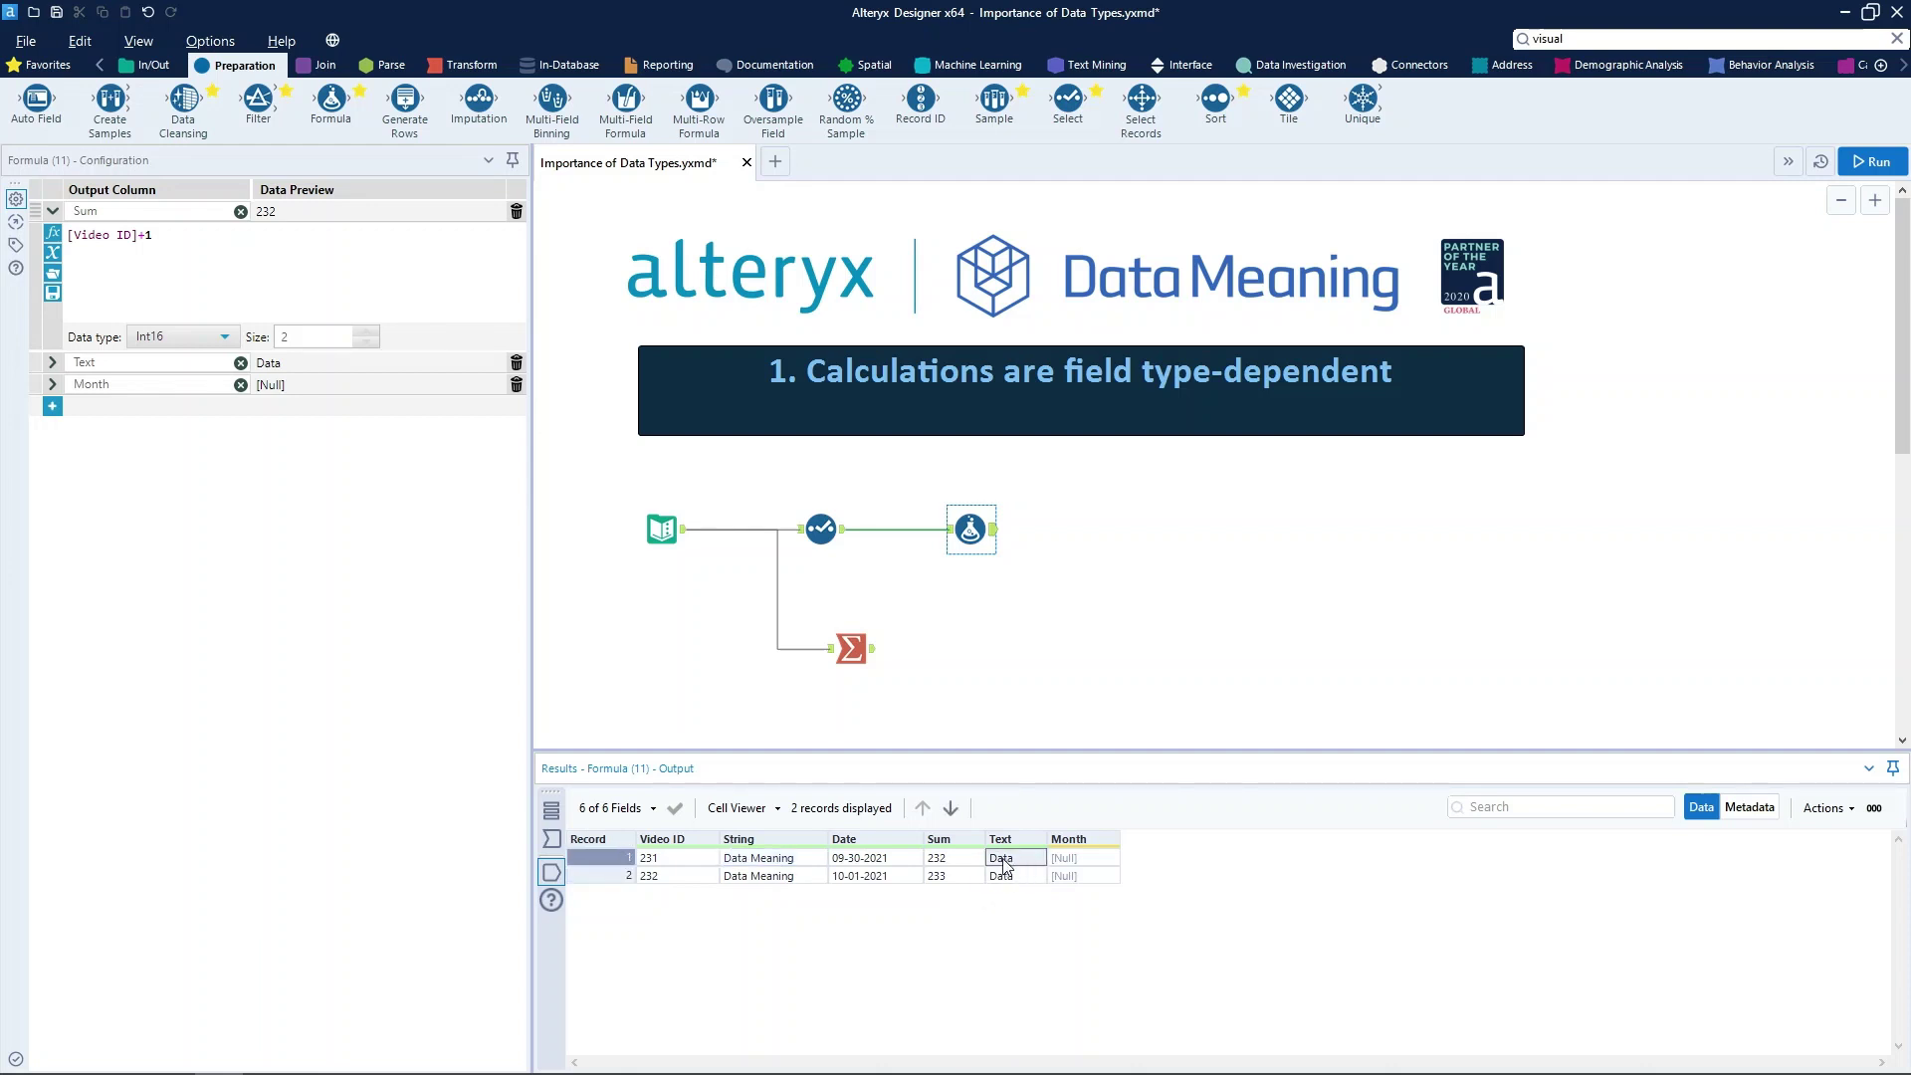
mouse_move(999, 842)
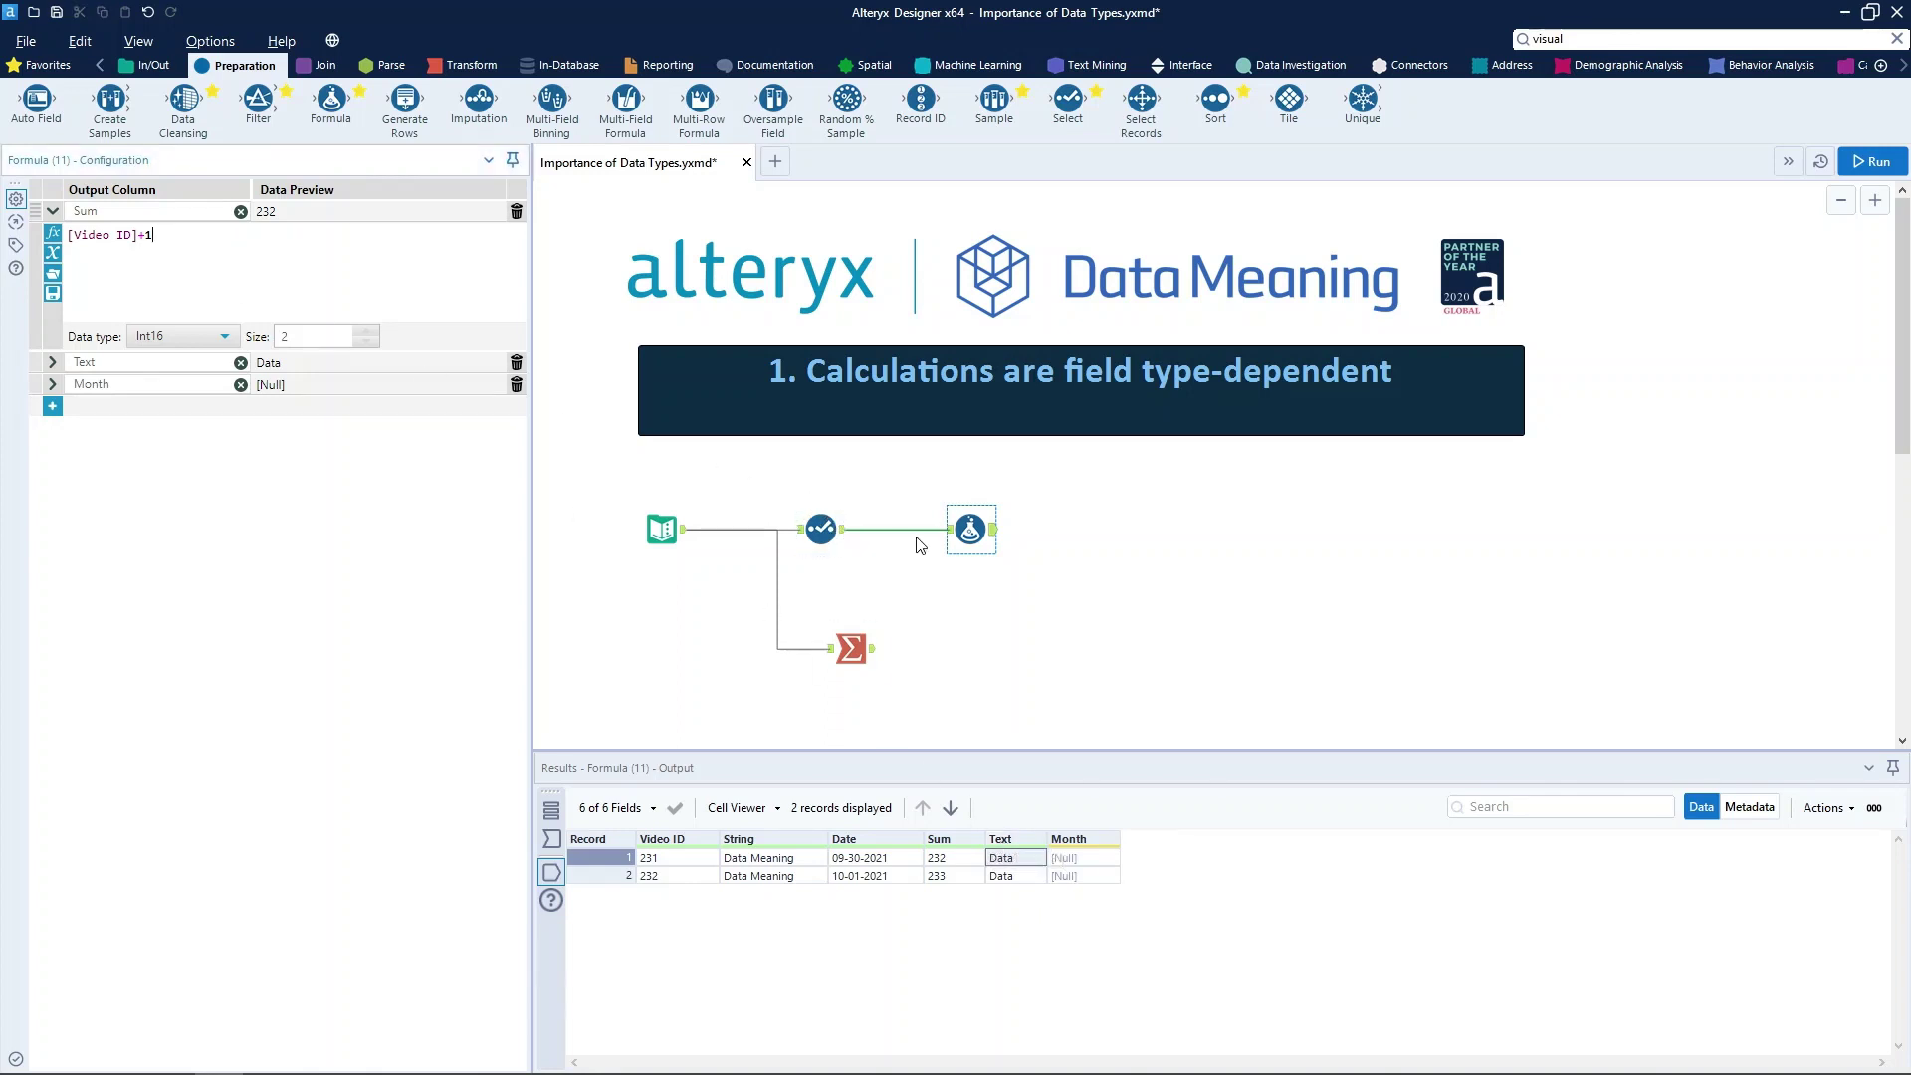
Step: Replace the Sum expression [Video ID]+1 with Left([Video ID], 1)
click(1000, 537)
click(968, 528)
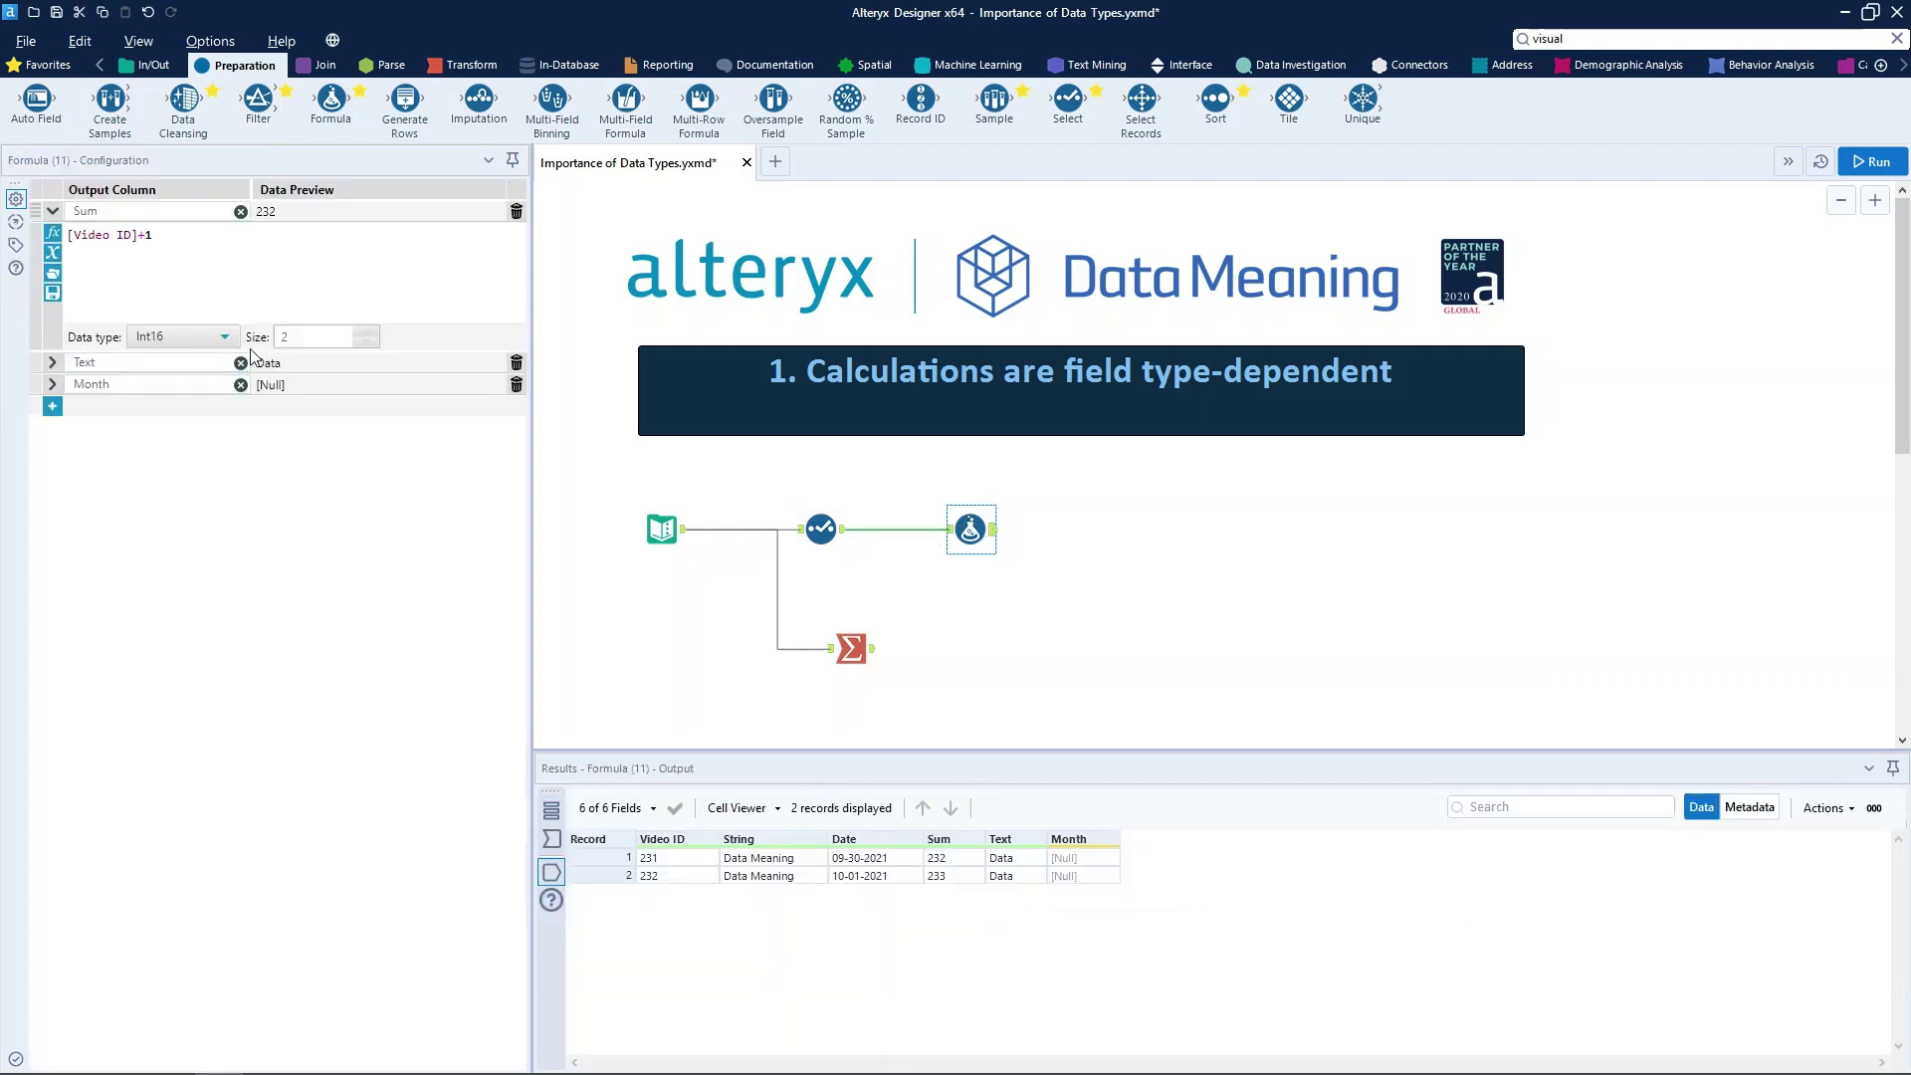
drag(204, 251, 62, 241)
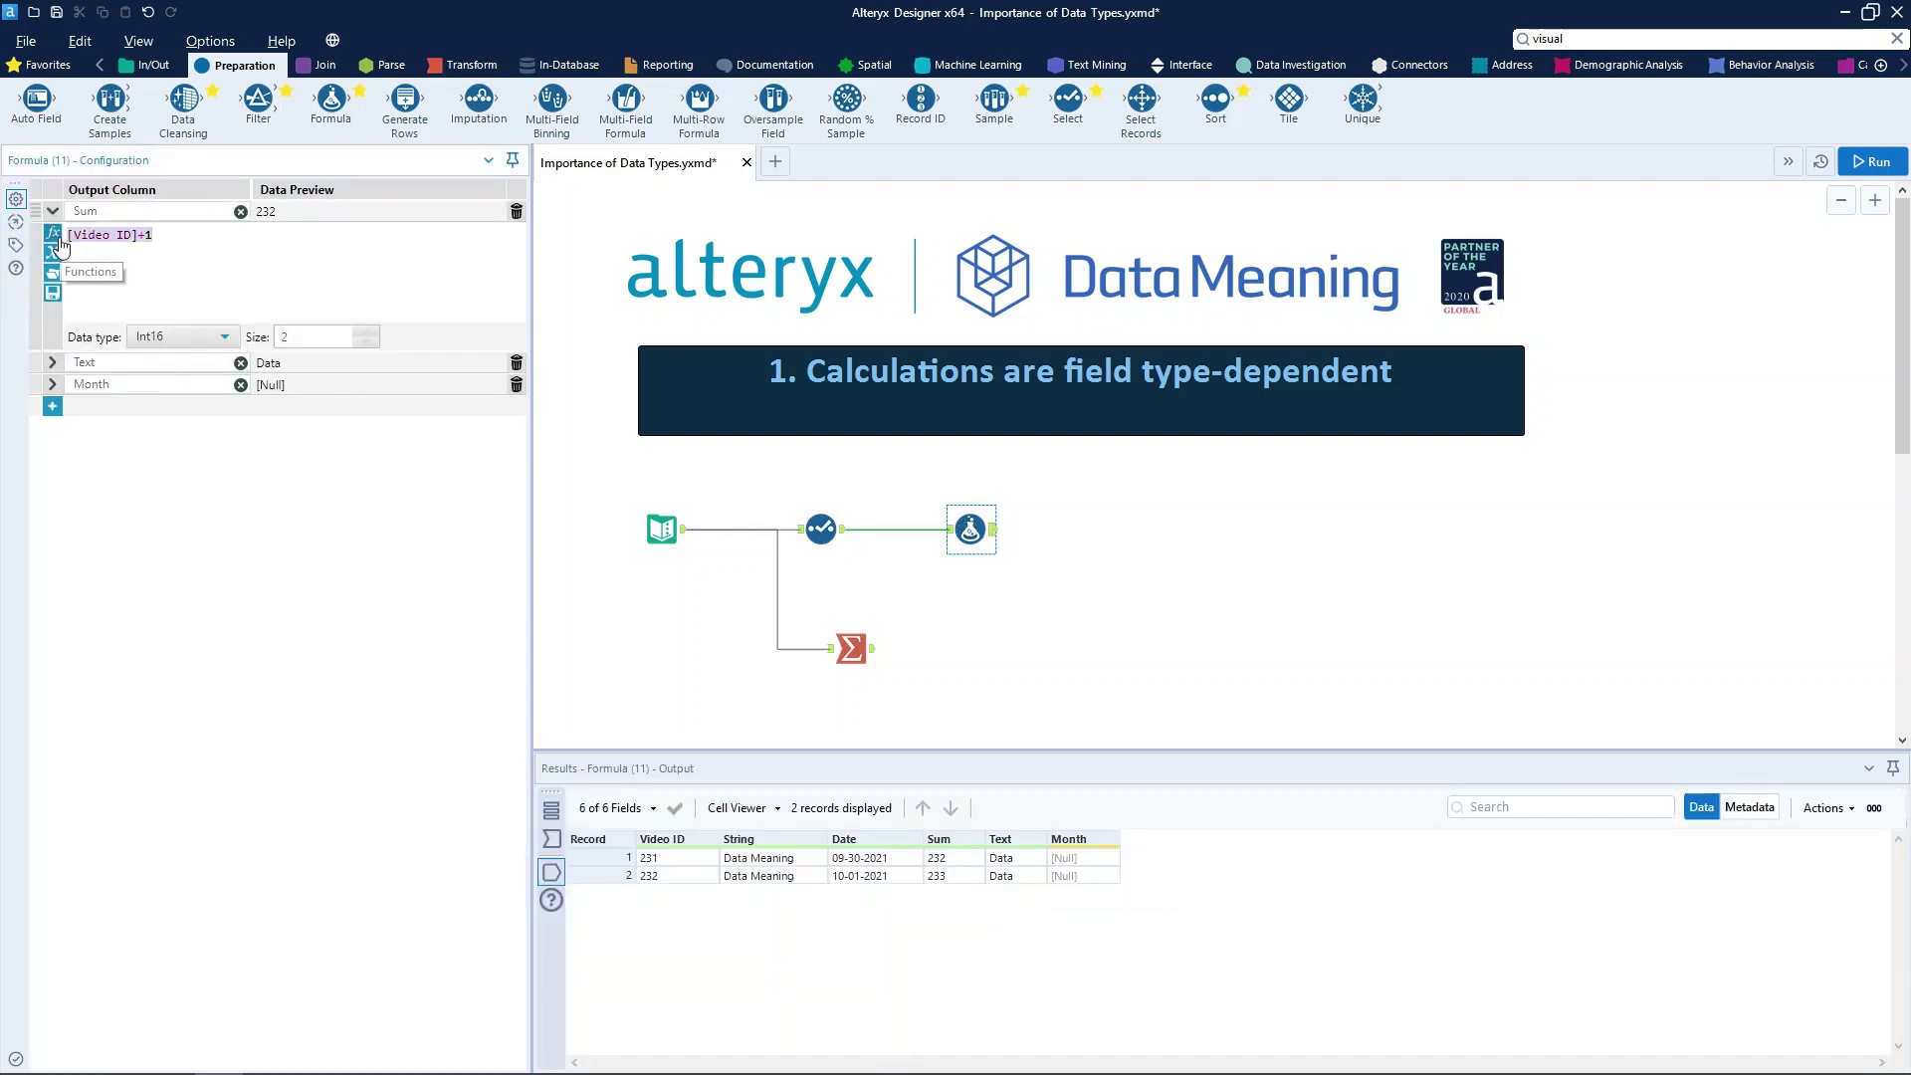
text(left)
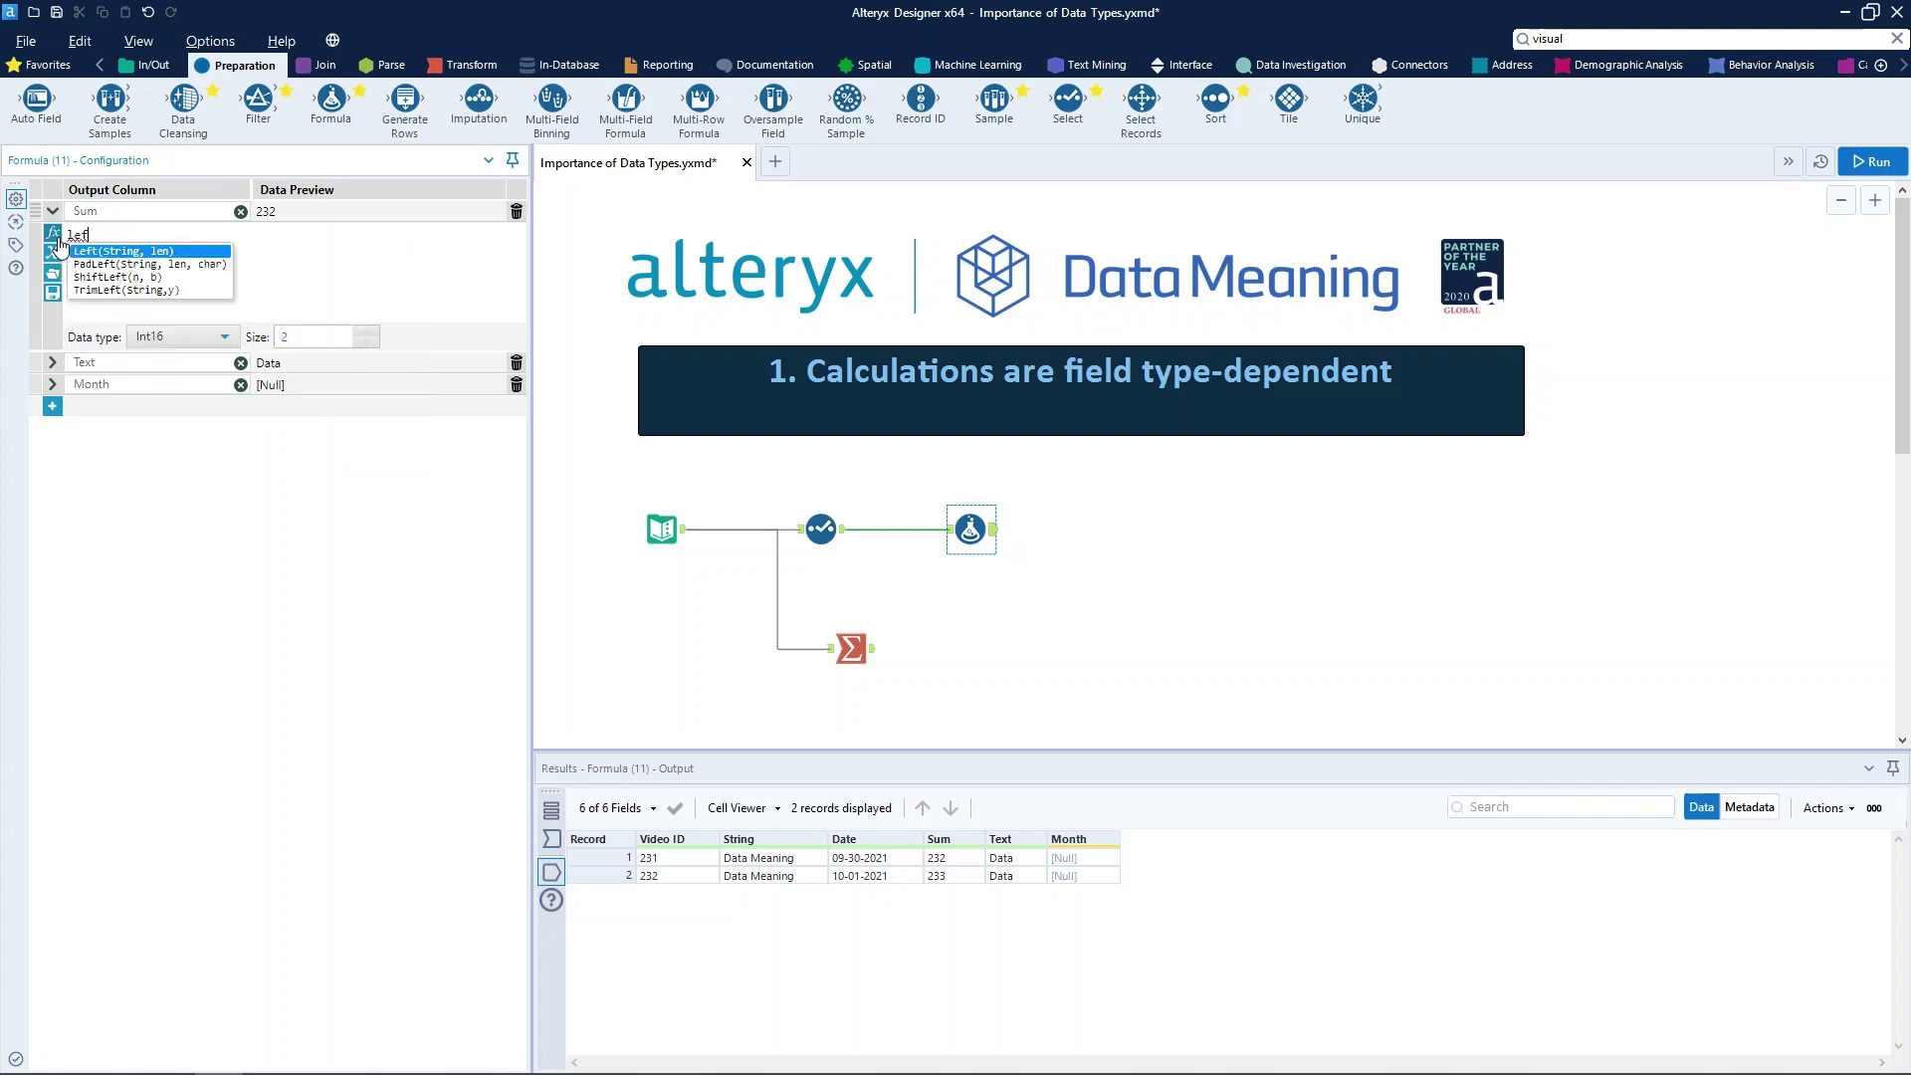
click(85, 252)
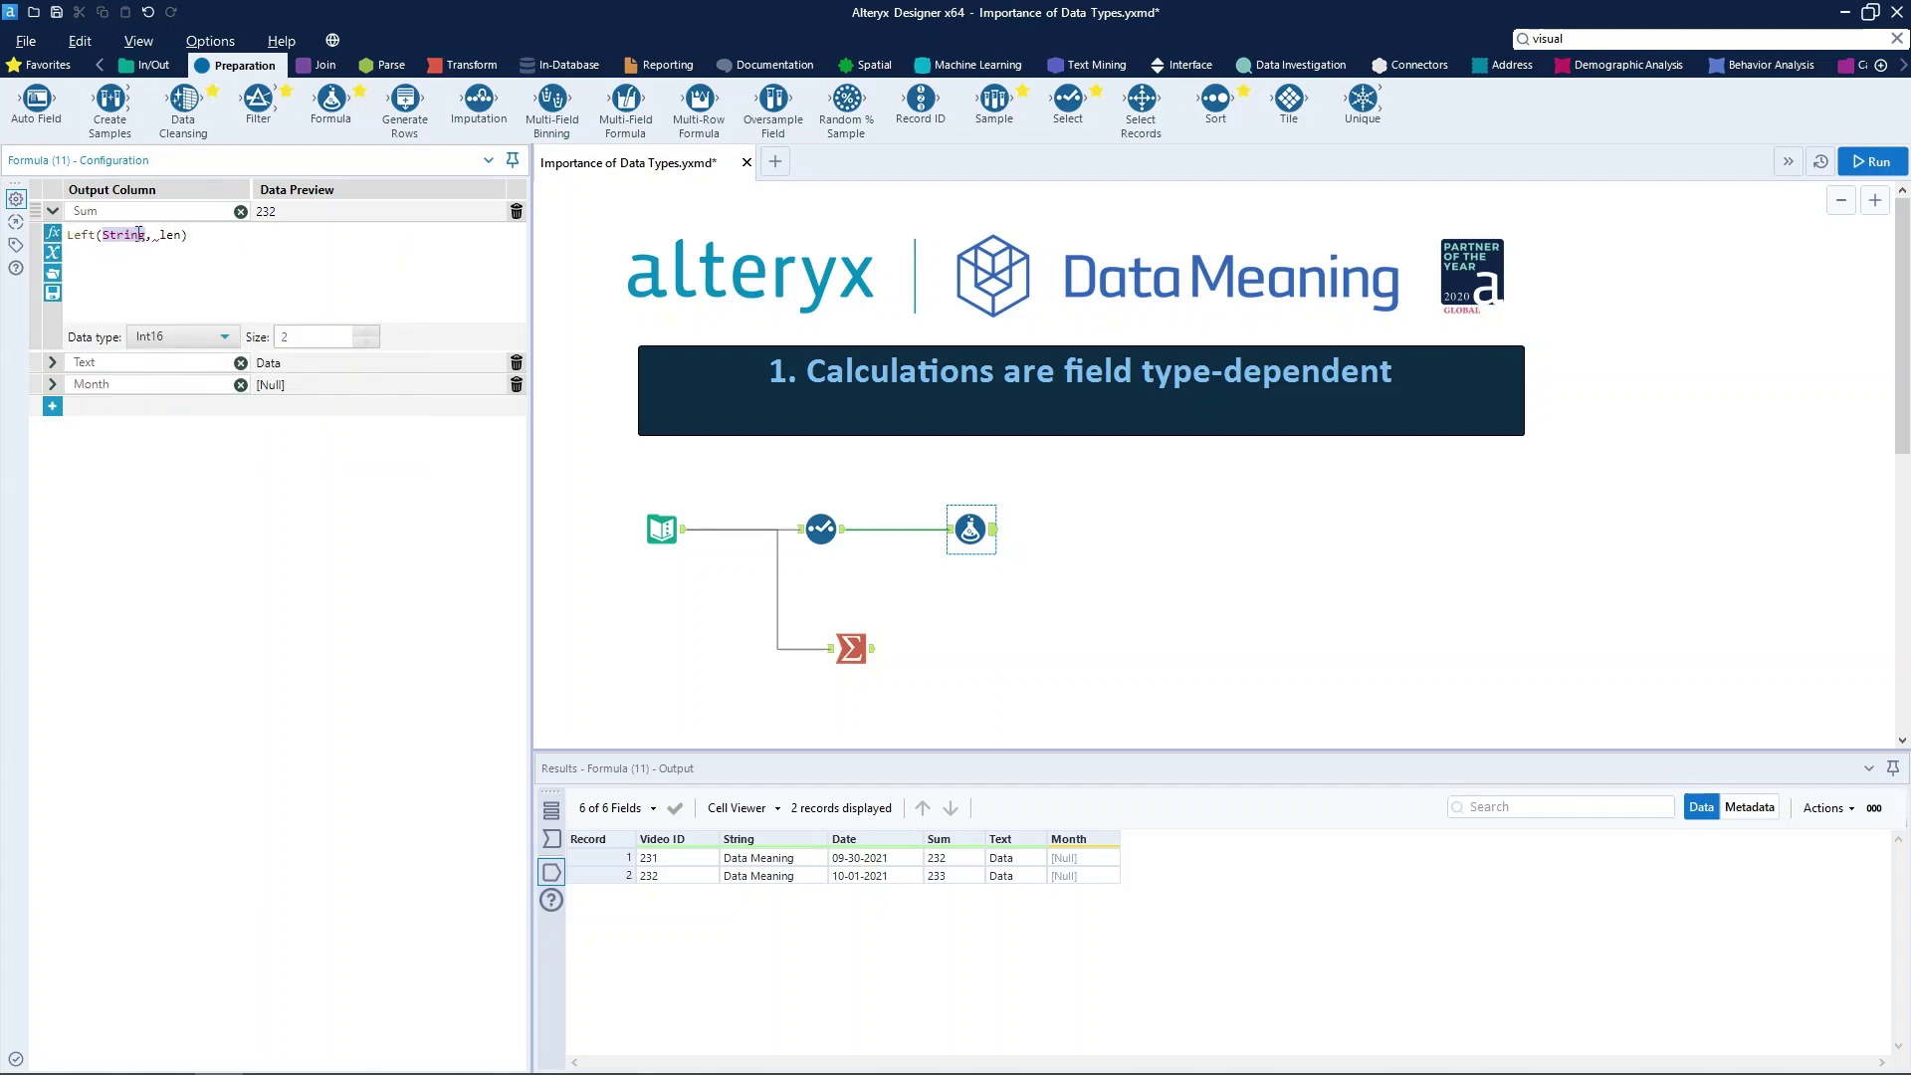
text(vi)
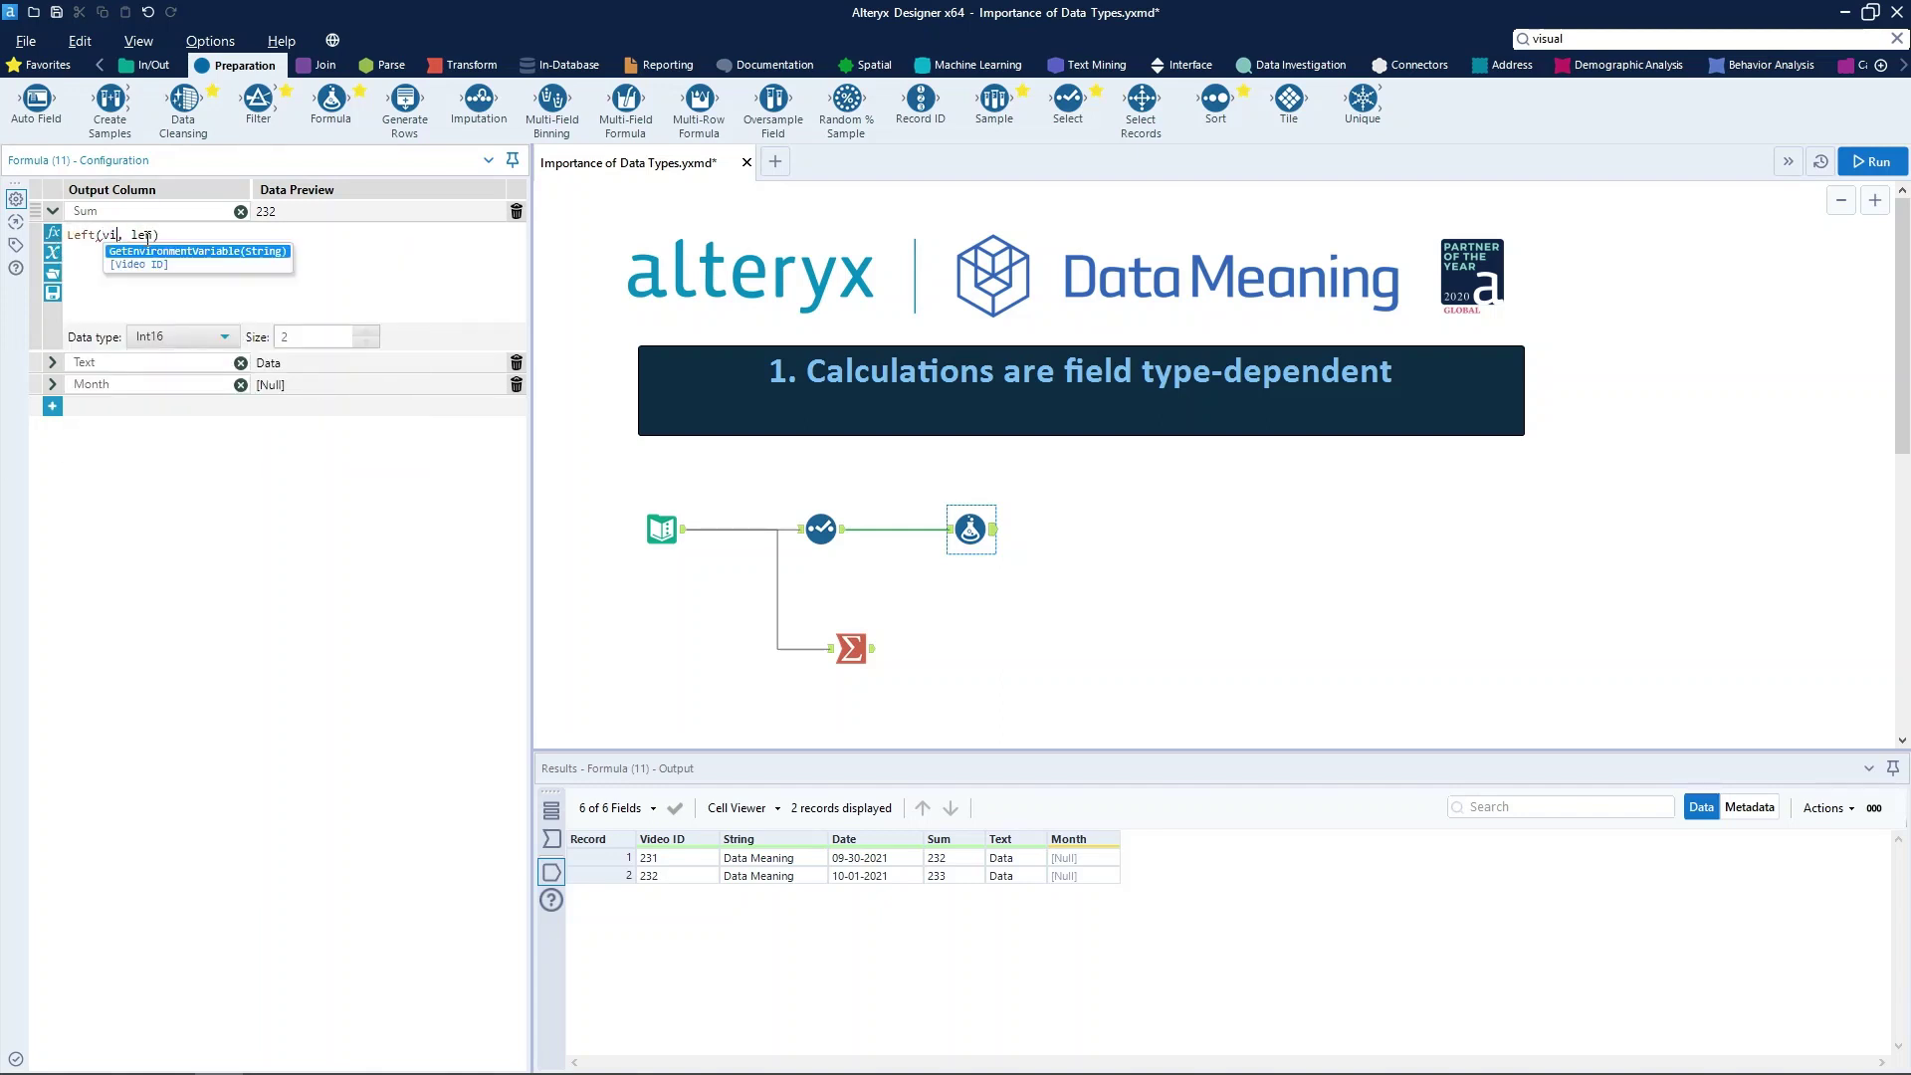
key(Down)
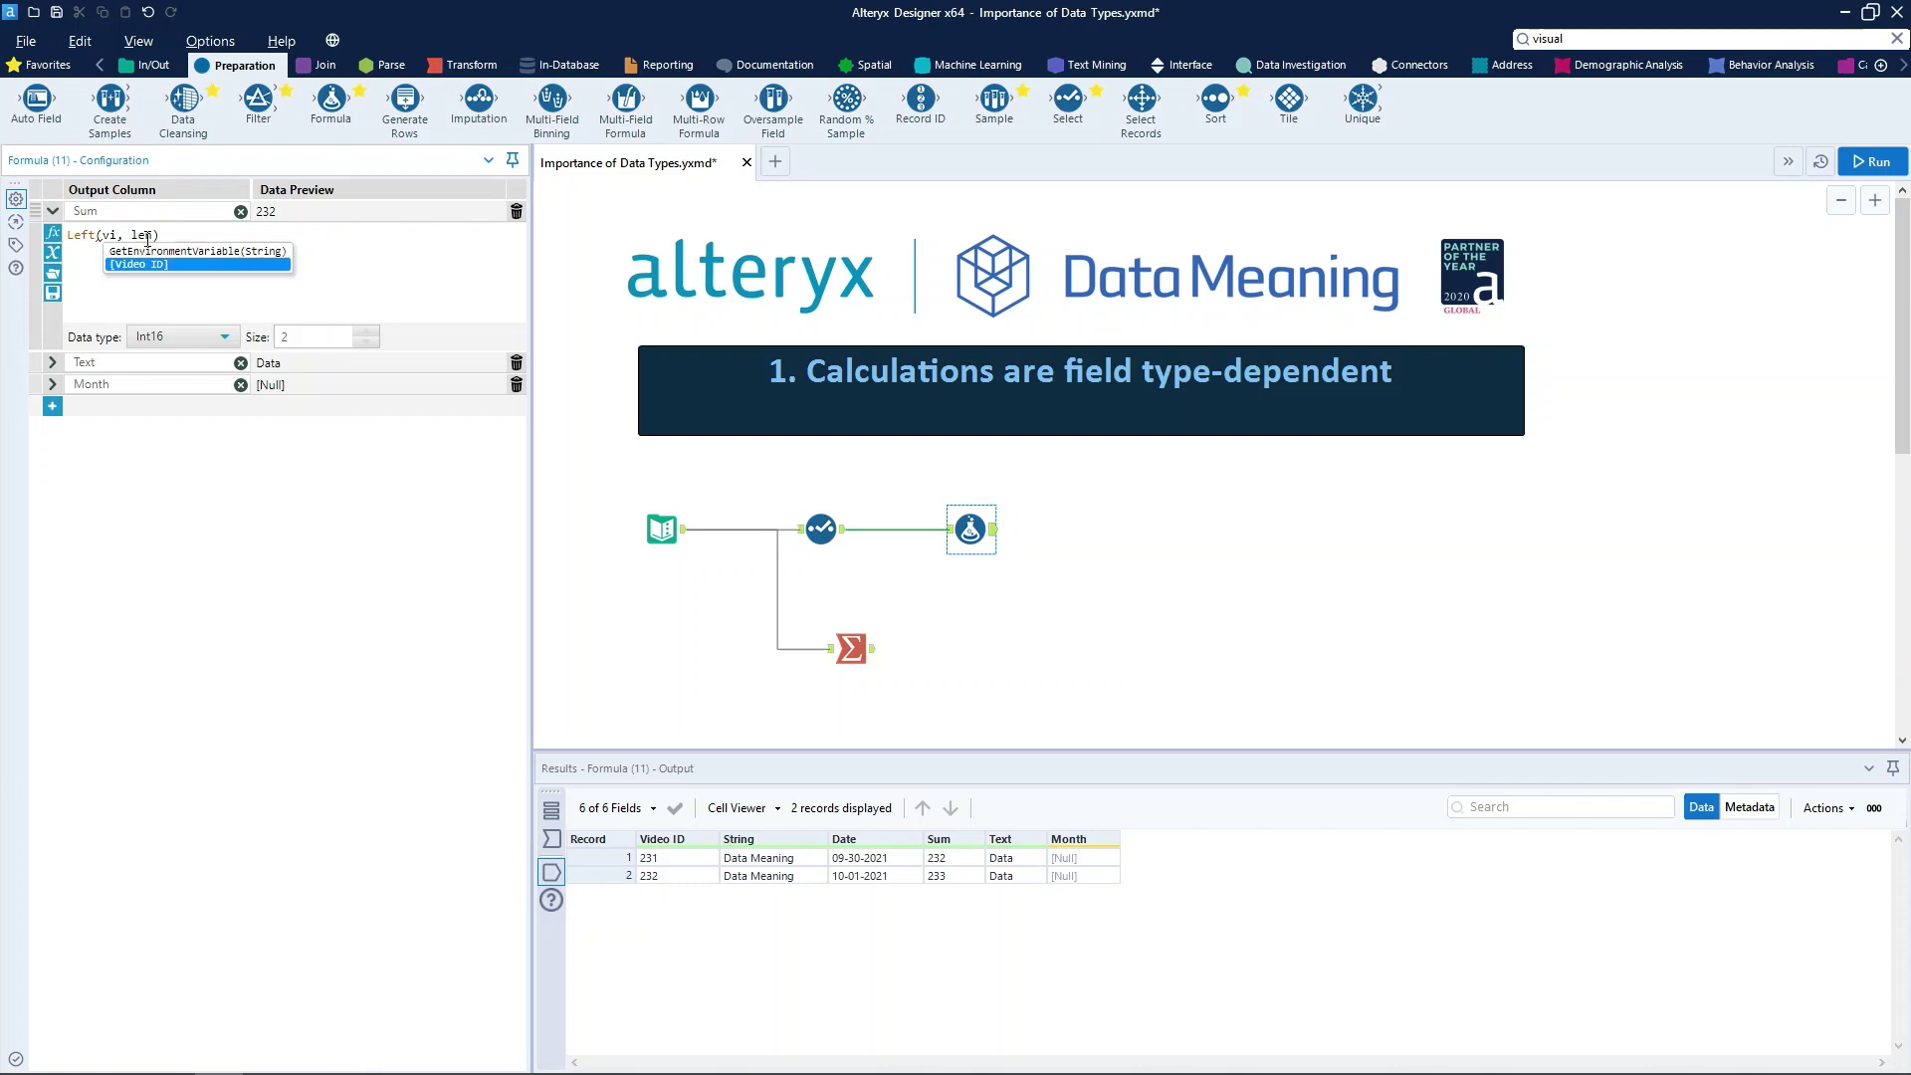
key(Return)
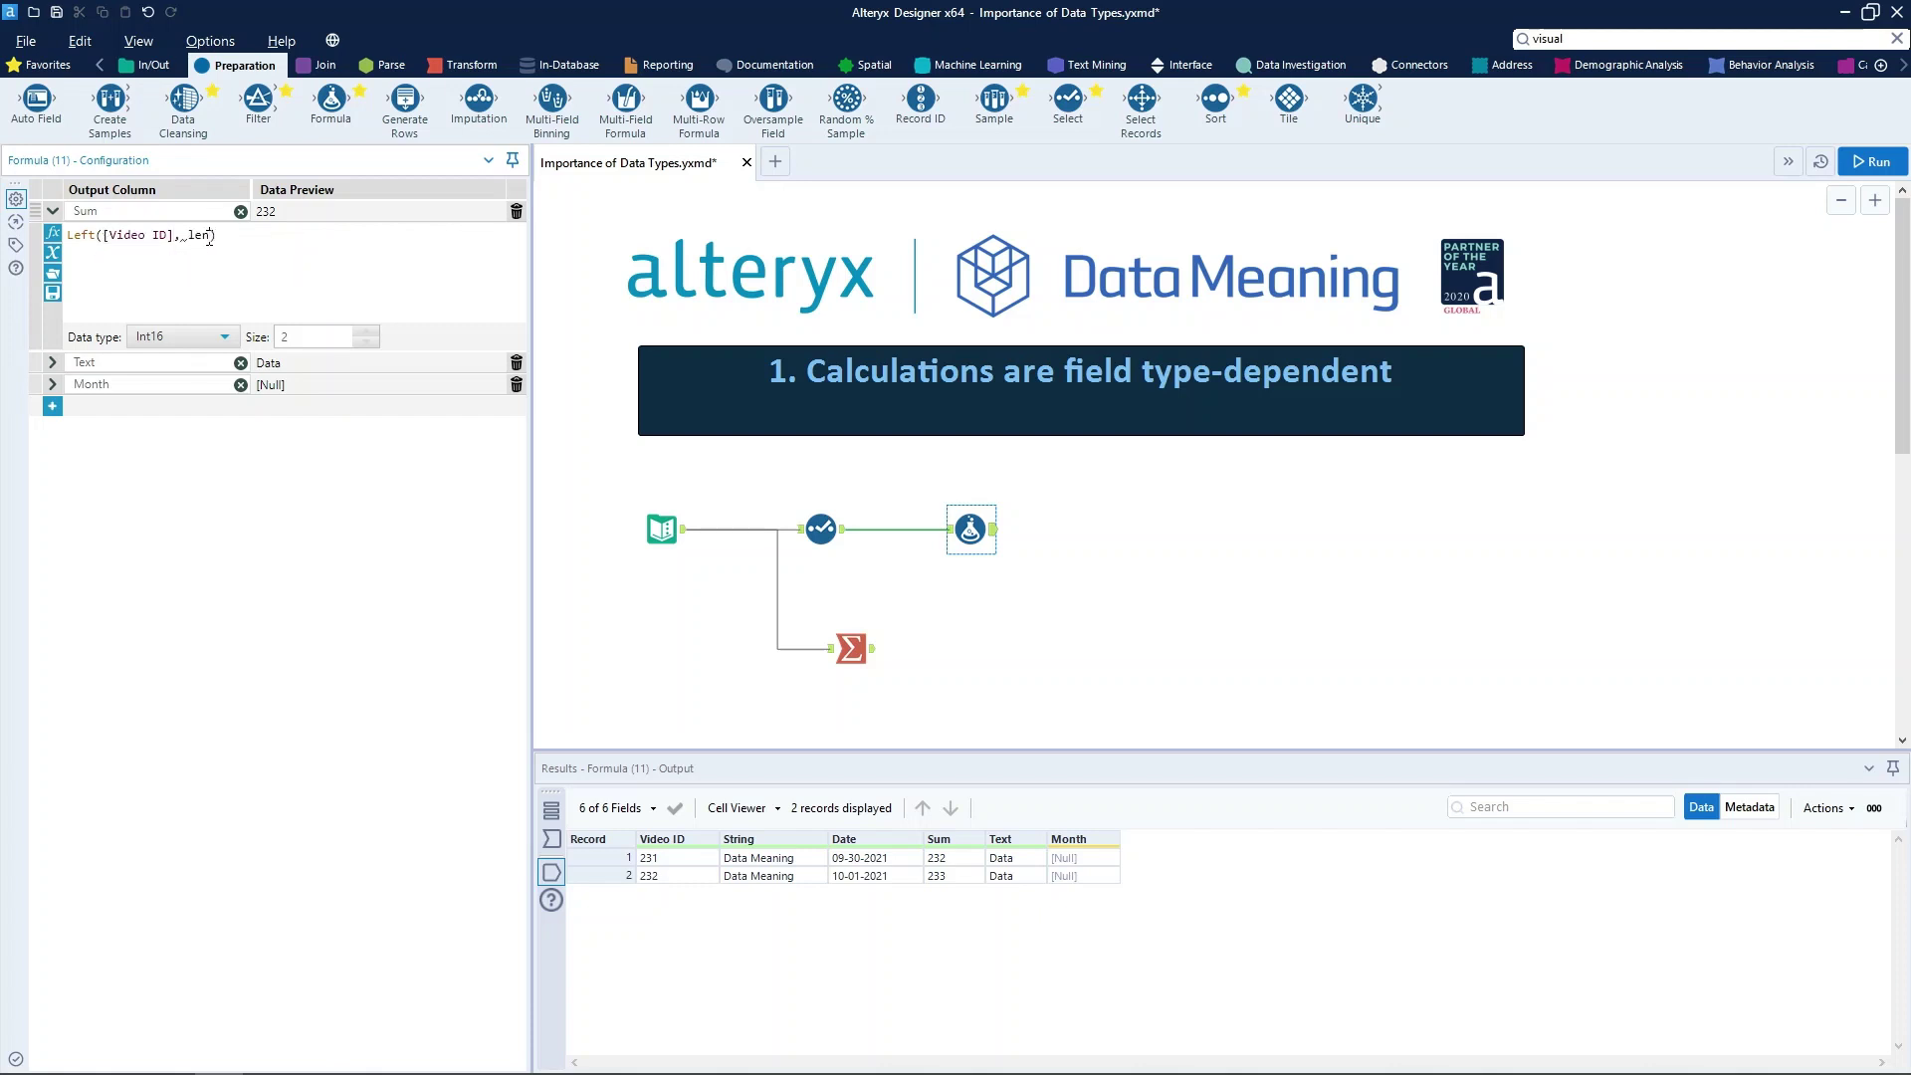
key(BackSpace)
key(BackSpace)
key(BackSpace)
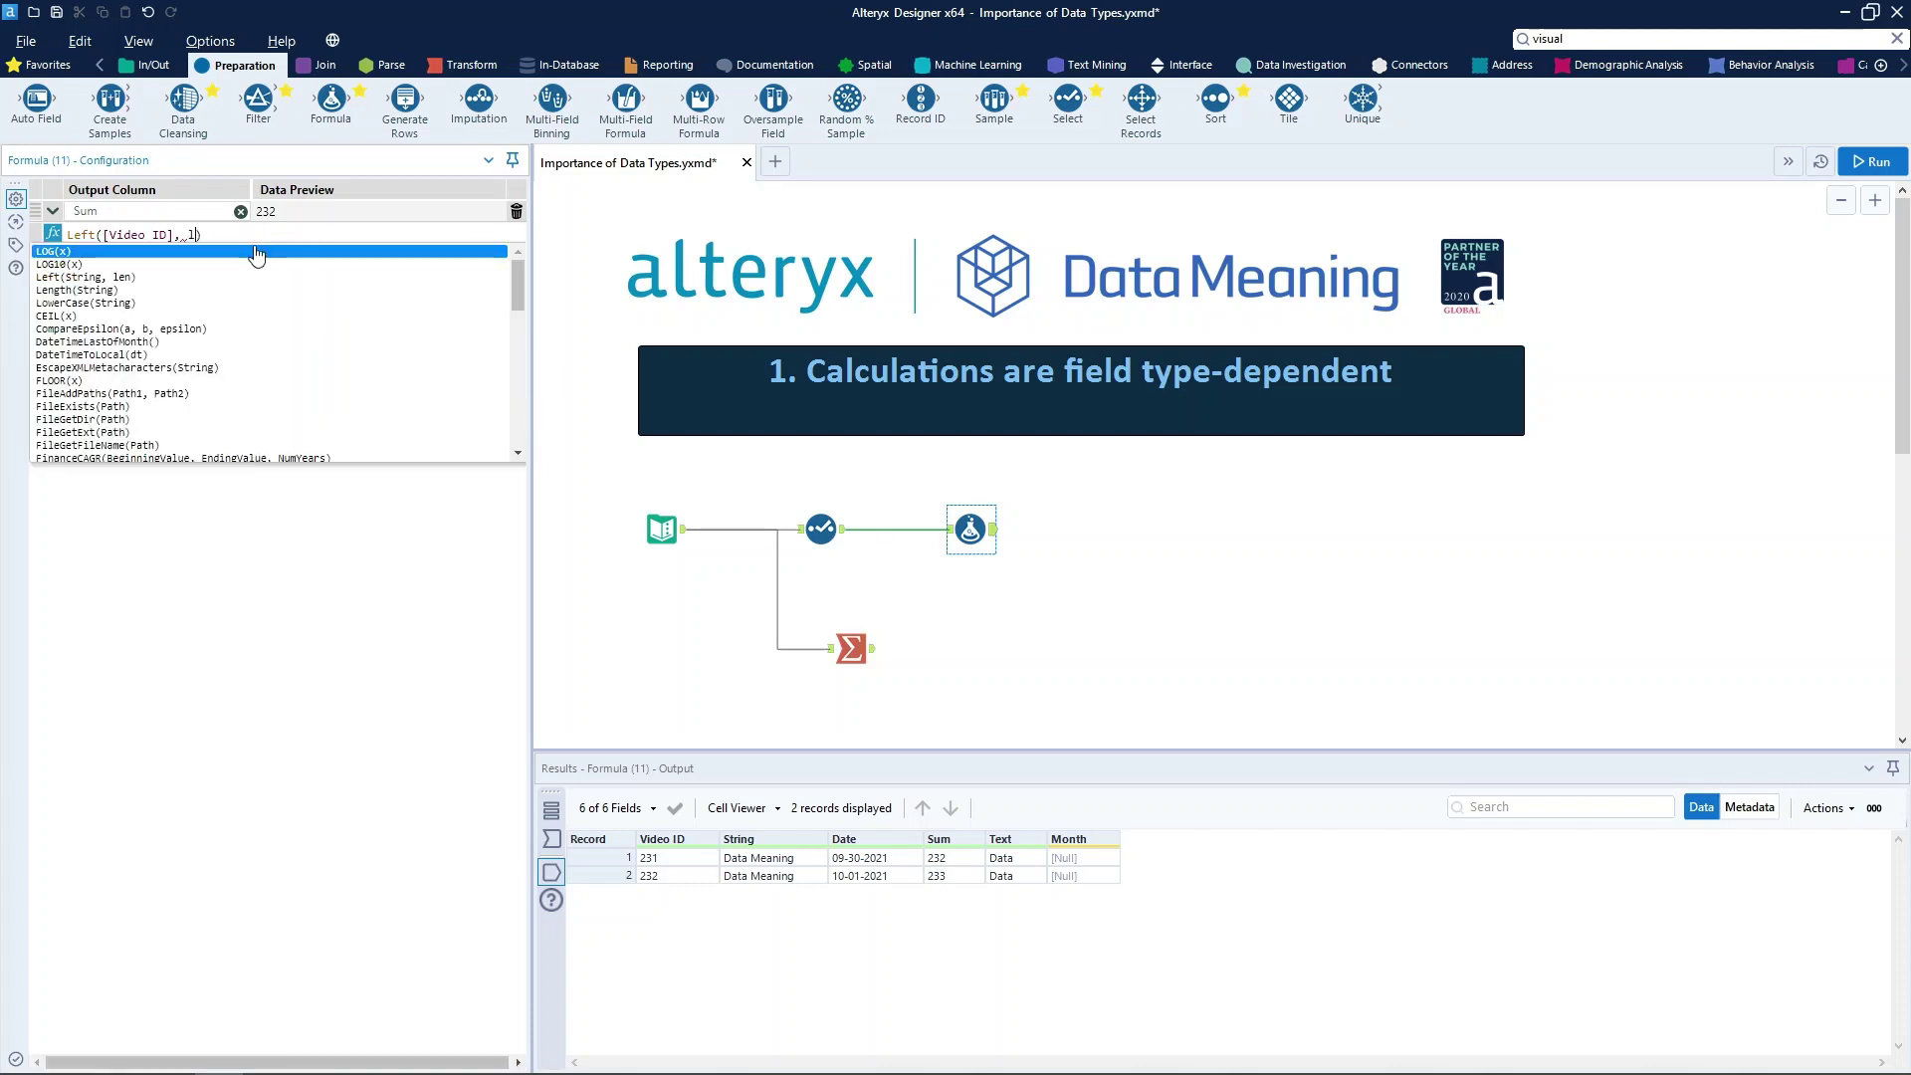
text(1)
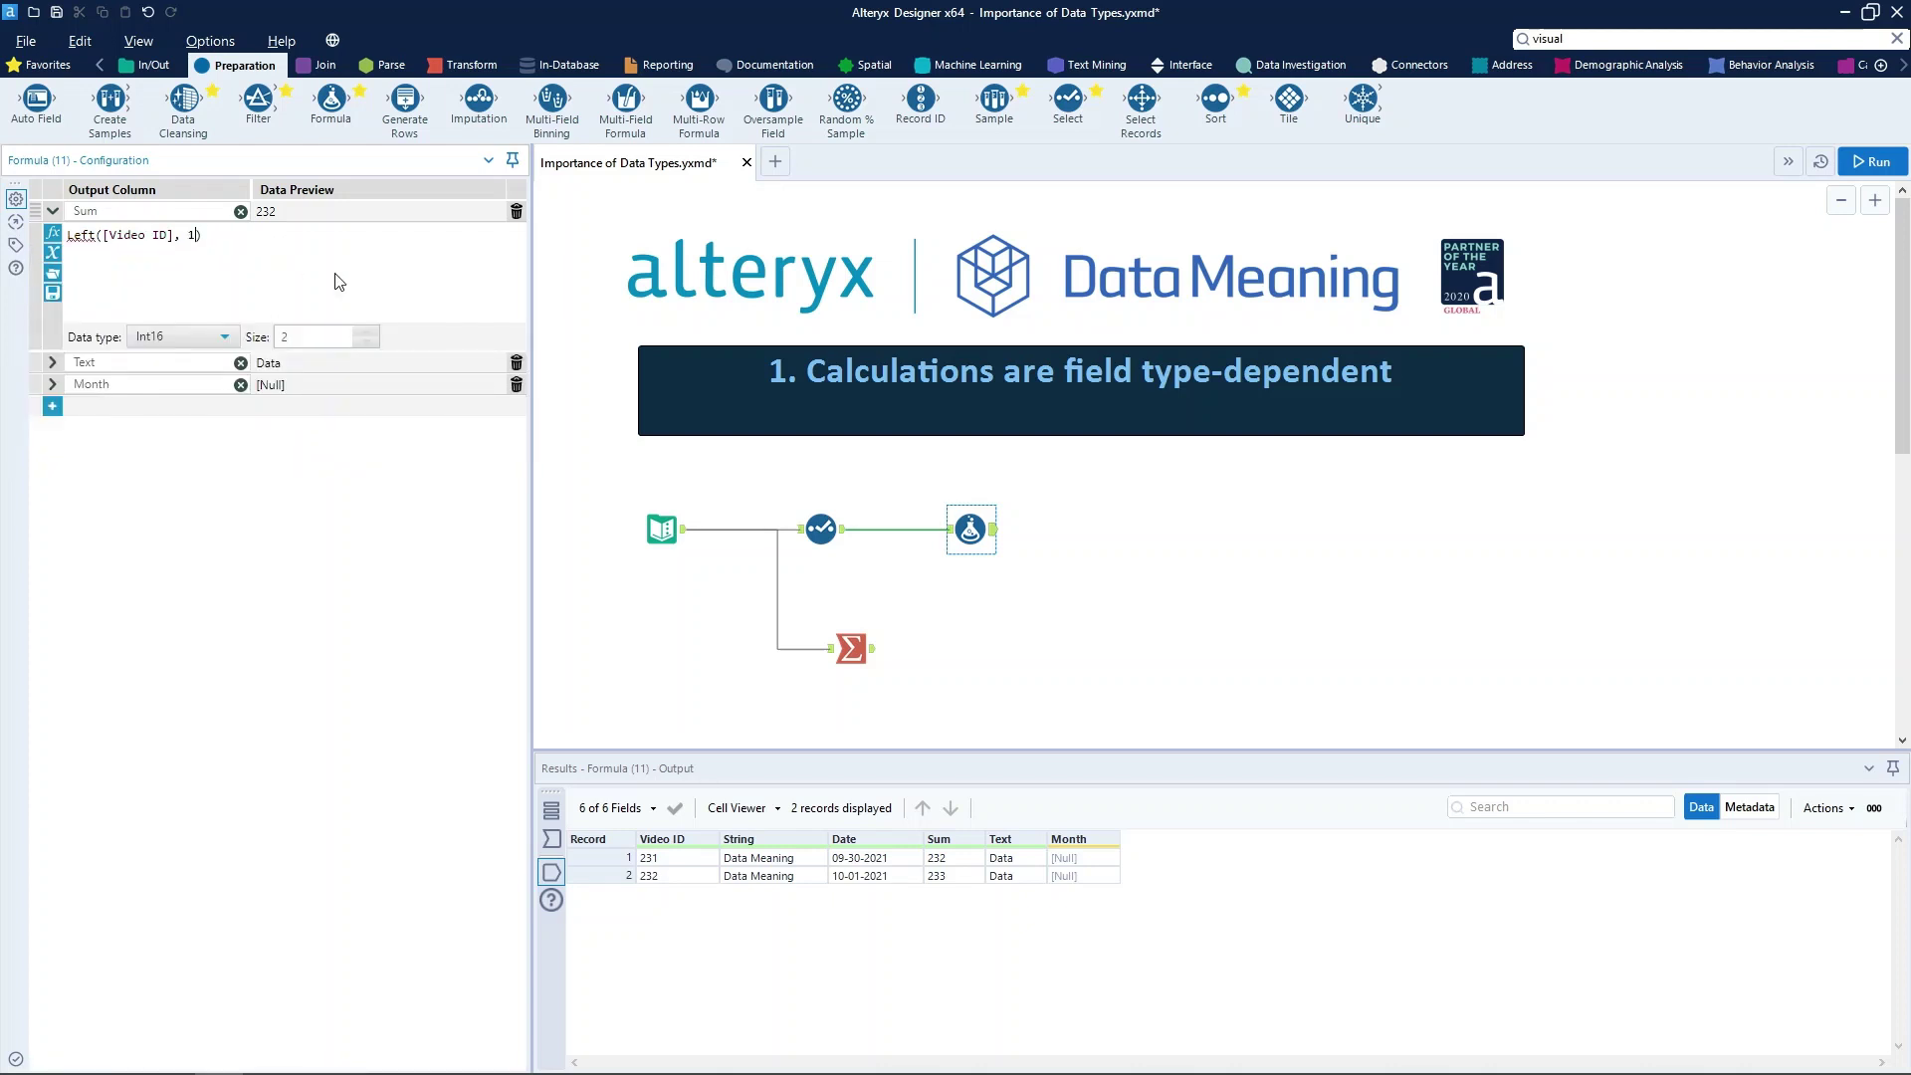
Step: Run the workflow and view the Formula's type-mismatch error requiring a string
click(608, 581)
key(ctrl+r)
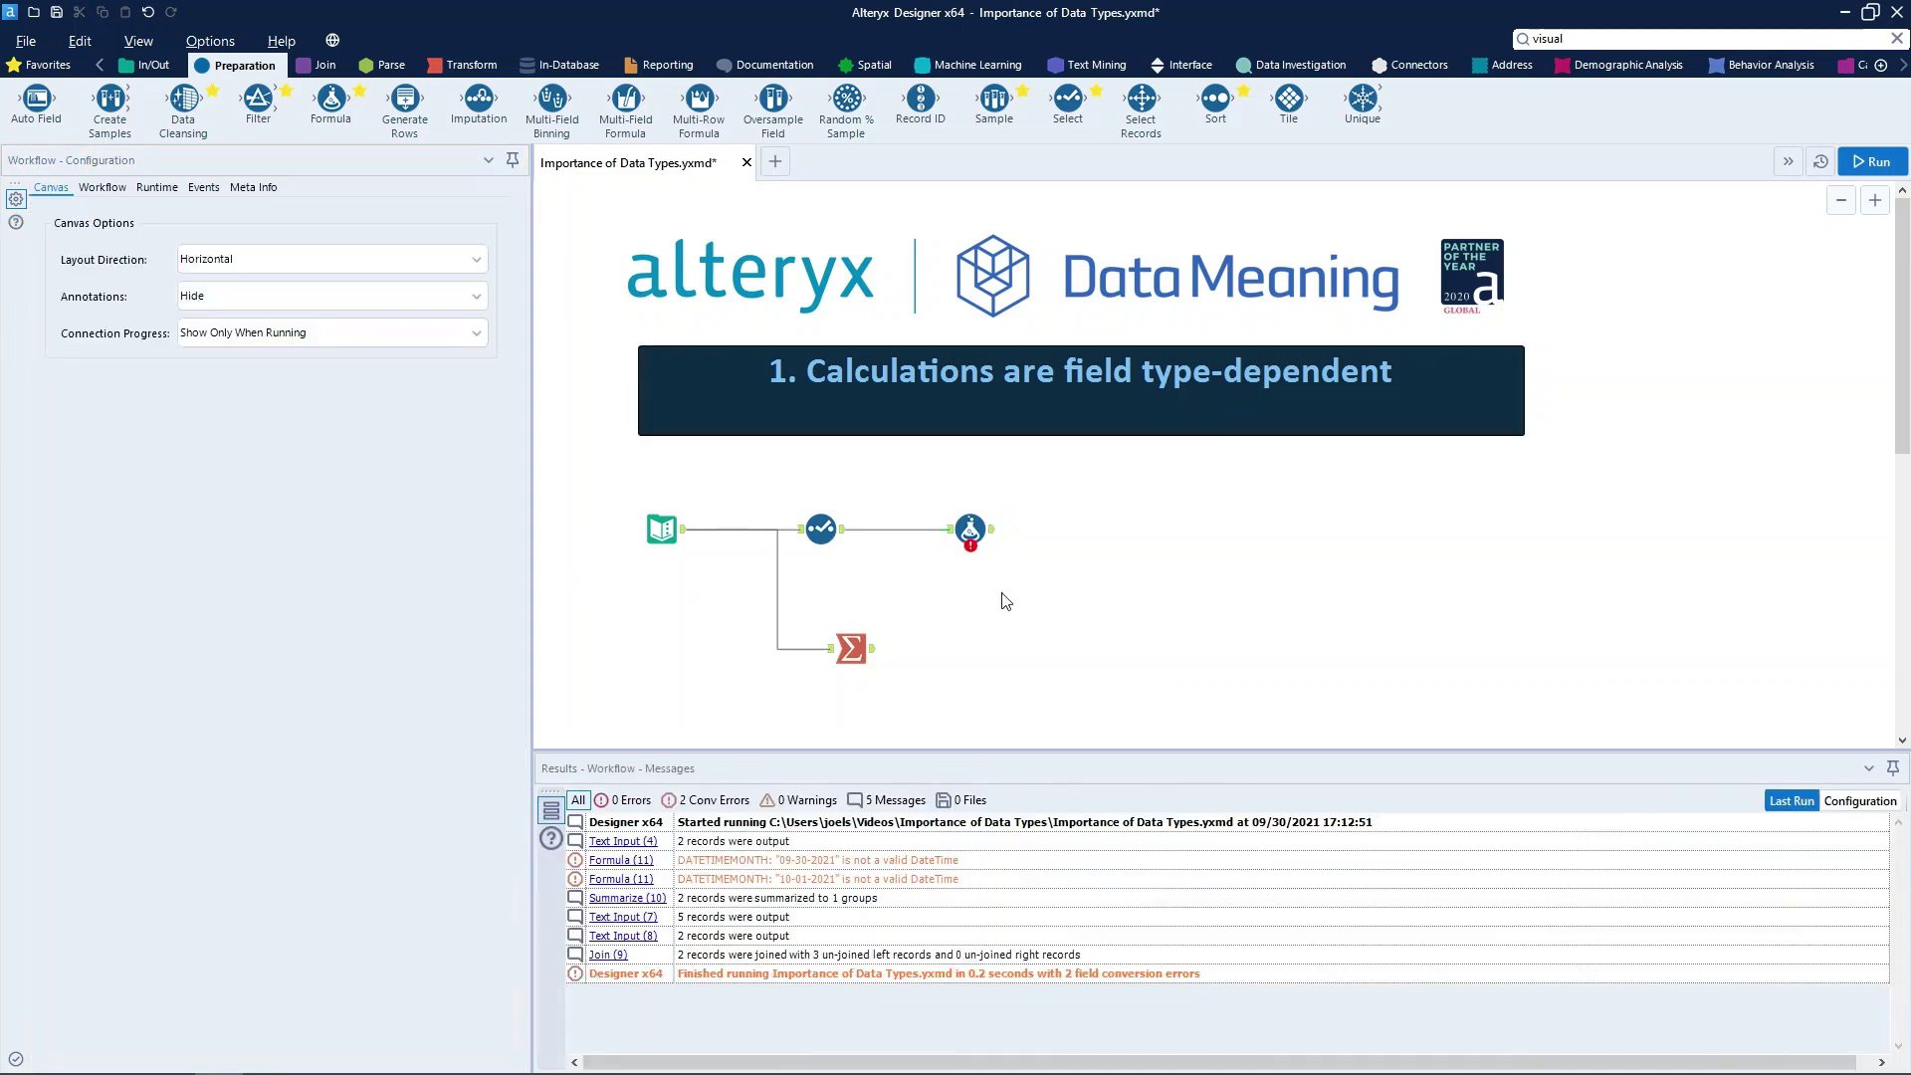
click(970, 529)
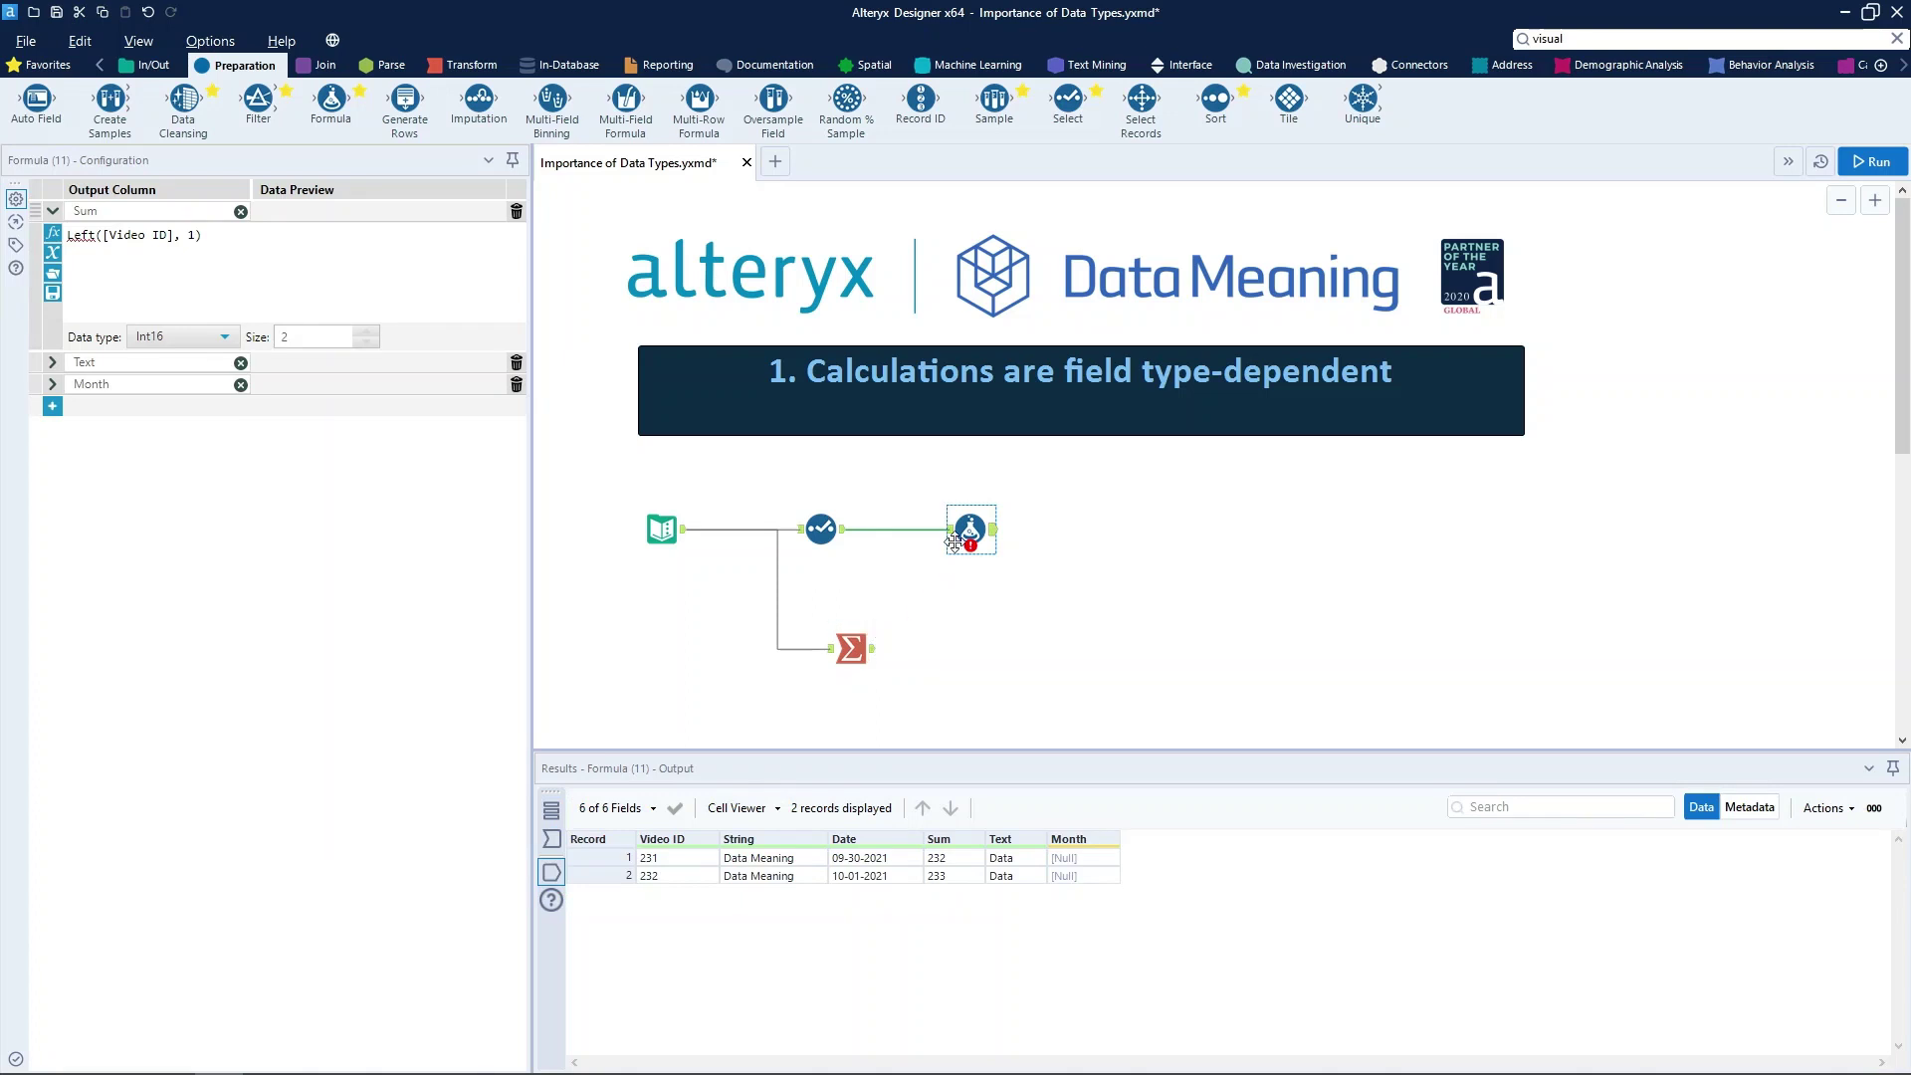
mouse_move(972, 544)
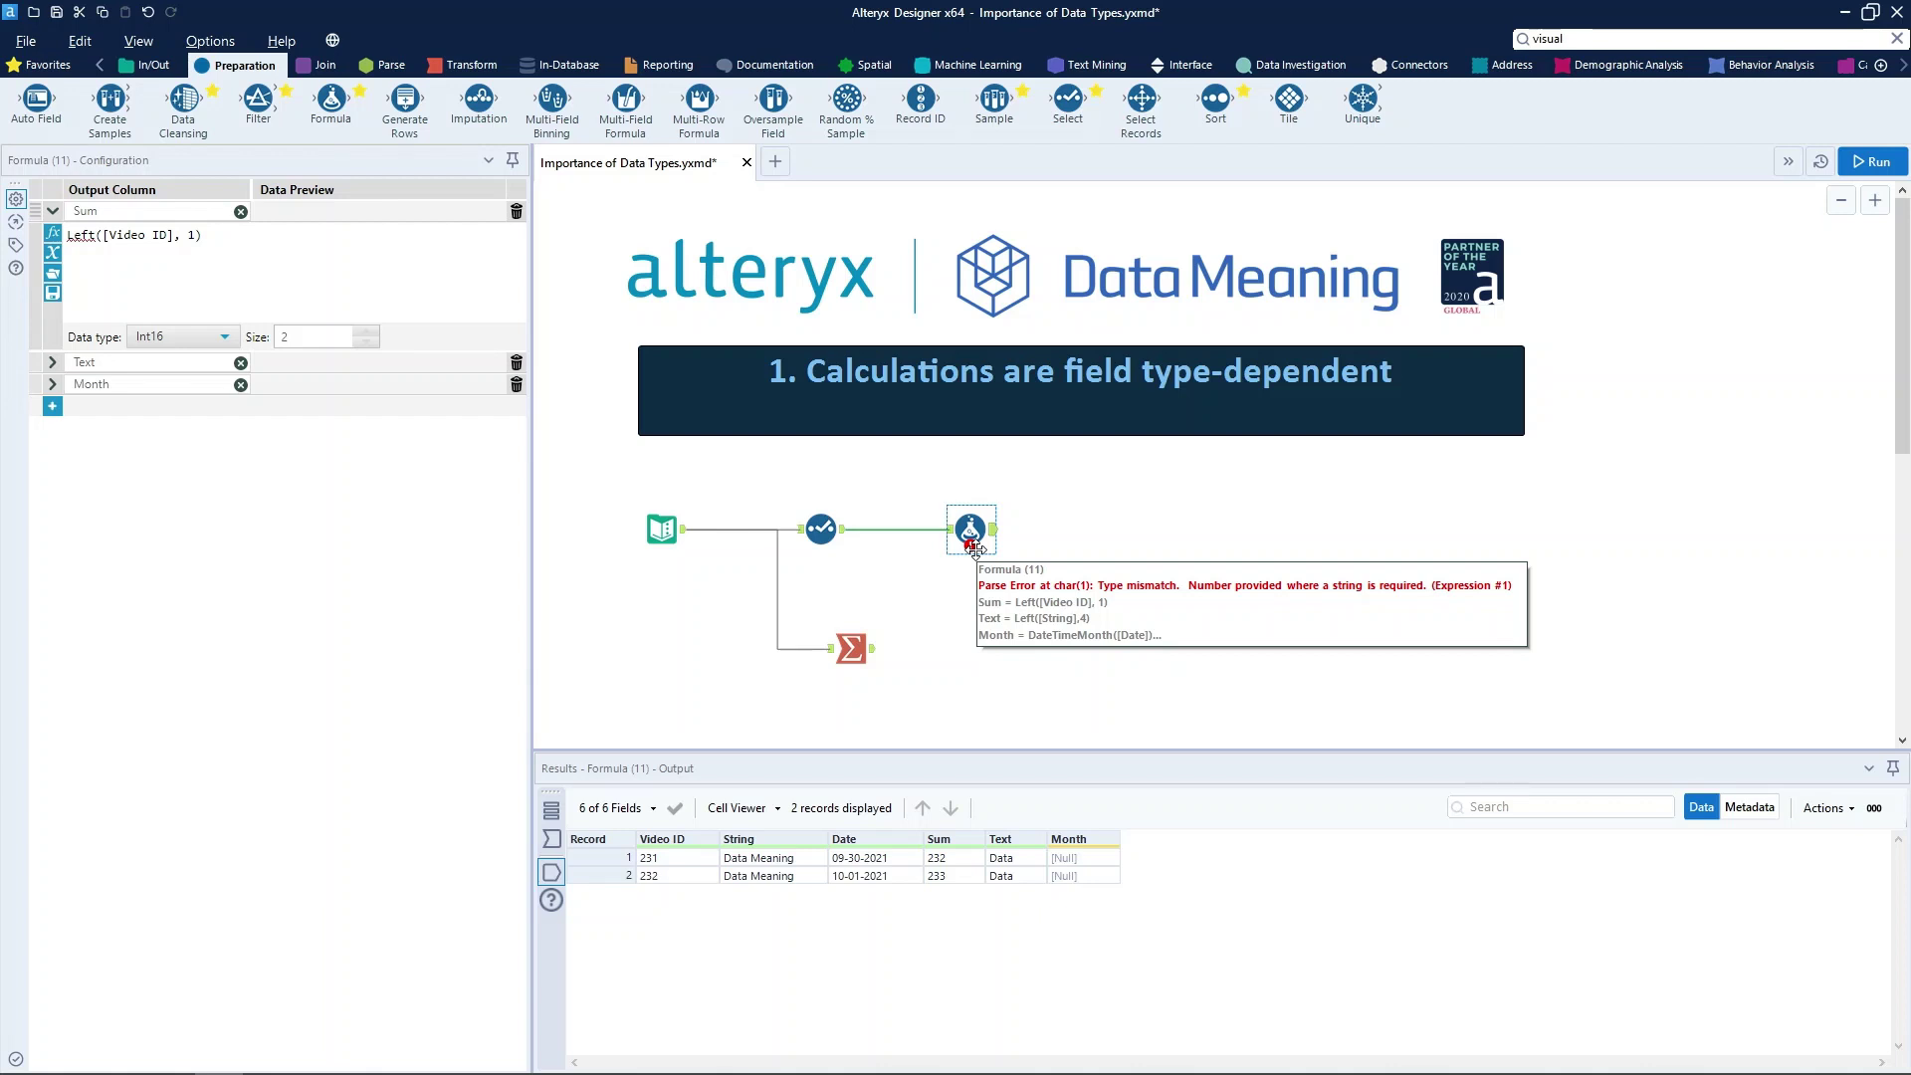
click(290, 292)
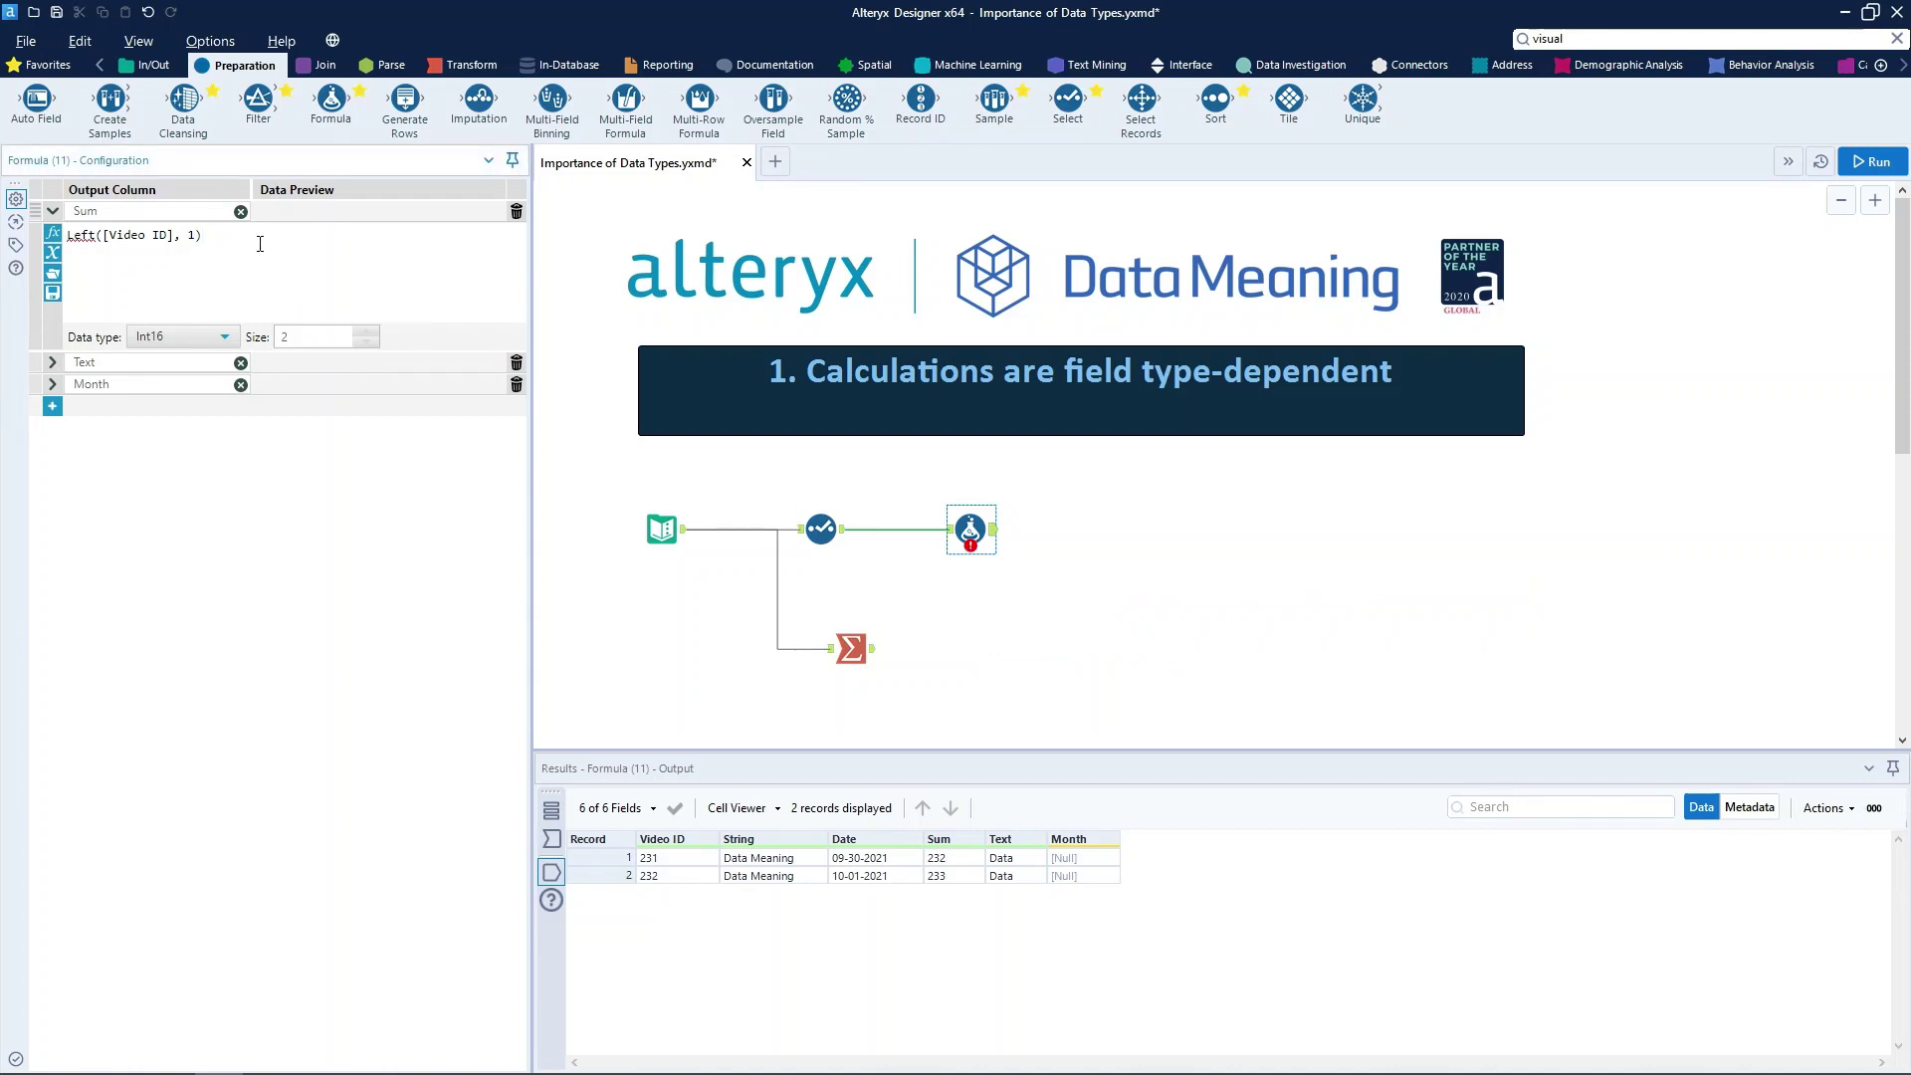
Step: Revert Sum to [Video ID]+1 and review the Month expression DateTimeMonth([Date])
key(BackSpace)
key(BackSpace)
key(BackSpace)
key(BackSpace)
key(BackSpace)
key(BackSpace)
click(66, 385)
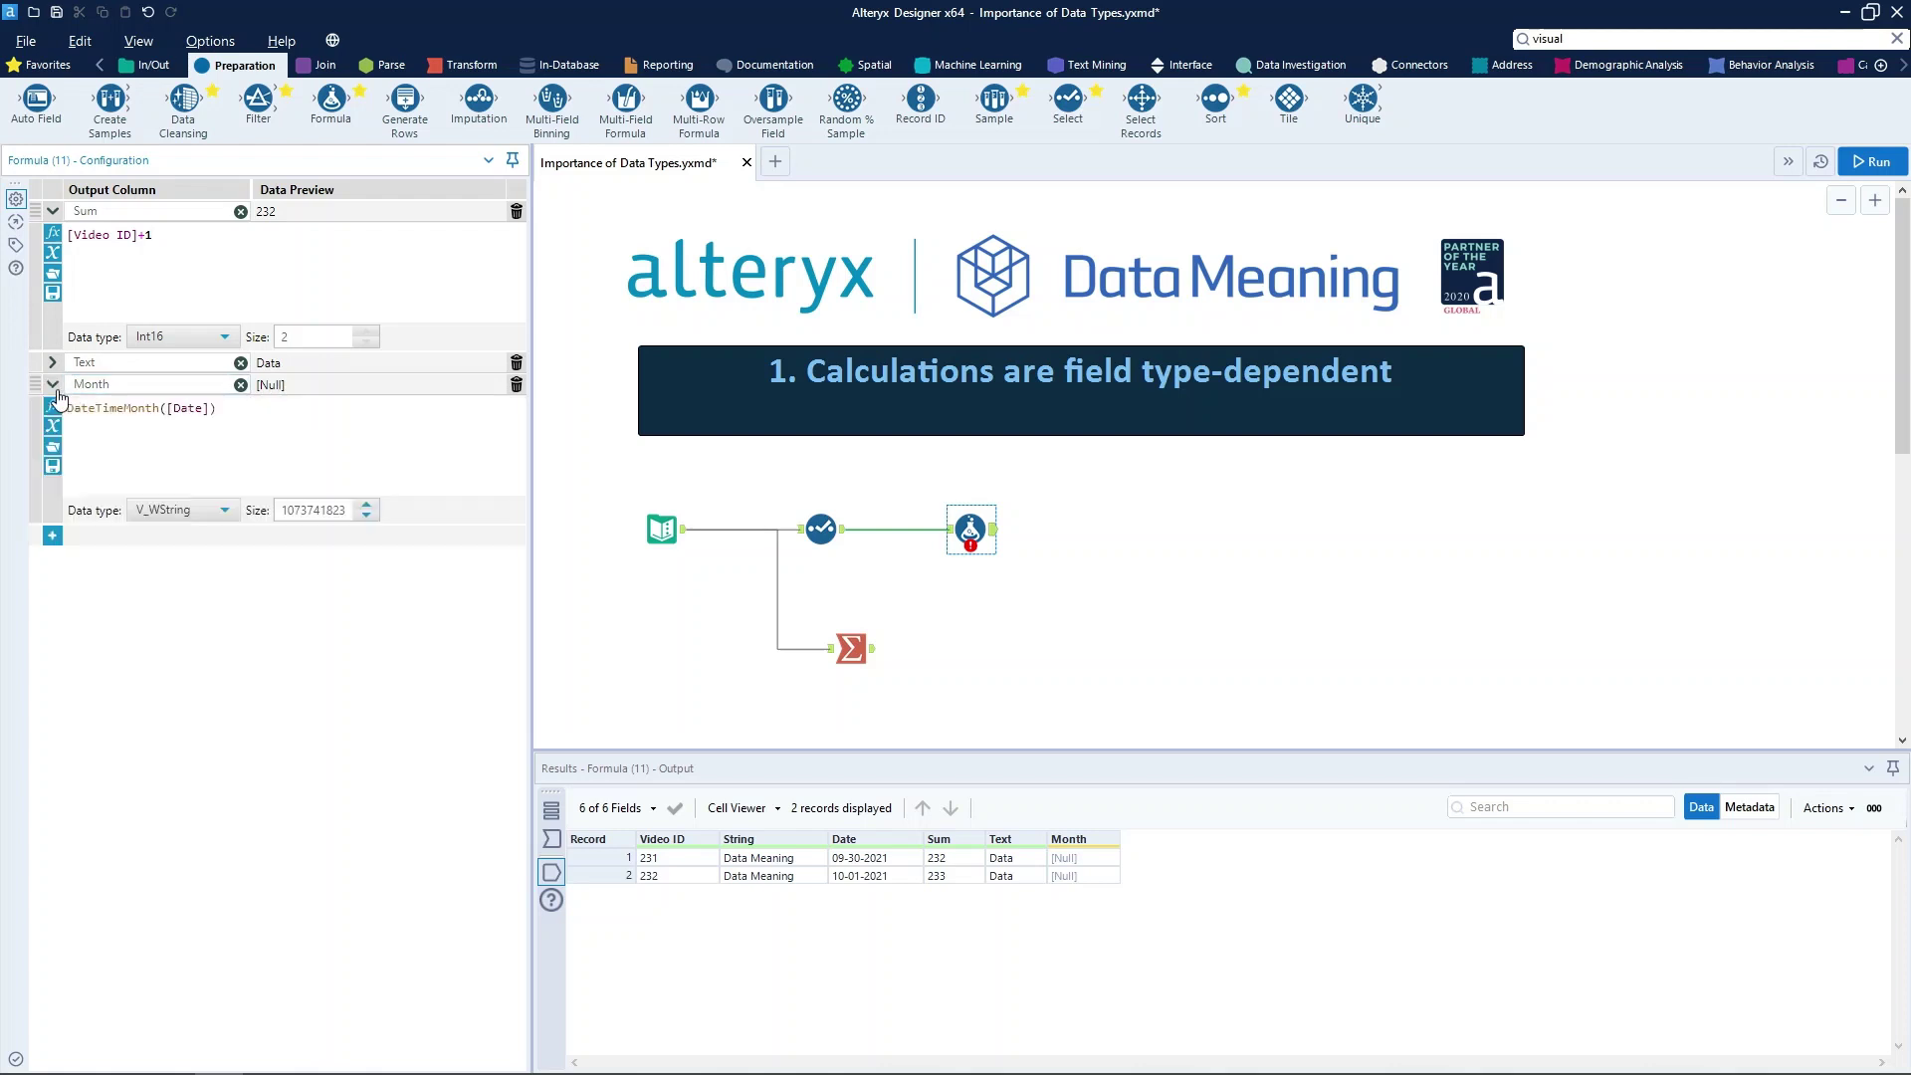
click(51, 211)
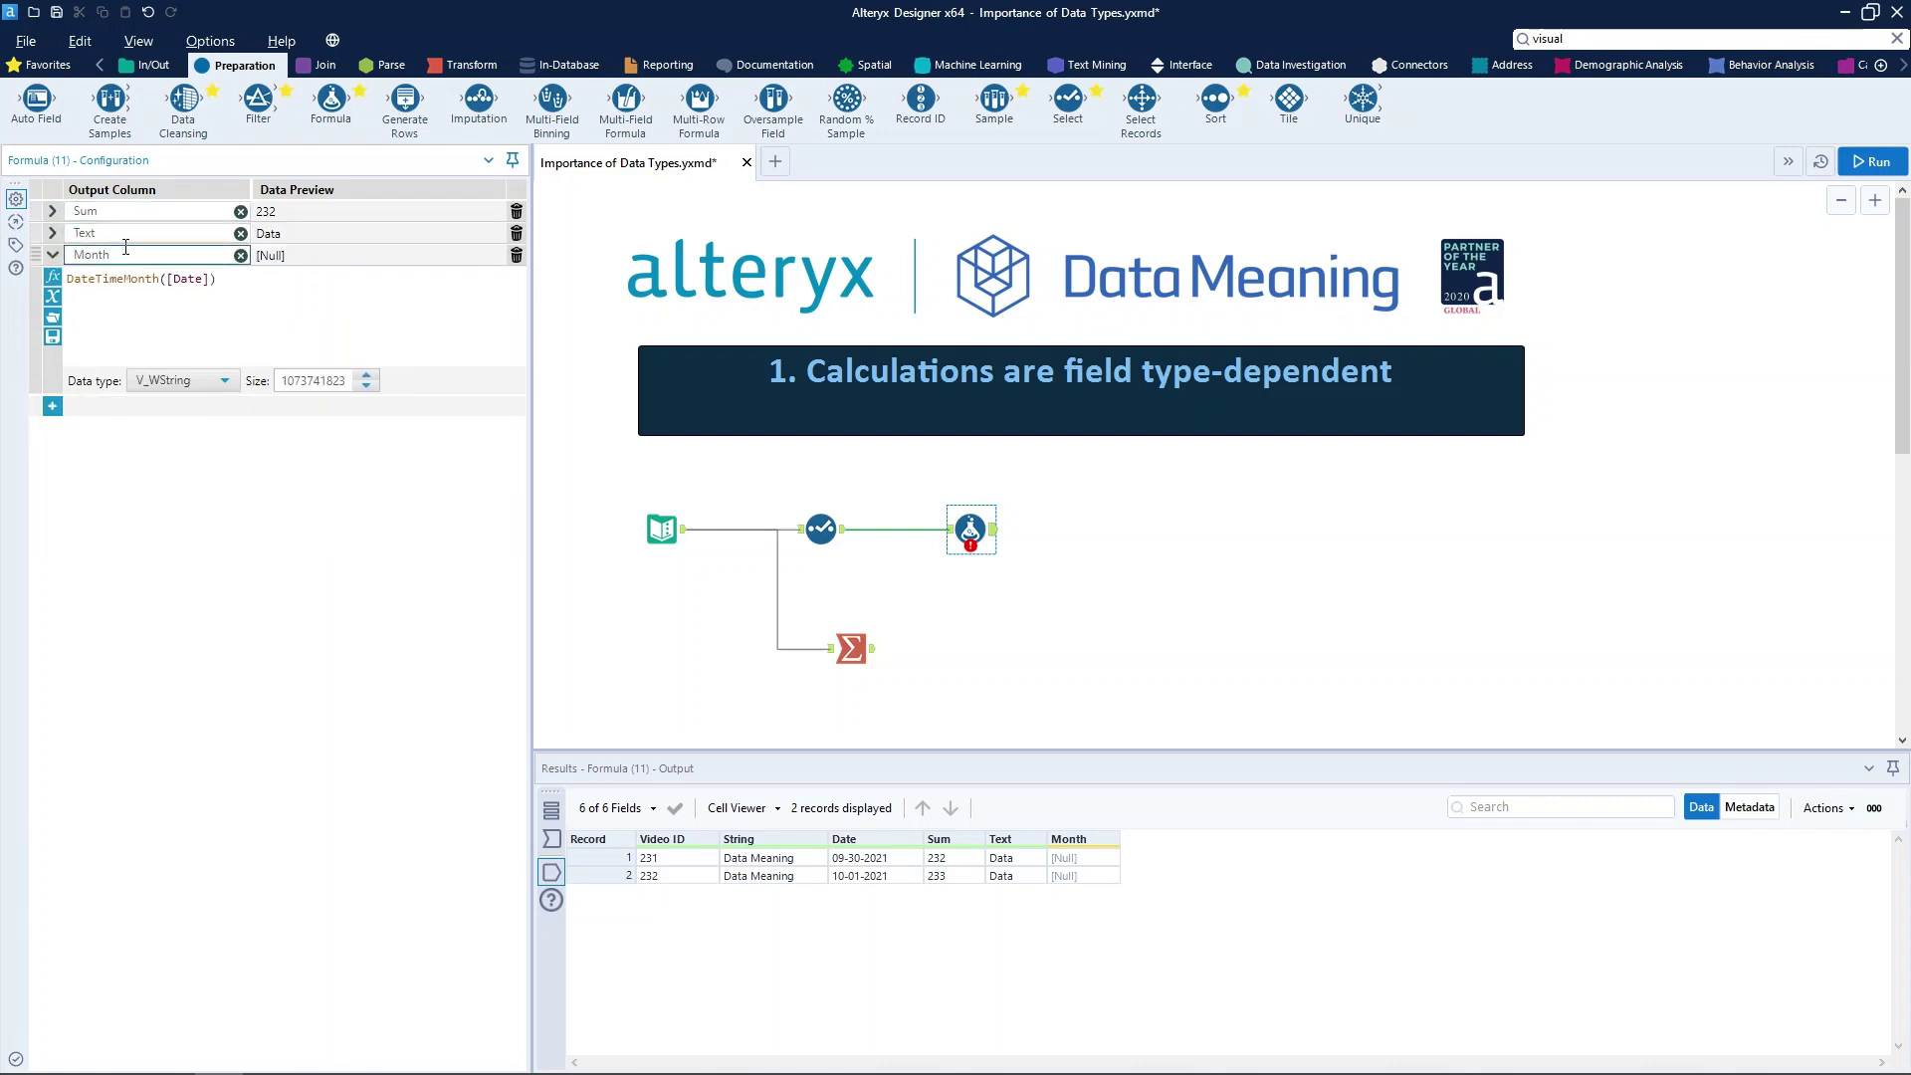
click(139, 255)
click(139, 296)
drag(256, 287, 173, 287)
key(End)
click(177, 303)
drag(166, 283, 208, 282)
Step: Check the Text Input metadata showing Date typed as String, then select the Formula tool
click(663, 530)
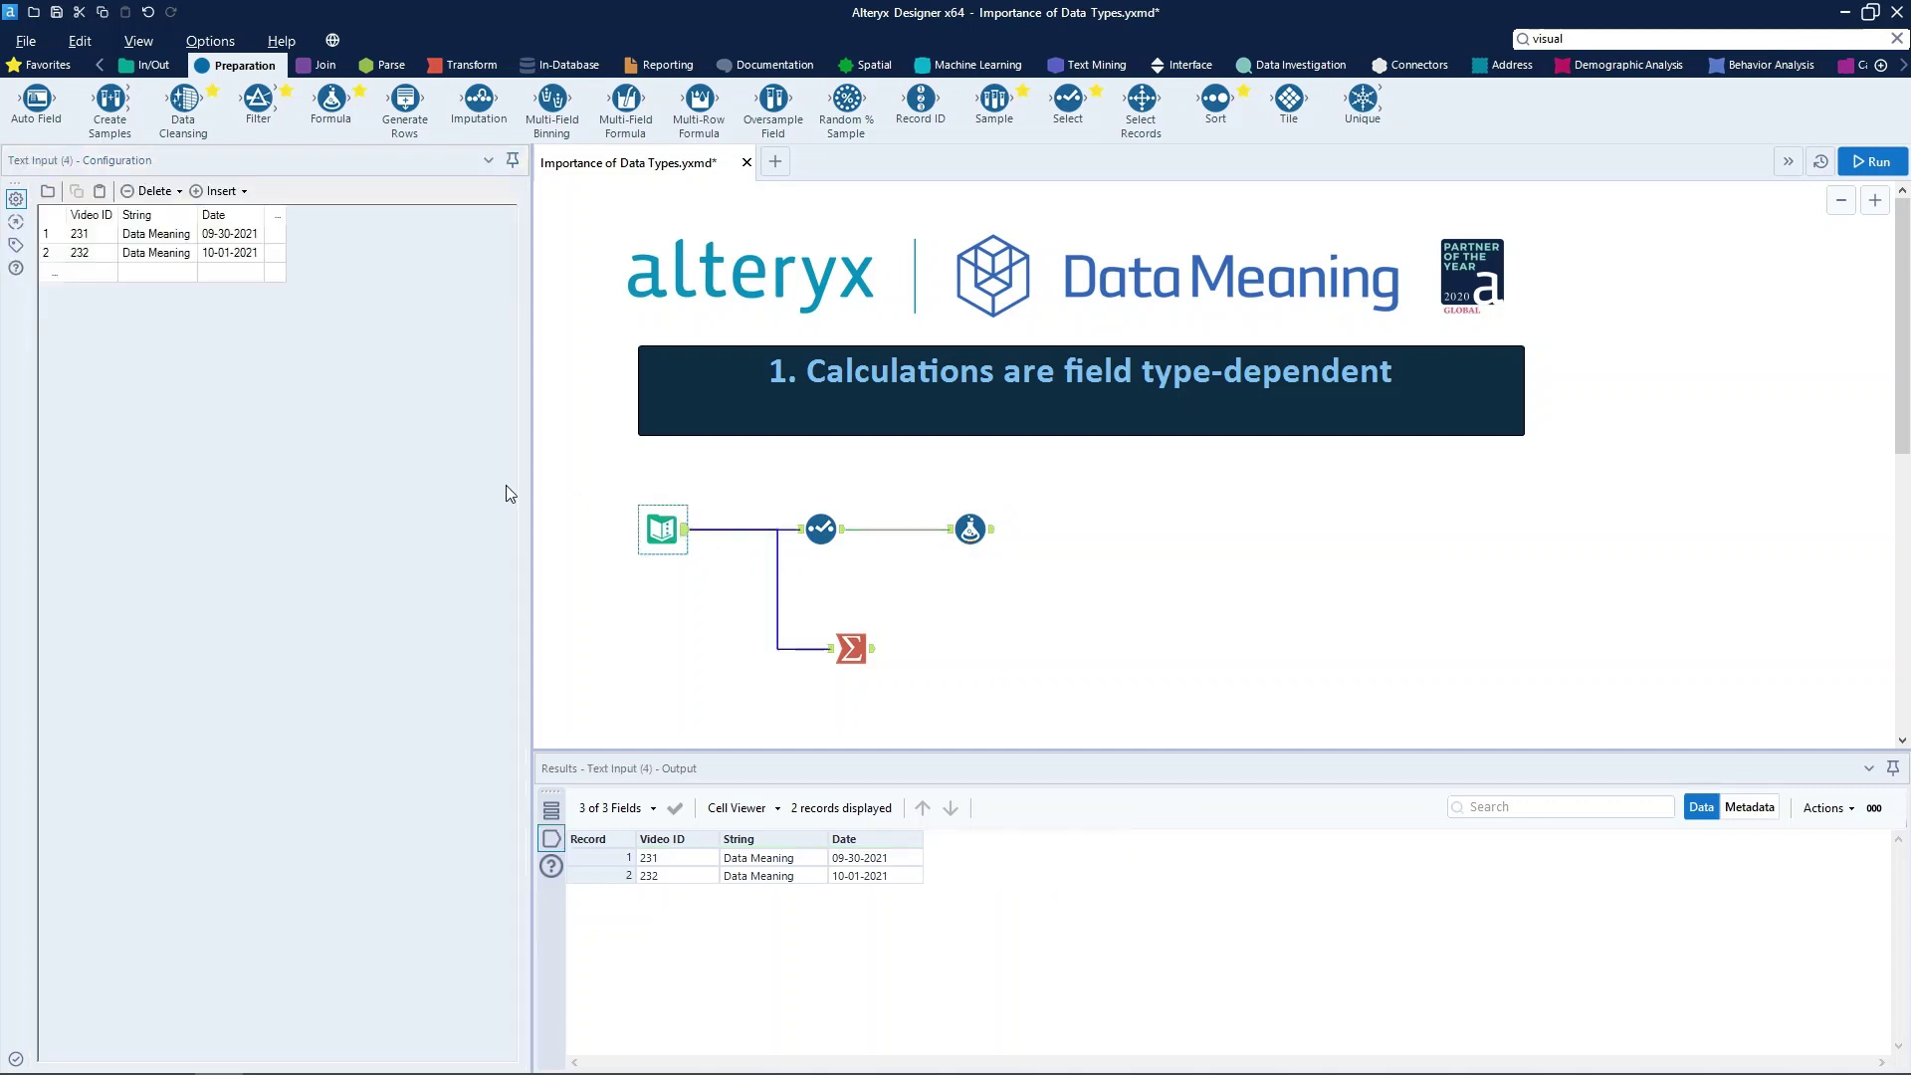
click(767, 585)
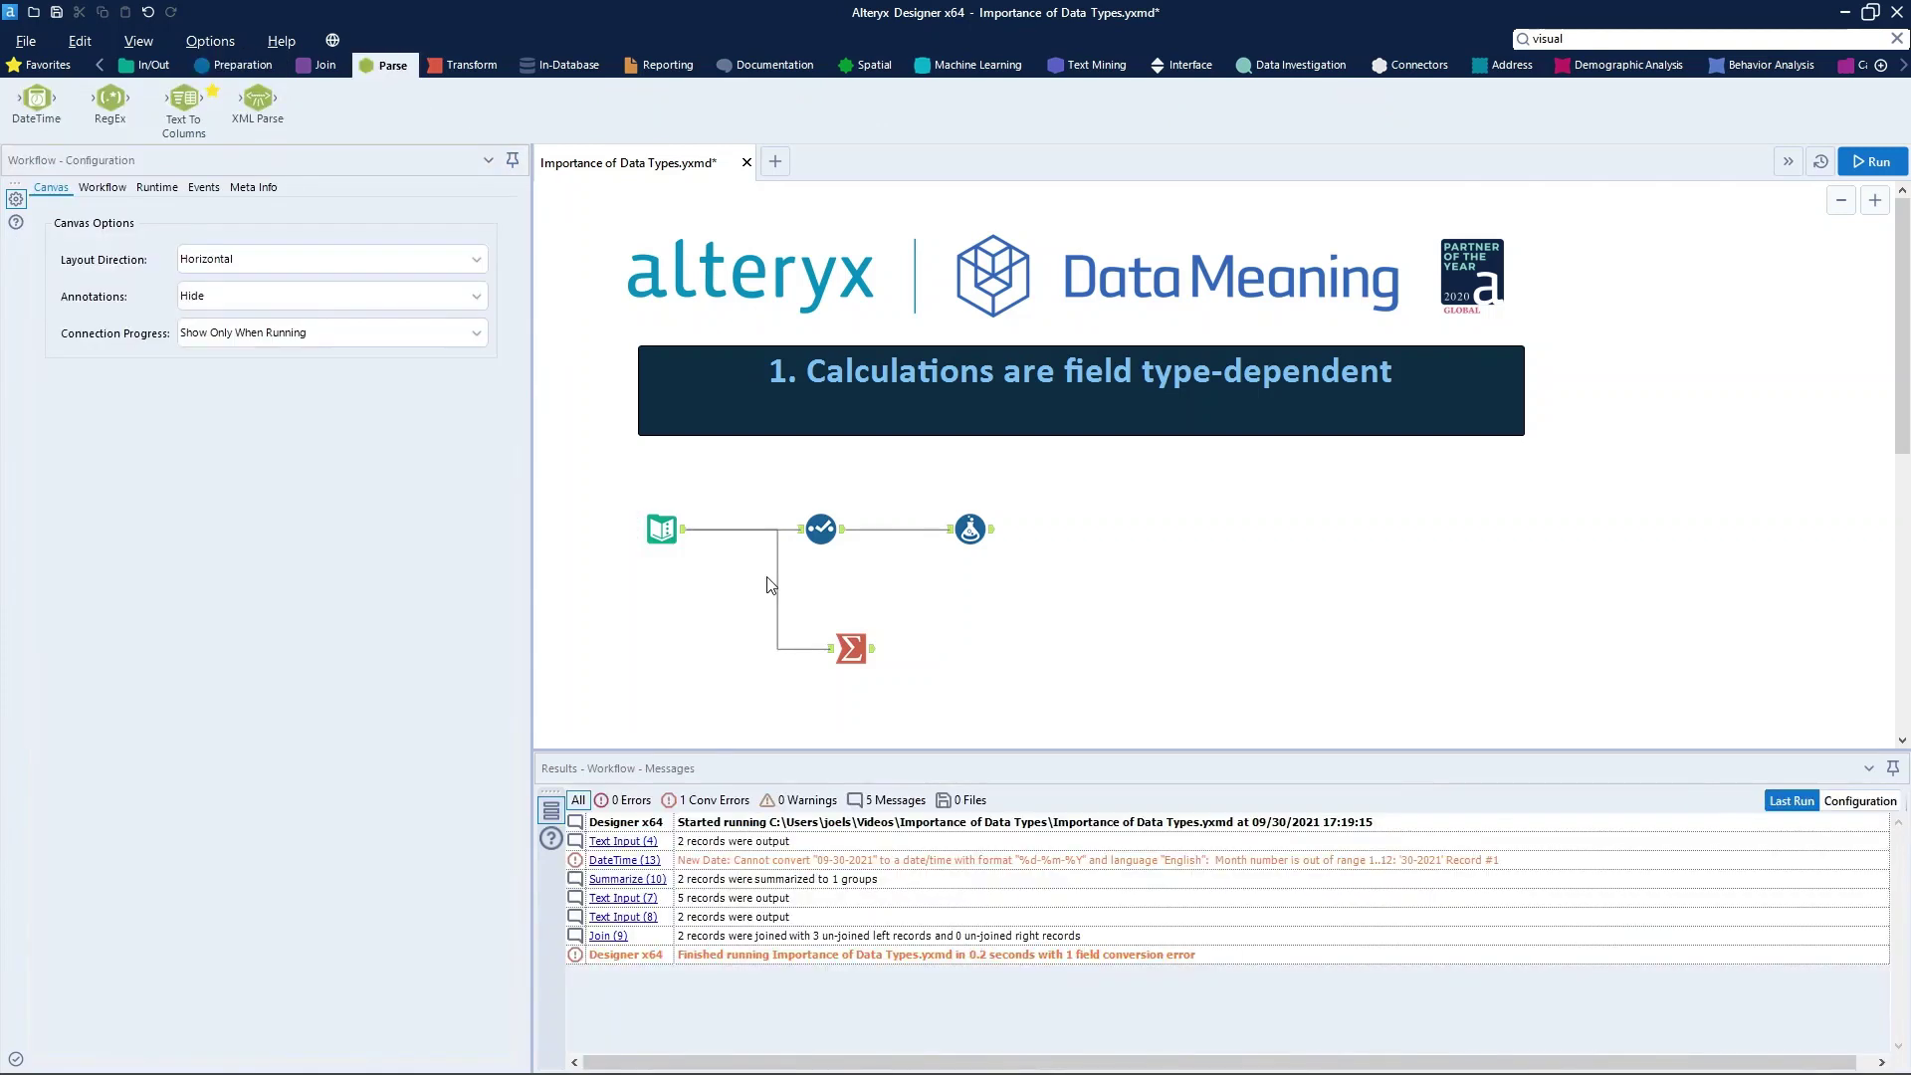
click(694, 537)
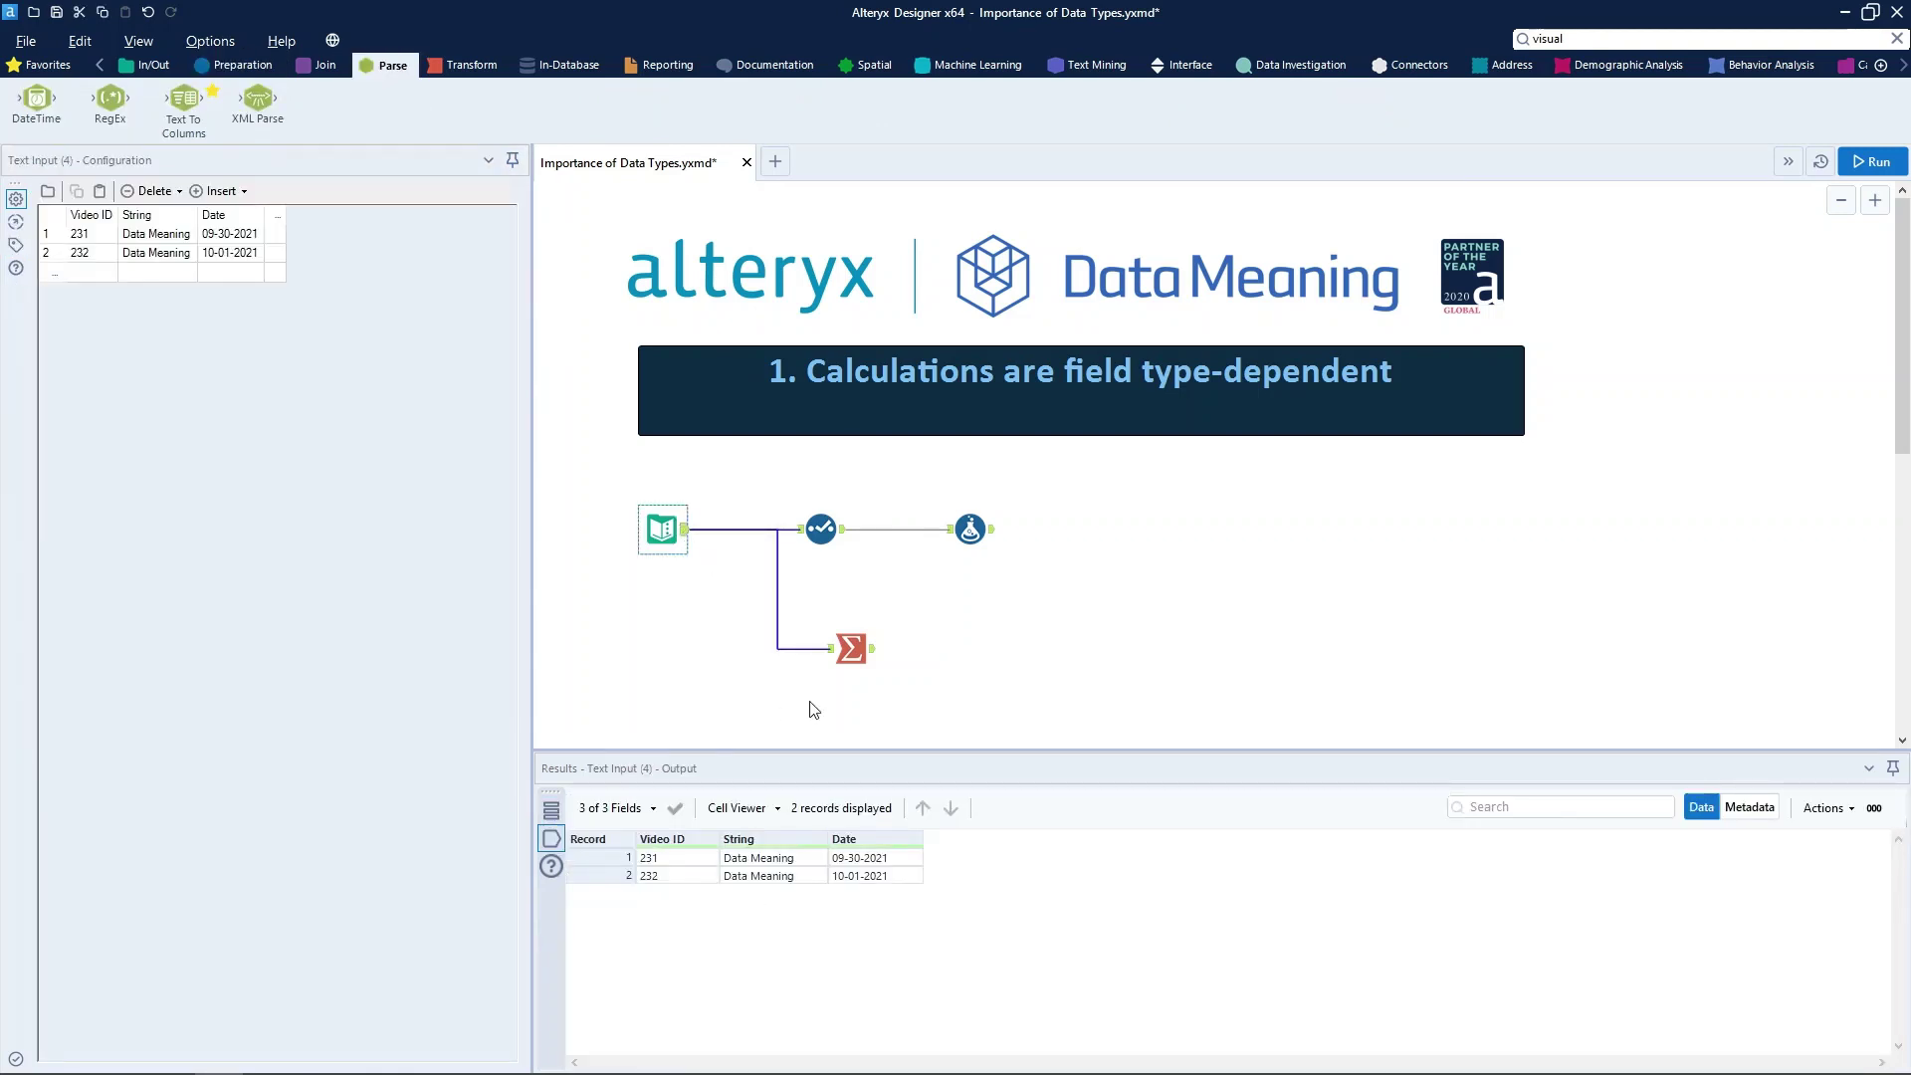
click(1736, 808)
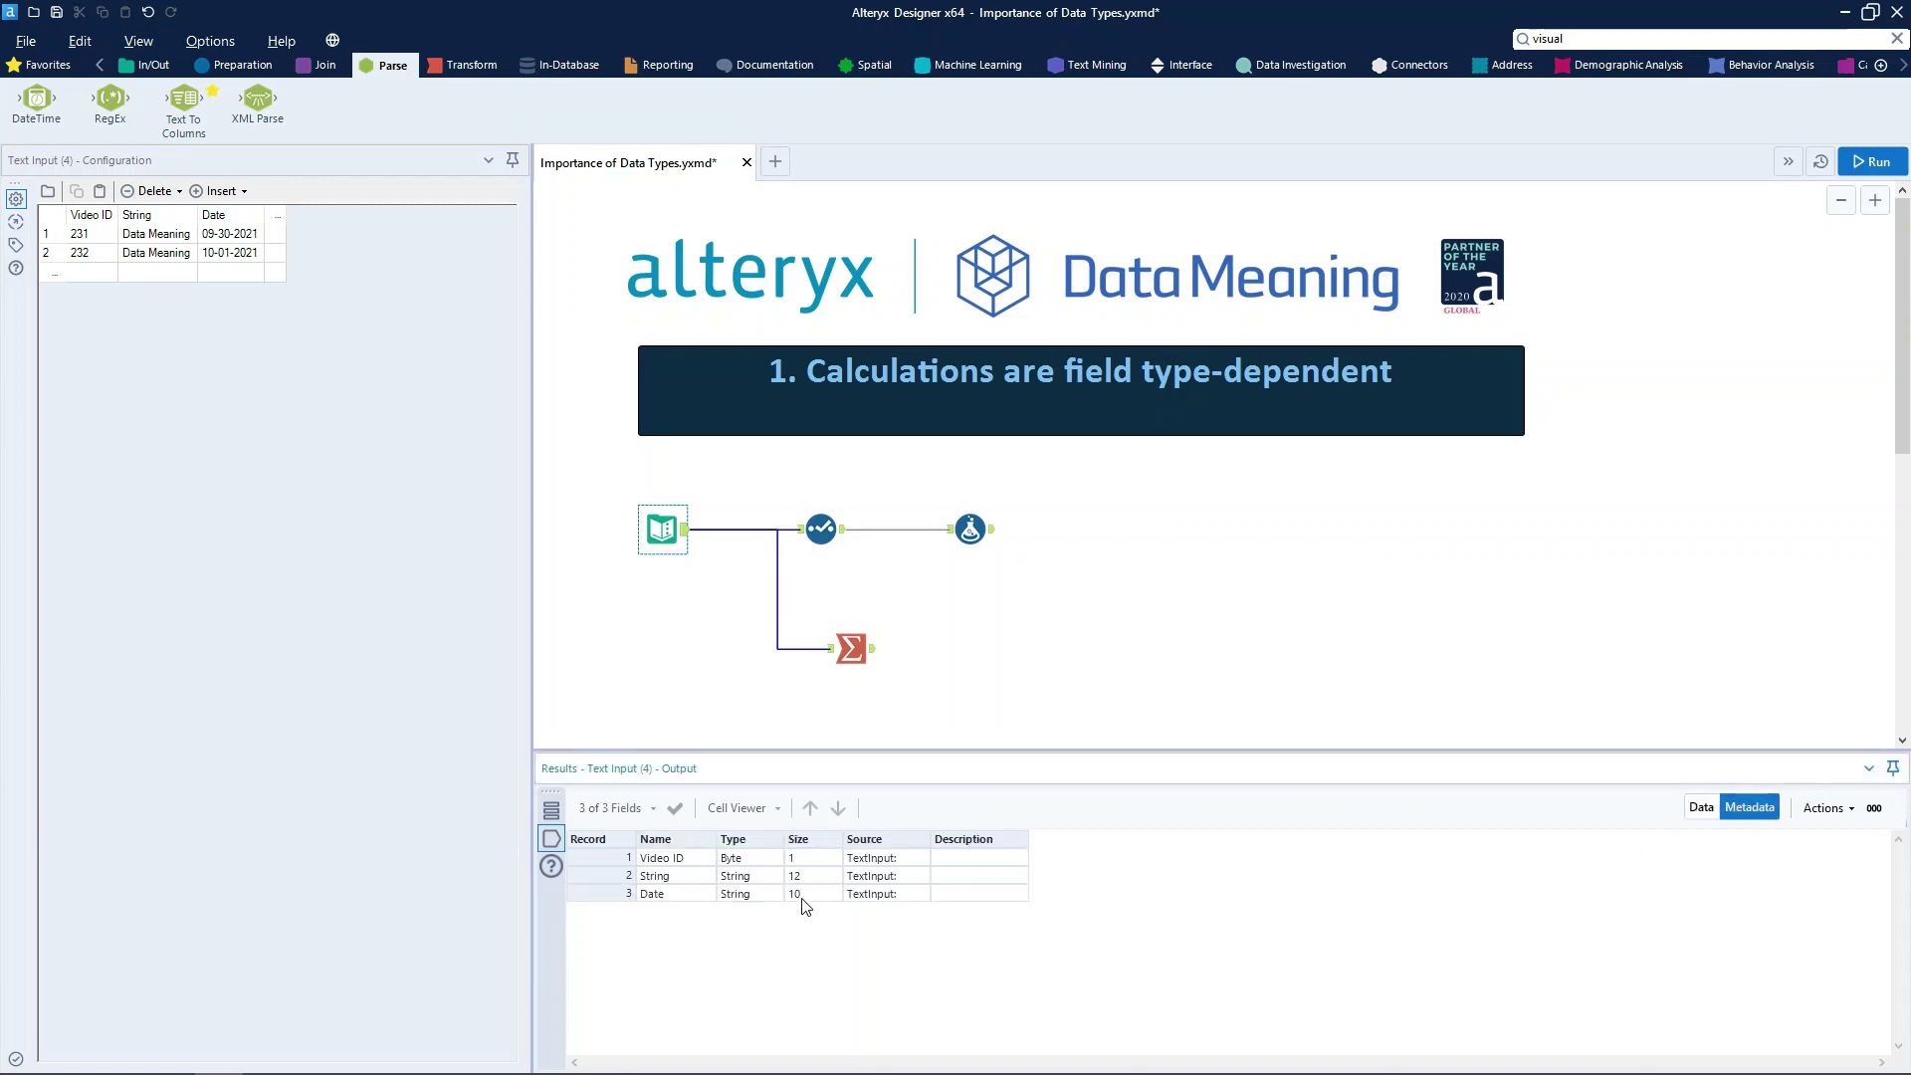
click(801, 894)
click(736, 896)
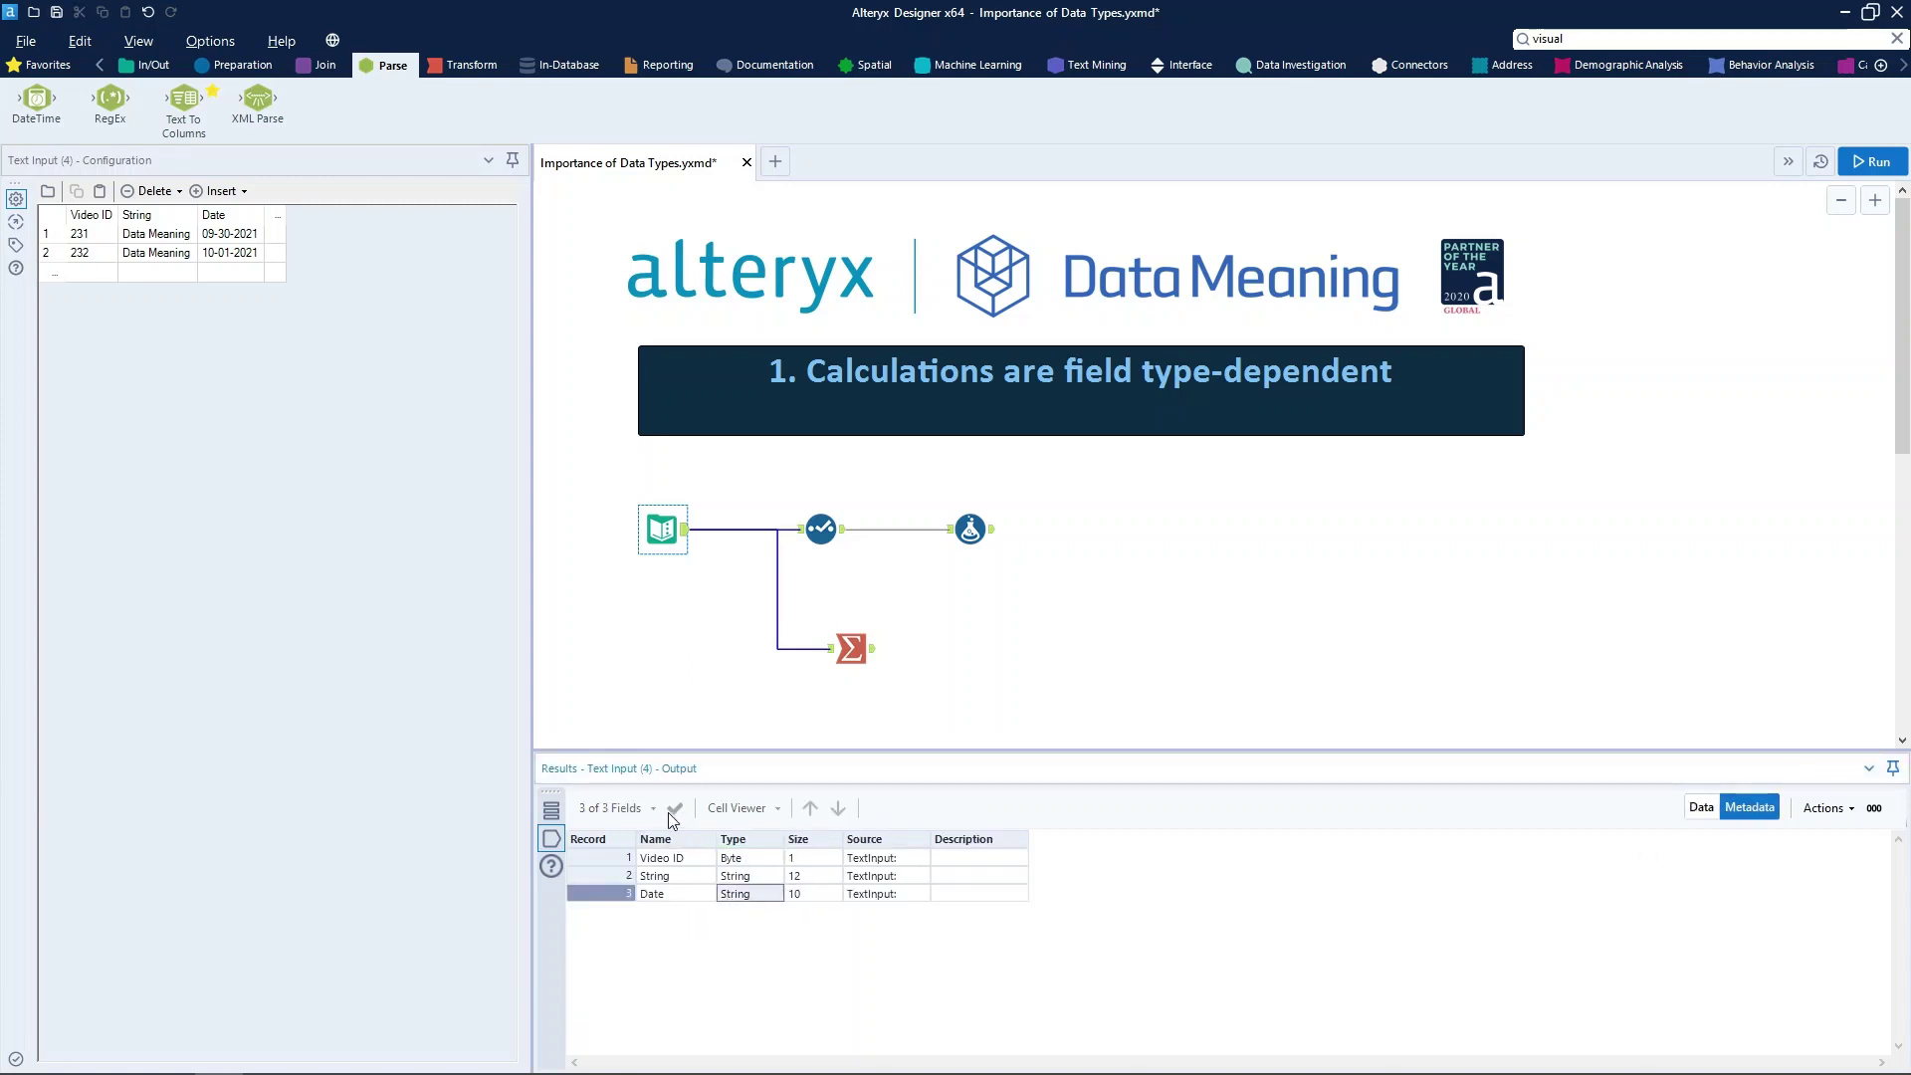
click(811, 896)
click(863, 895)
click(758, 894)
click(971, 533)
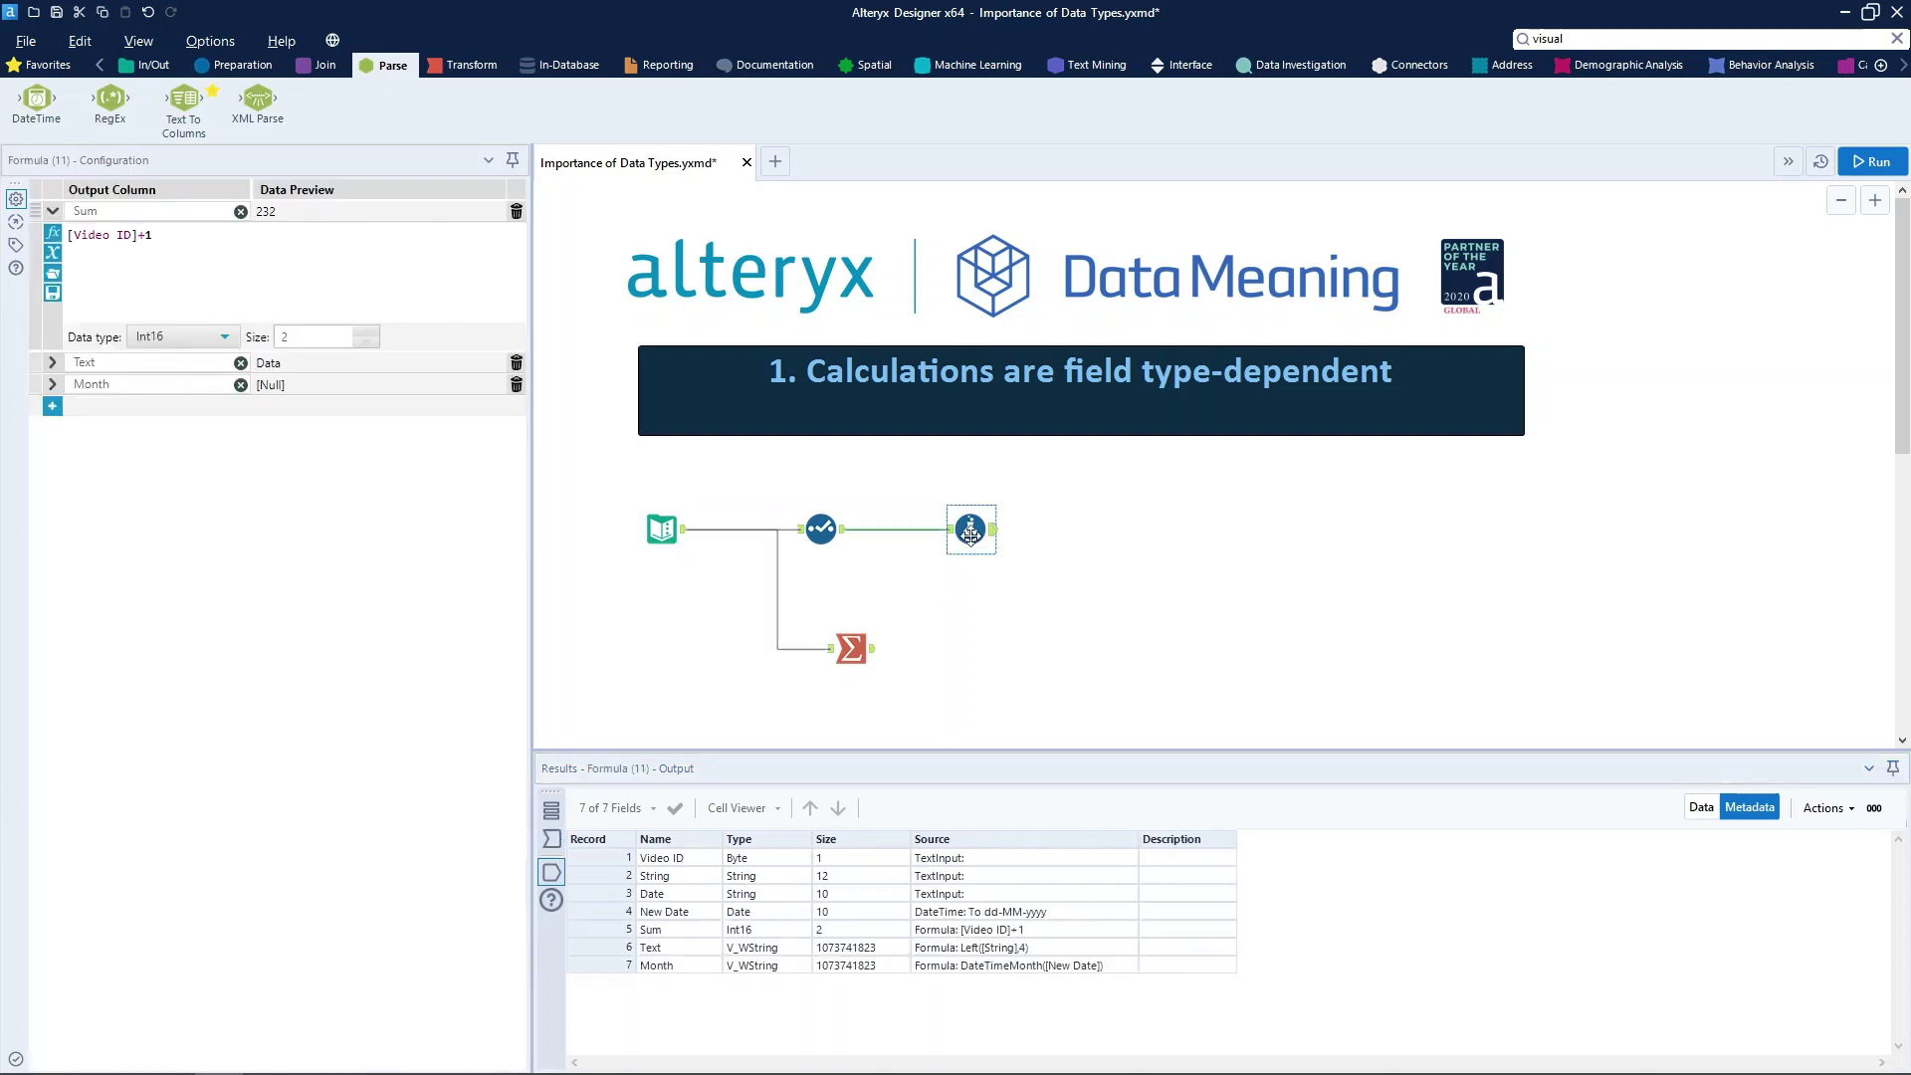
Step: Insert a DateTime tool before the Formula converting the Date field into 'New Data'
drag(970, 533, 1000, 532)
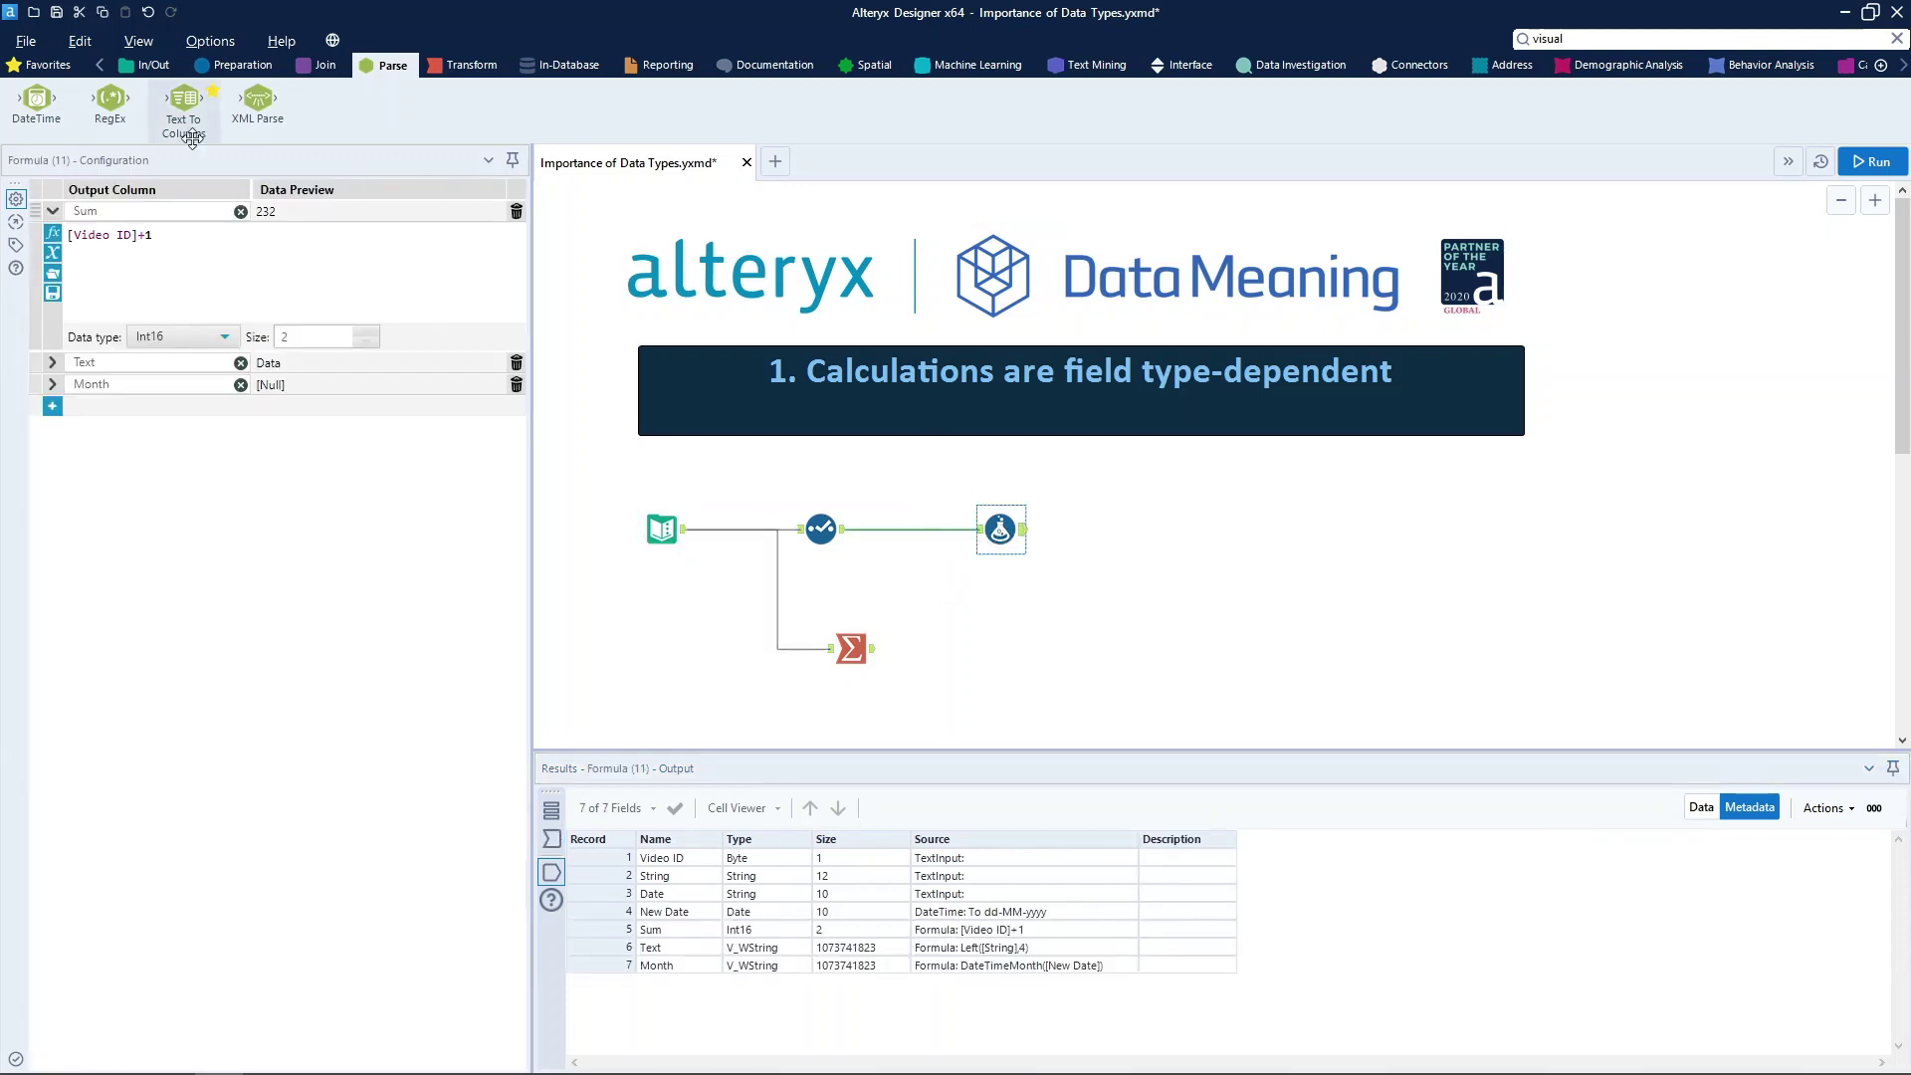
drag(36, 100, 908, 530)
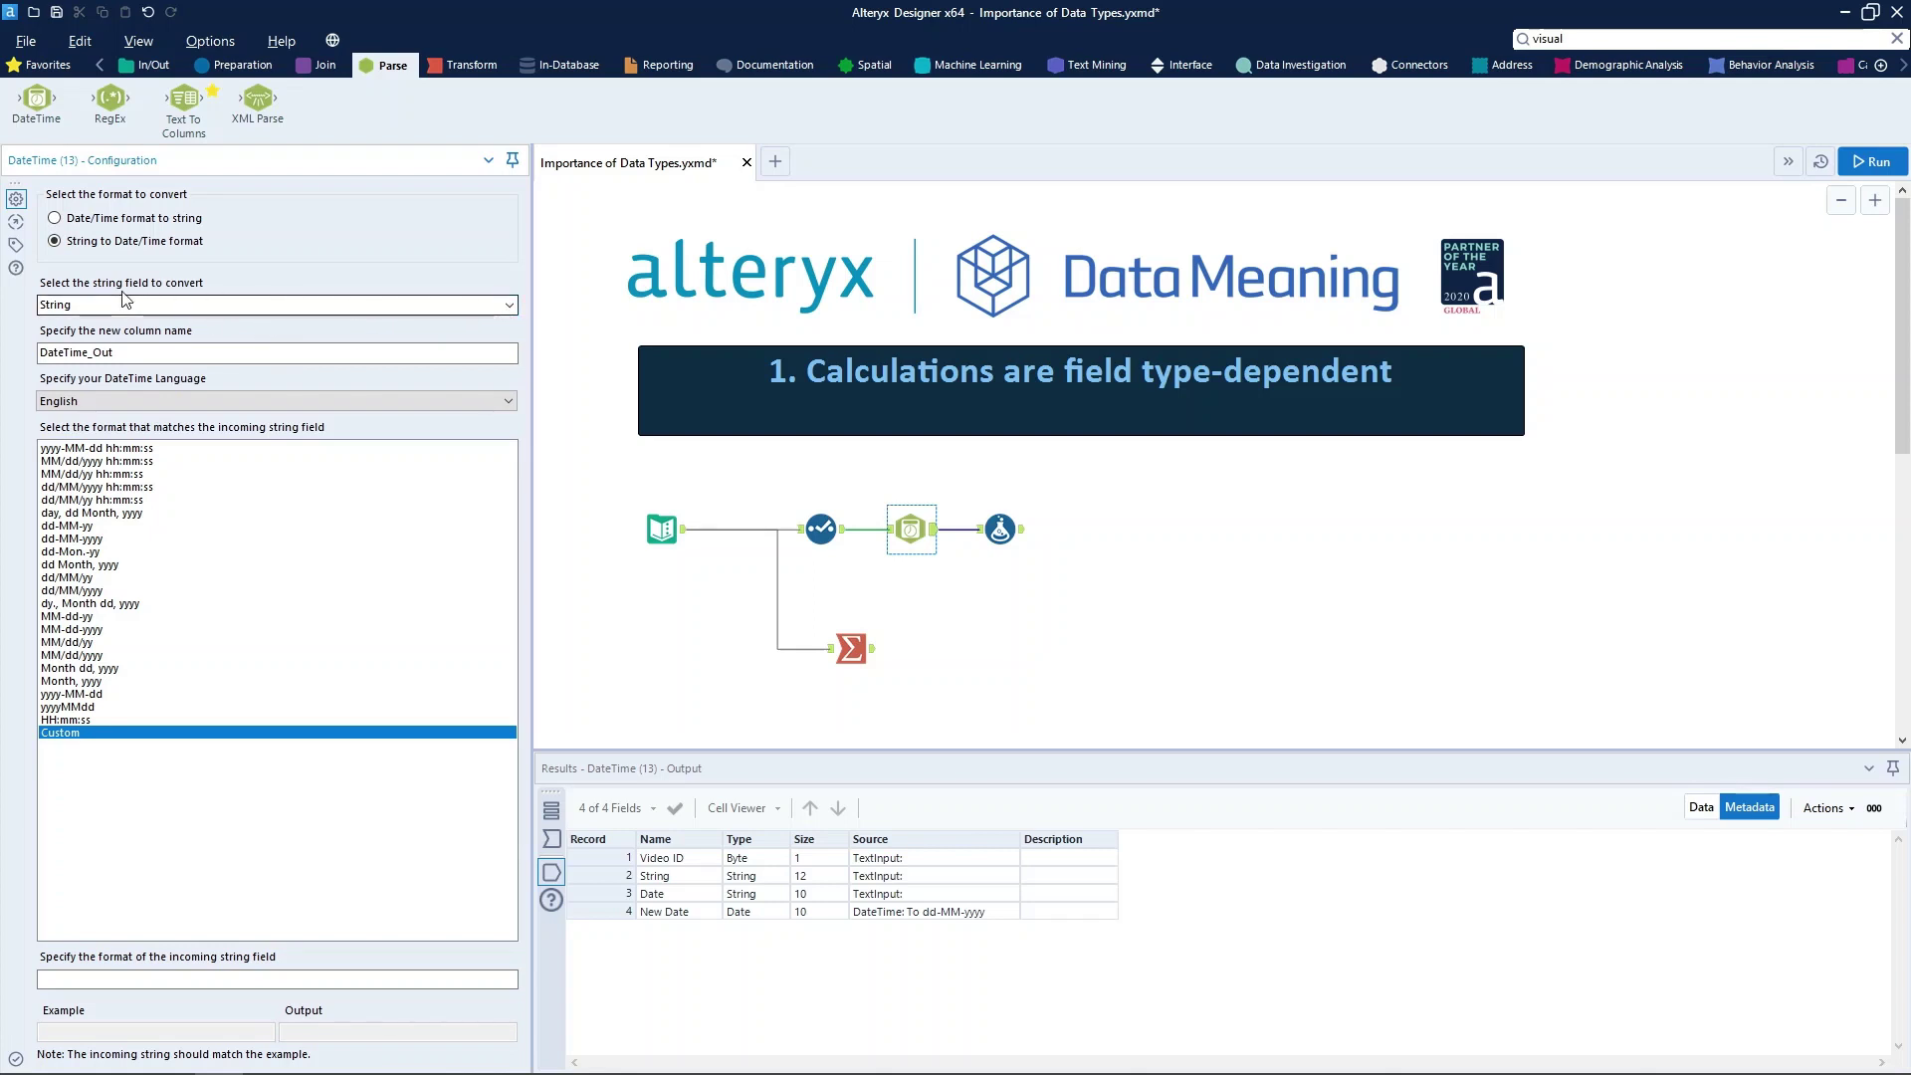
click(490, 306)
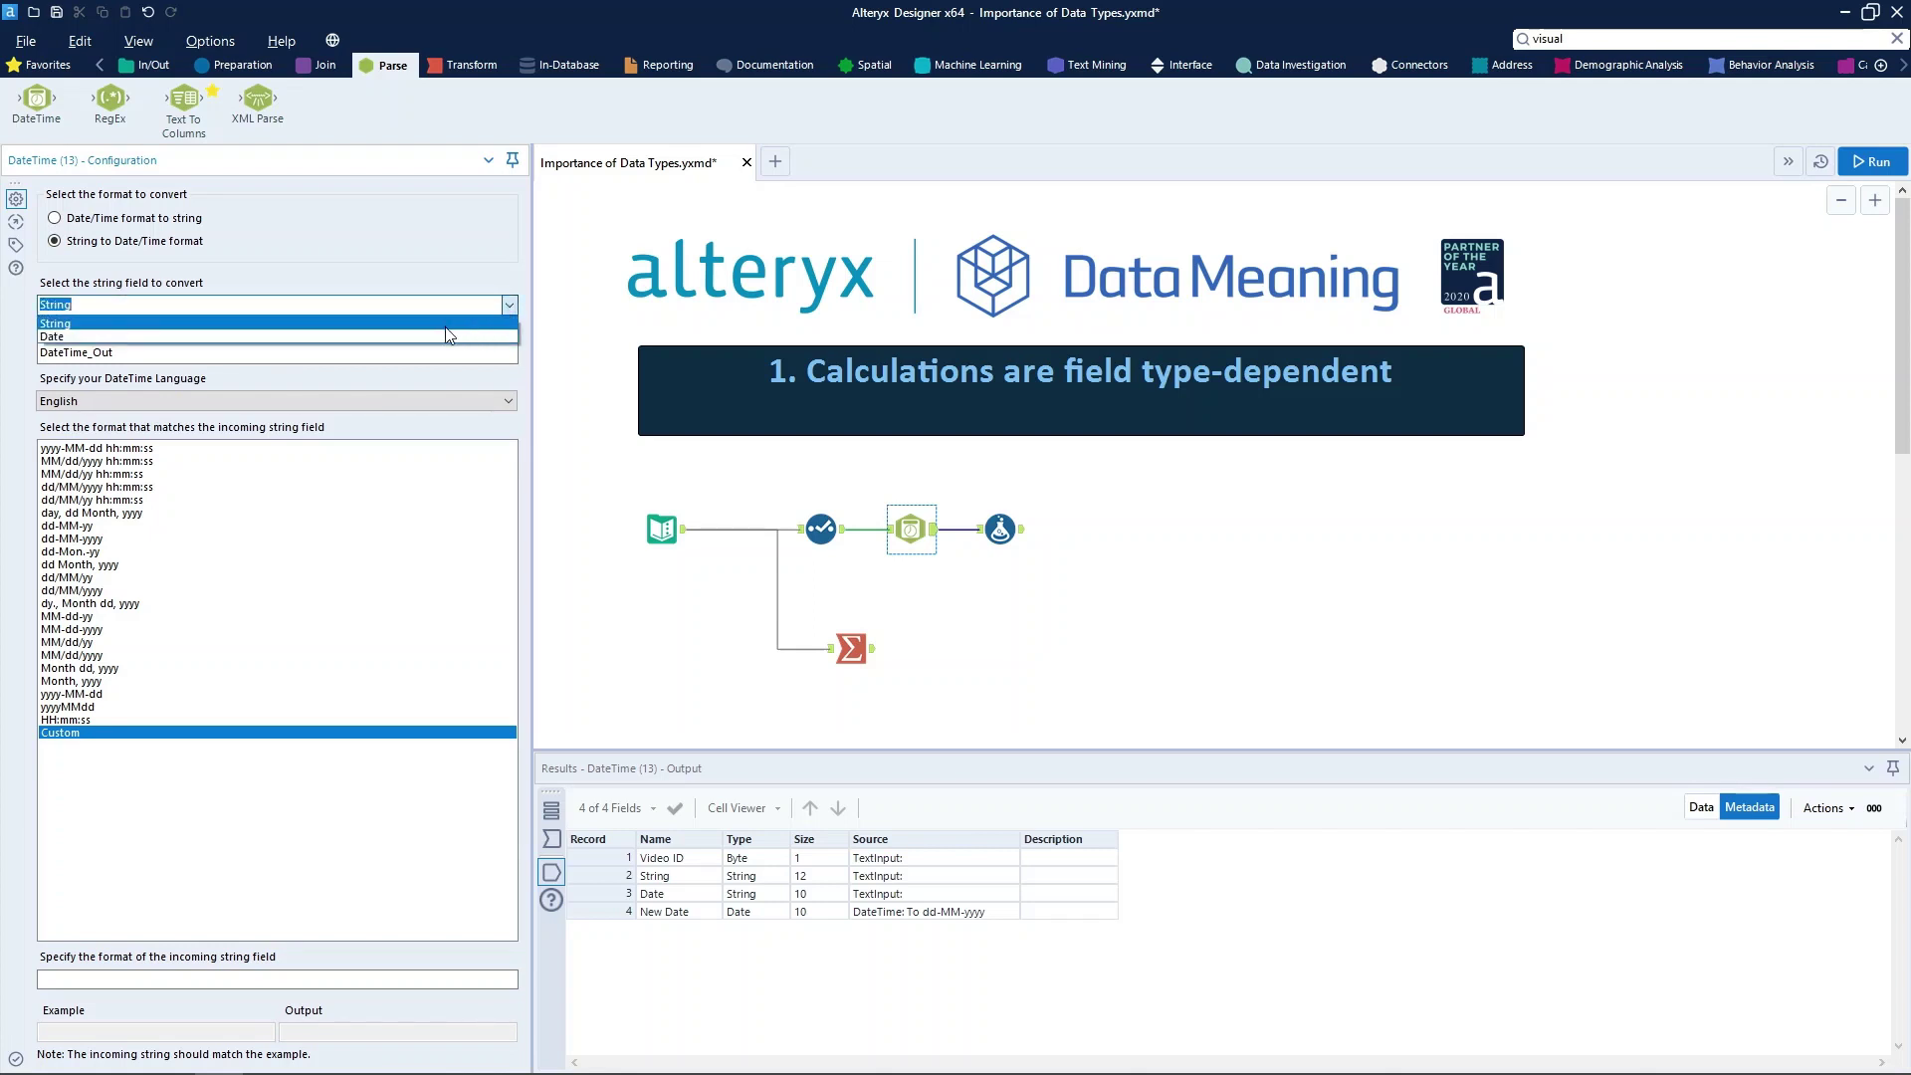
click(372, 338)
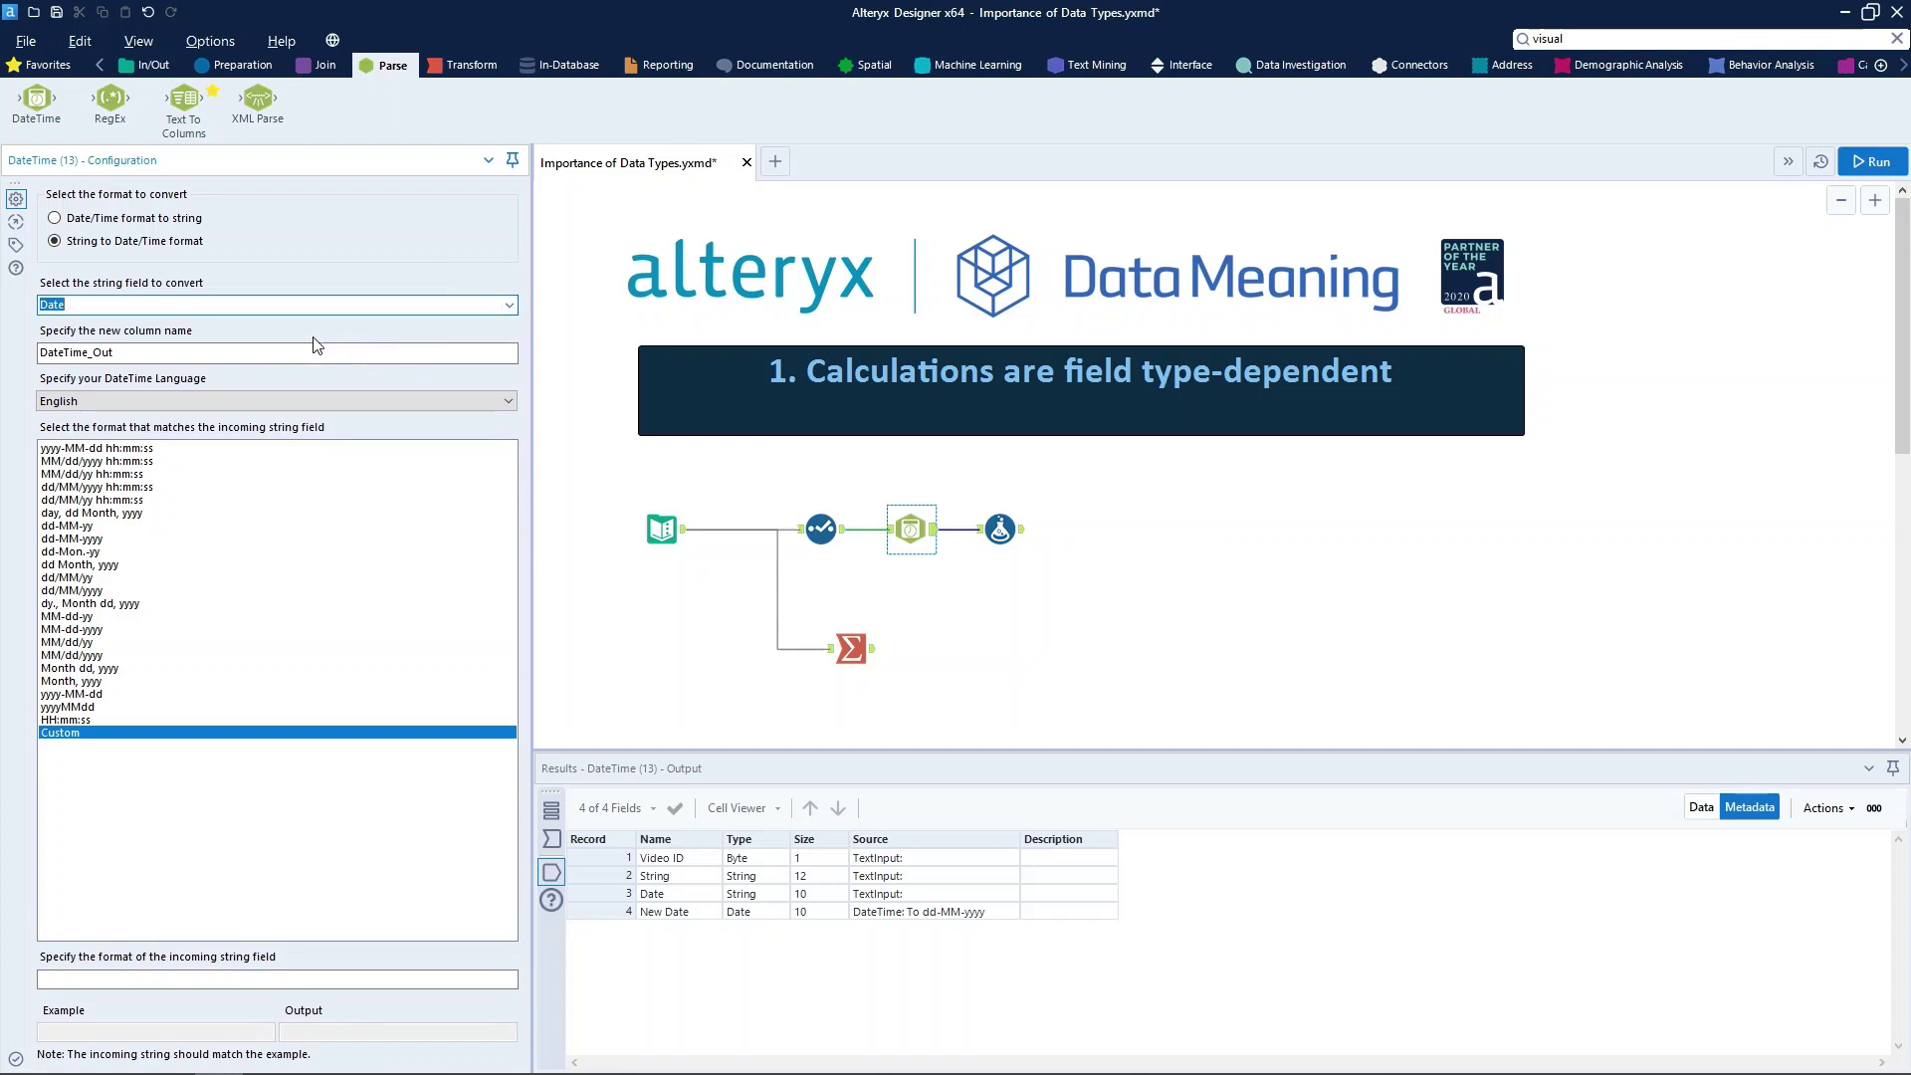
double_click(135, 355)
text(New Data)
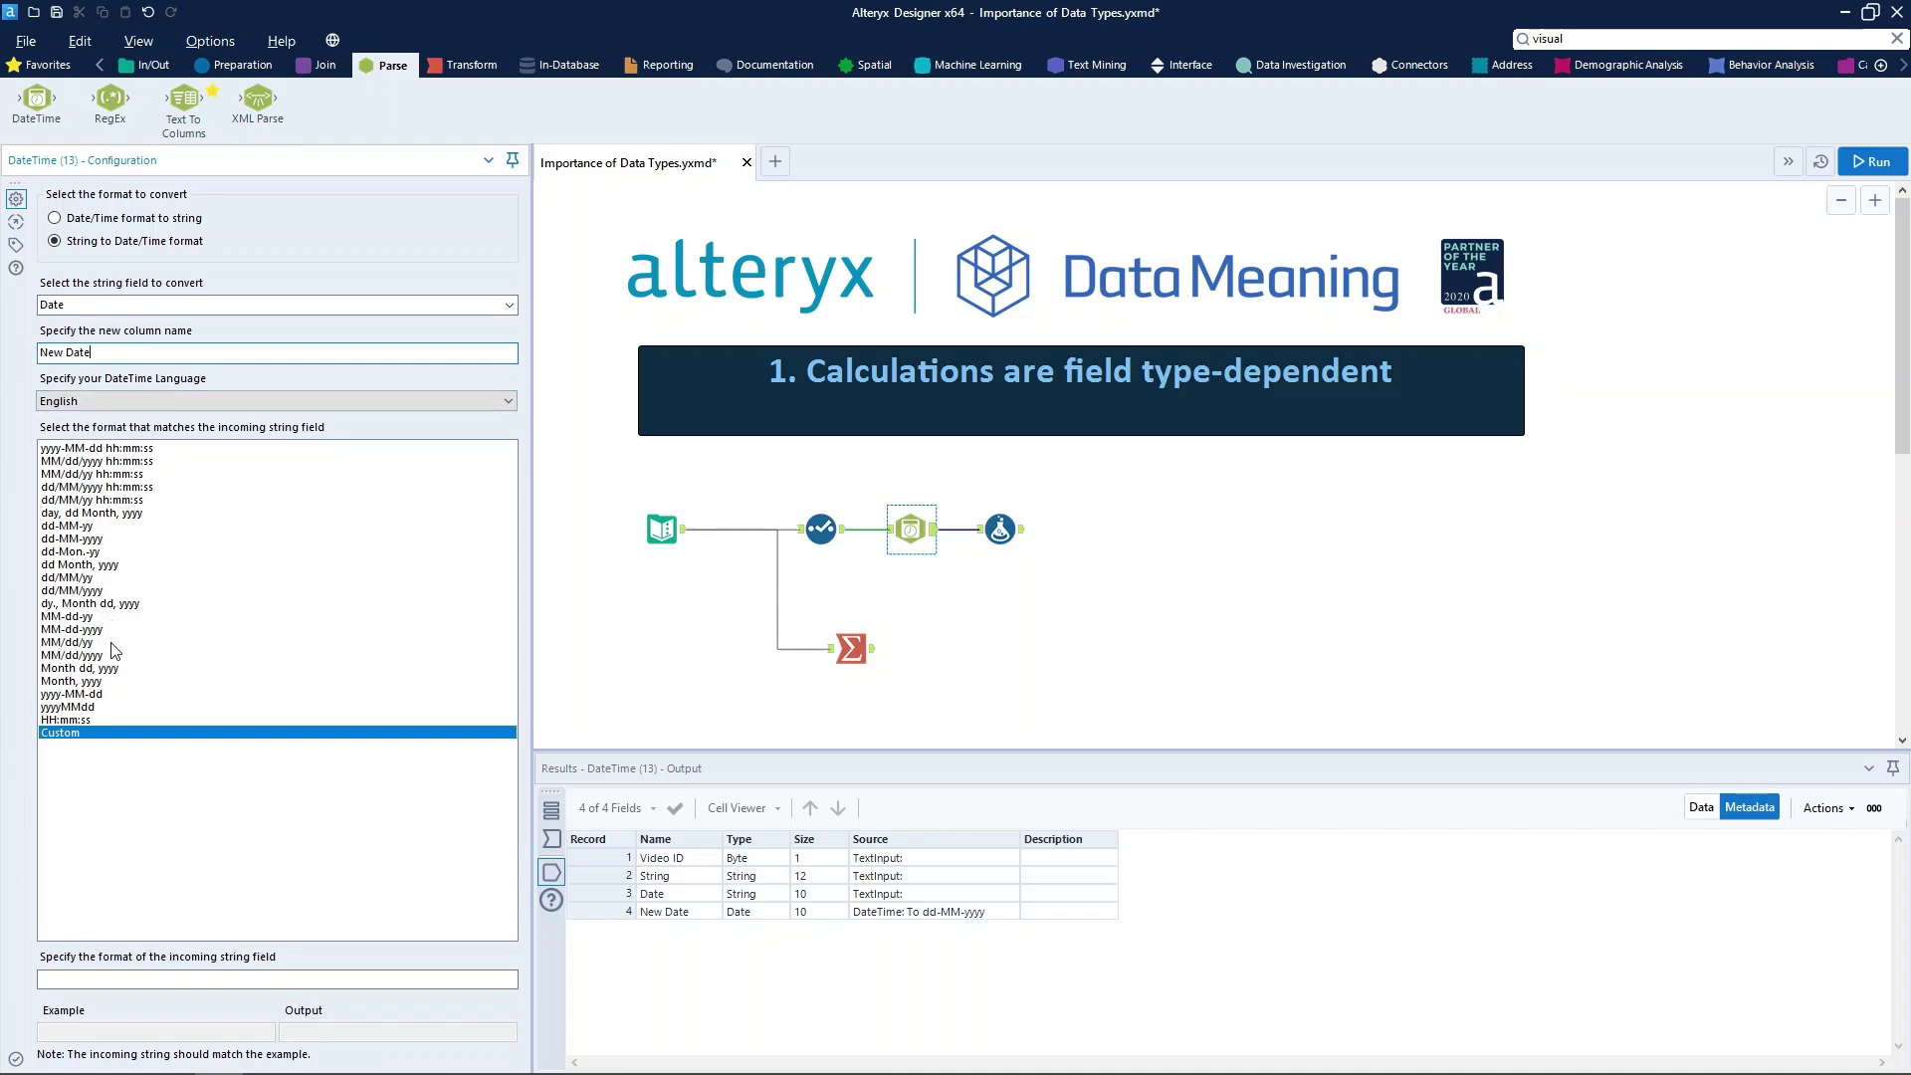
Step: Check the input date values, set the format to MM-dd-yyyy, and run the workflow
click(660, 529)
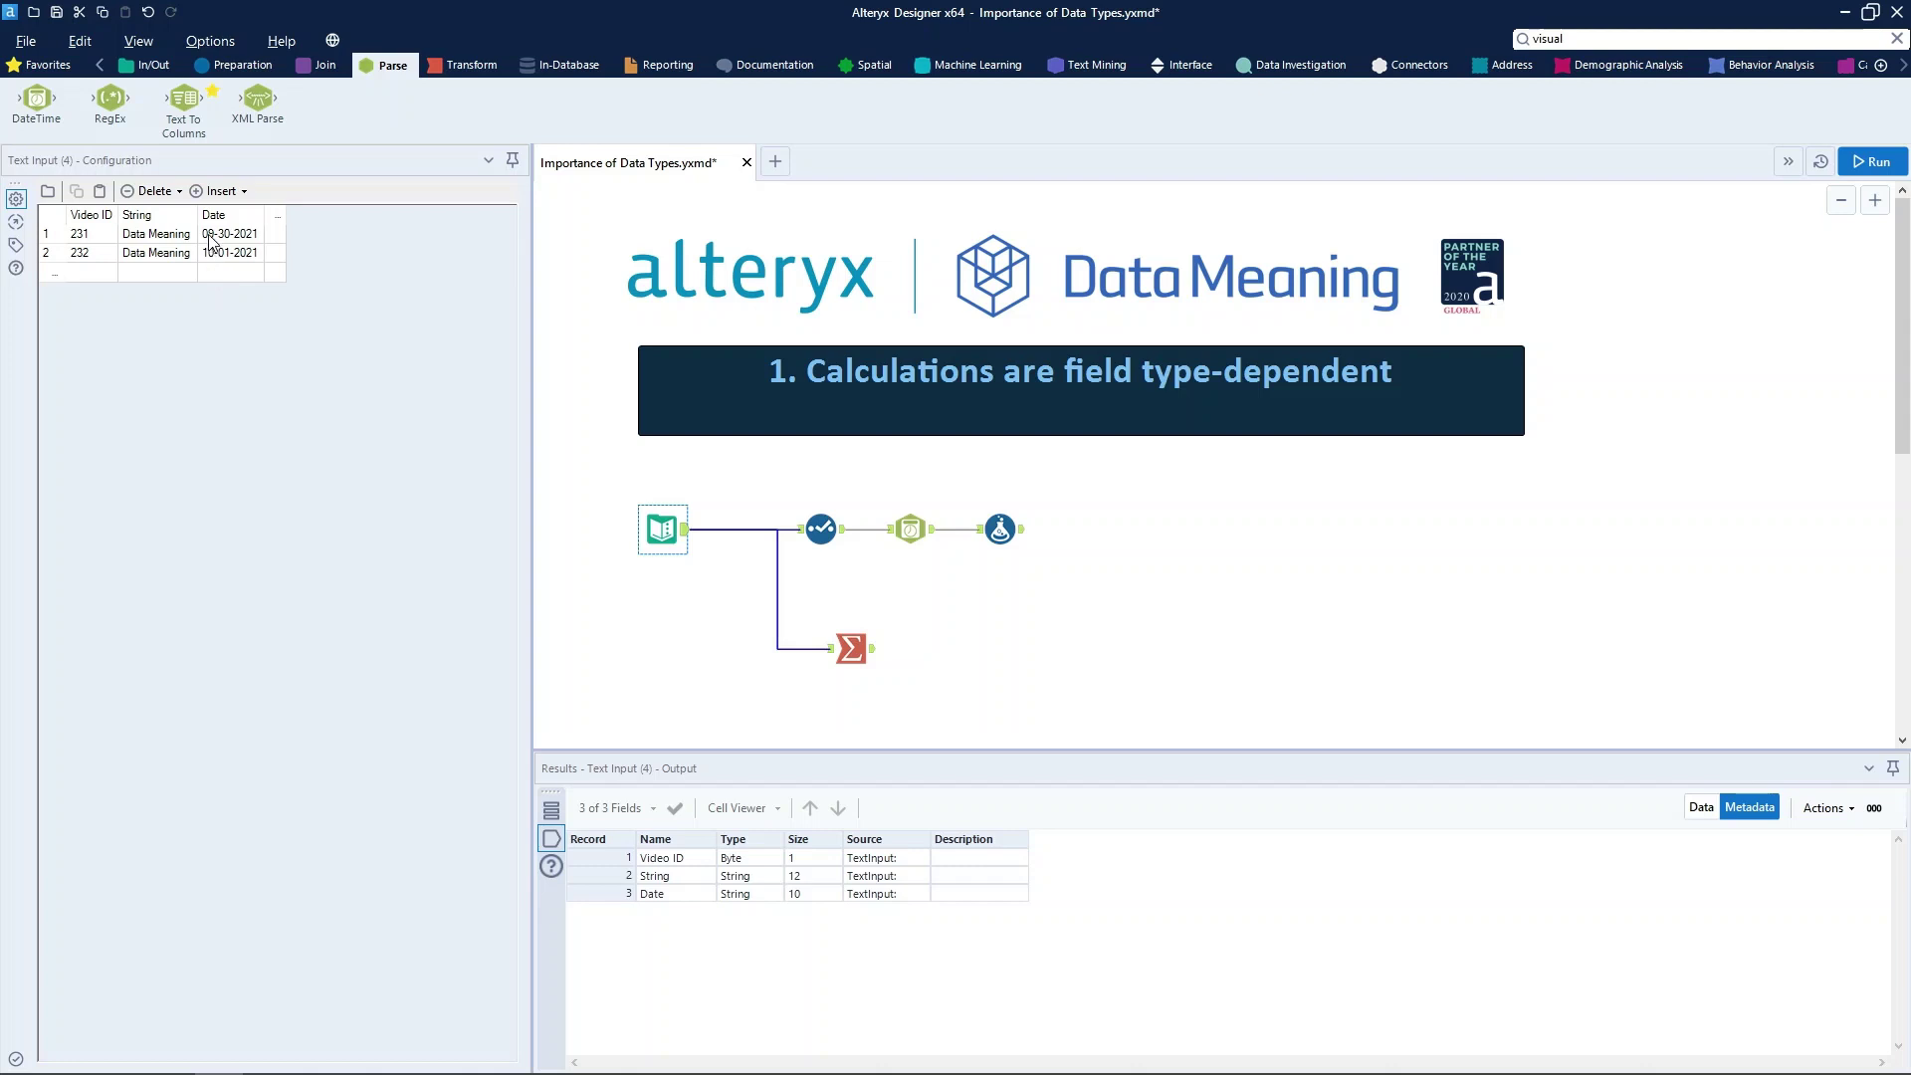
click(911, 528)
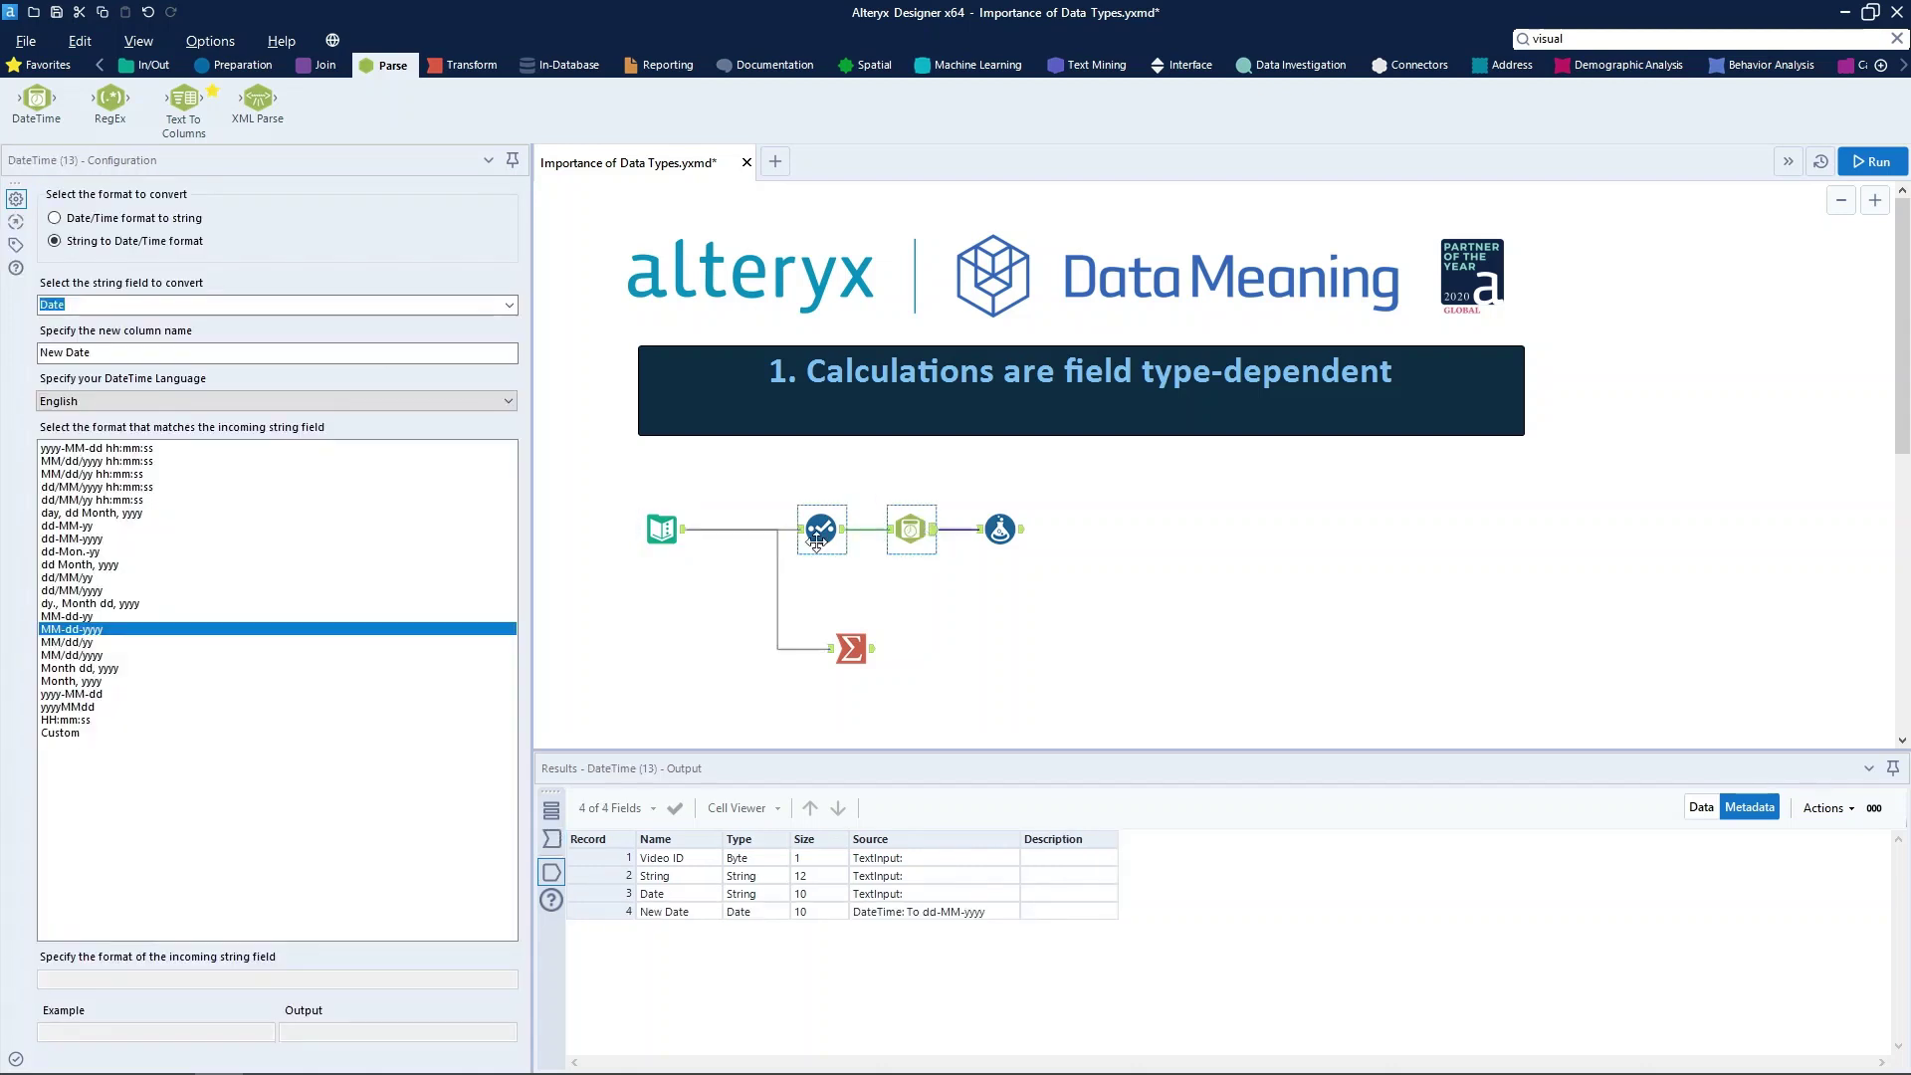
click(67, 631)
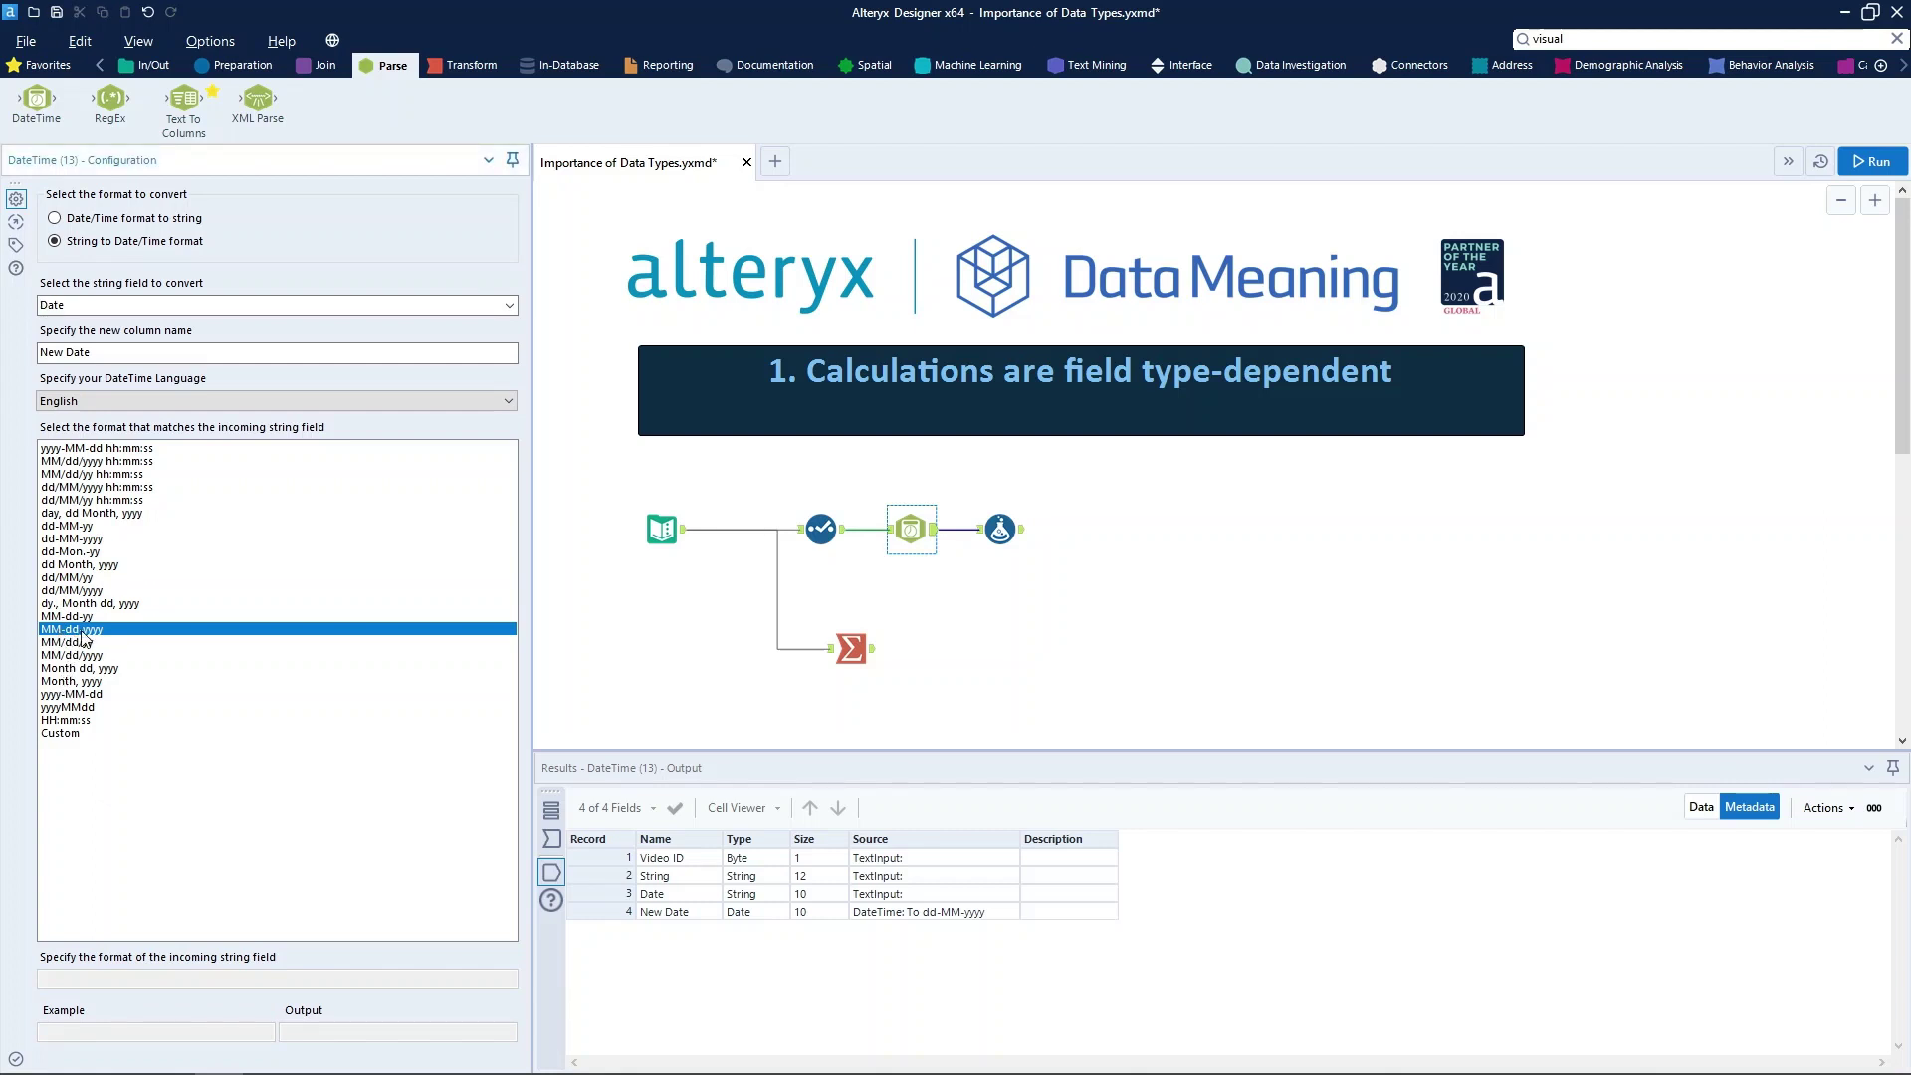
click(1232, 584)
key(ctrl+r)
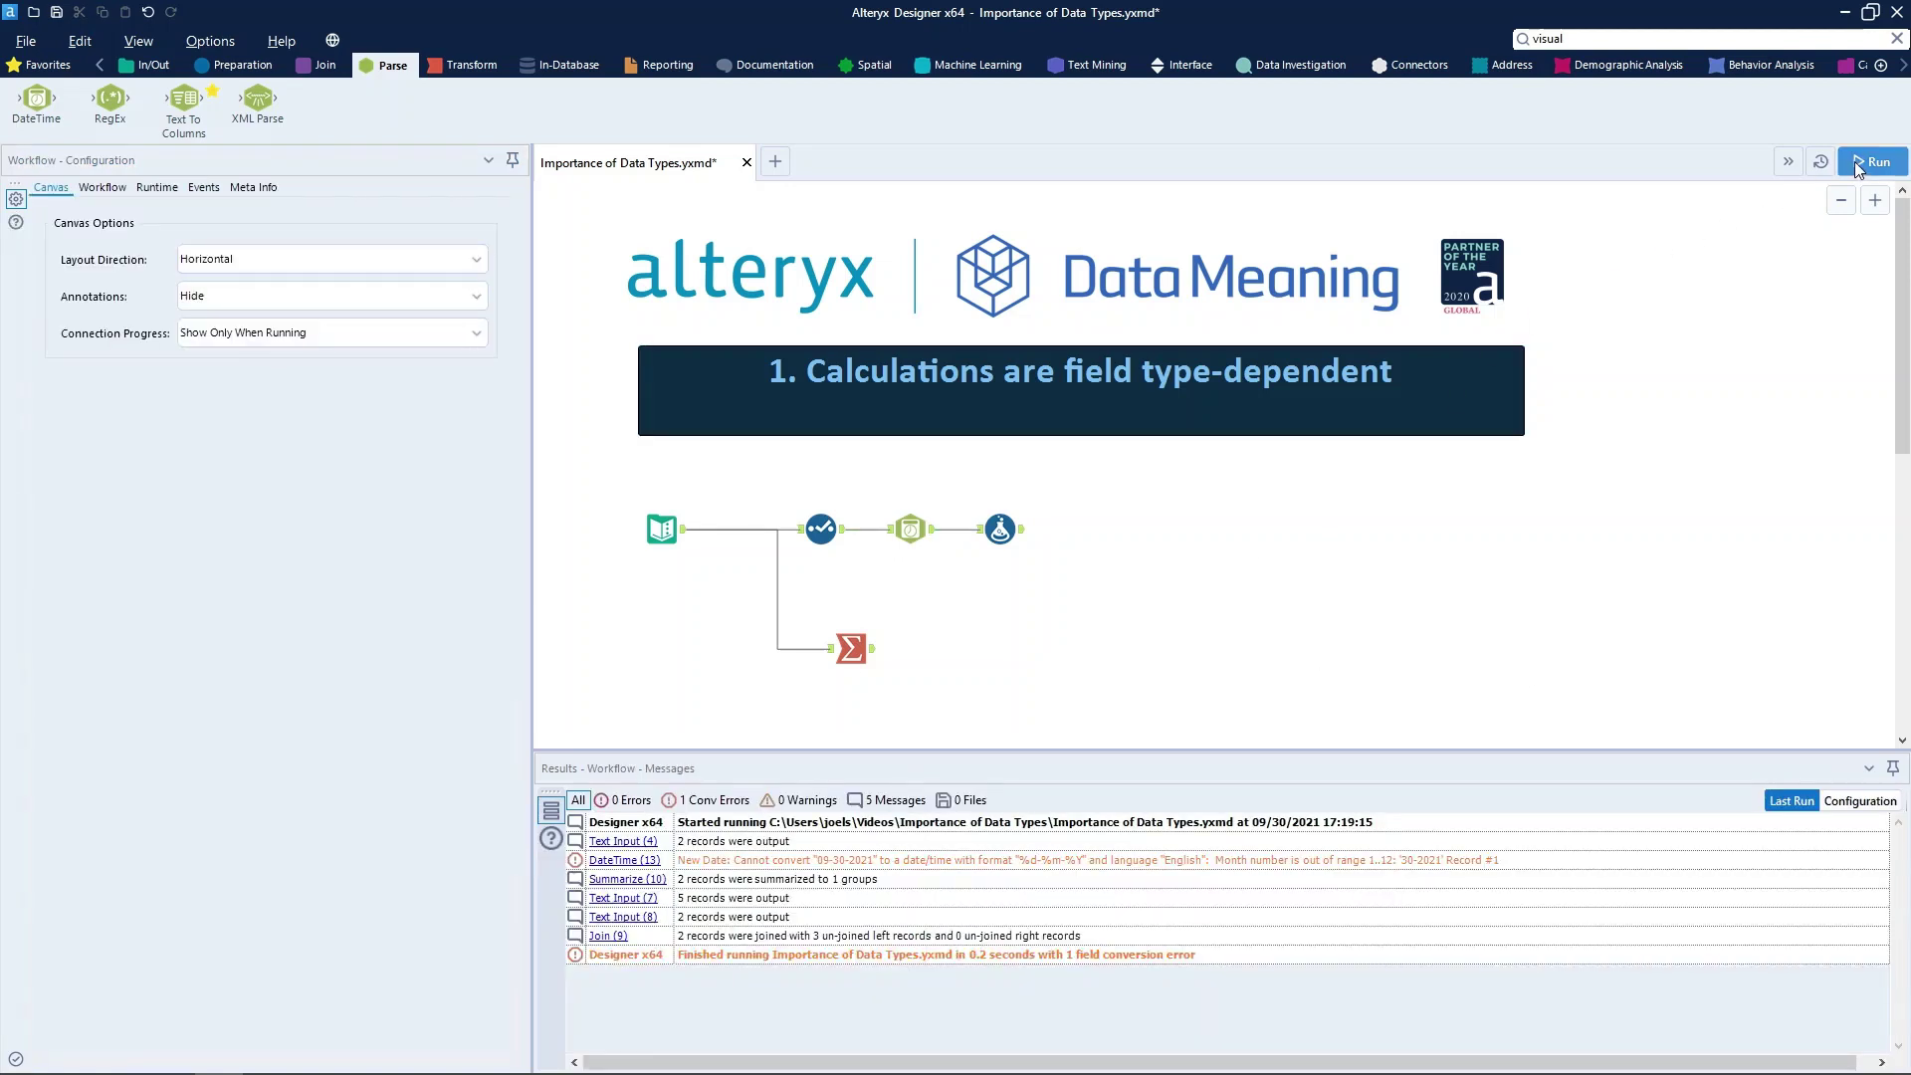
Step: Run the workflow and confirm the DateTime tool outputs New Date as a Date field
click(1854, 161)
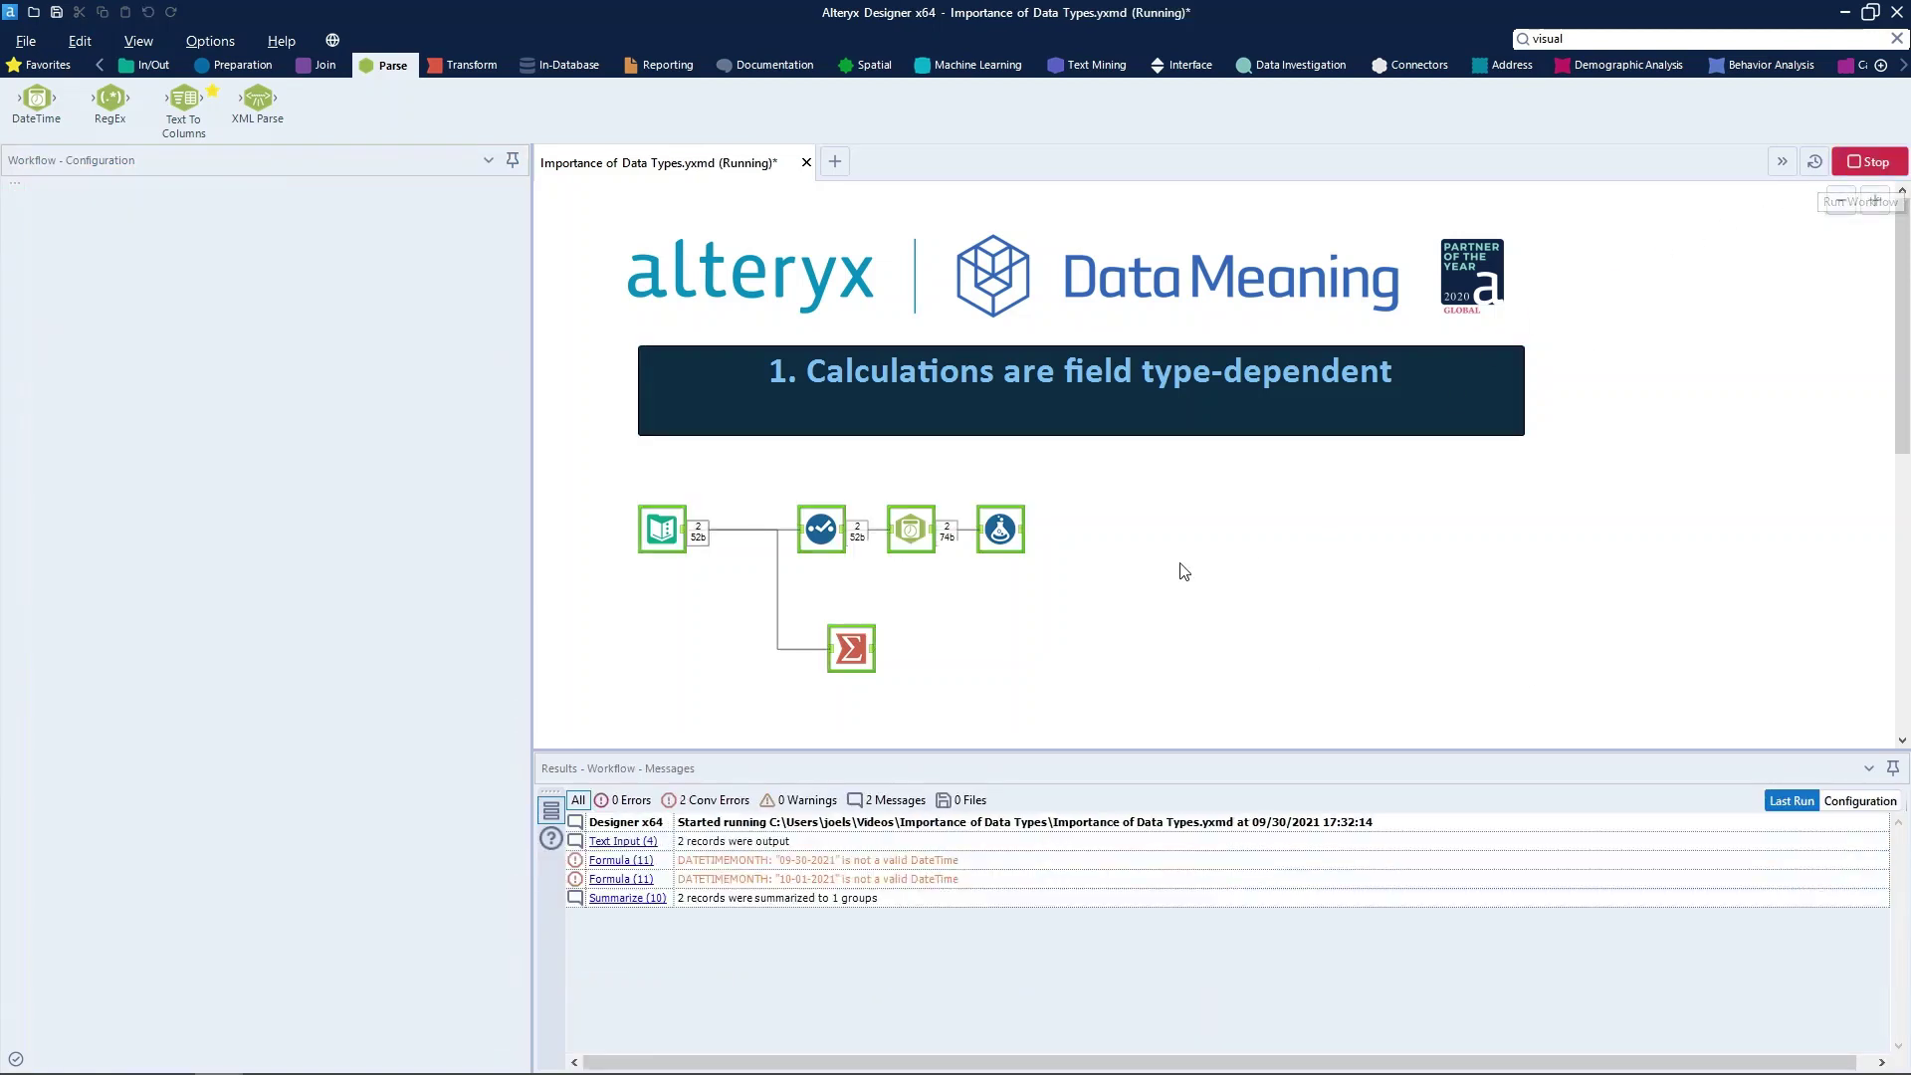
click(932, 534)
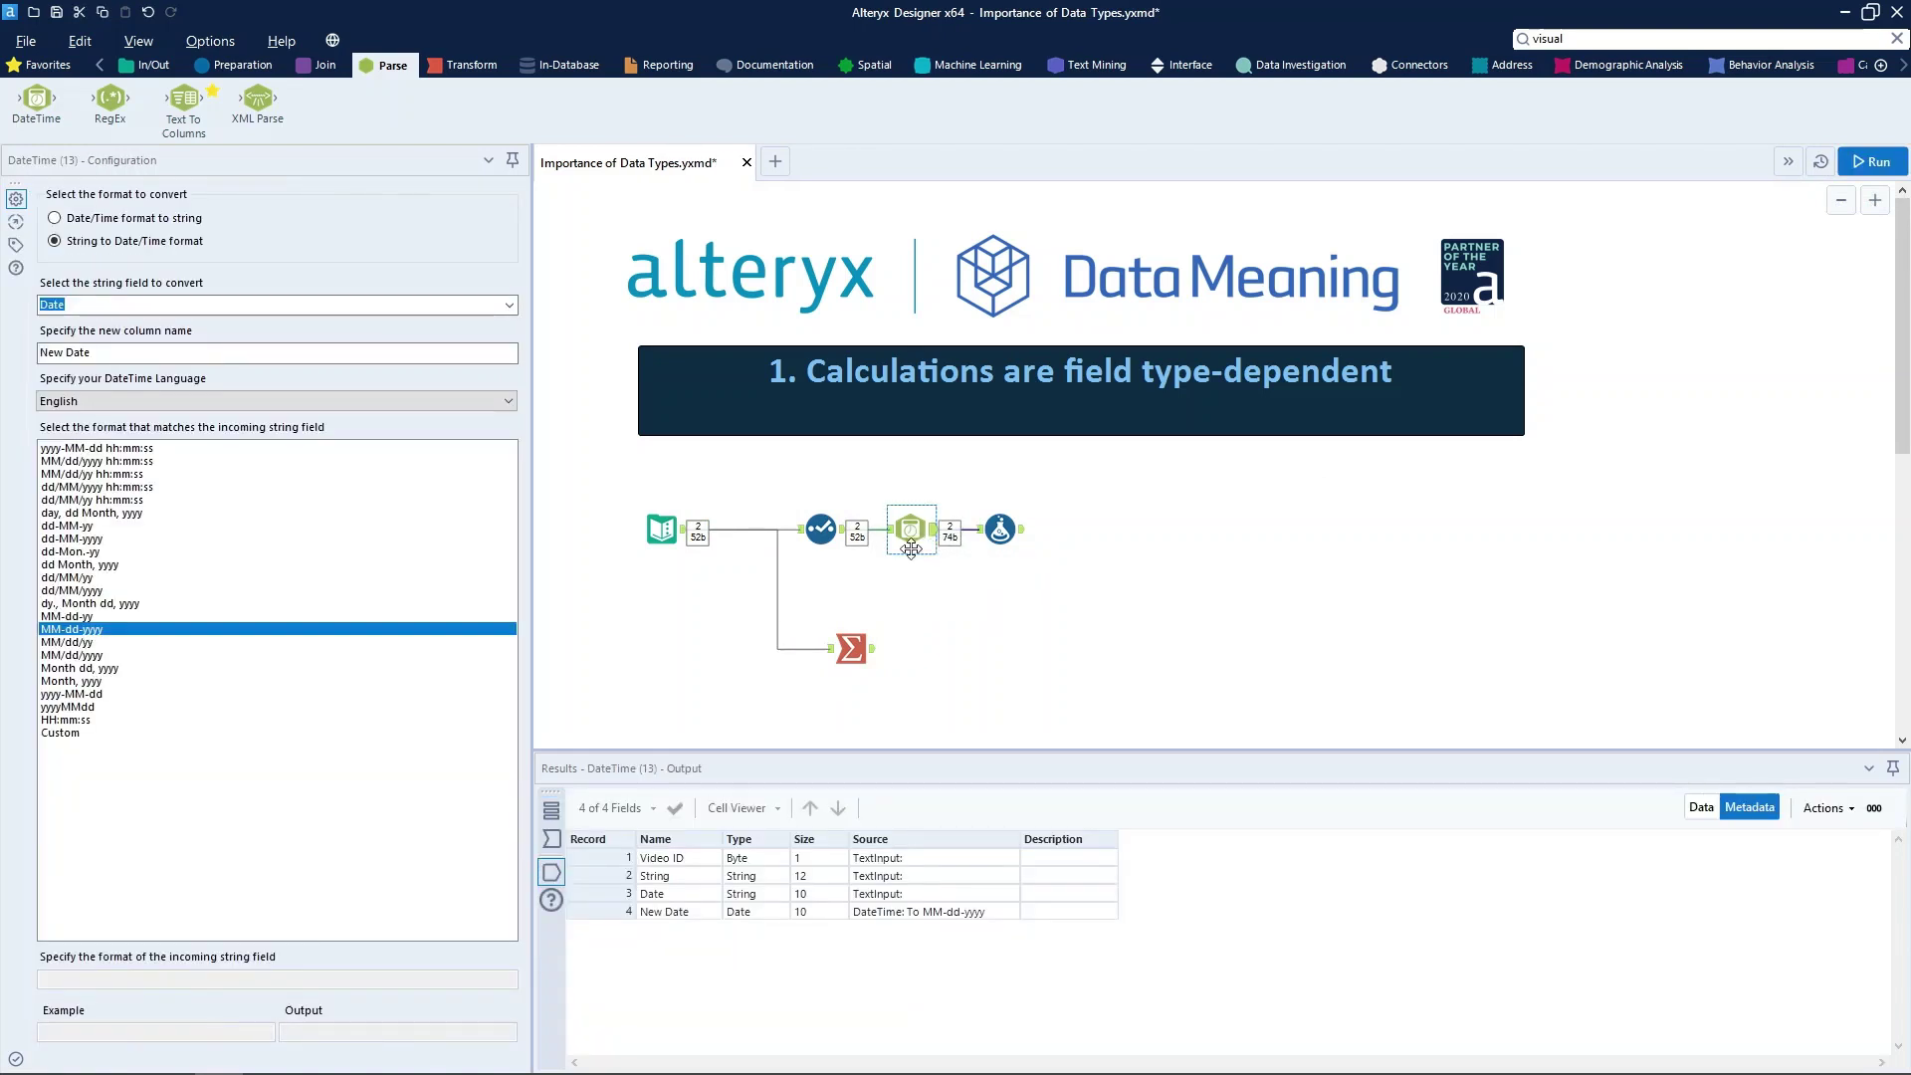
click(752, 914)
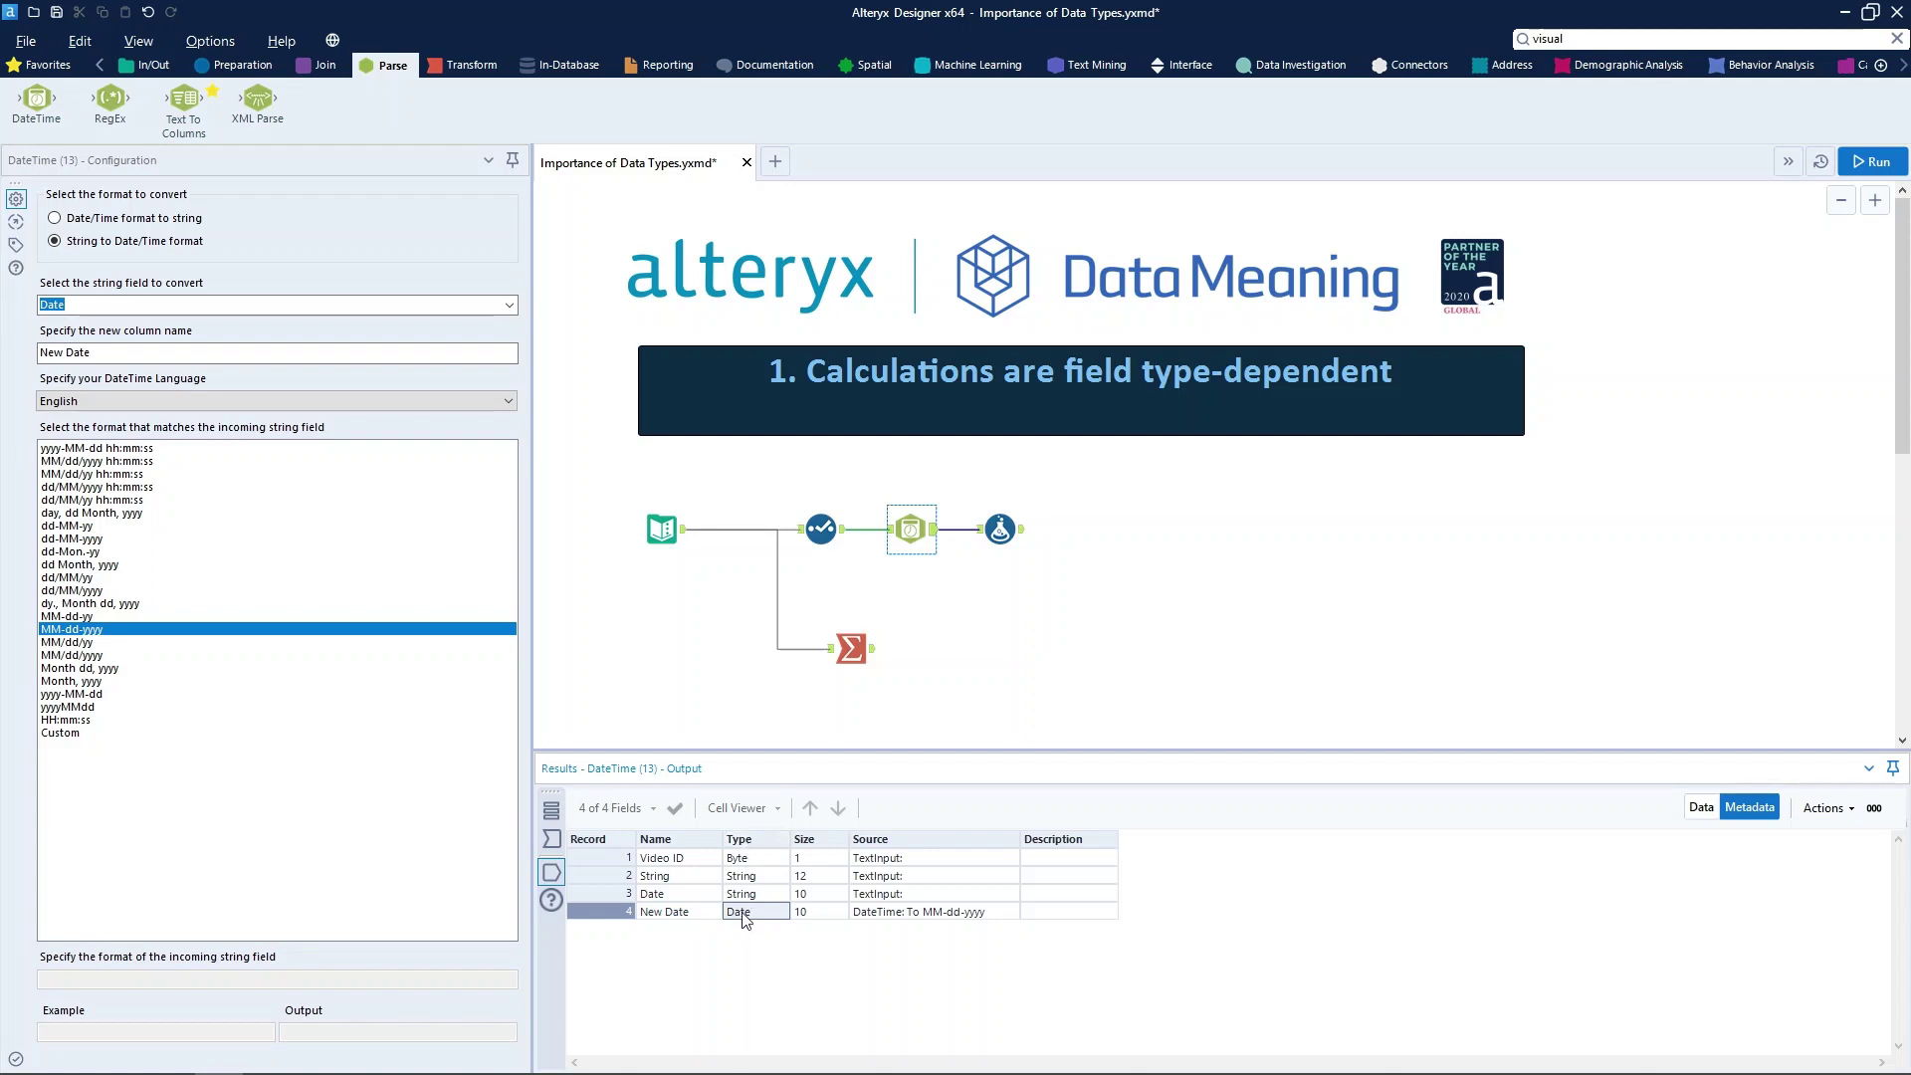
click(903, 625)
Step: Show that the Formula's Month expression applies DateTimeMonth to the String [Date] field
click(1000, 529)
click(52, 212)
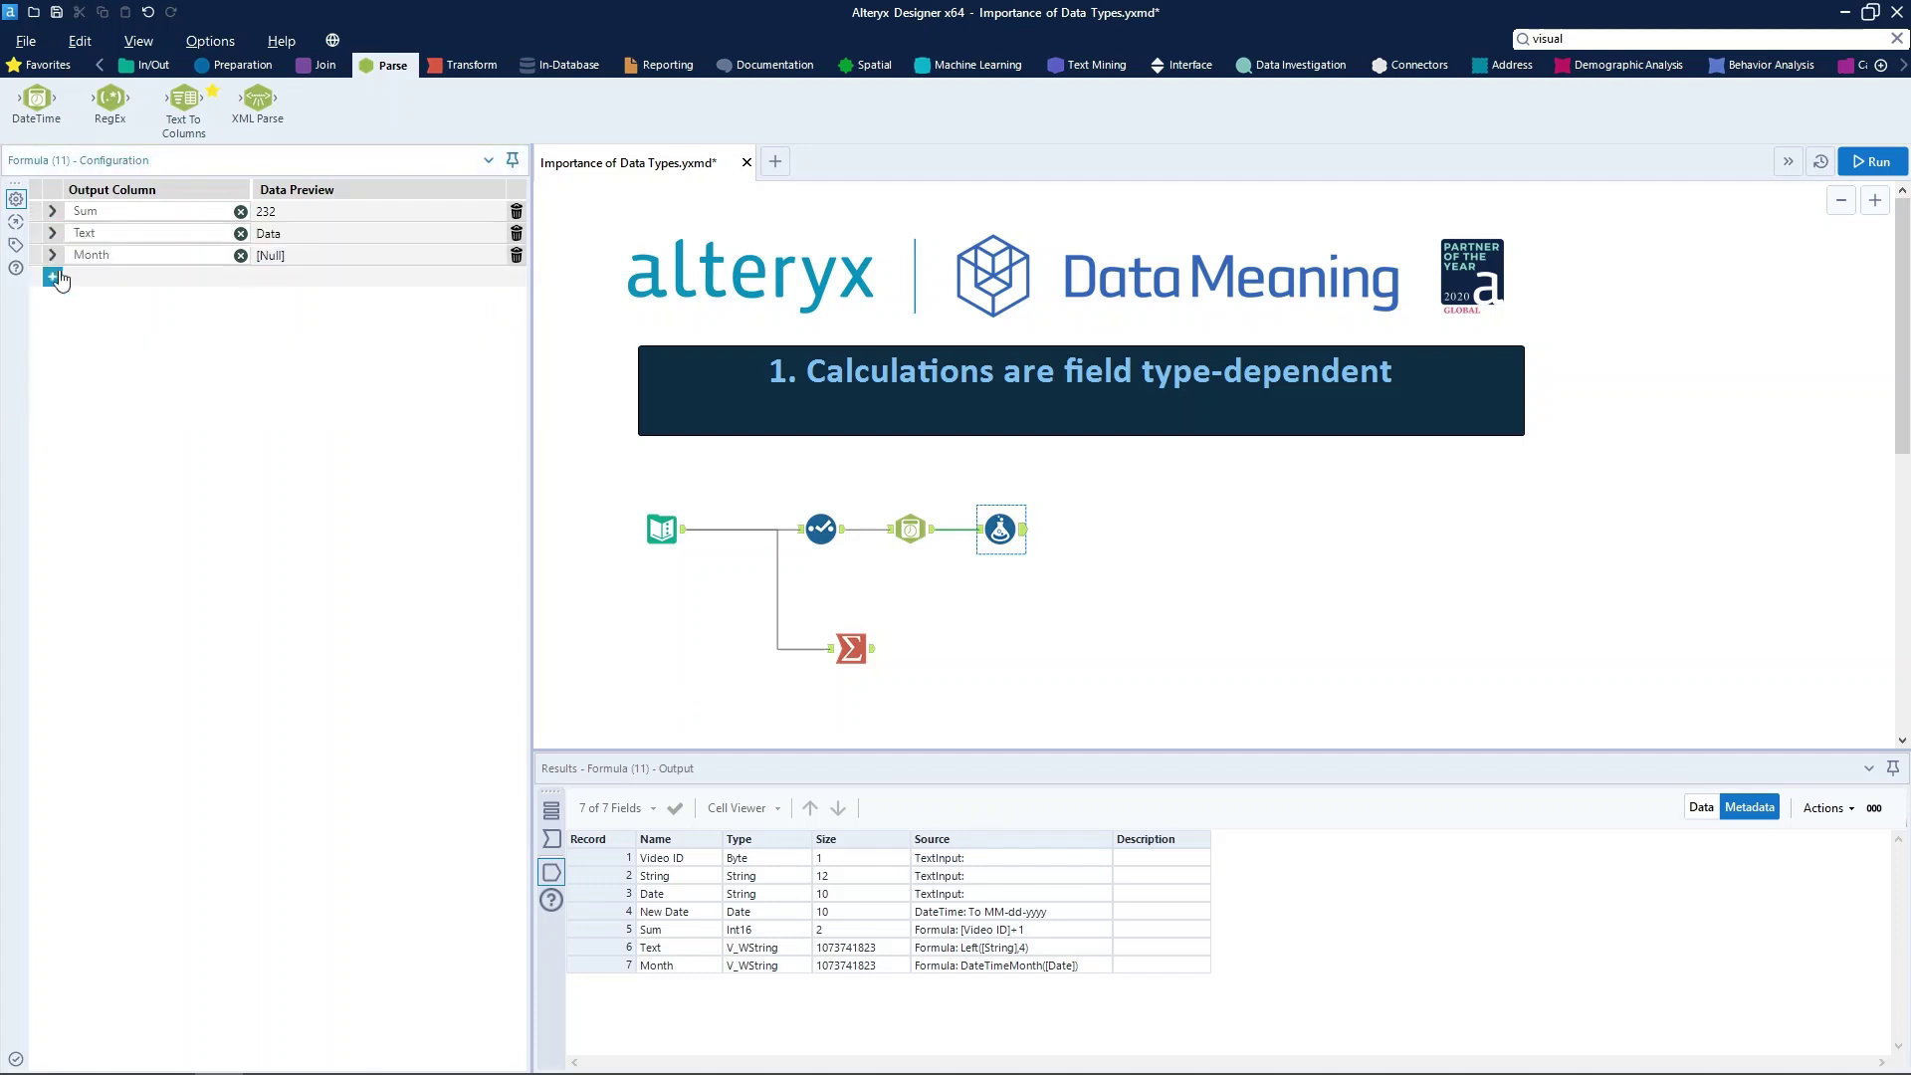
click(53, 254)
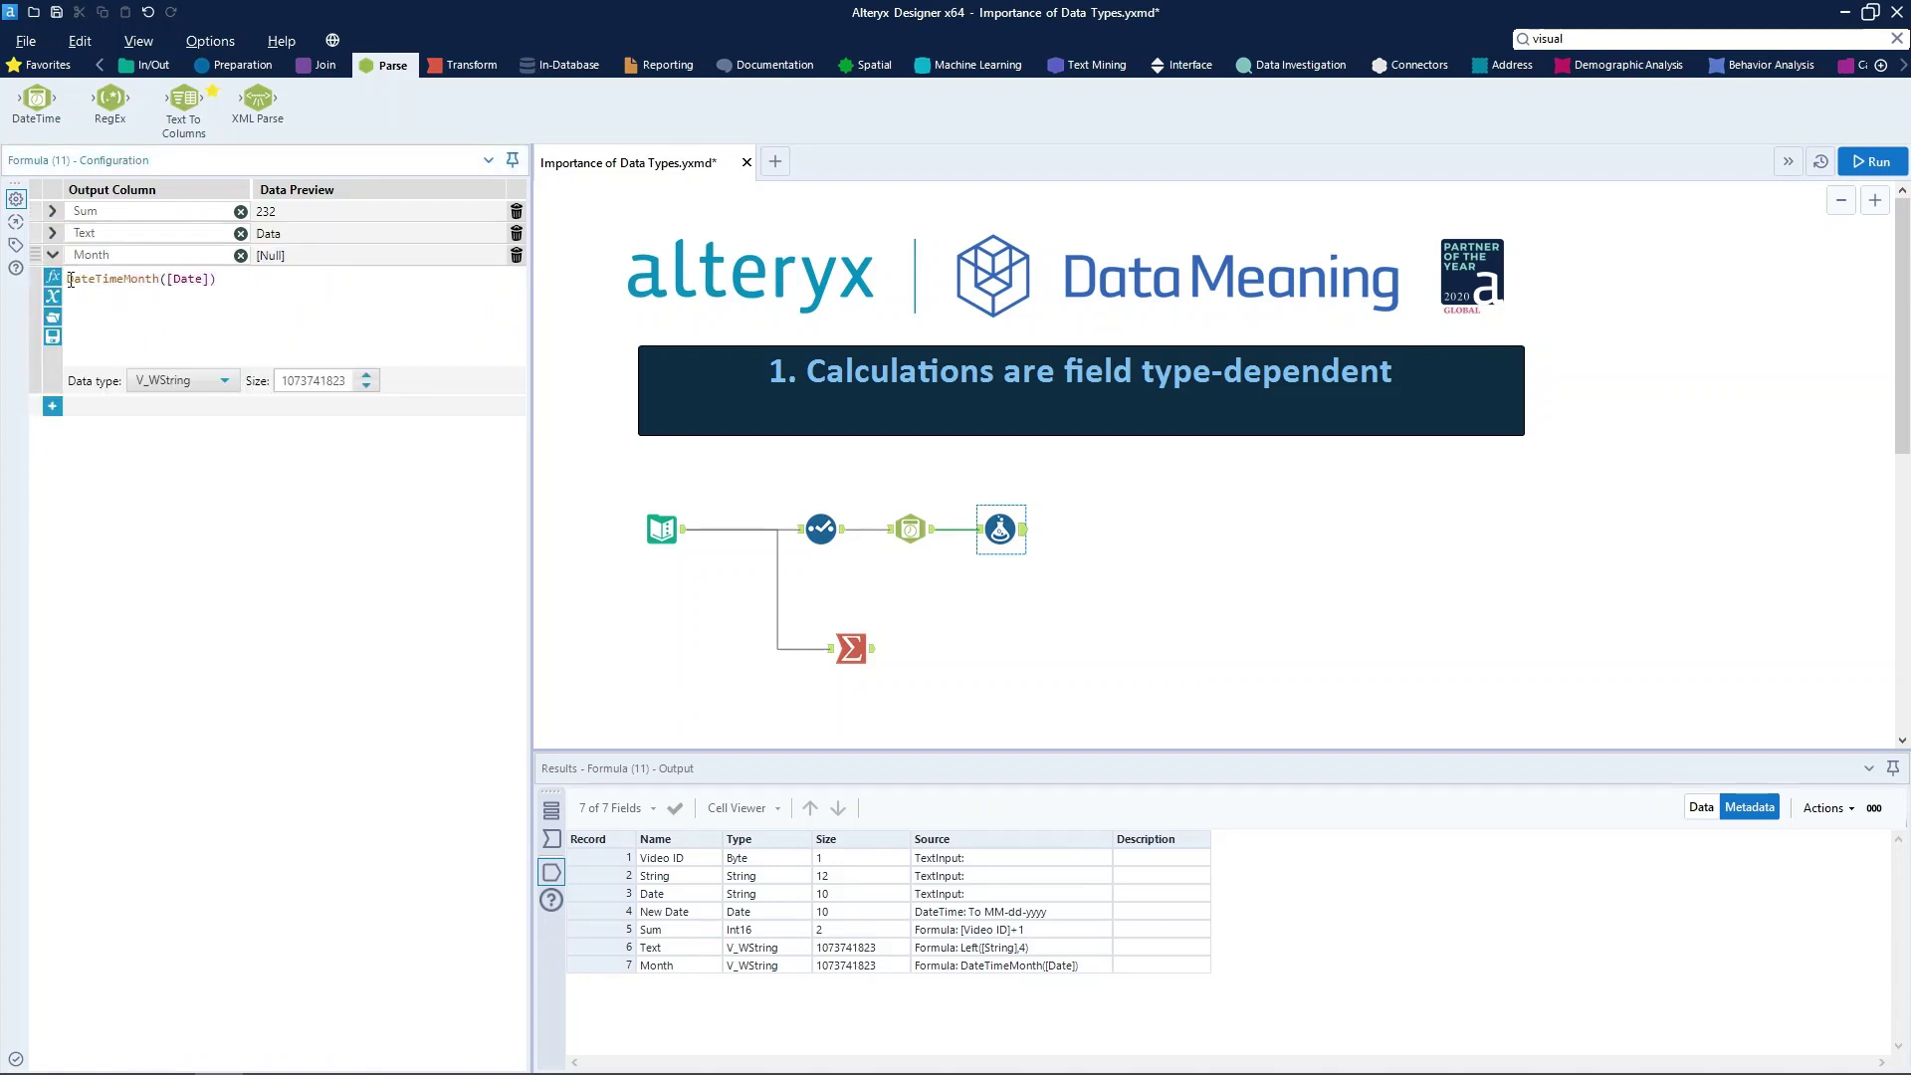
drag(70, 279, 138, 279)
click(190, 315)
drag(169, 279, 219, 279)
click(212, 302)
Step: Show the Null Month results and the Text Input's Date field typed String, size 10
click(1701, 807)
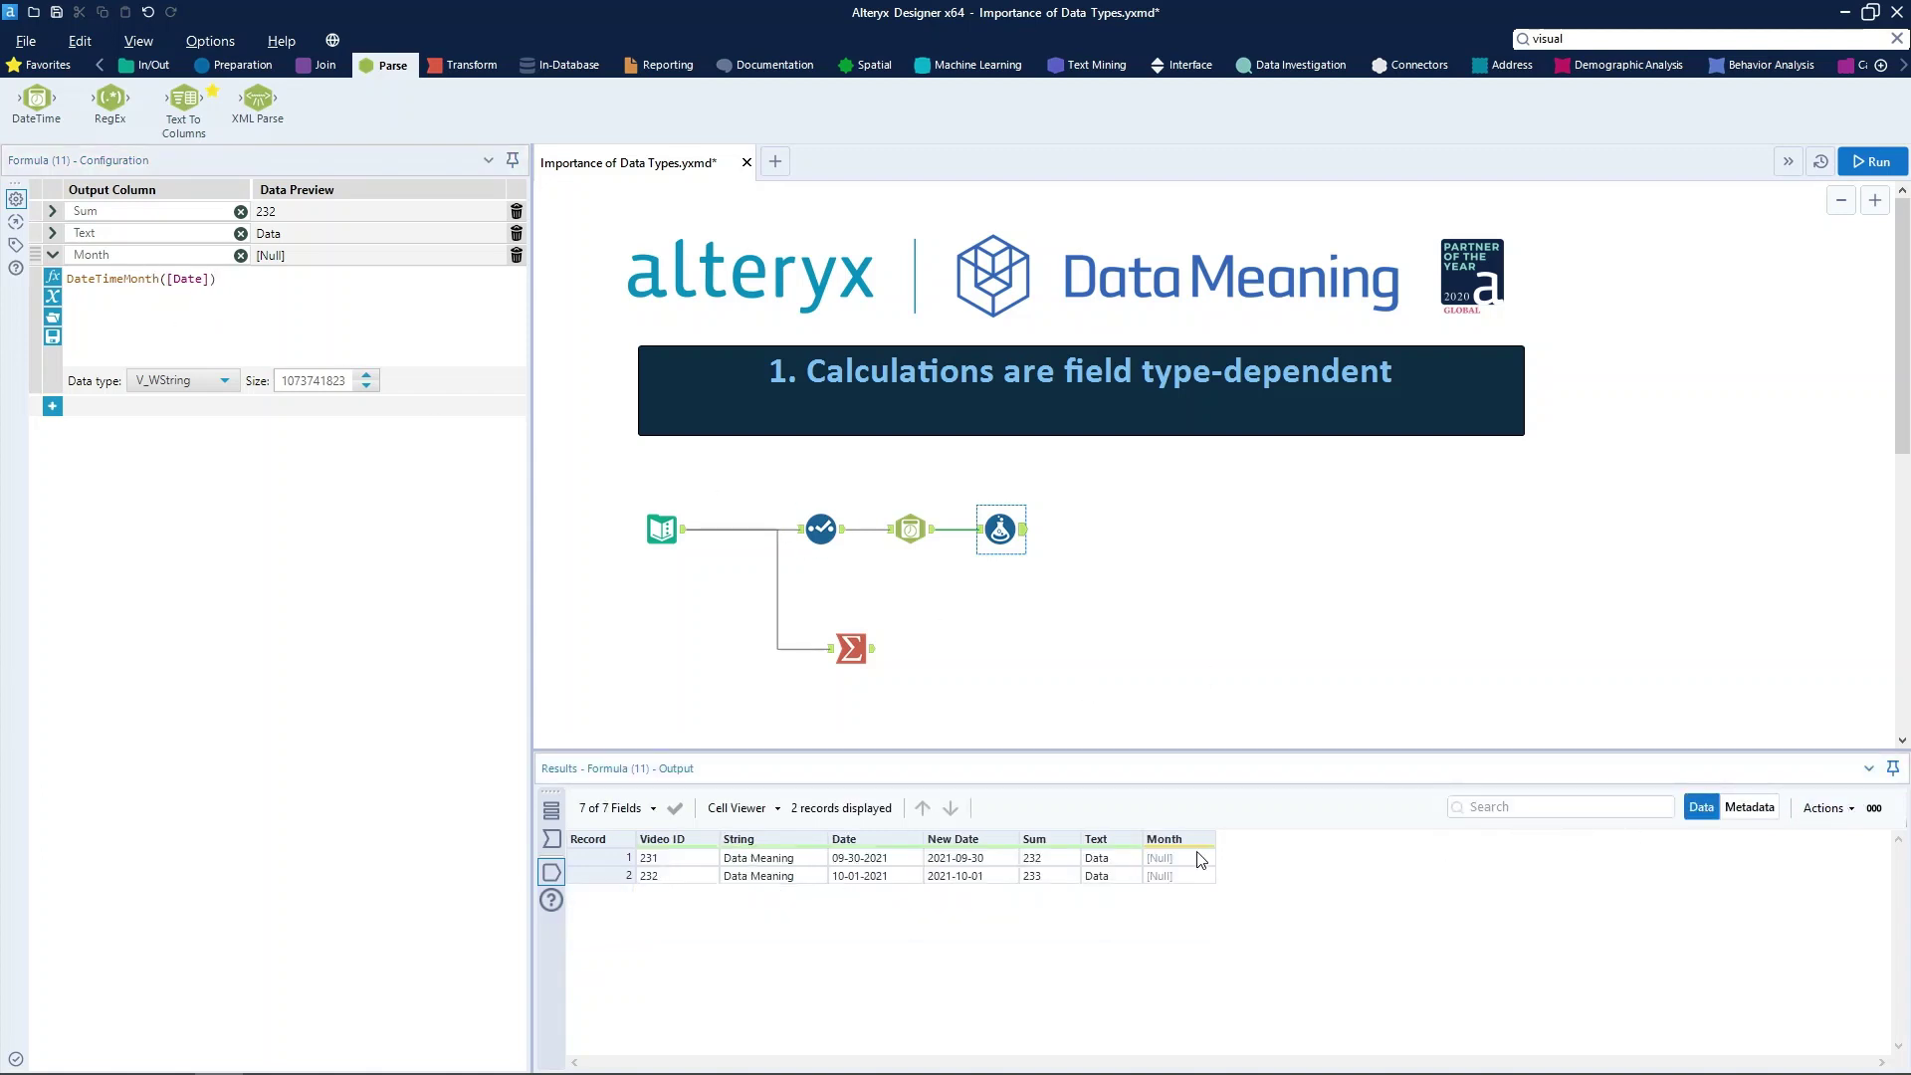
drag(1197, 858, 1184, 897)
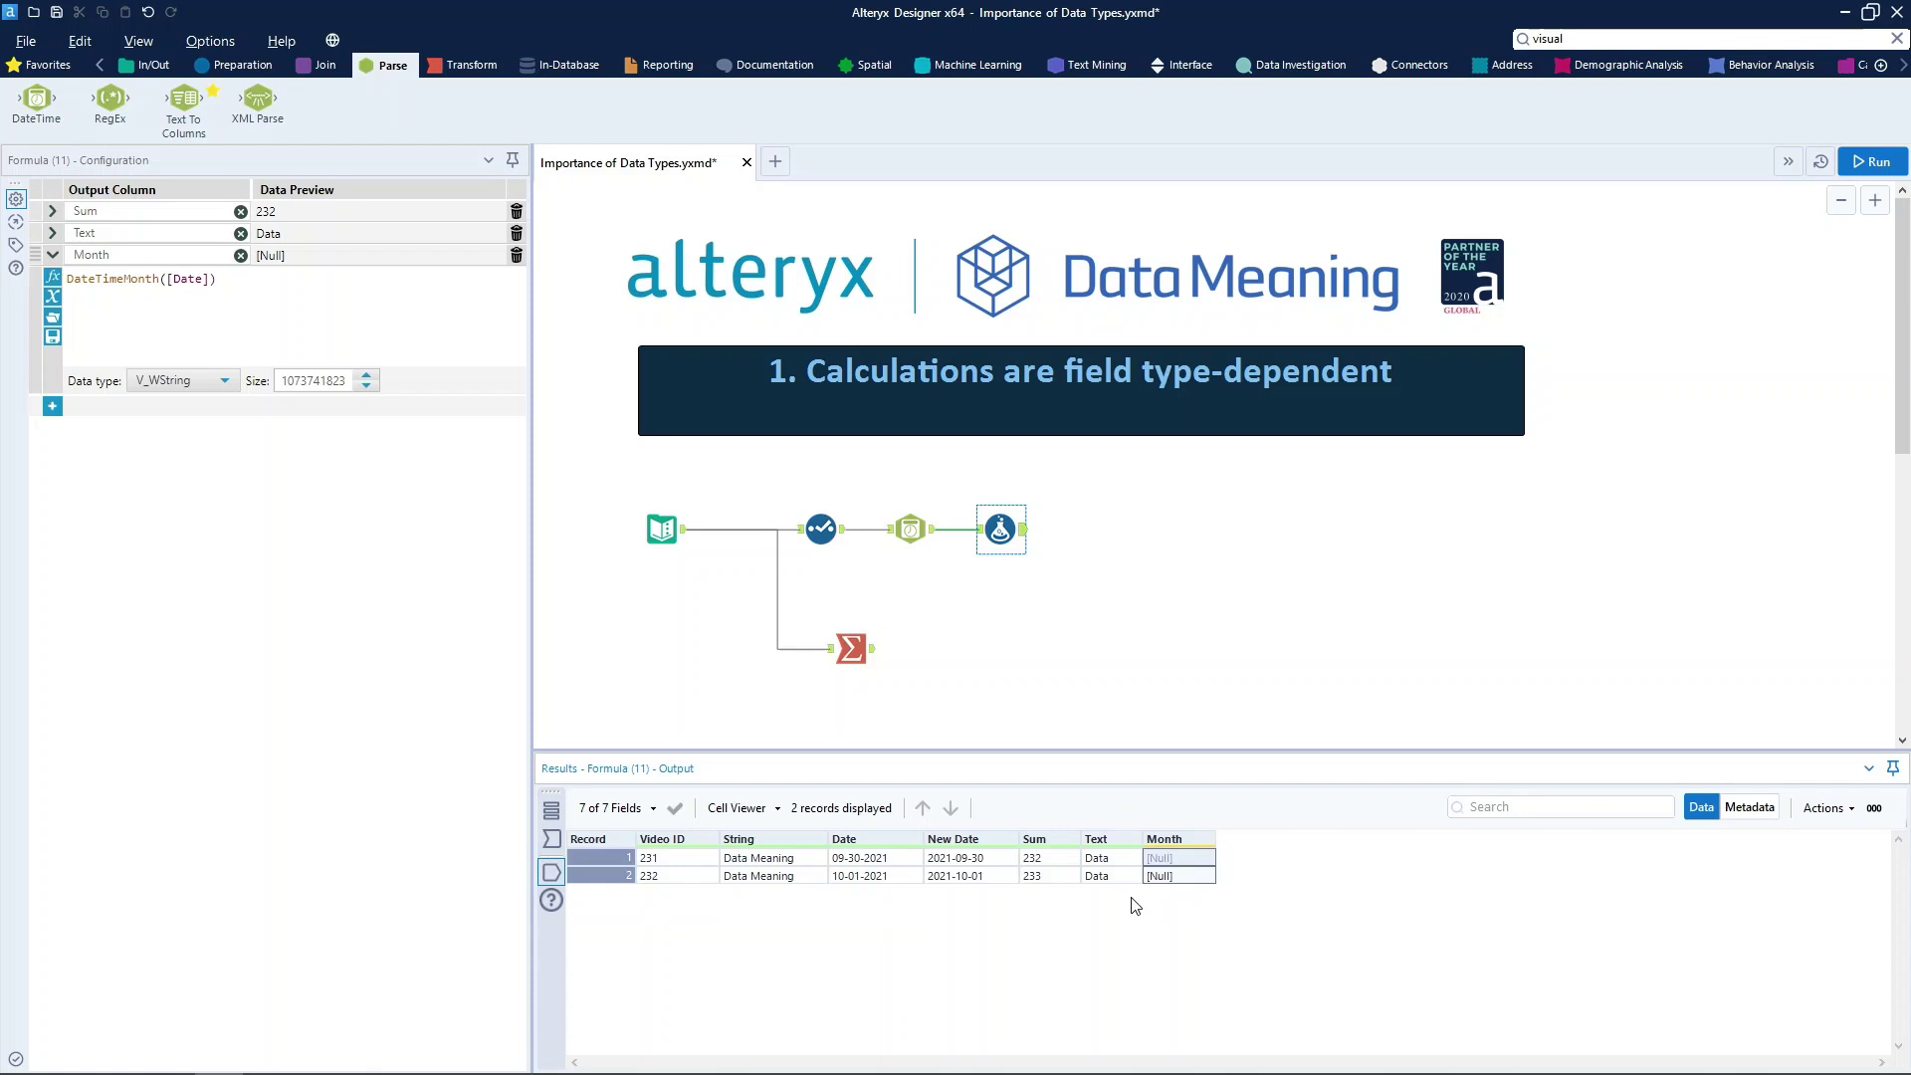
click(171, 299)
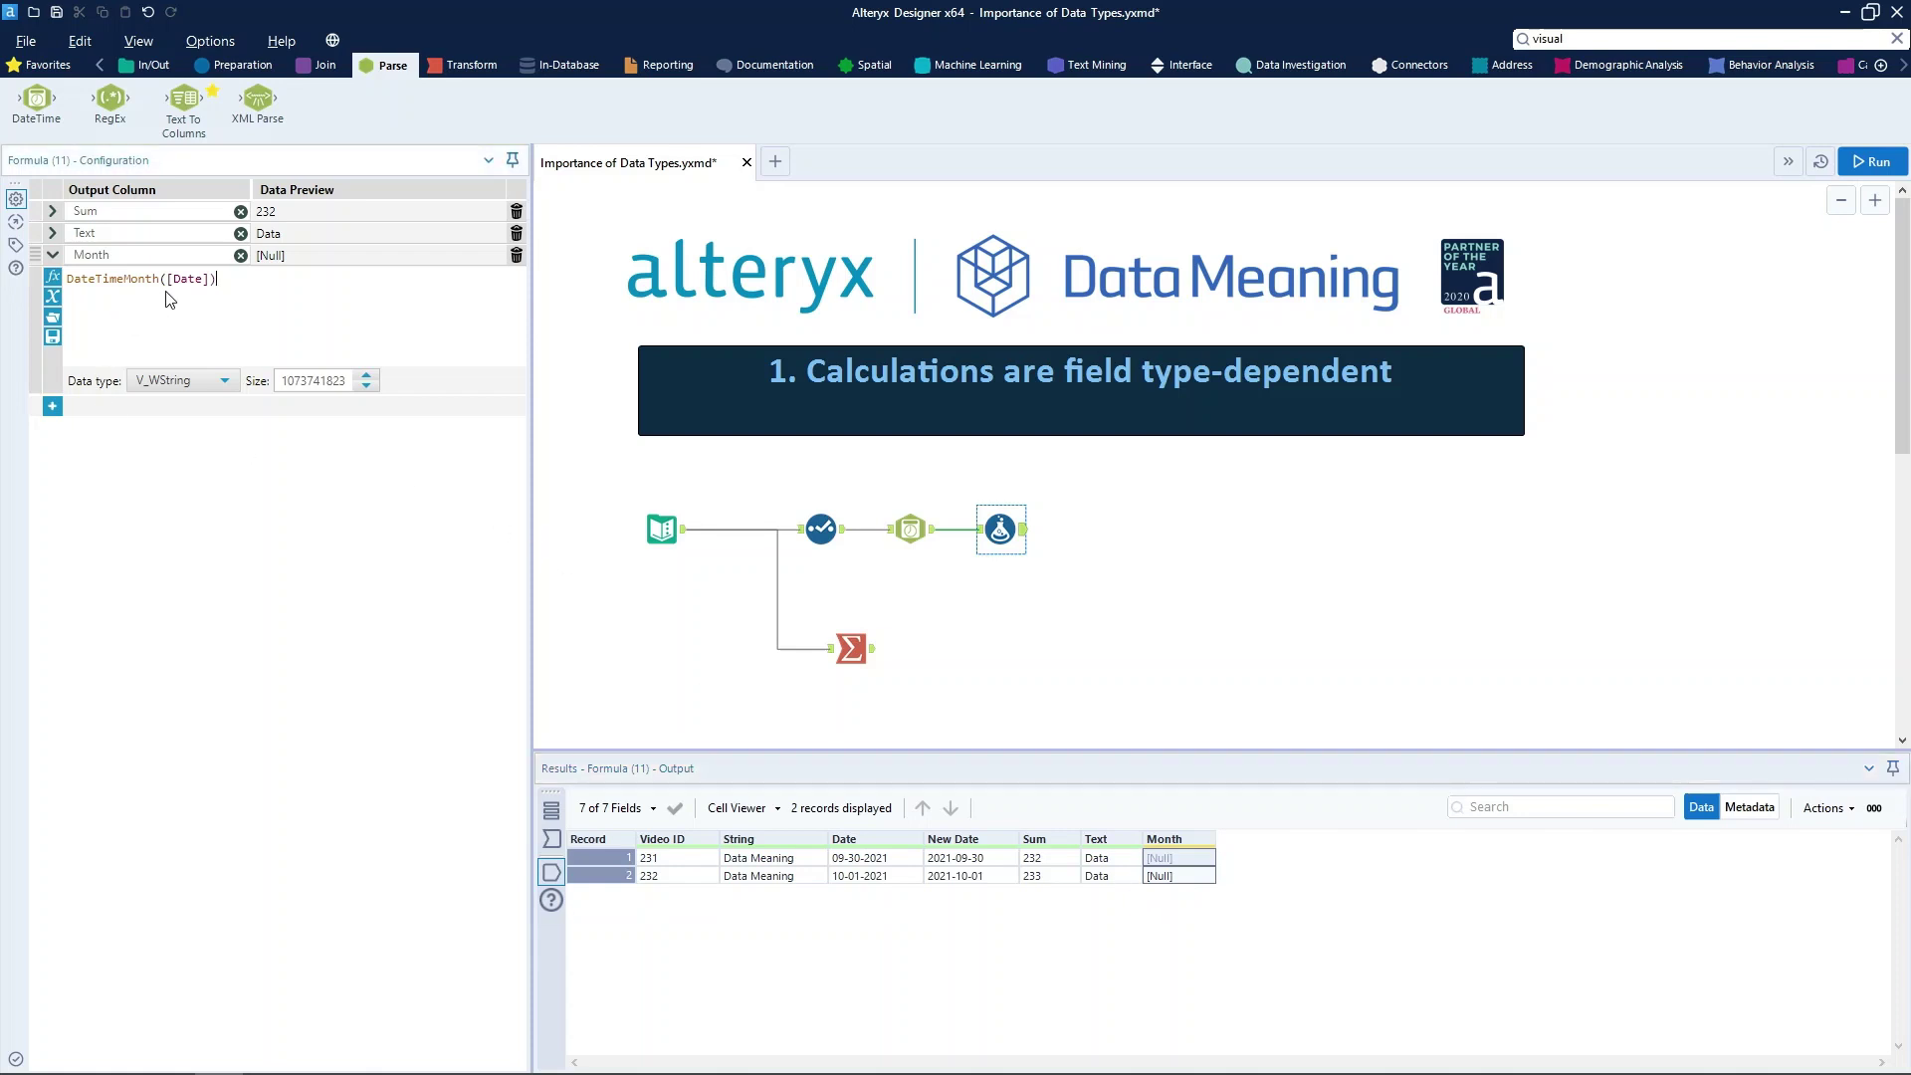
drag(169, 280, 205, 279)
click(681, 538)
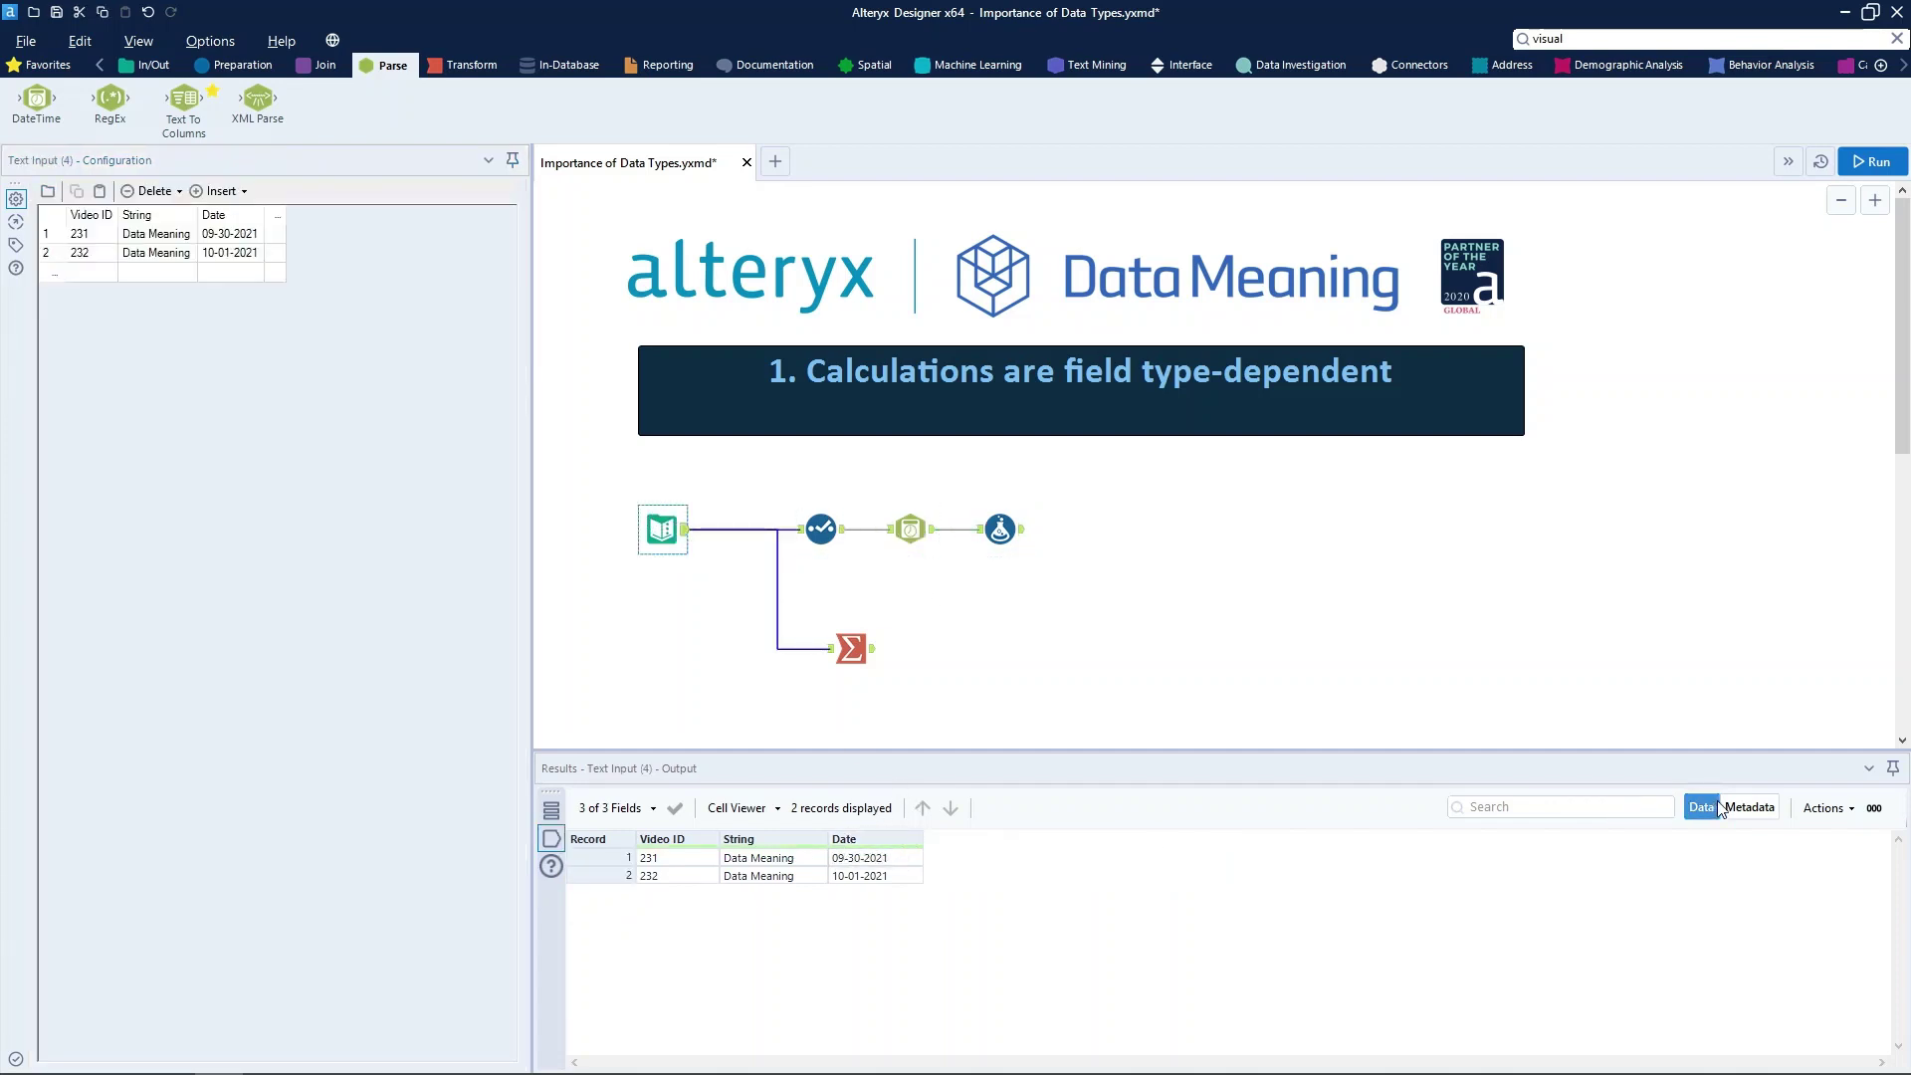
click(768, 901)
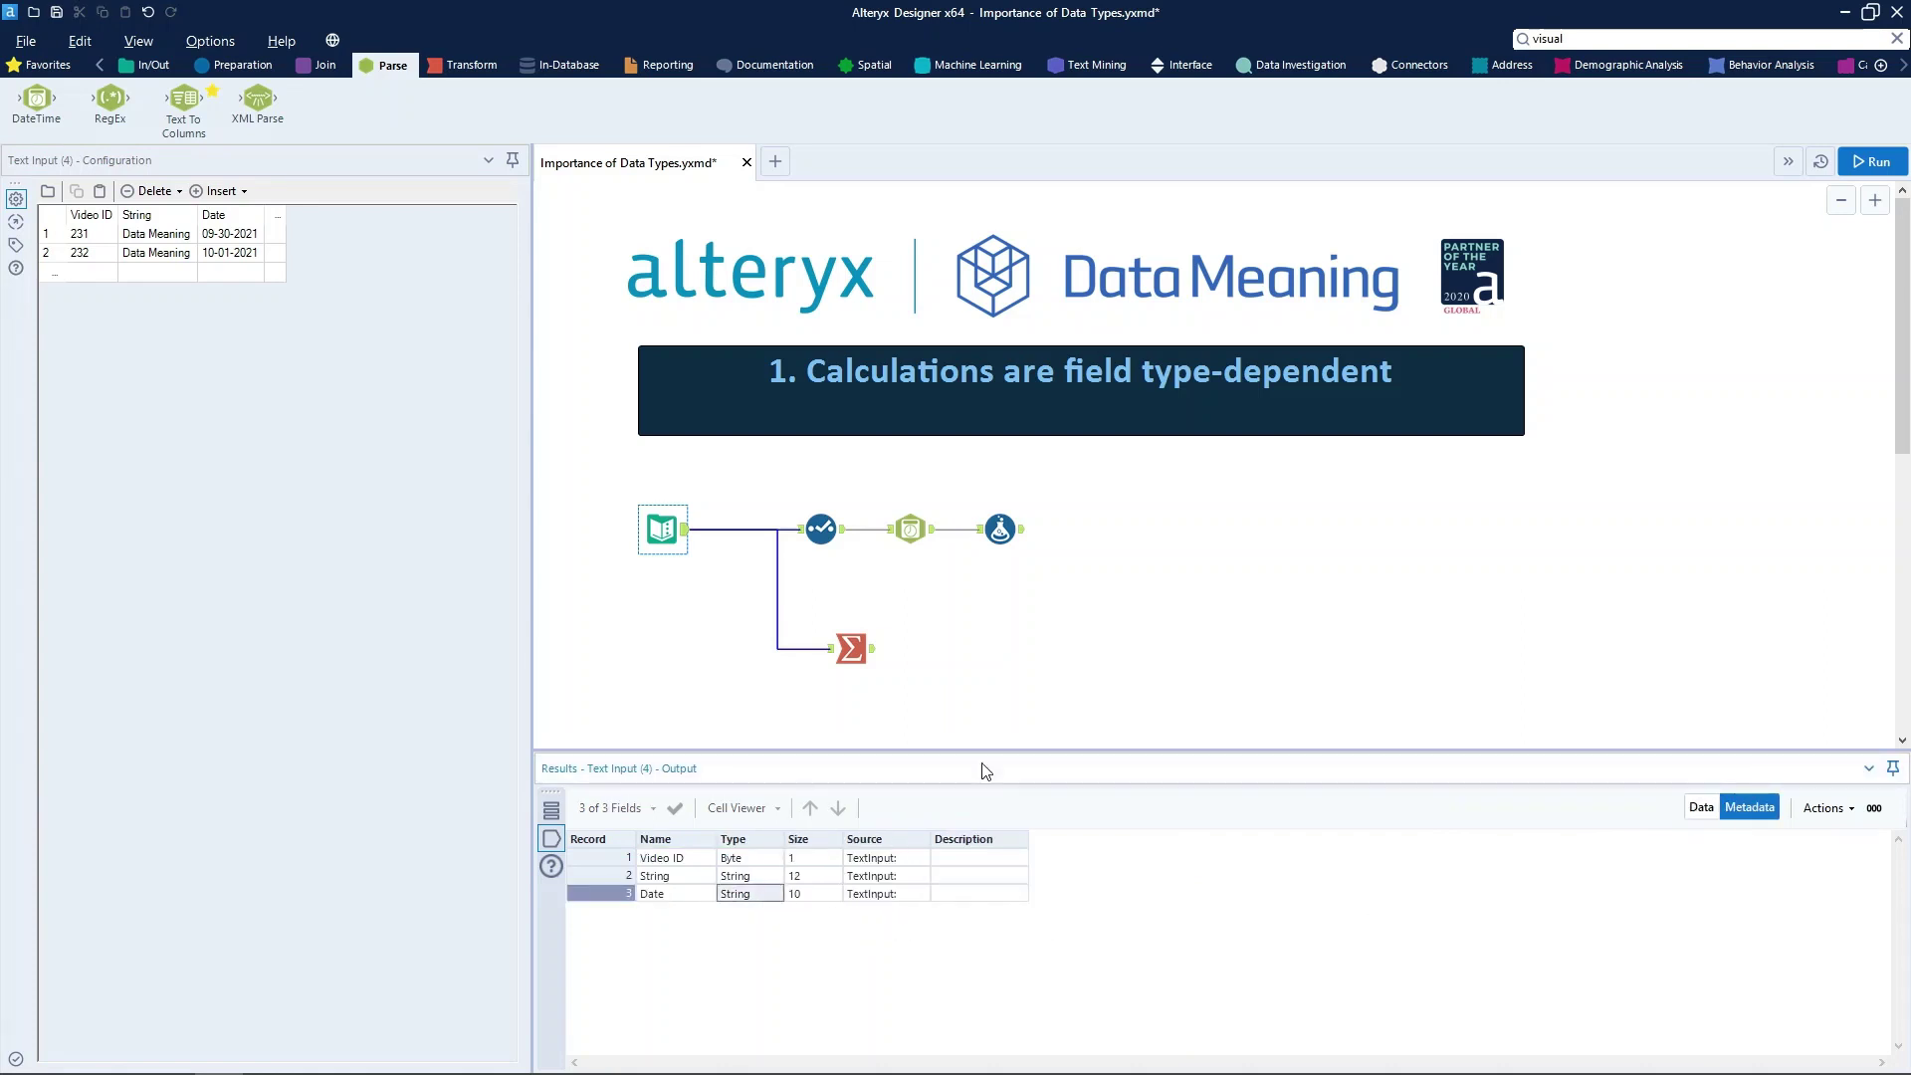
Step: Change the Month formula to DateTimeMonth([New Date]) and set its data type to Int16
key(ctrl+r)
click(1011, 539)
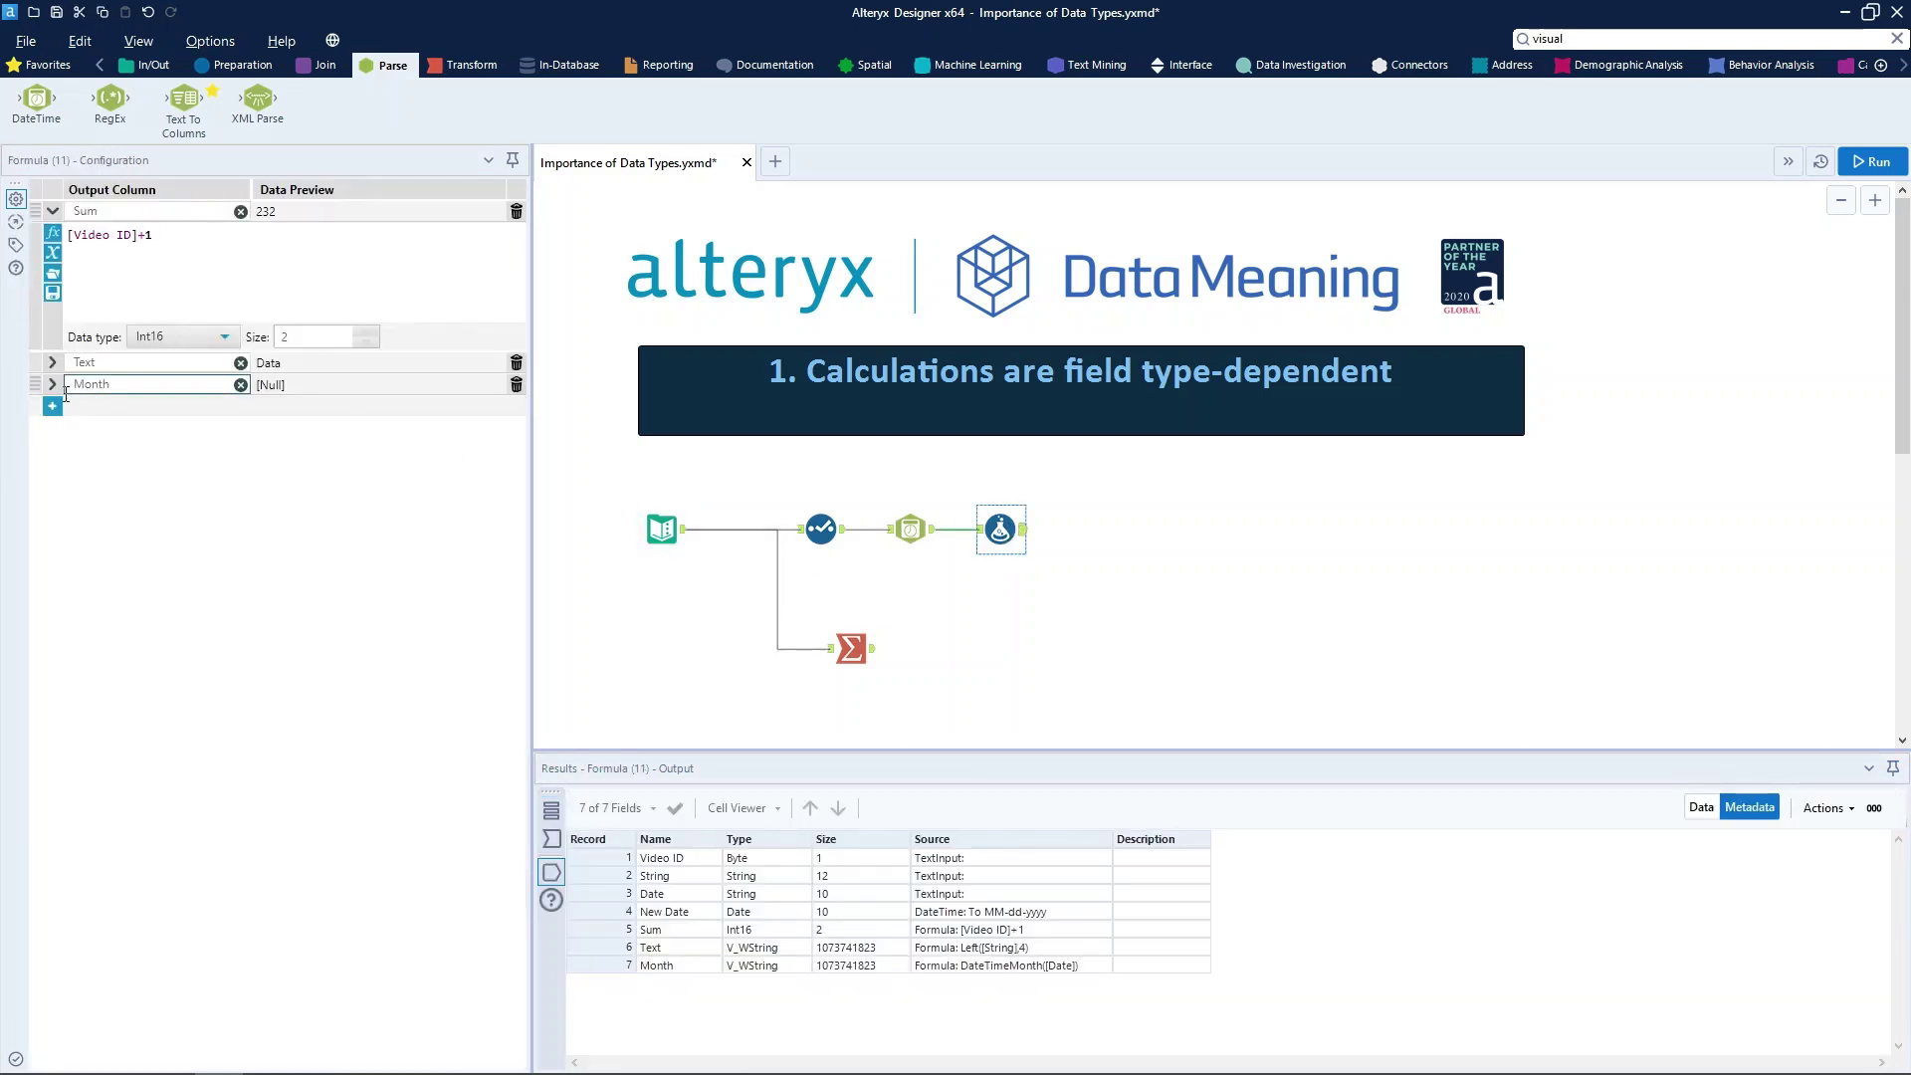
click(193, 426)
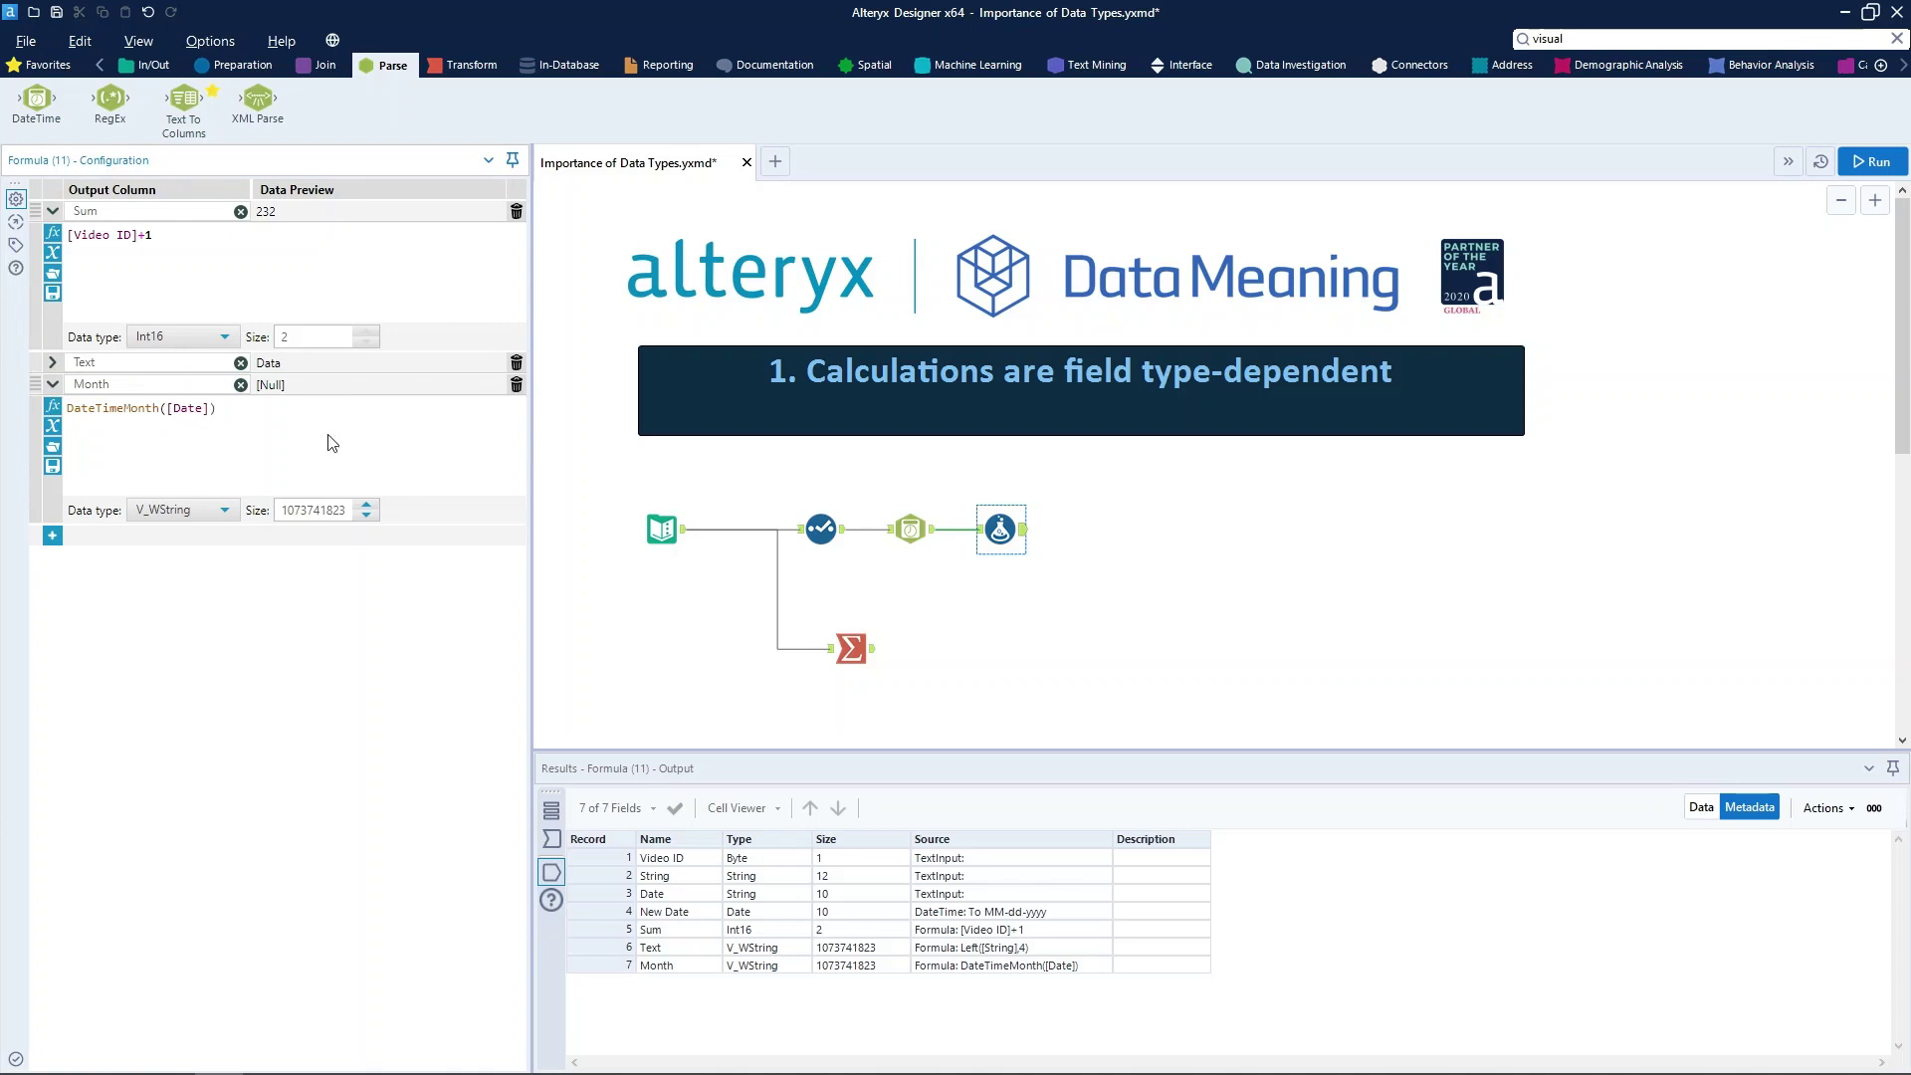
key(BackSpace)
key(BackSpace)
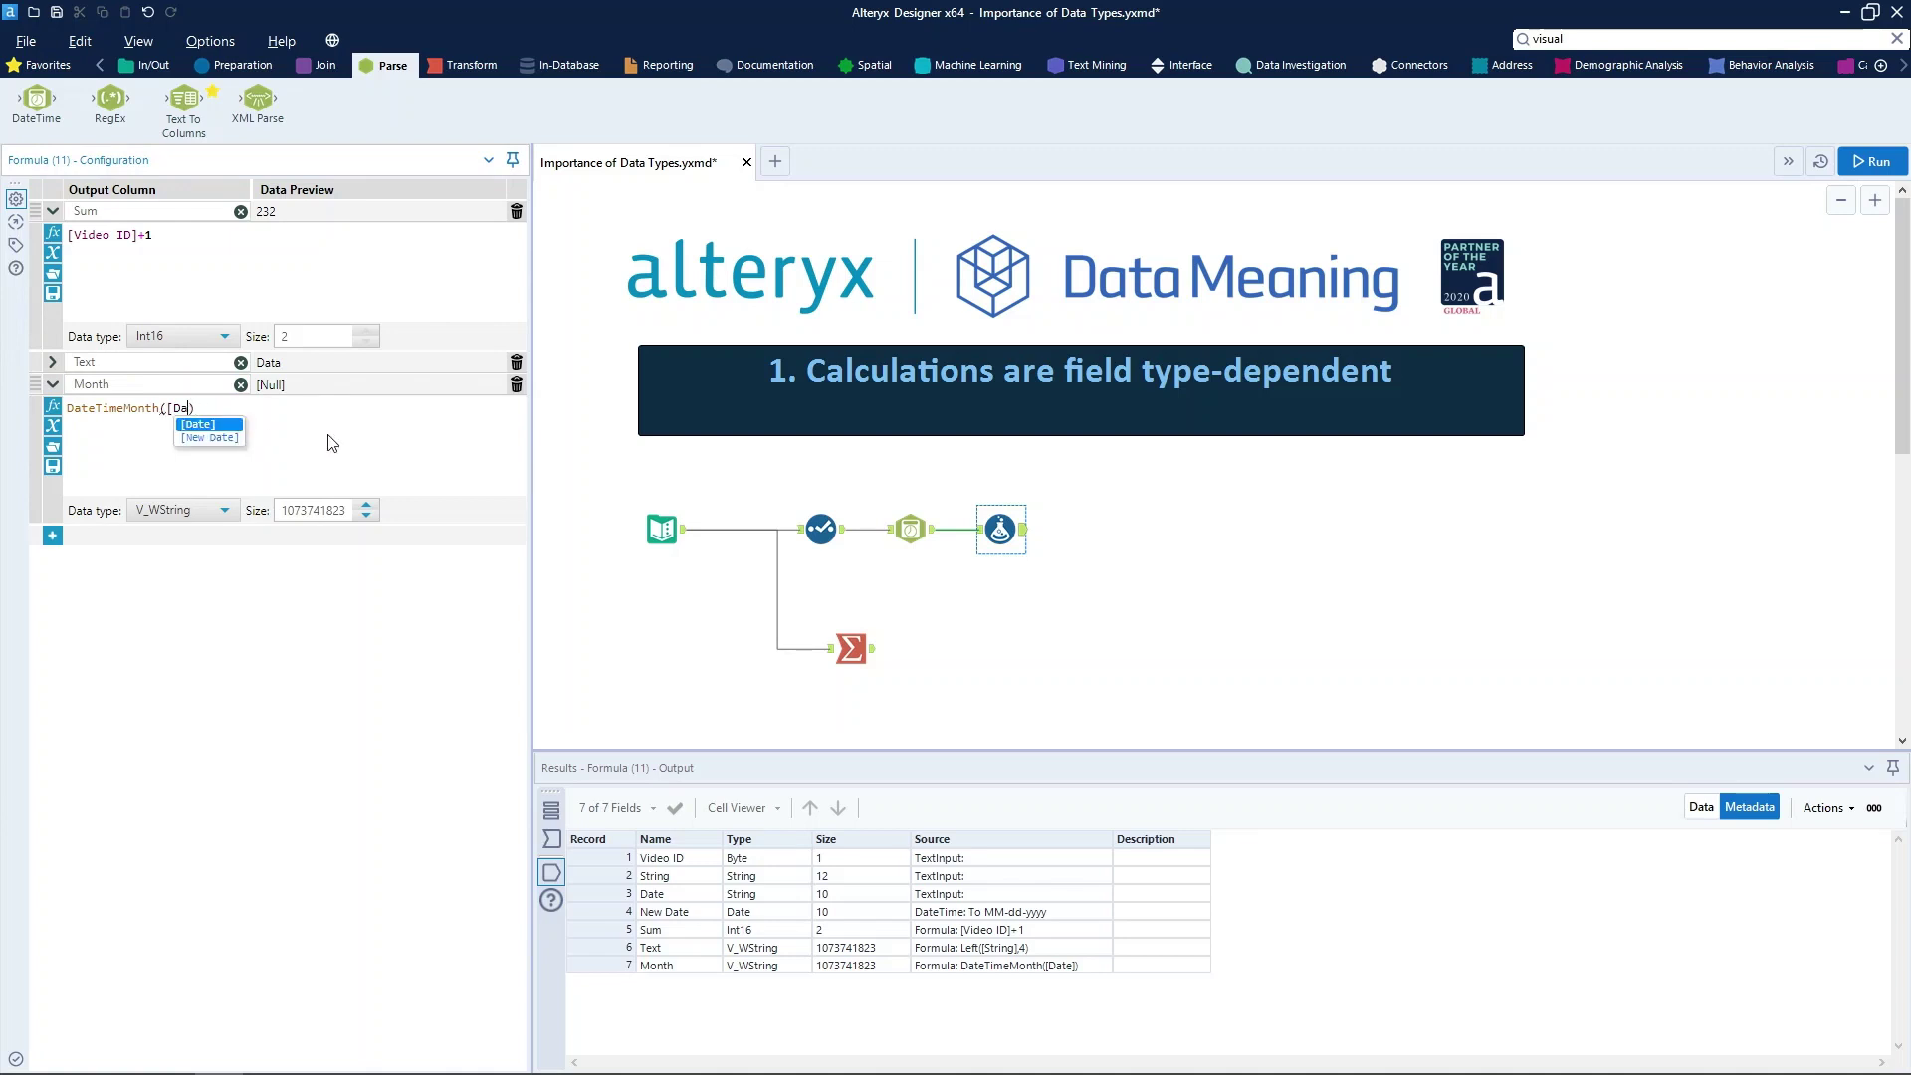
click(206, 438)
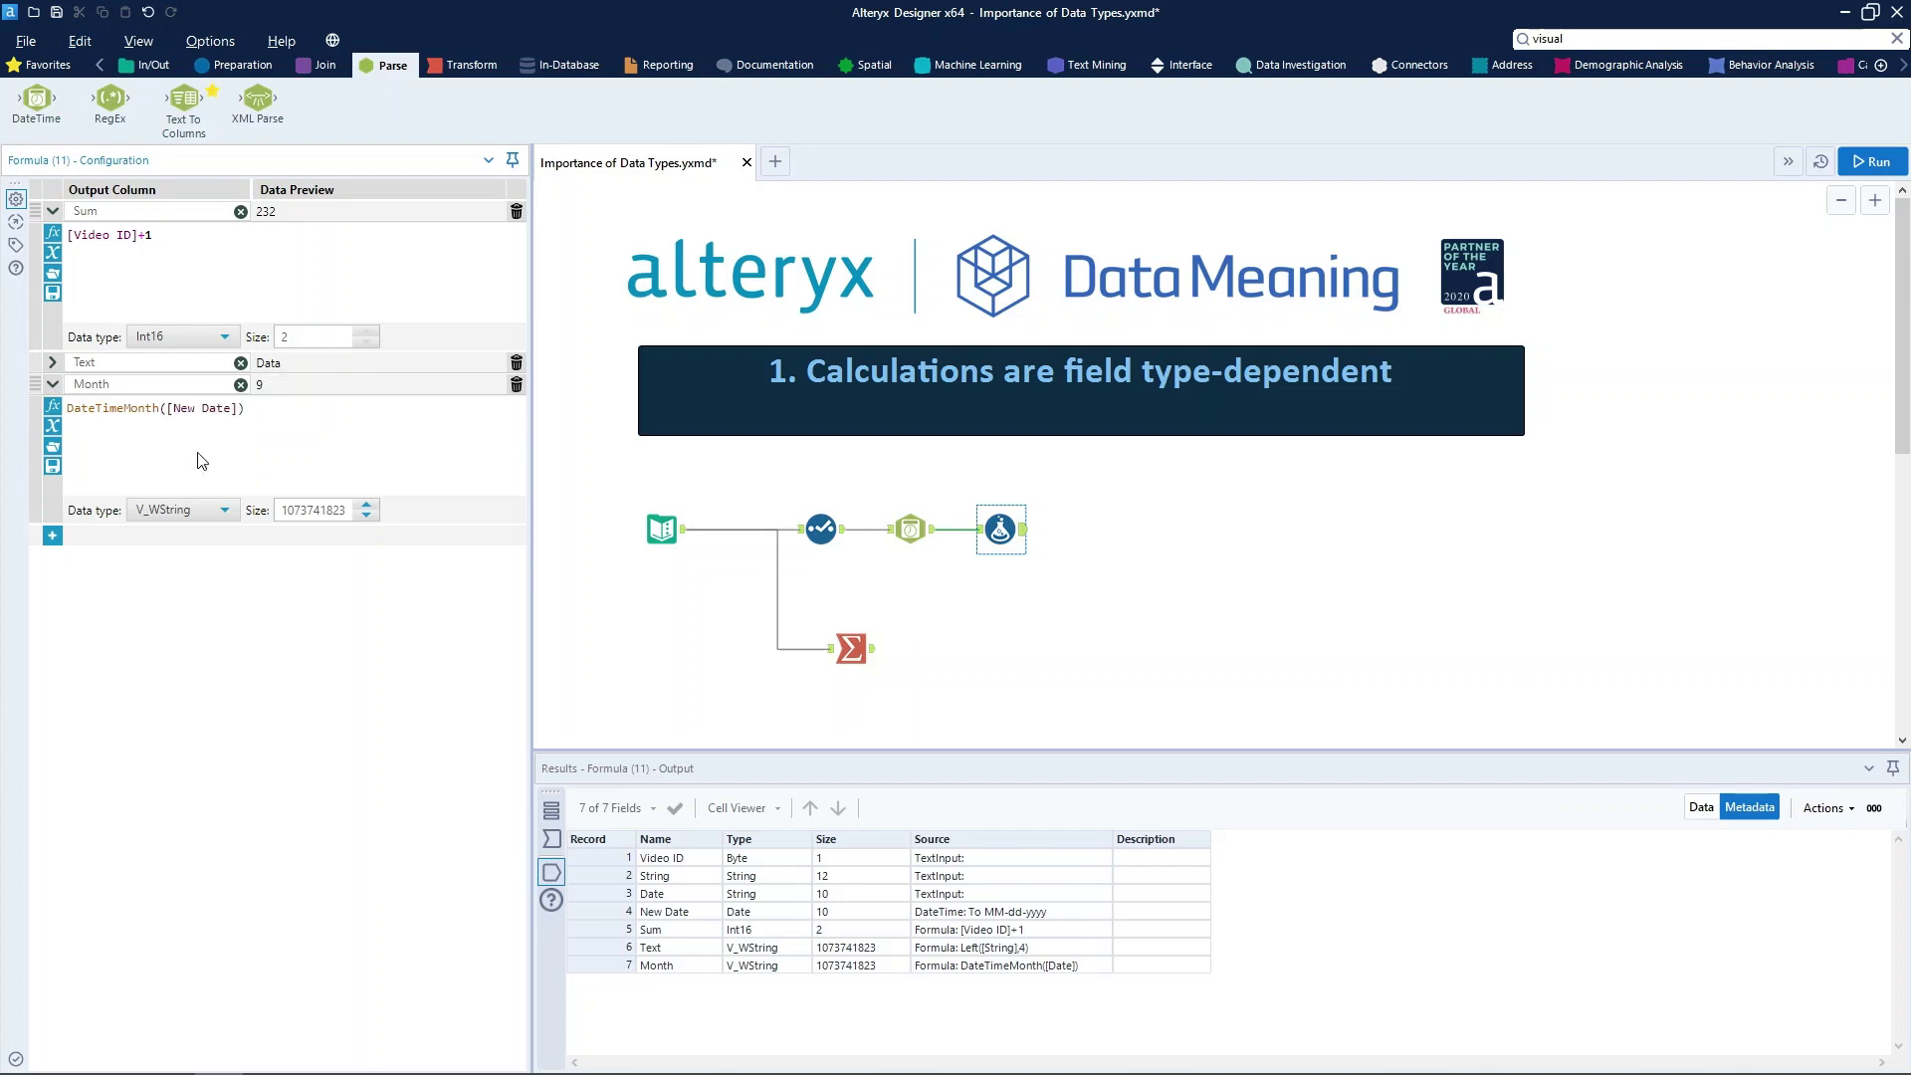
click(193, 508)
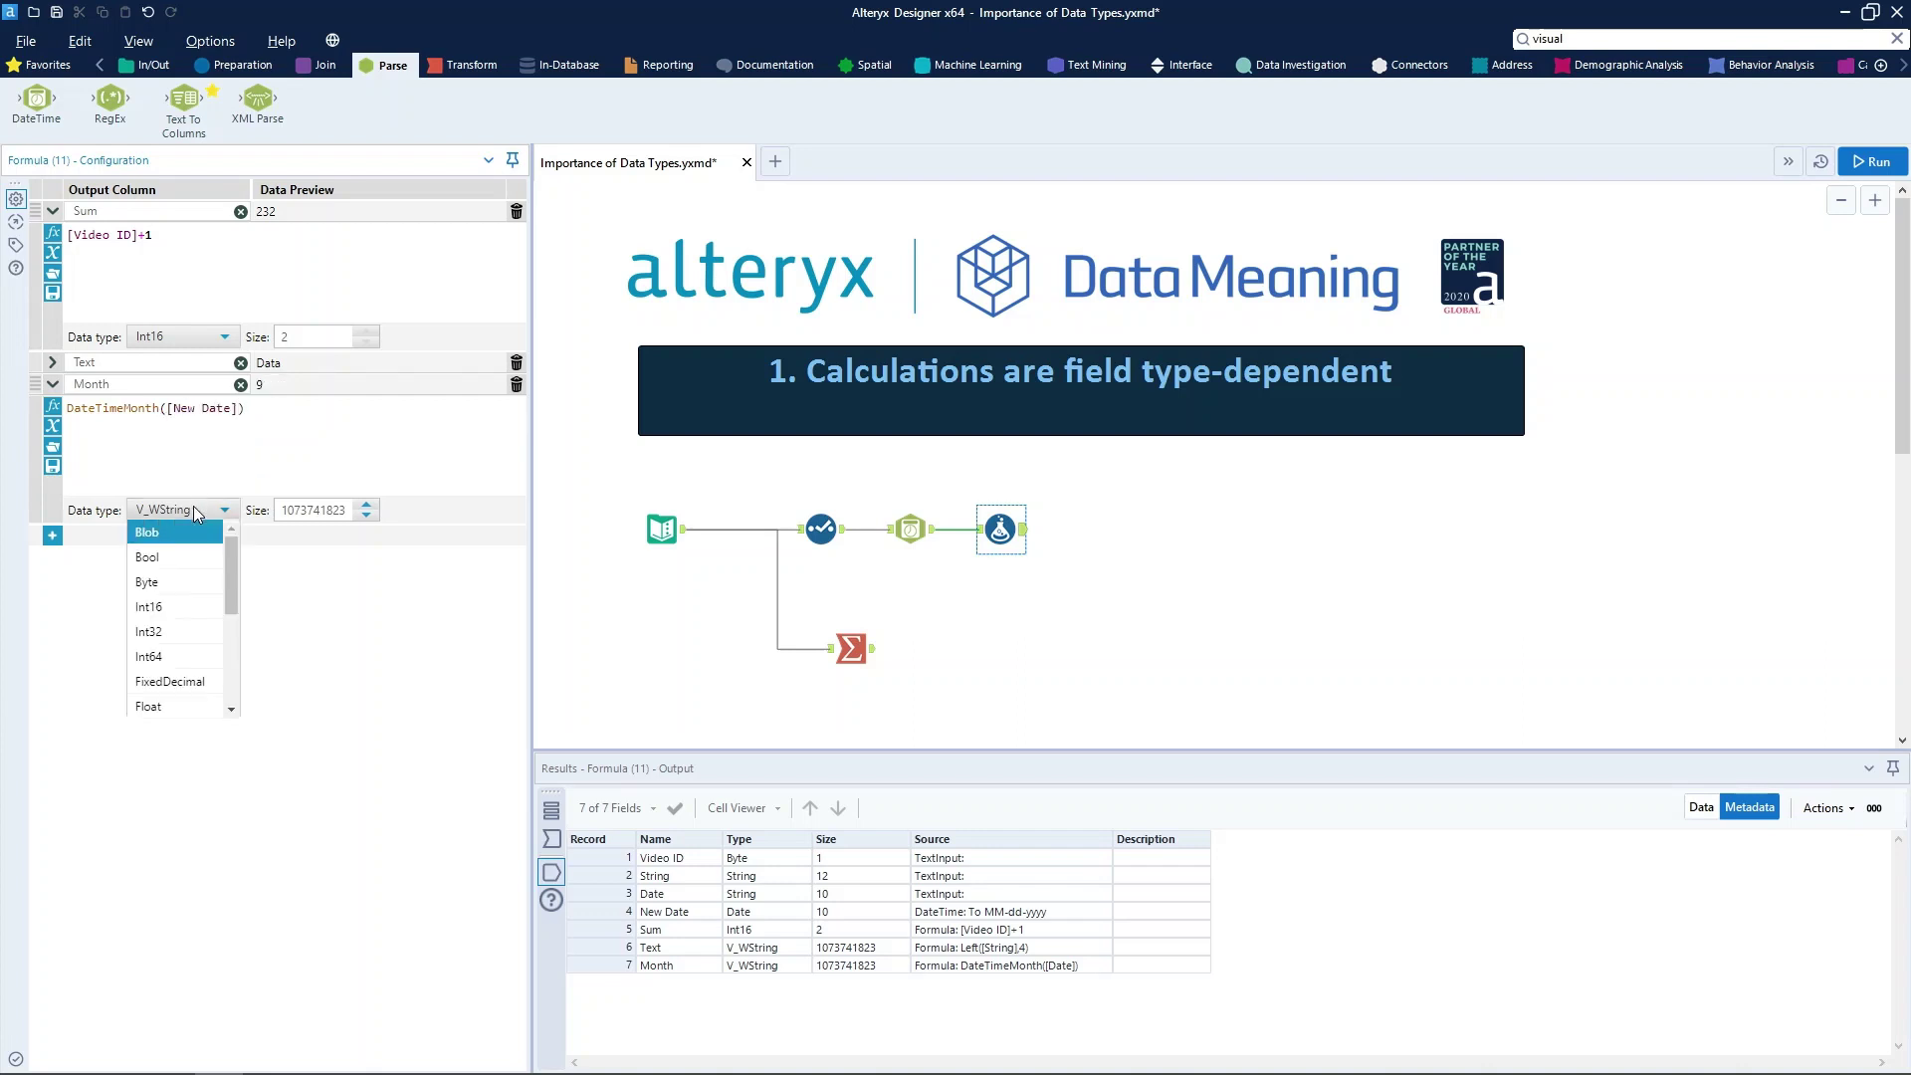
click(192, 607)
click(56, 391)
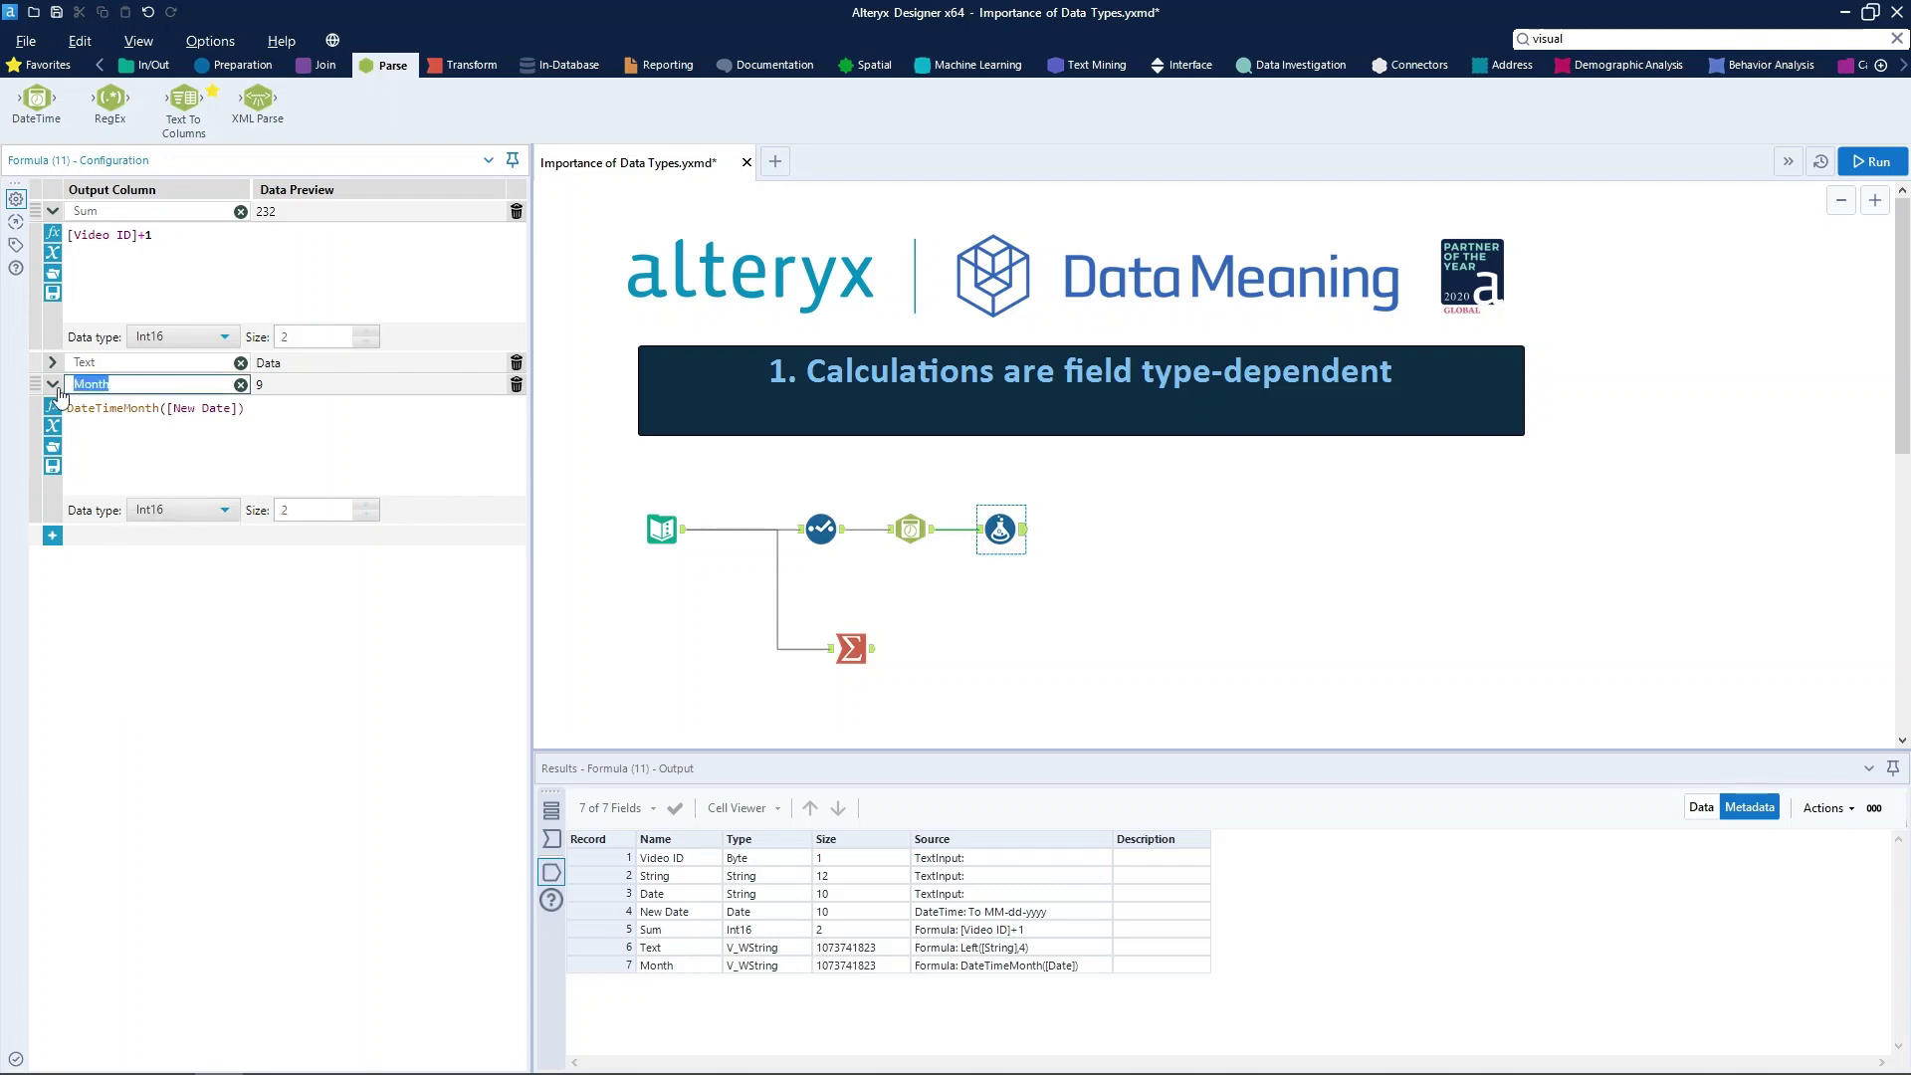
click(146, 473)
Step: Rerun the workflow and show Month returning 9 and 10 in the Formula output
click(1019, 601)
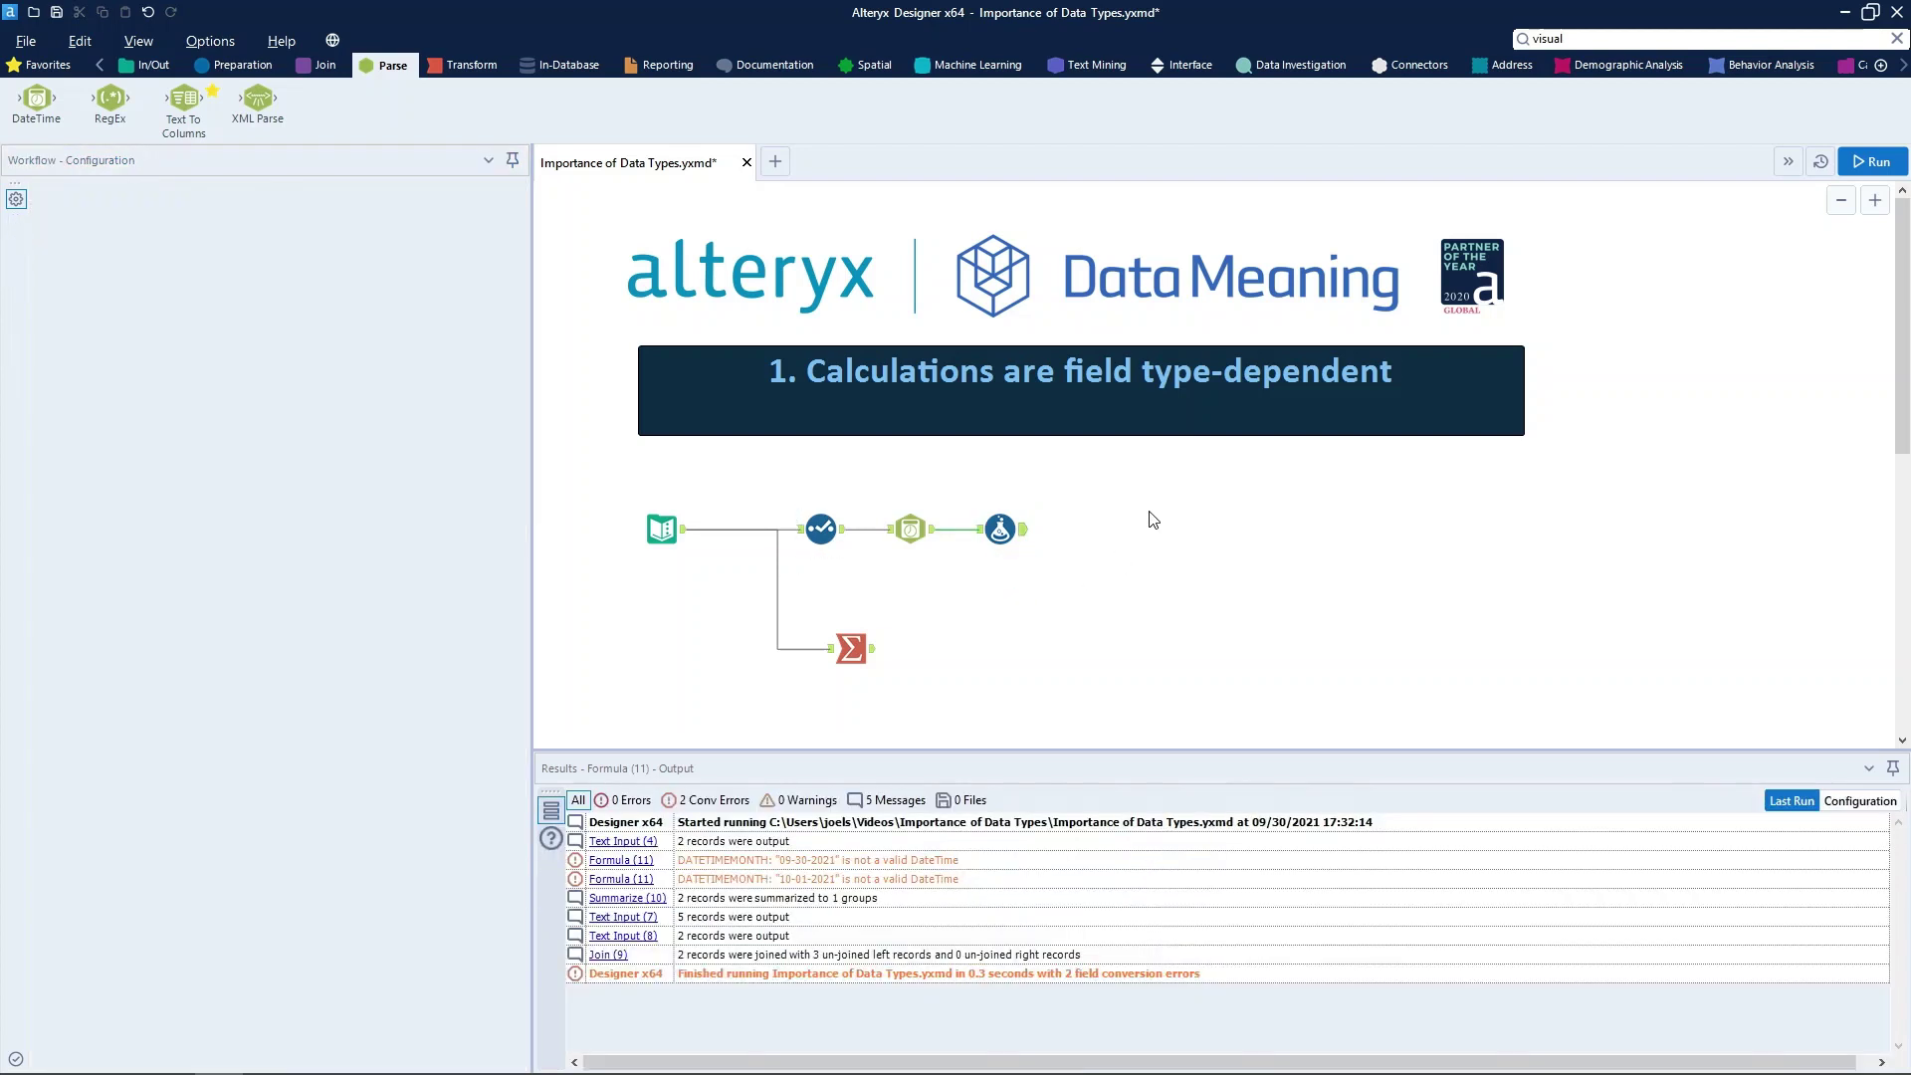
click(1863, 161)
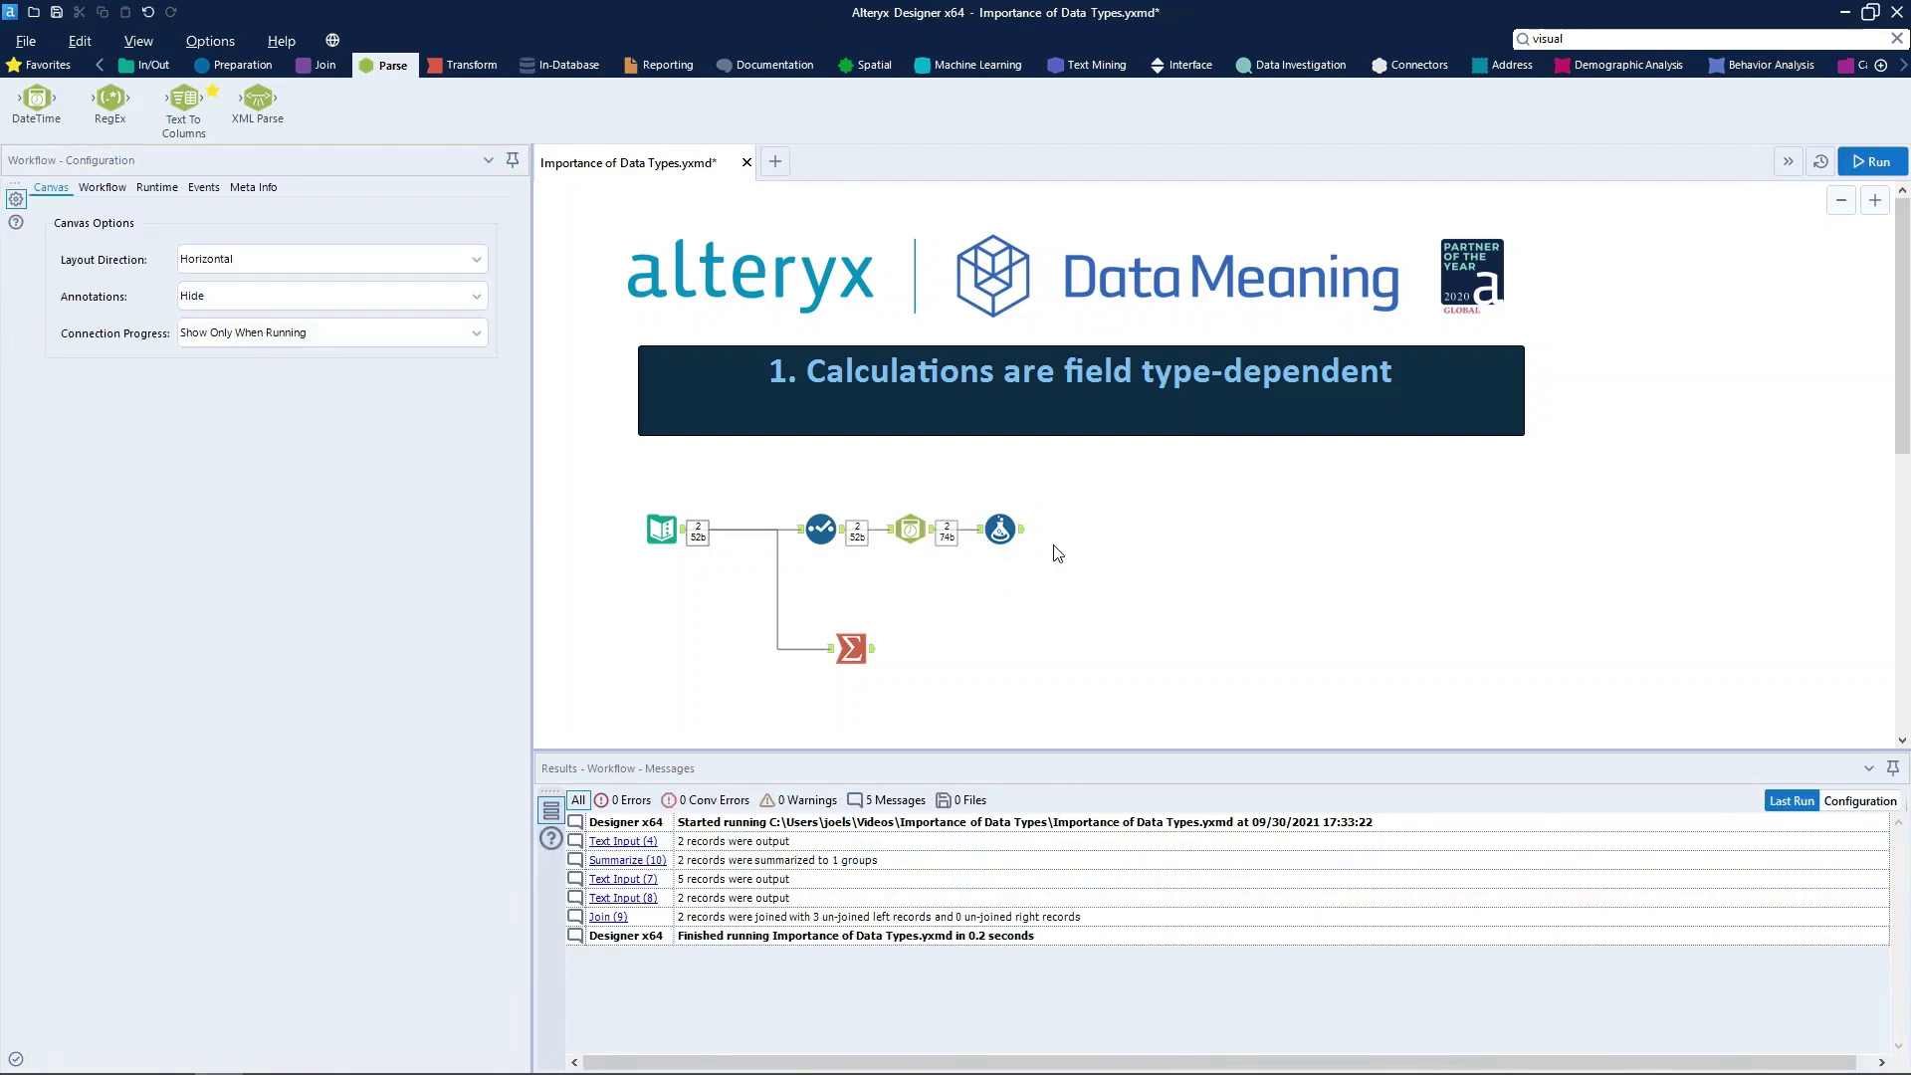
click(1001, 529)
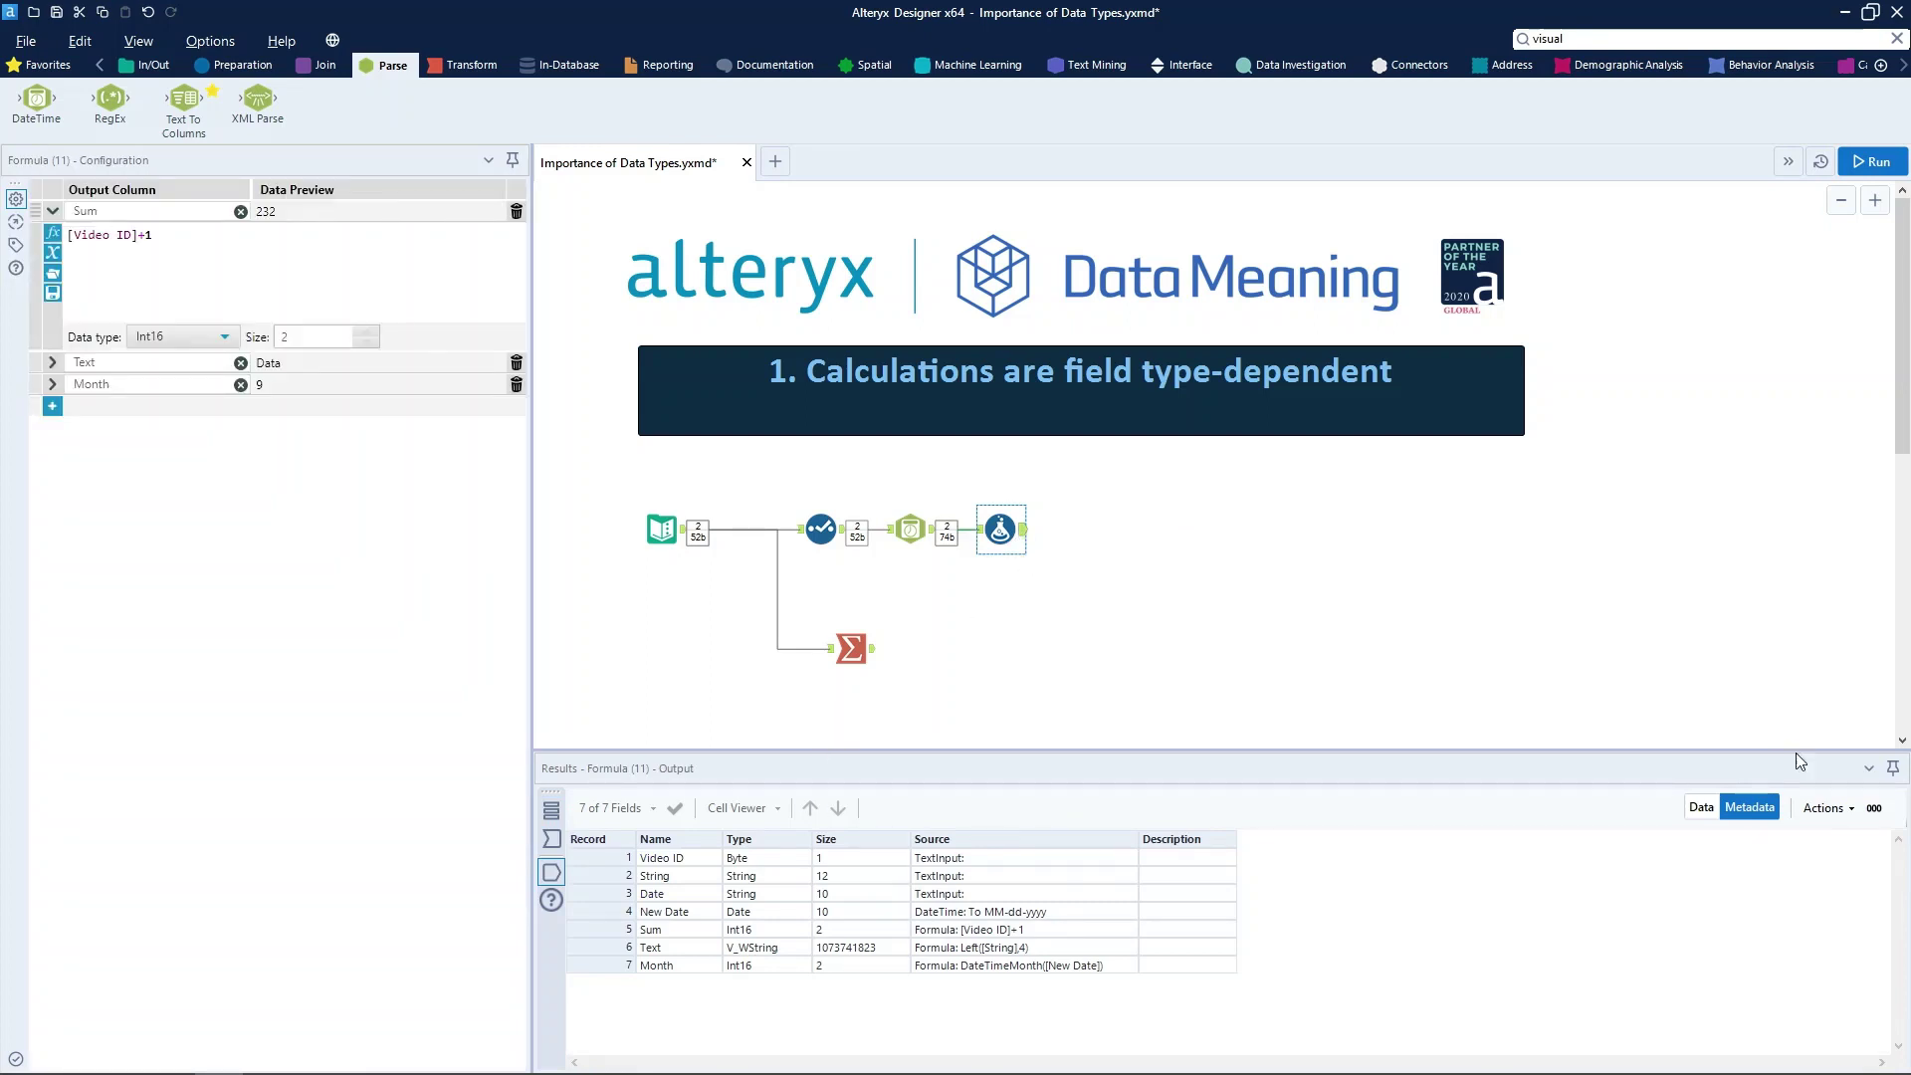
click(1709, 806)
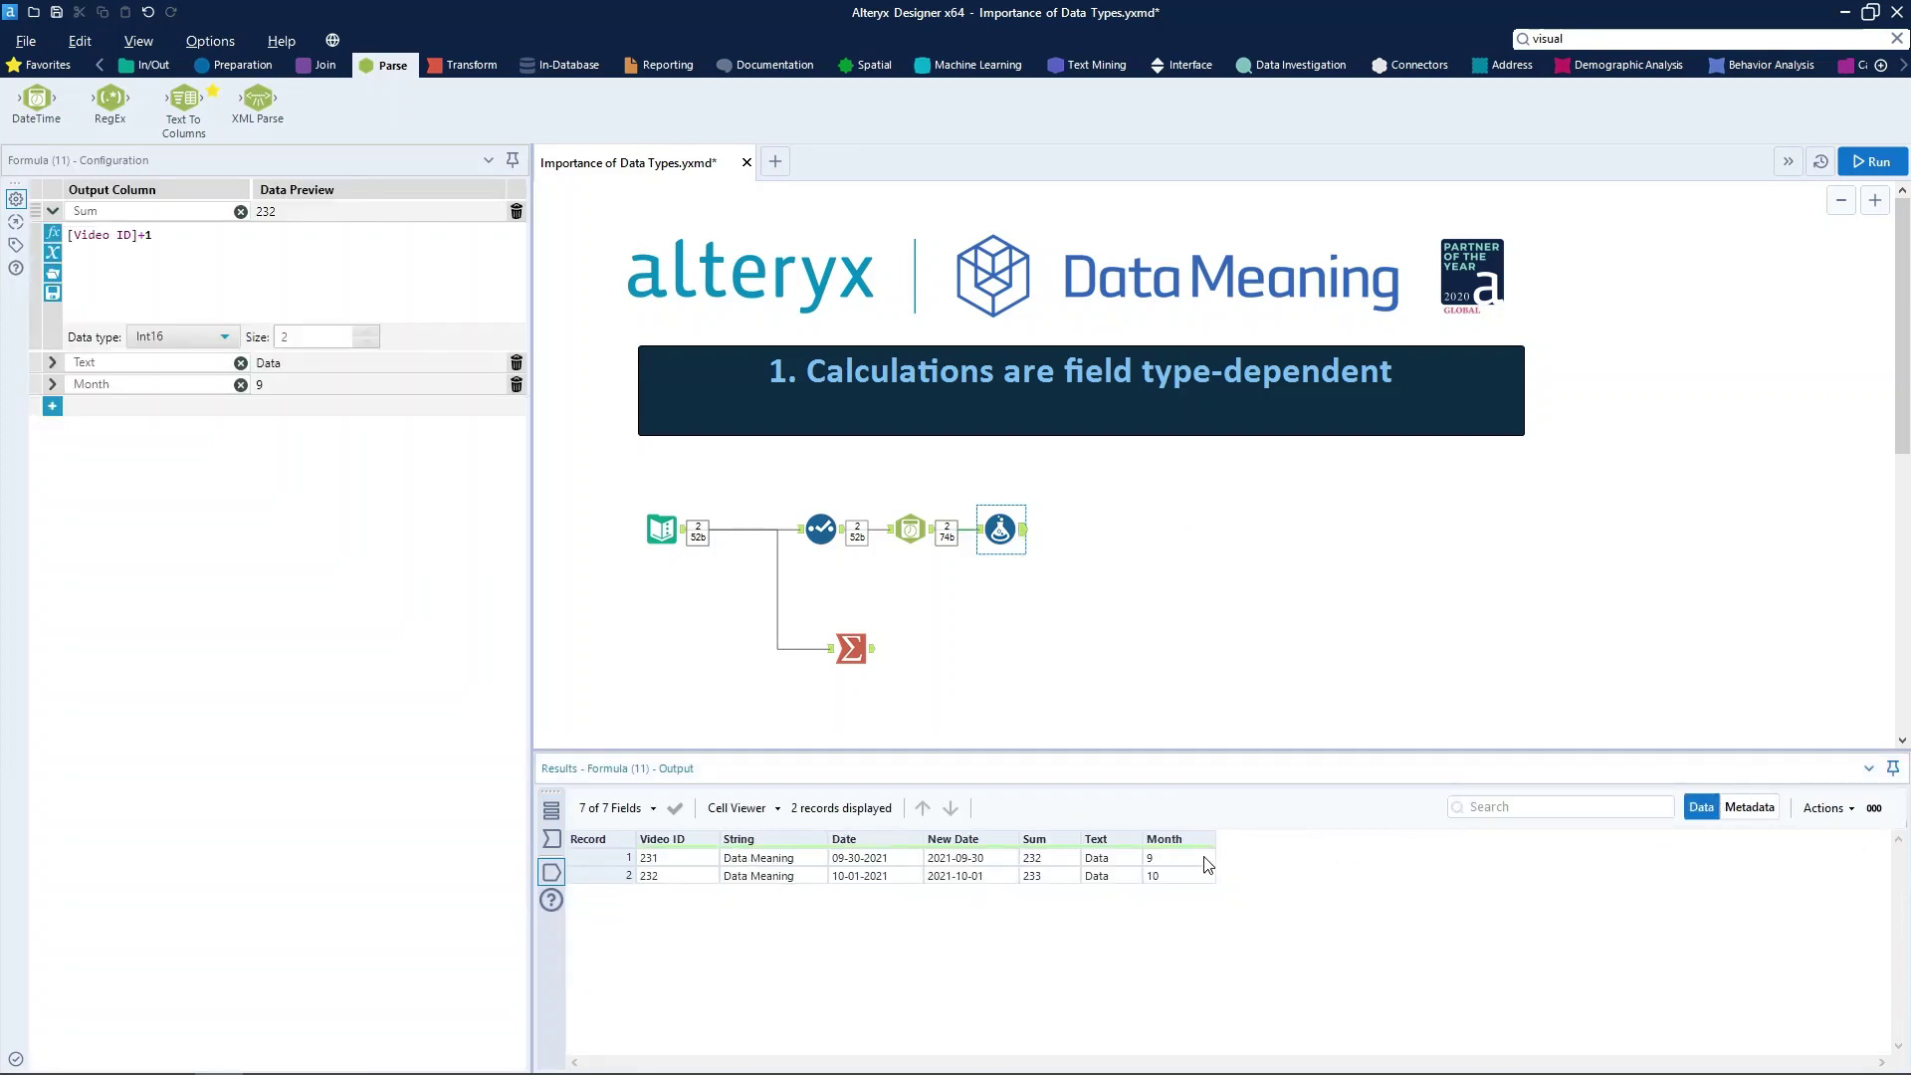
drag(1205, 856, 1203, 888)
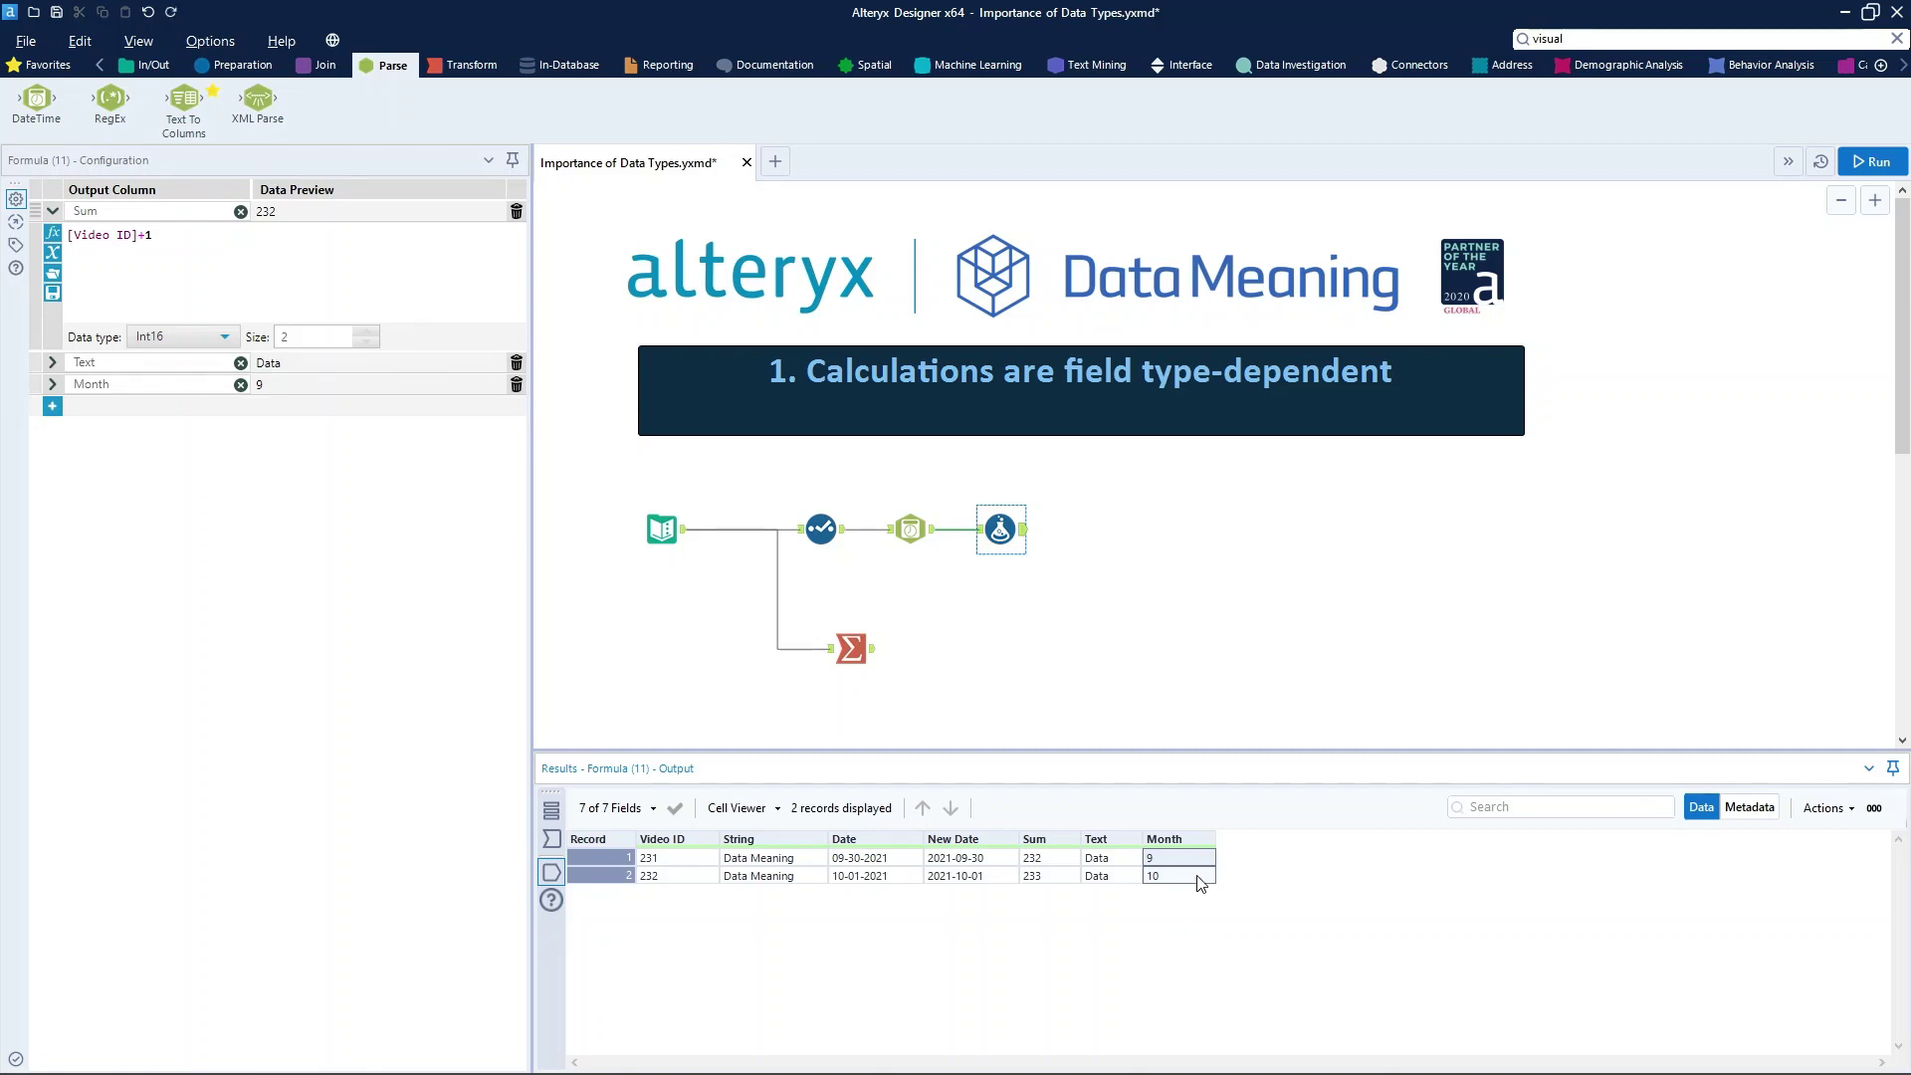
Step: Show the Summarize tool averaging Video ID into Avg_Video ID, yielding 231.5
click(865, 657)
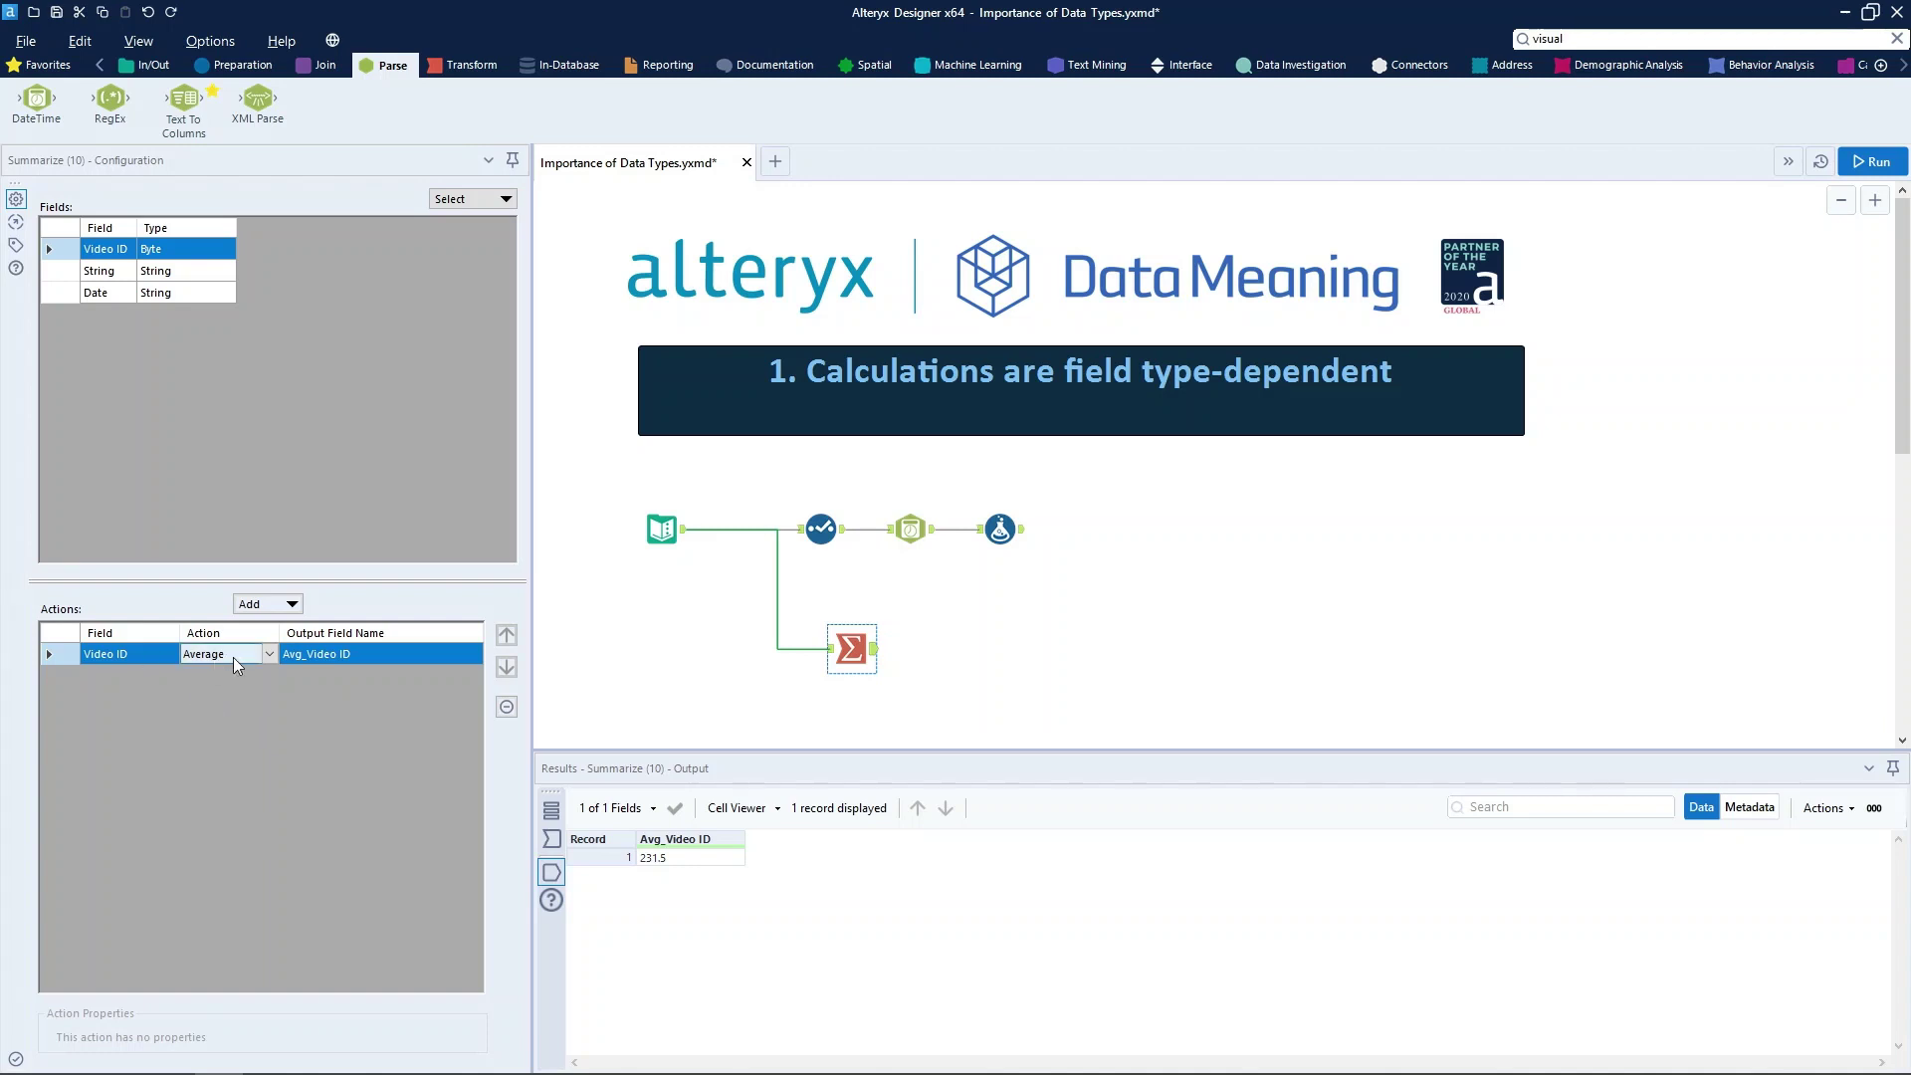
click(661, 862)
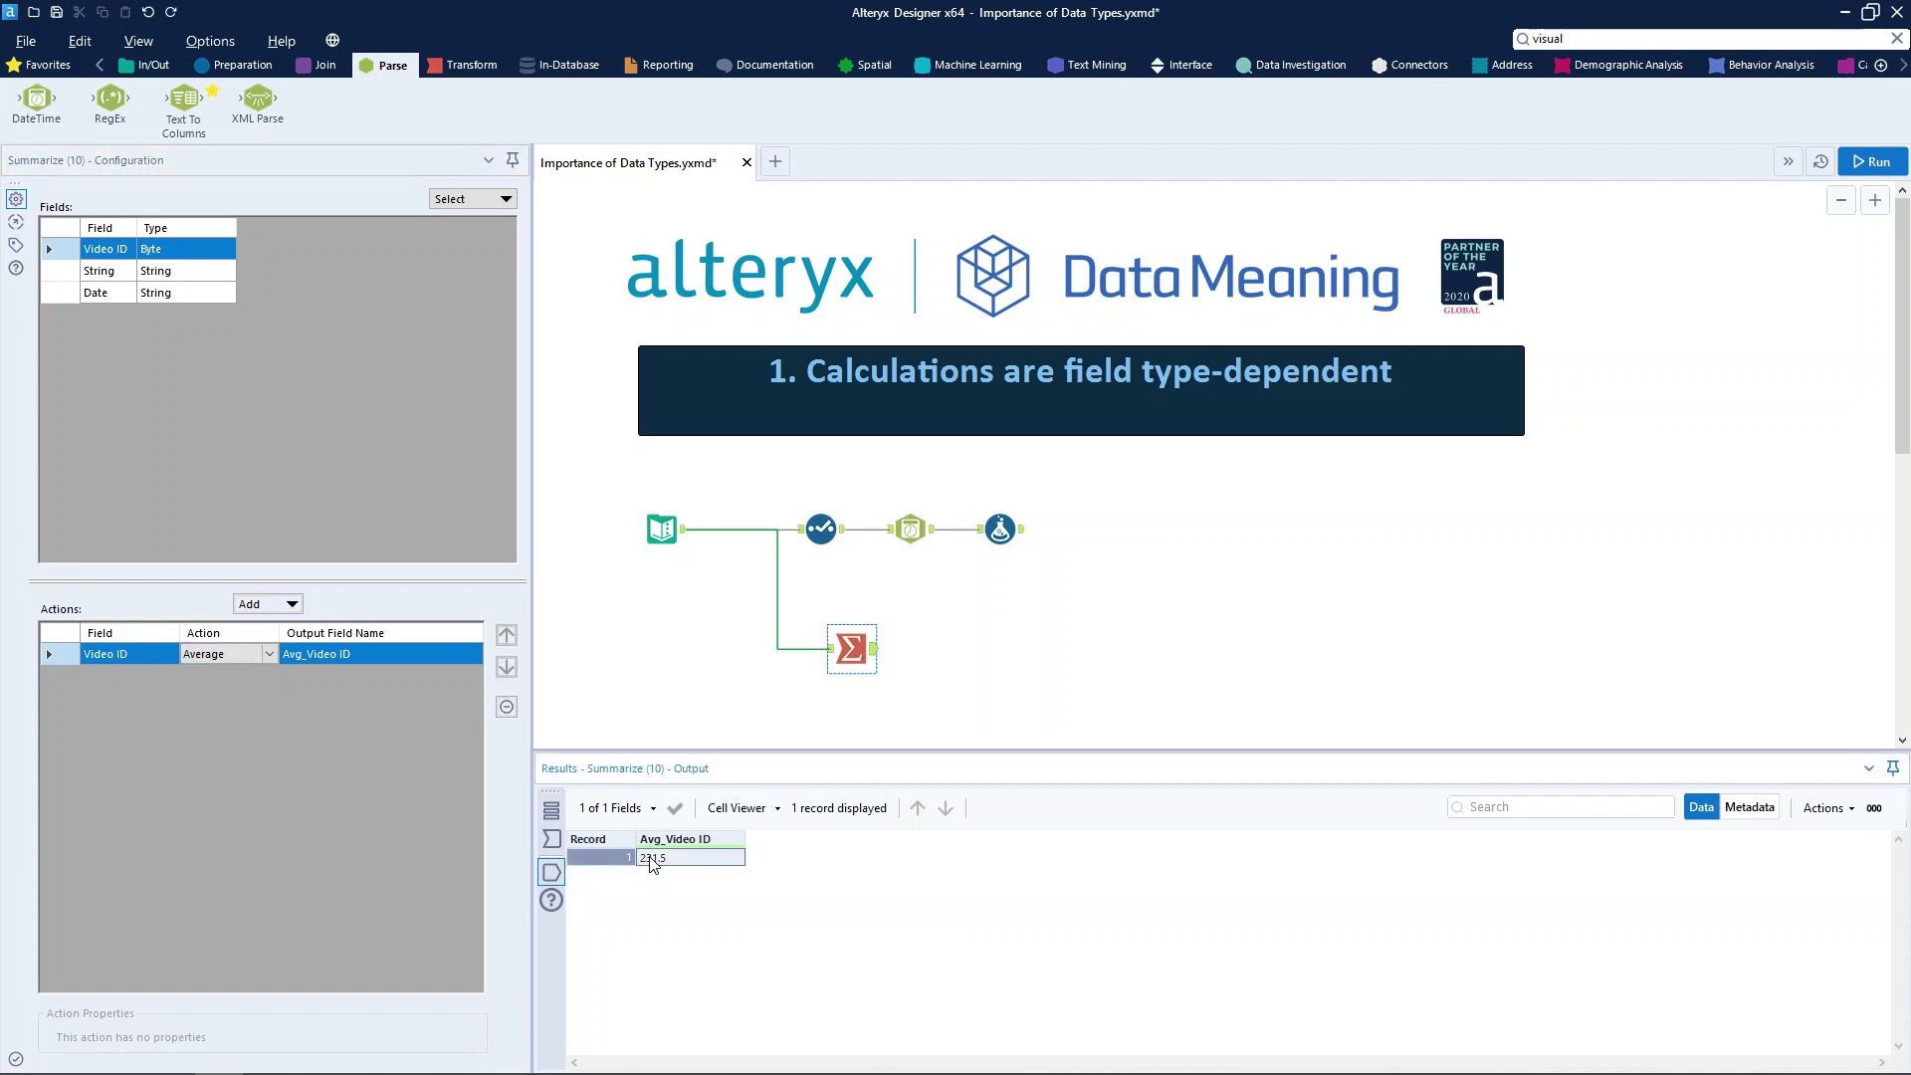
Step: Remove the Video ID Average action from the Summarize tool
click(508, 708)
click(510, 710)
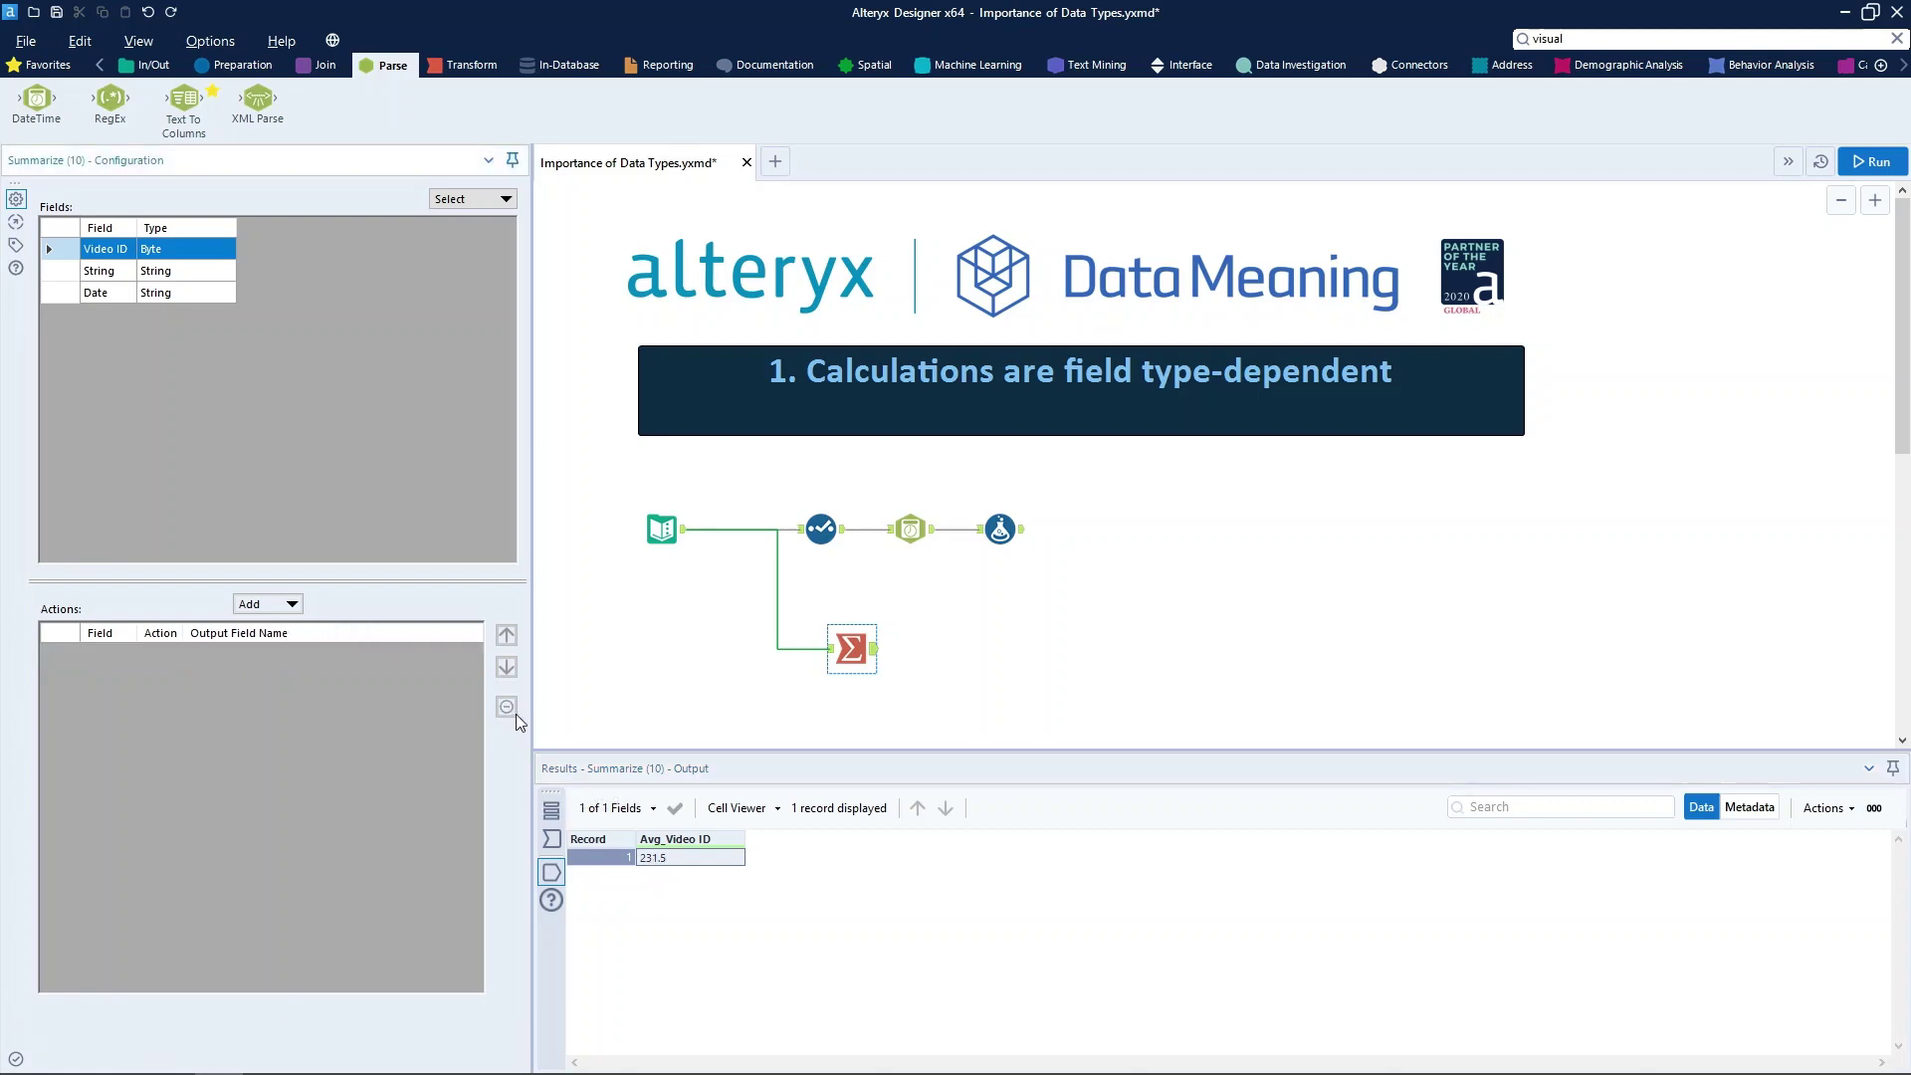
click(699, 669)
drag(732, 594, 826, 603)
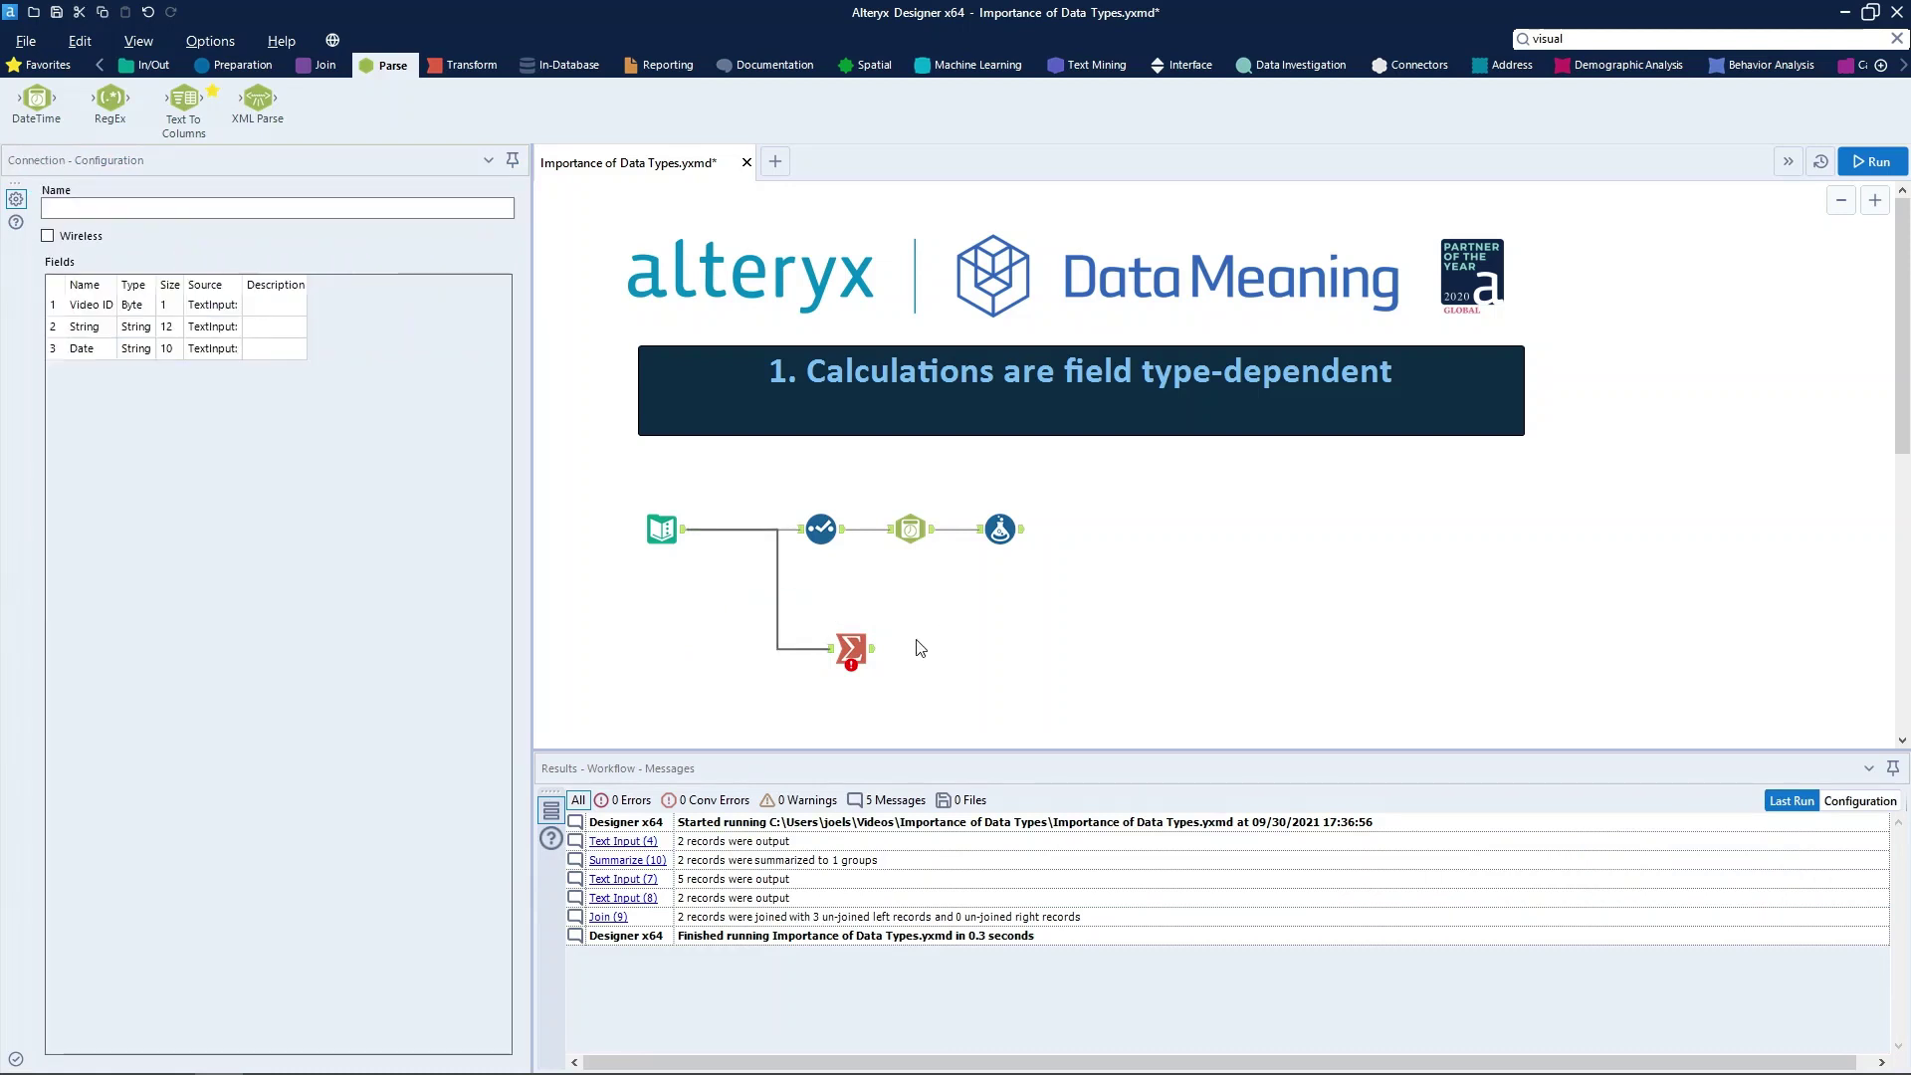
click(728, 596)
Step: Replace the Text Input-to-Summarize connection with a link from the Select tool's output
click(777, 598)
drag(758, 602, 794, 607)
key(Delete)
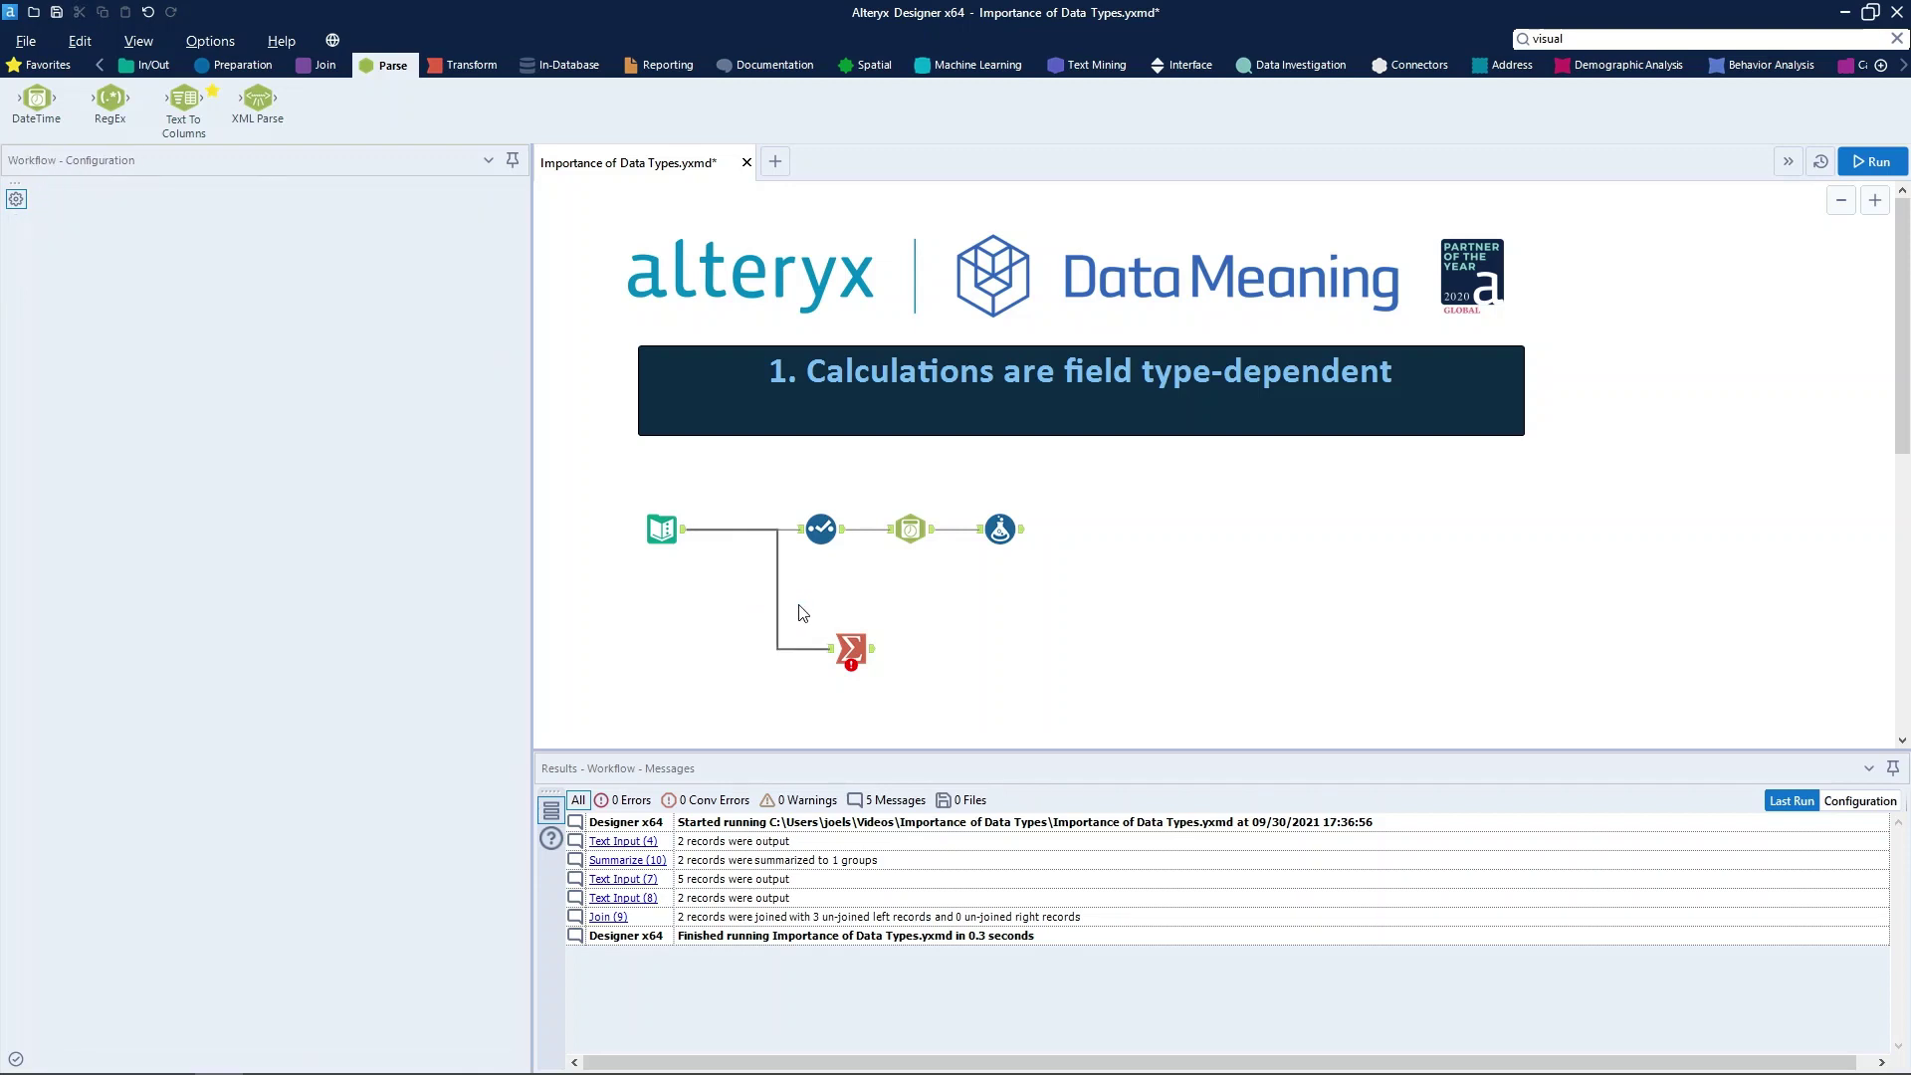
drag(851, 648, 920, 649)
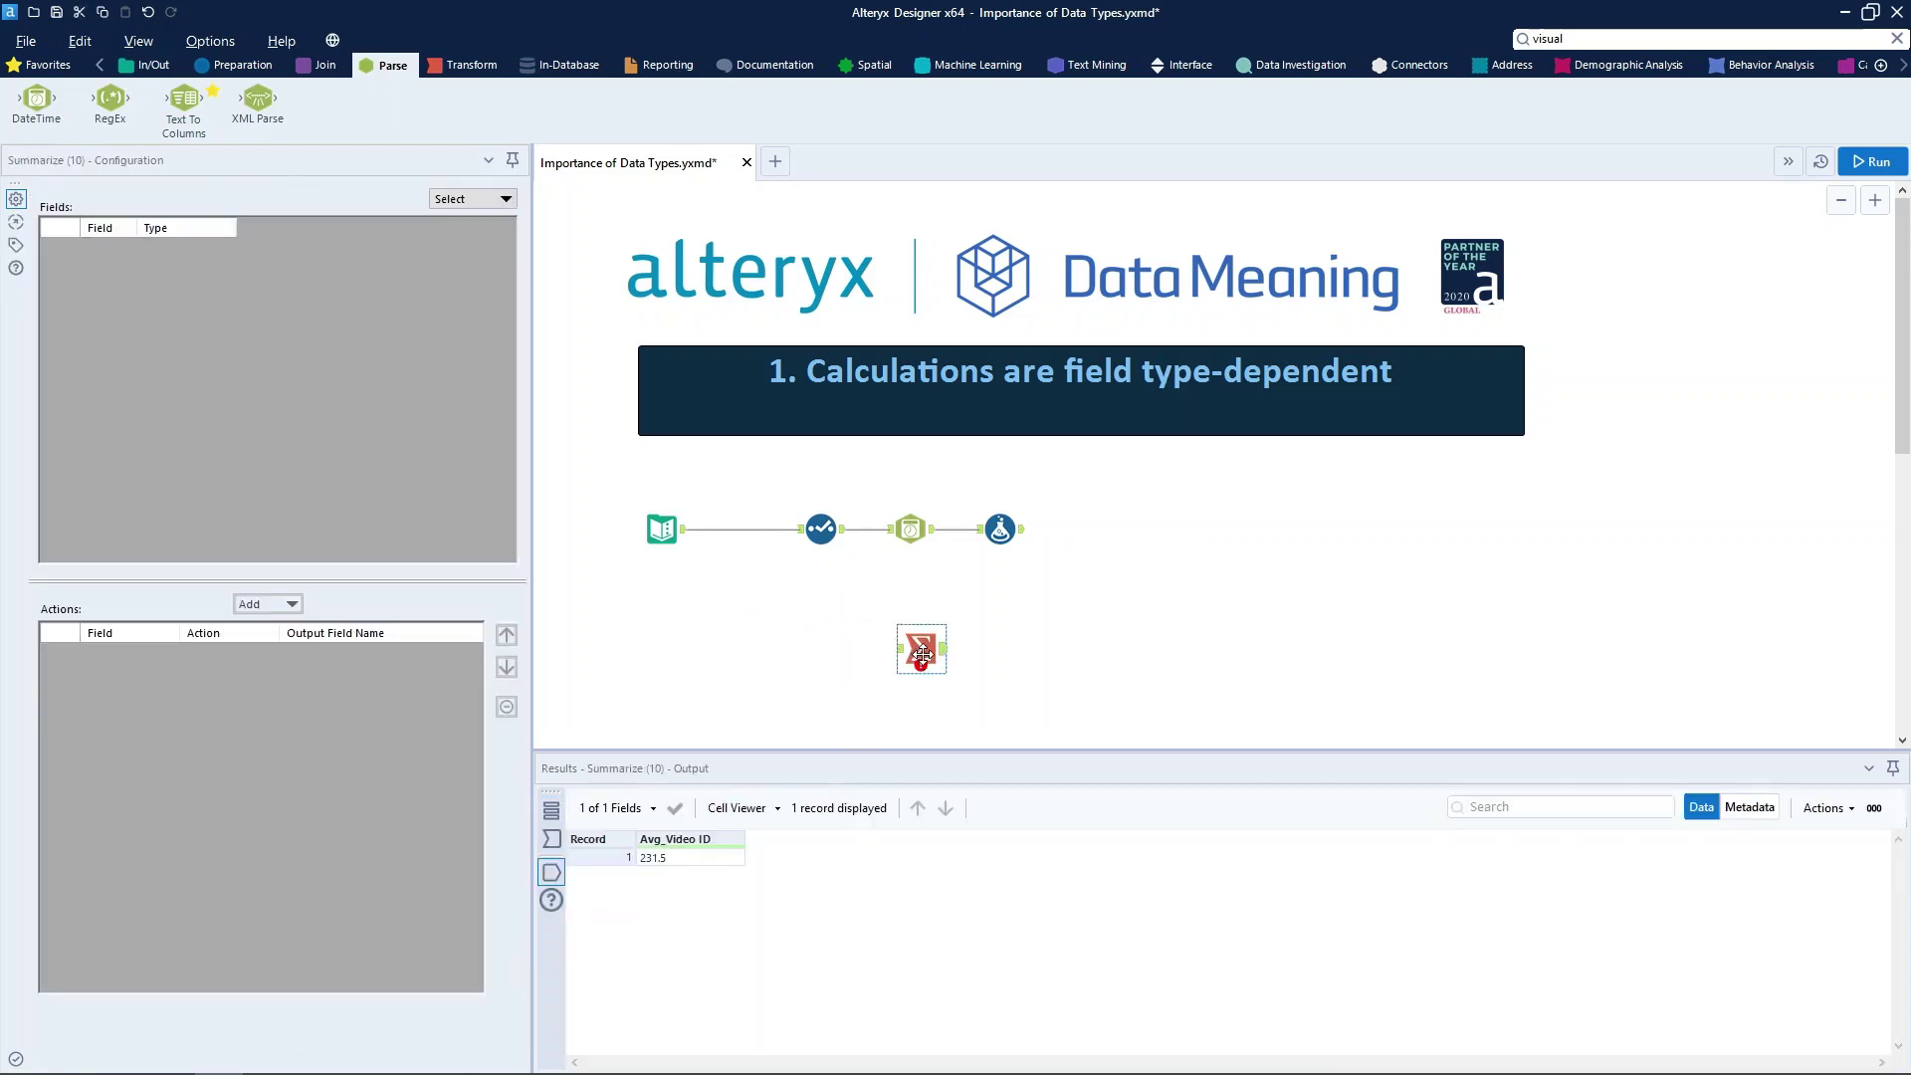
drag(844, 529, 900, 648)
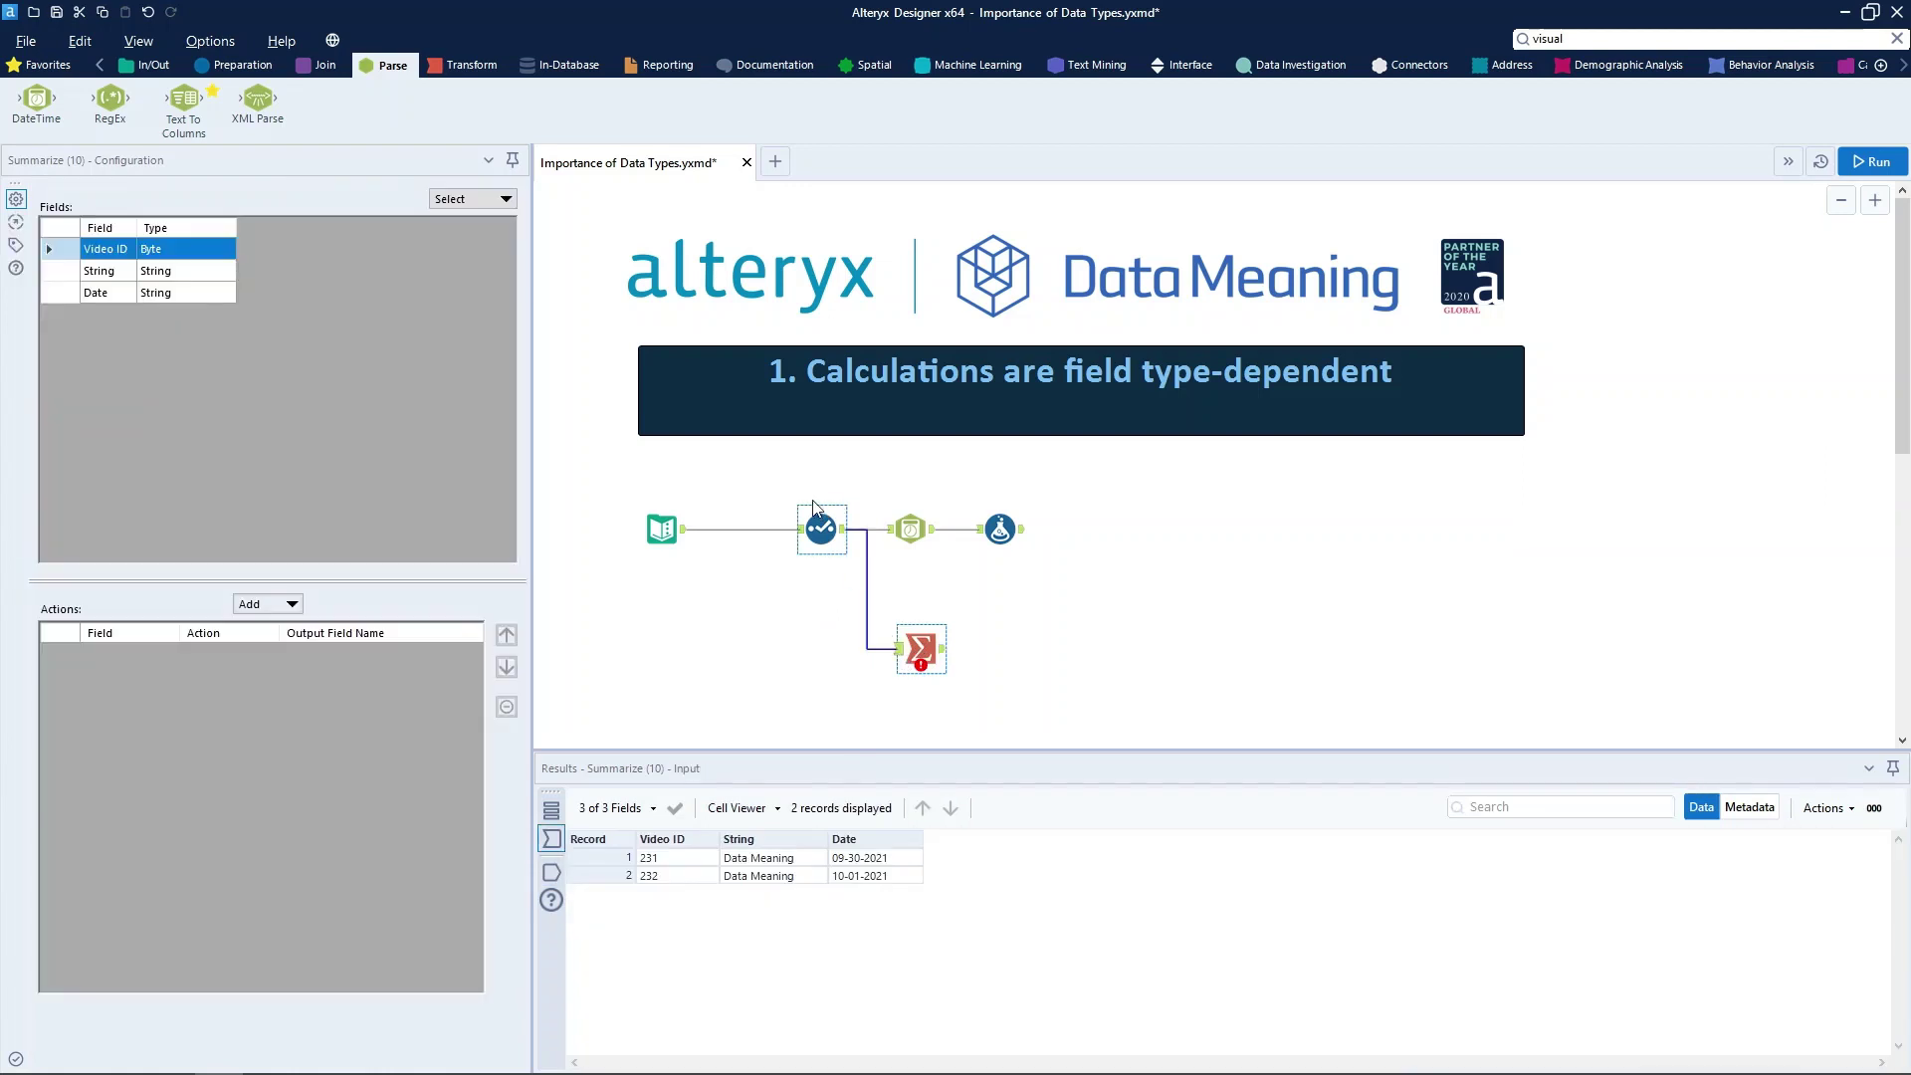
click(821, 529)
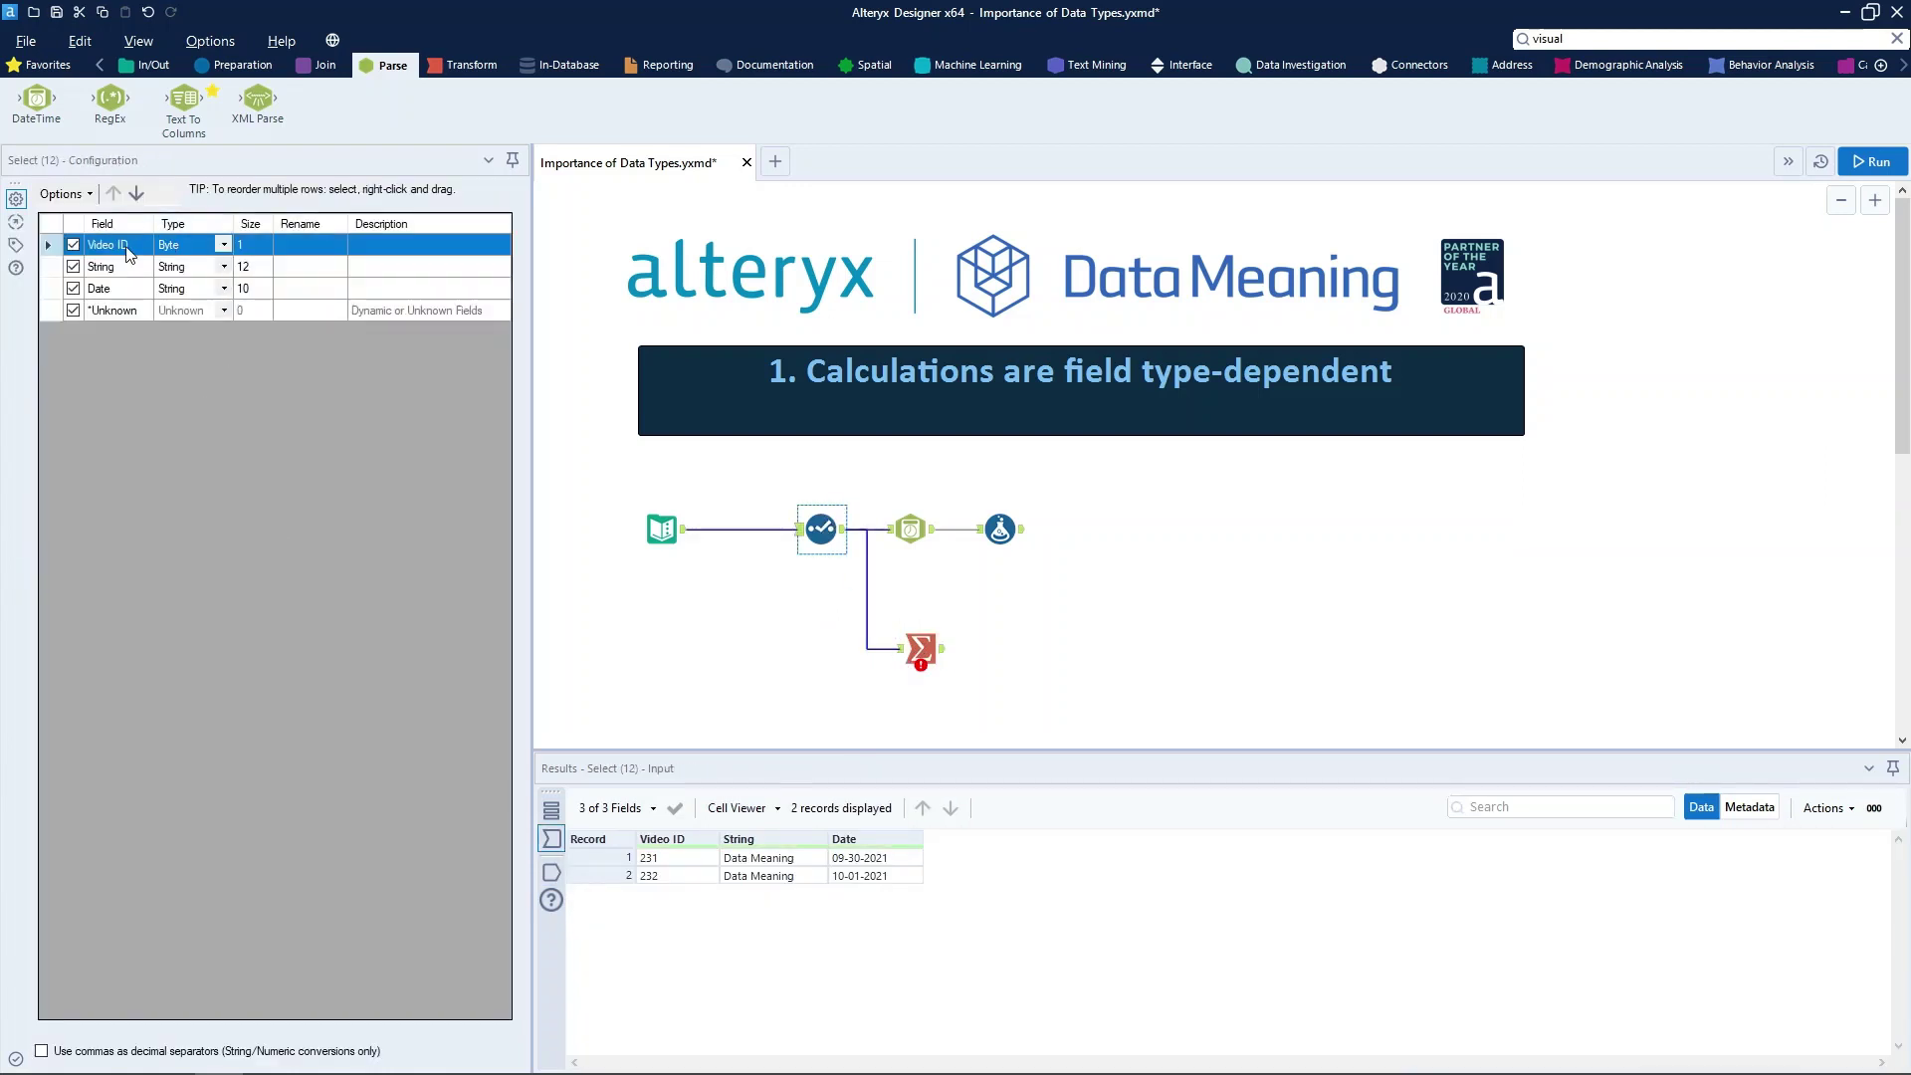
Step: Set Video ID to String in Select and rerun, triggering the Formula's type mismatch error
click(223, 246)
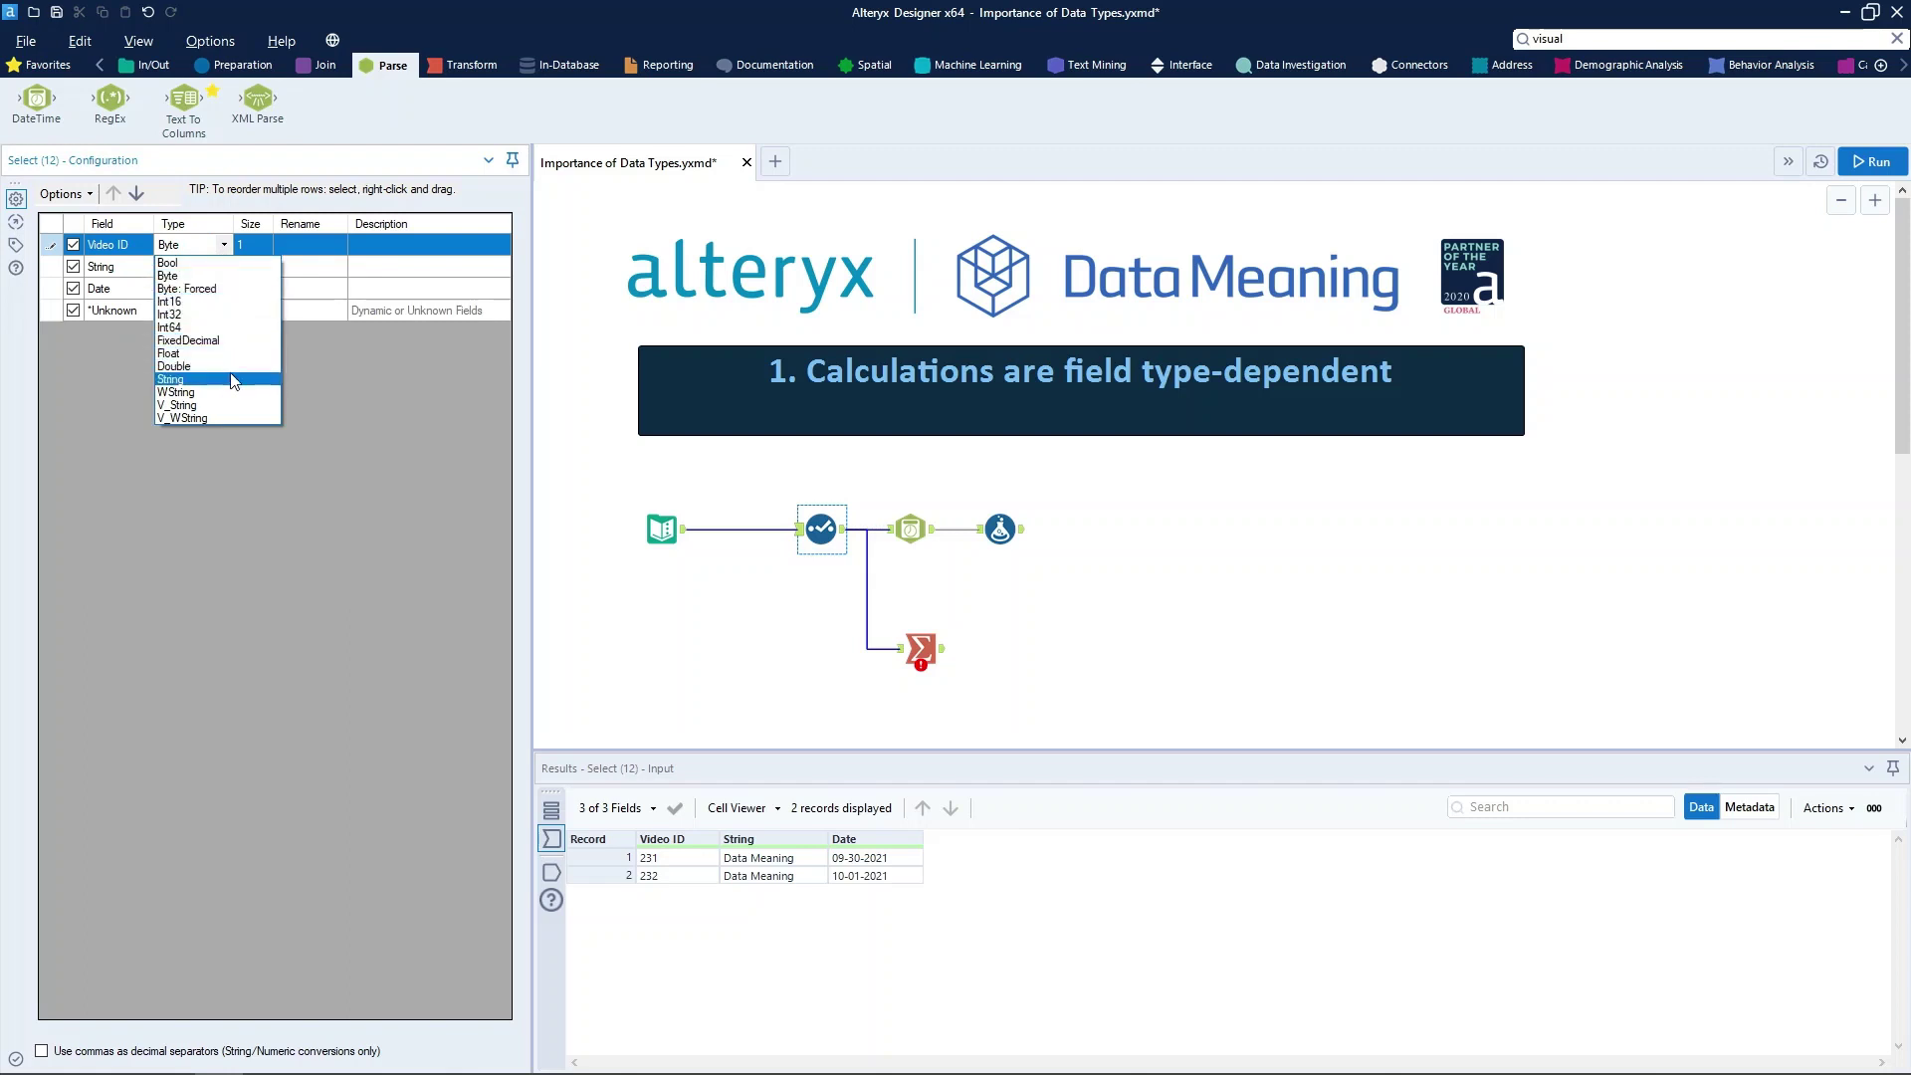
click(232, 381)
click(657, 592)
key(ctrl+r)
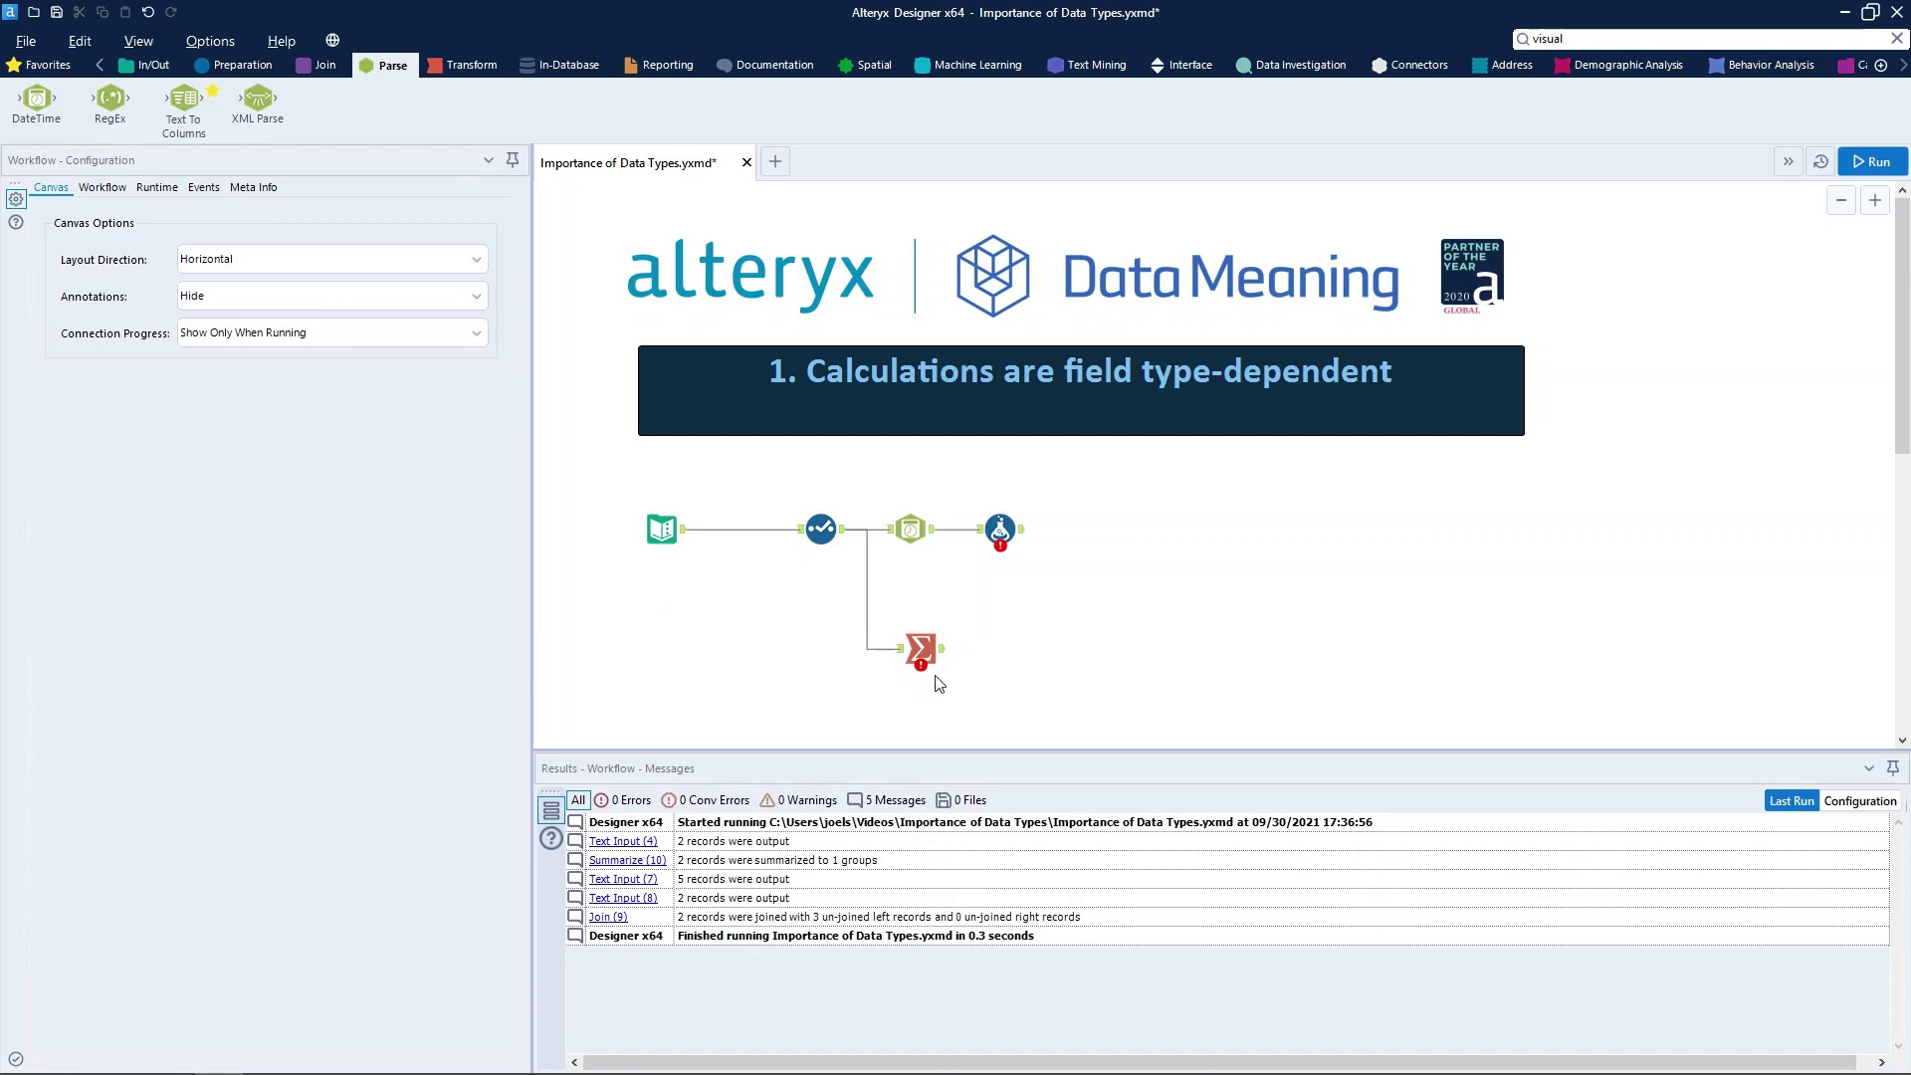
mouse_move(996, 538)
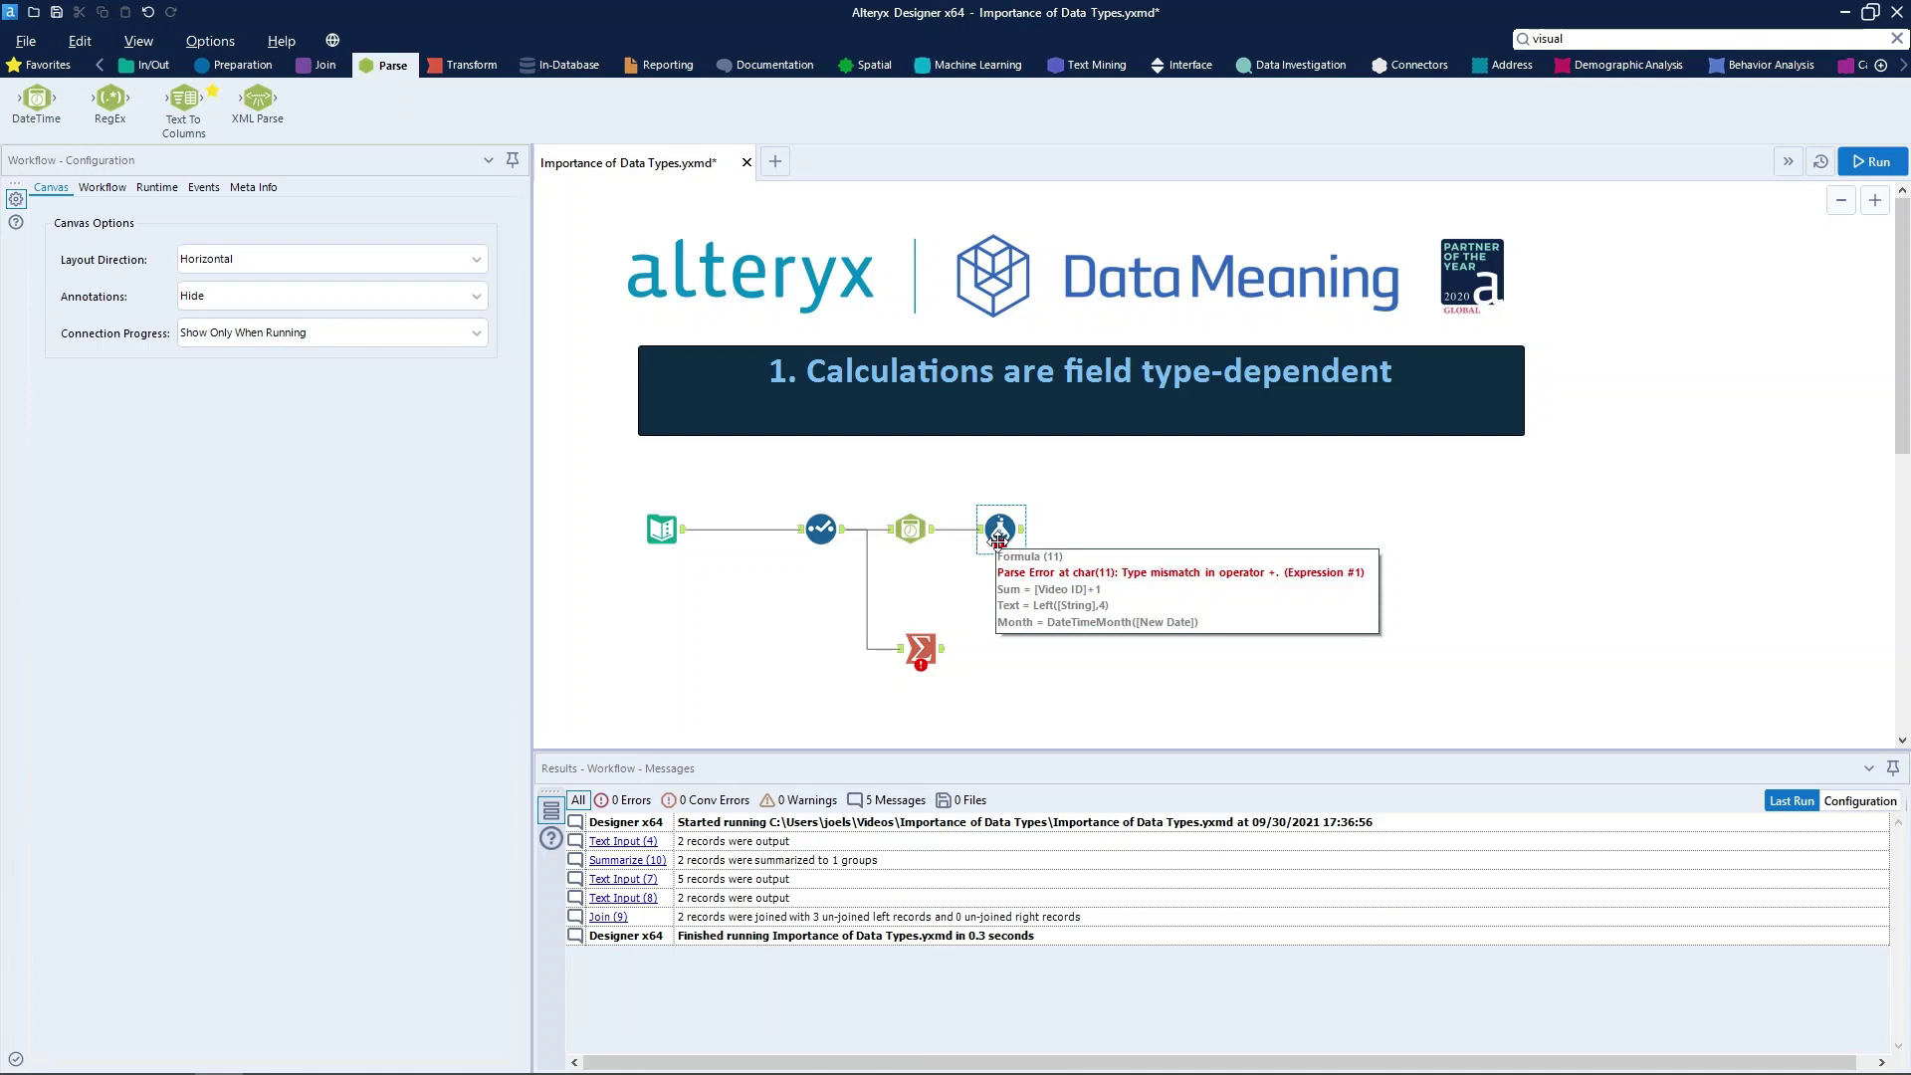
Step: Show that Summarize's numeric actions like Sum and Average are unavailable for String Video ID
click(920, 647)
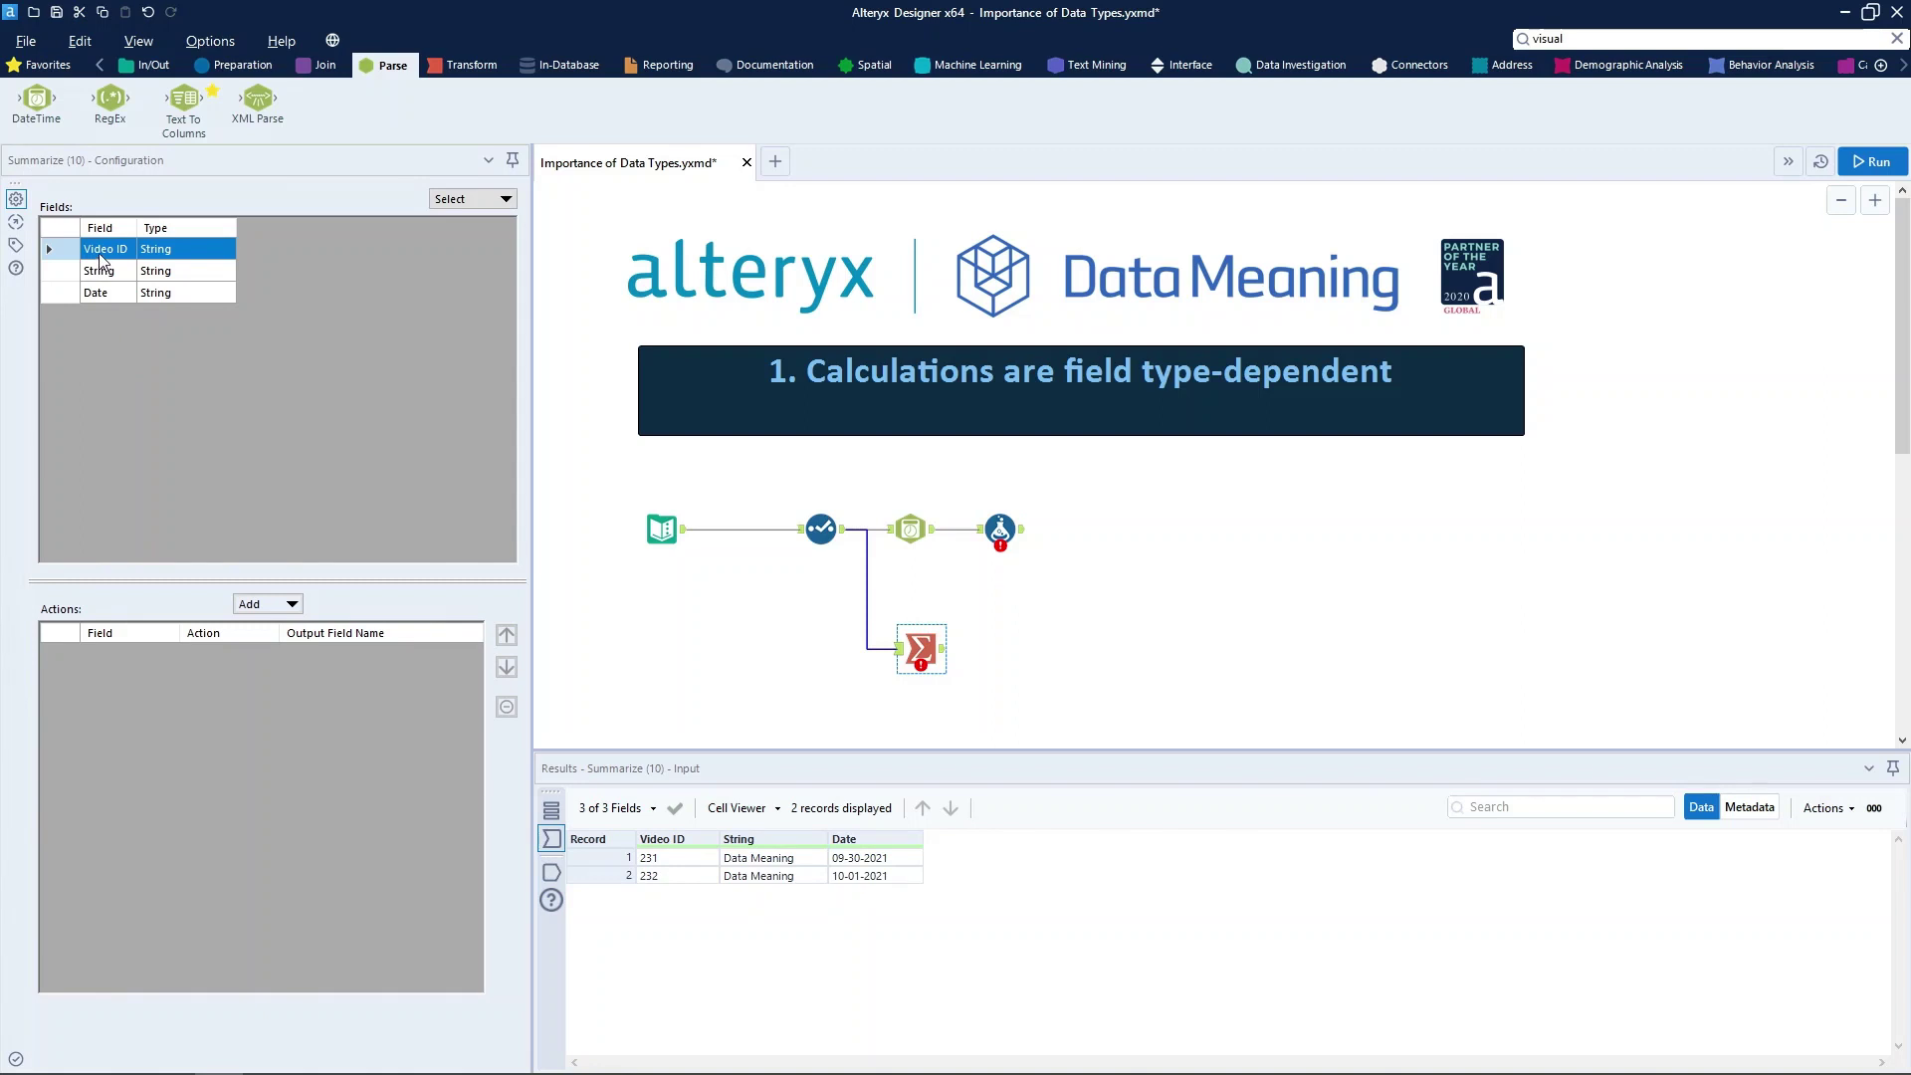
click(266, 604)
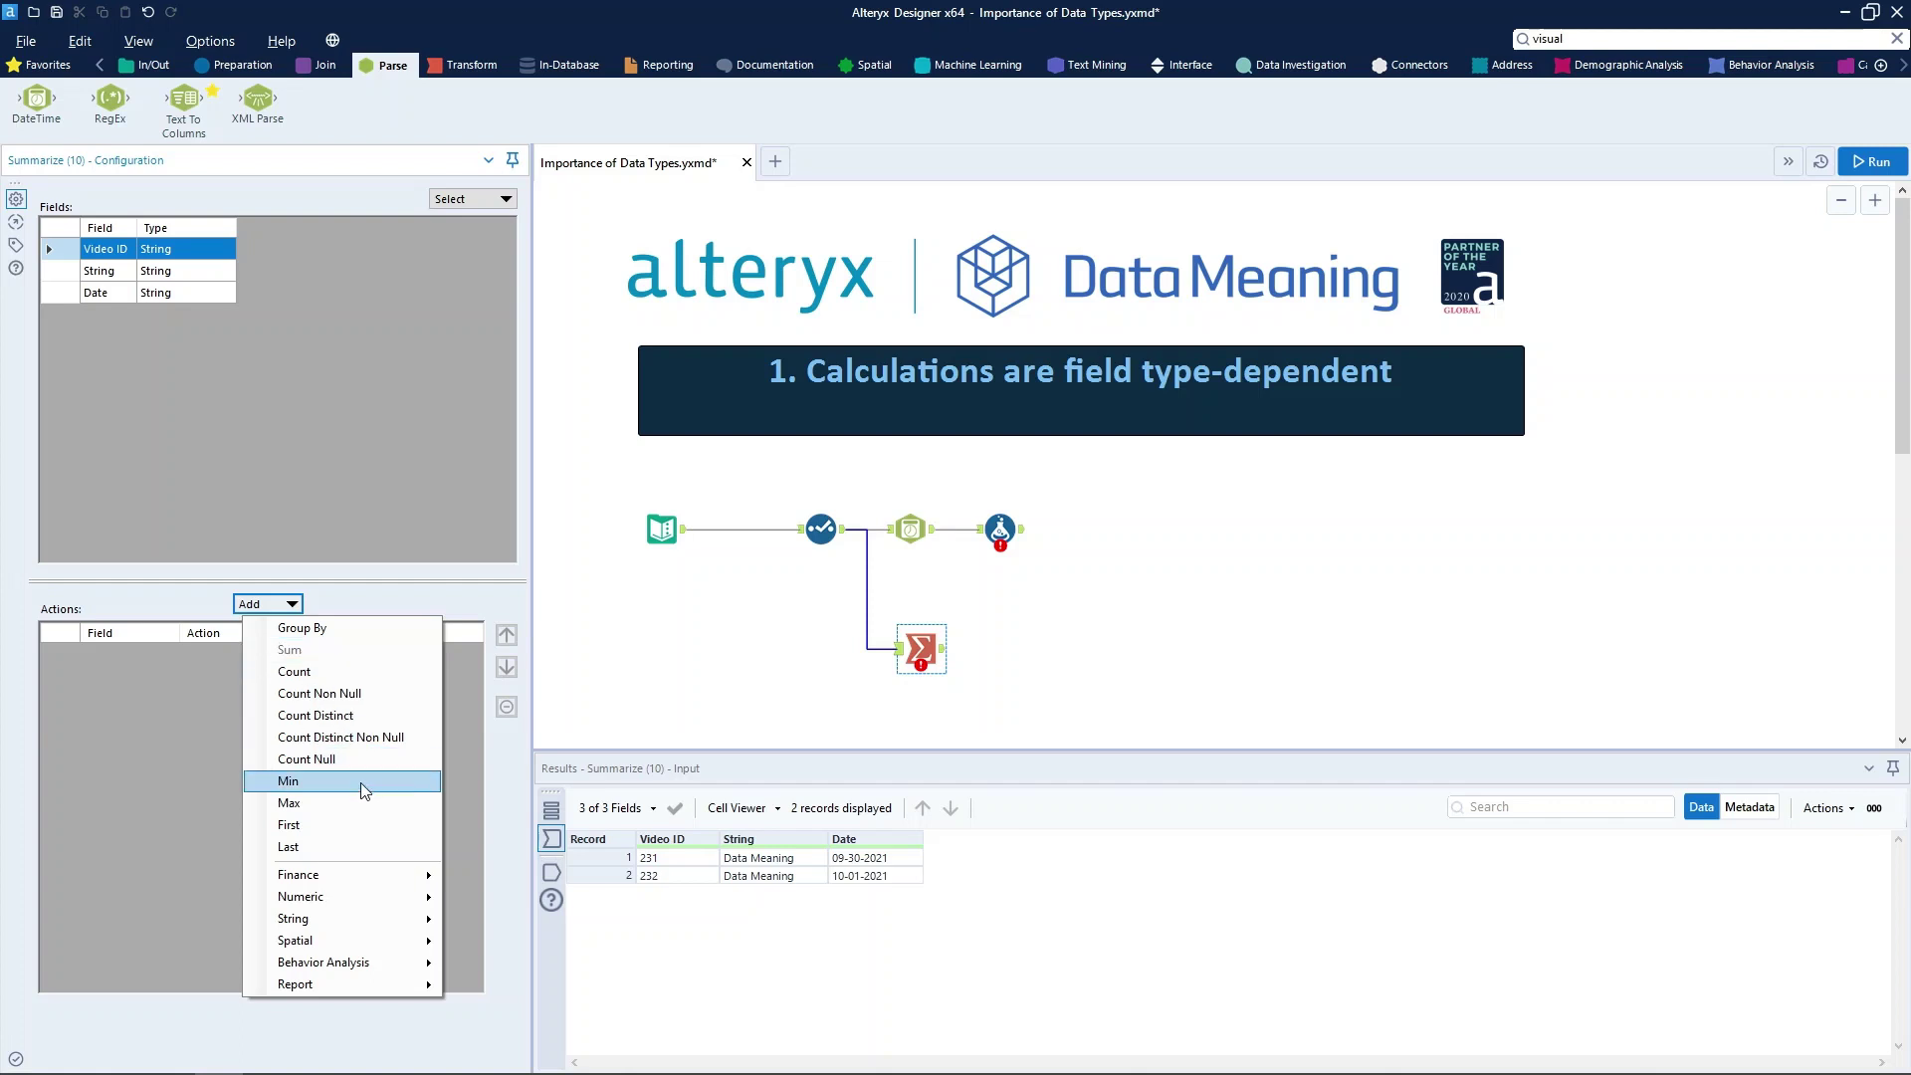
mouse_move(391, 903)
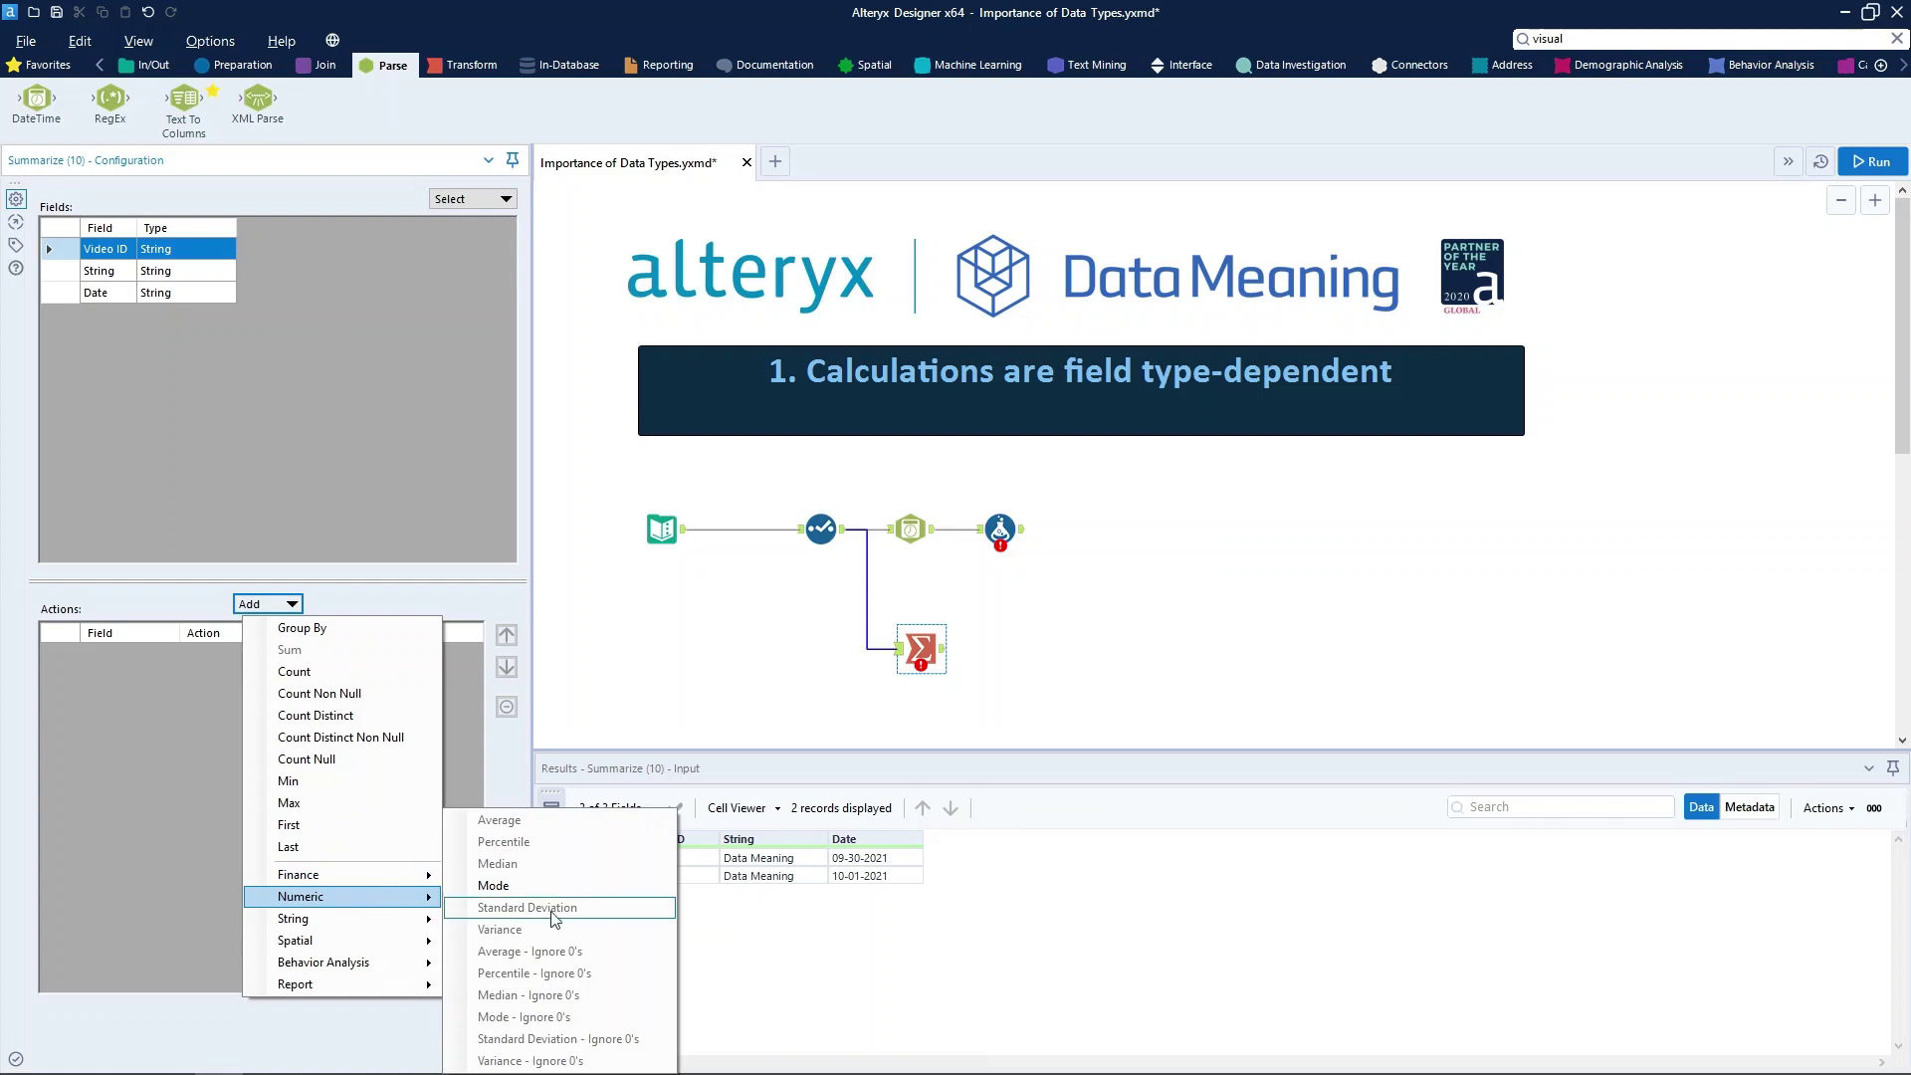
Step: Delete the Summarize tool from the workflow
click(832, 707)
click(925, 651)
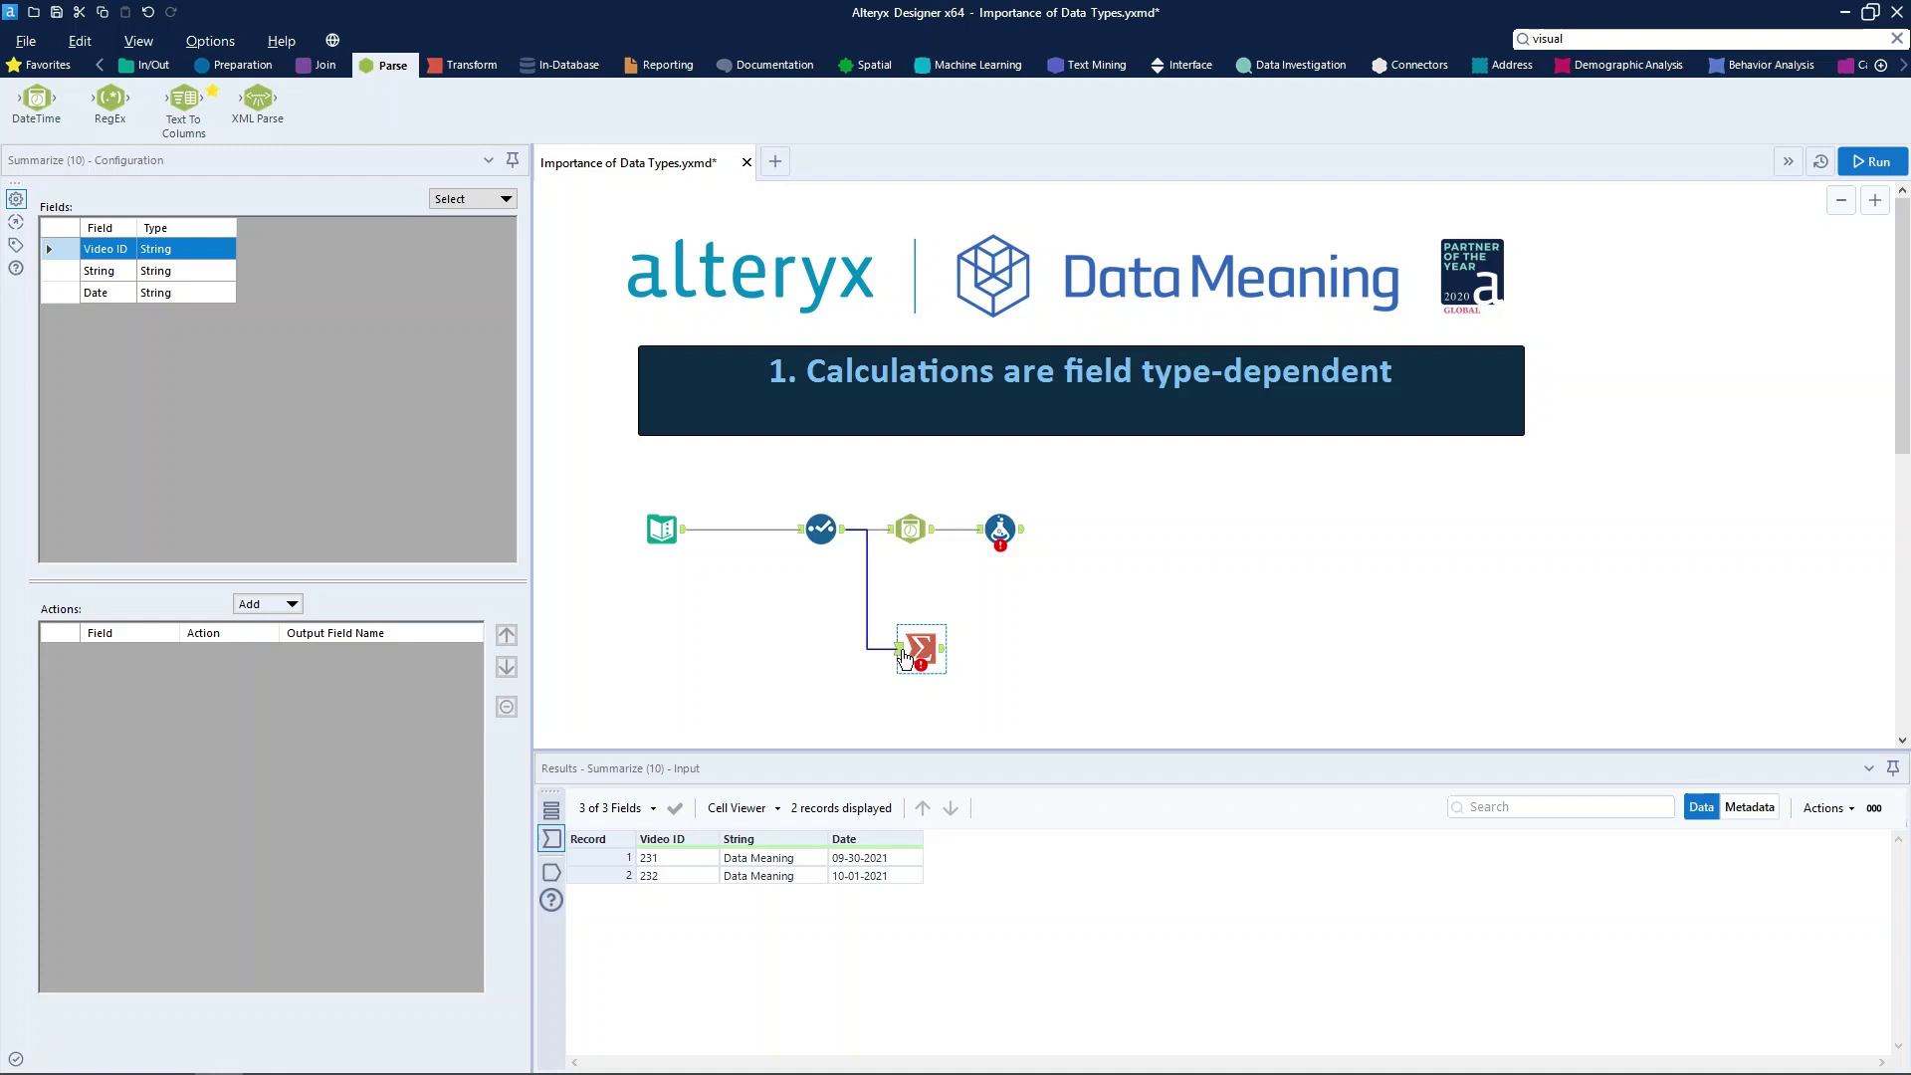
key(Delete)
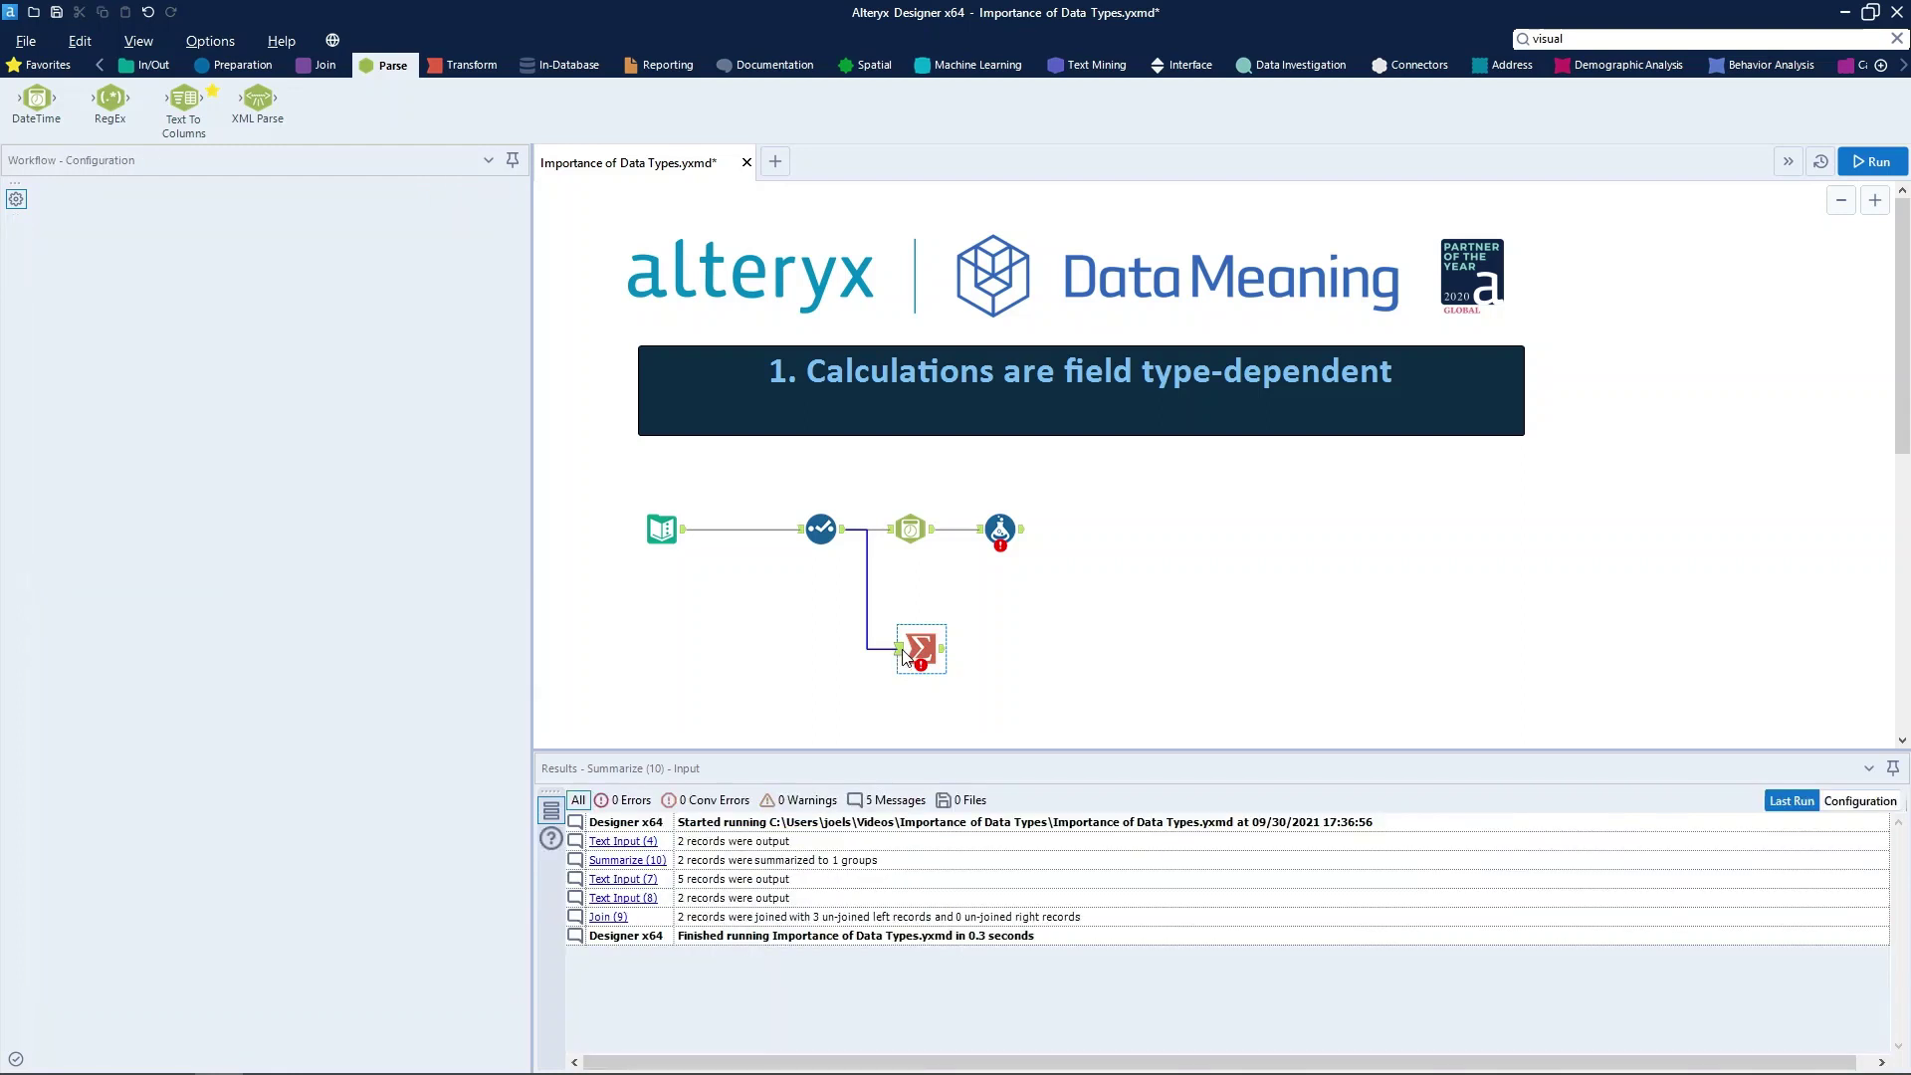
Step: Change Video ID's type back to Byte in the Select tool
click(821, 529)
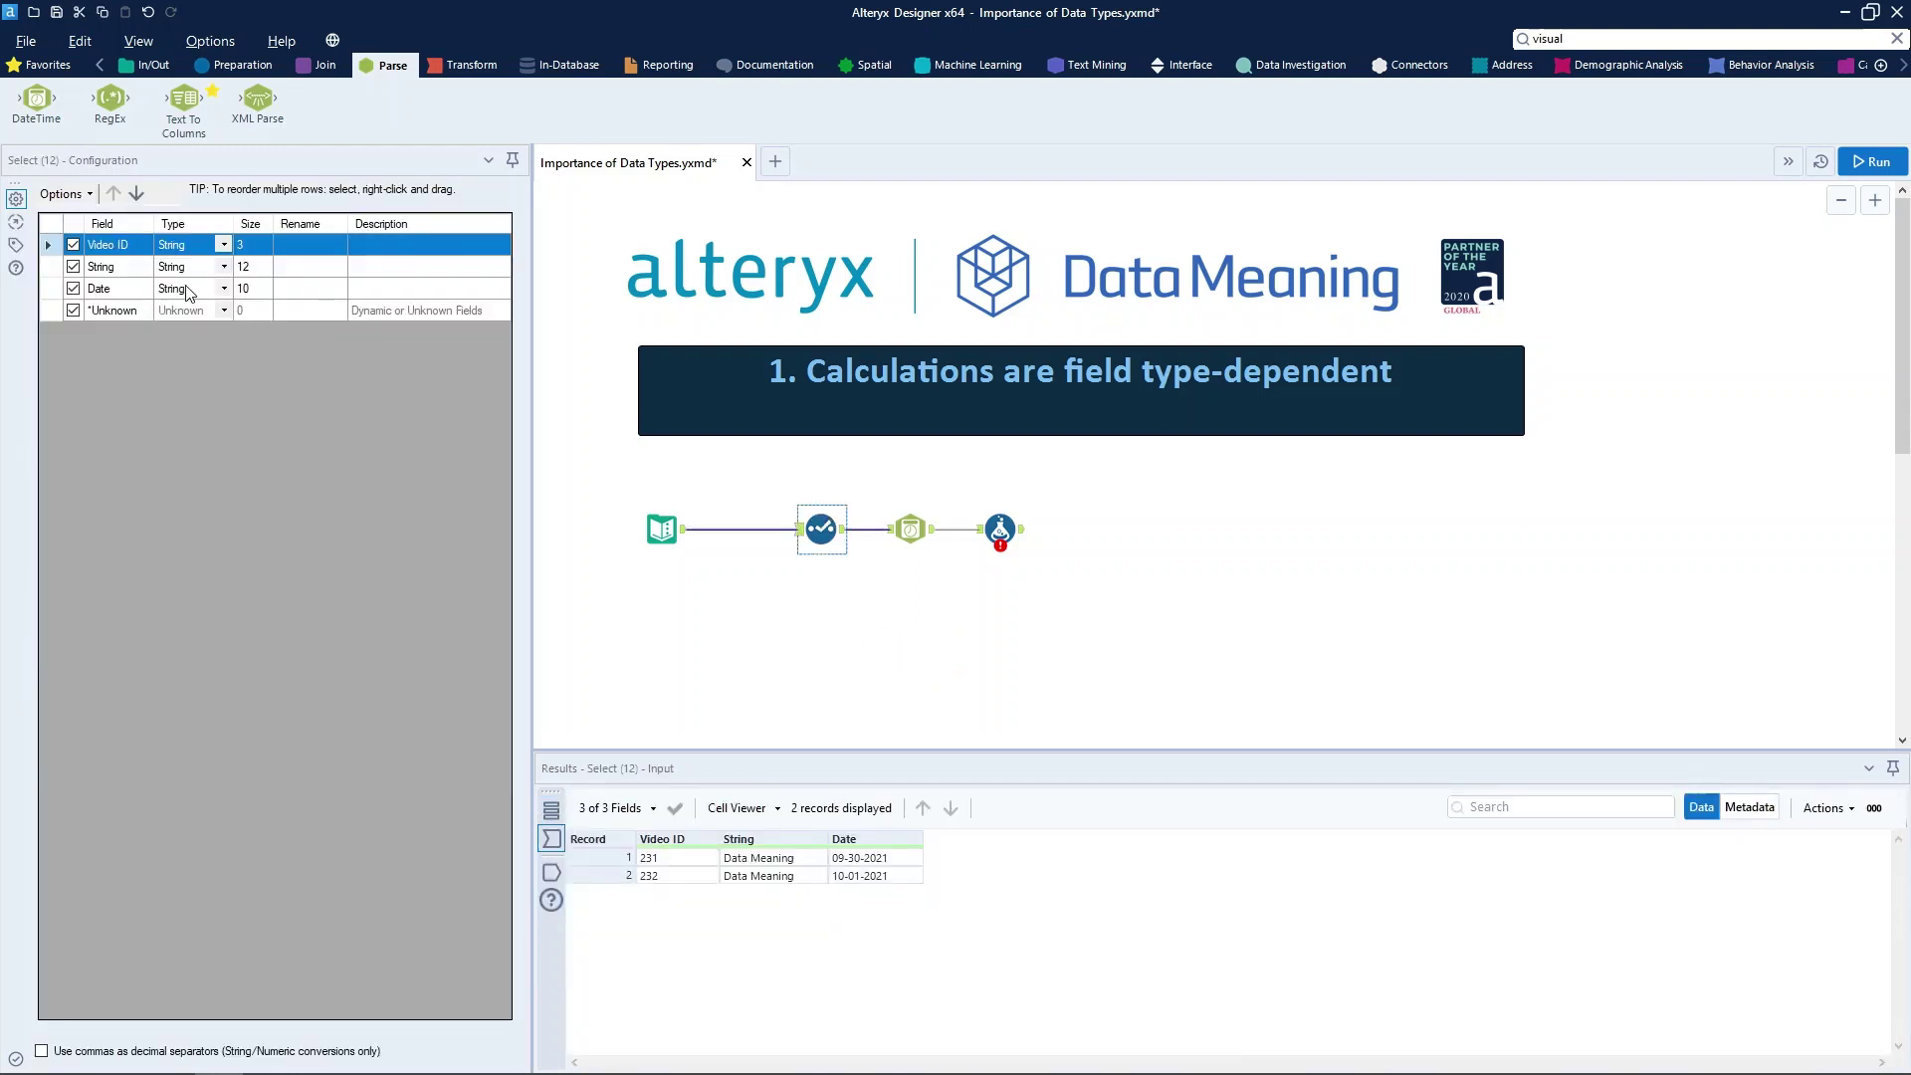
click(221, 247)
click(225, 249)
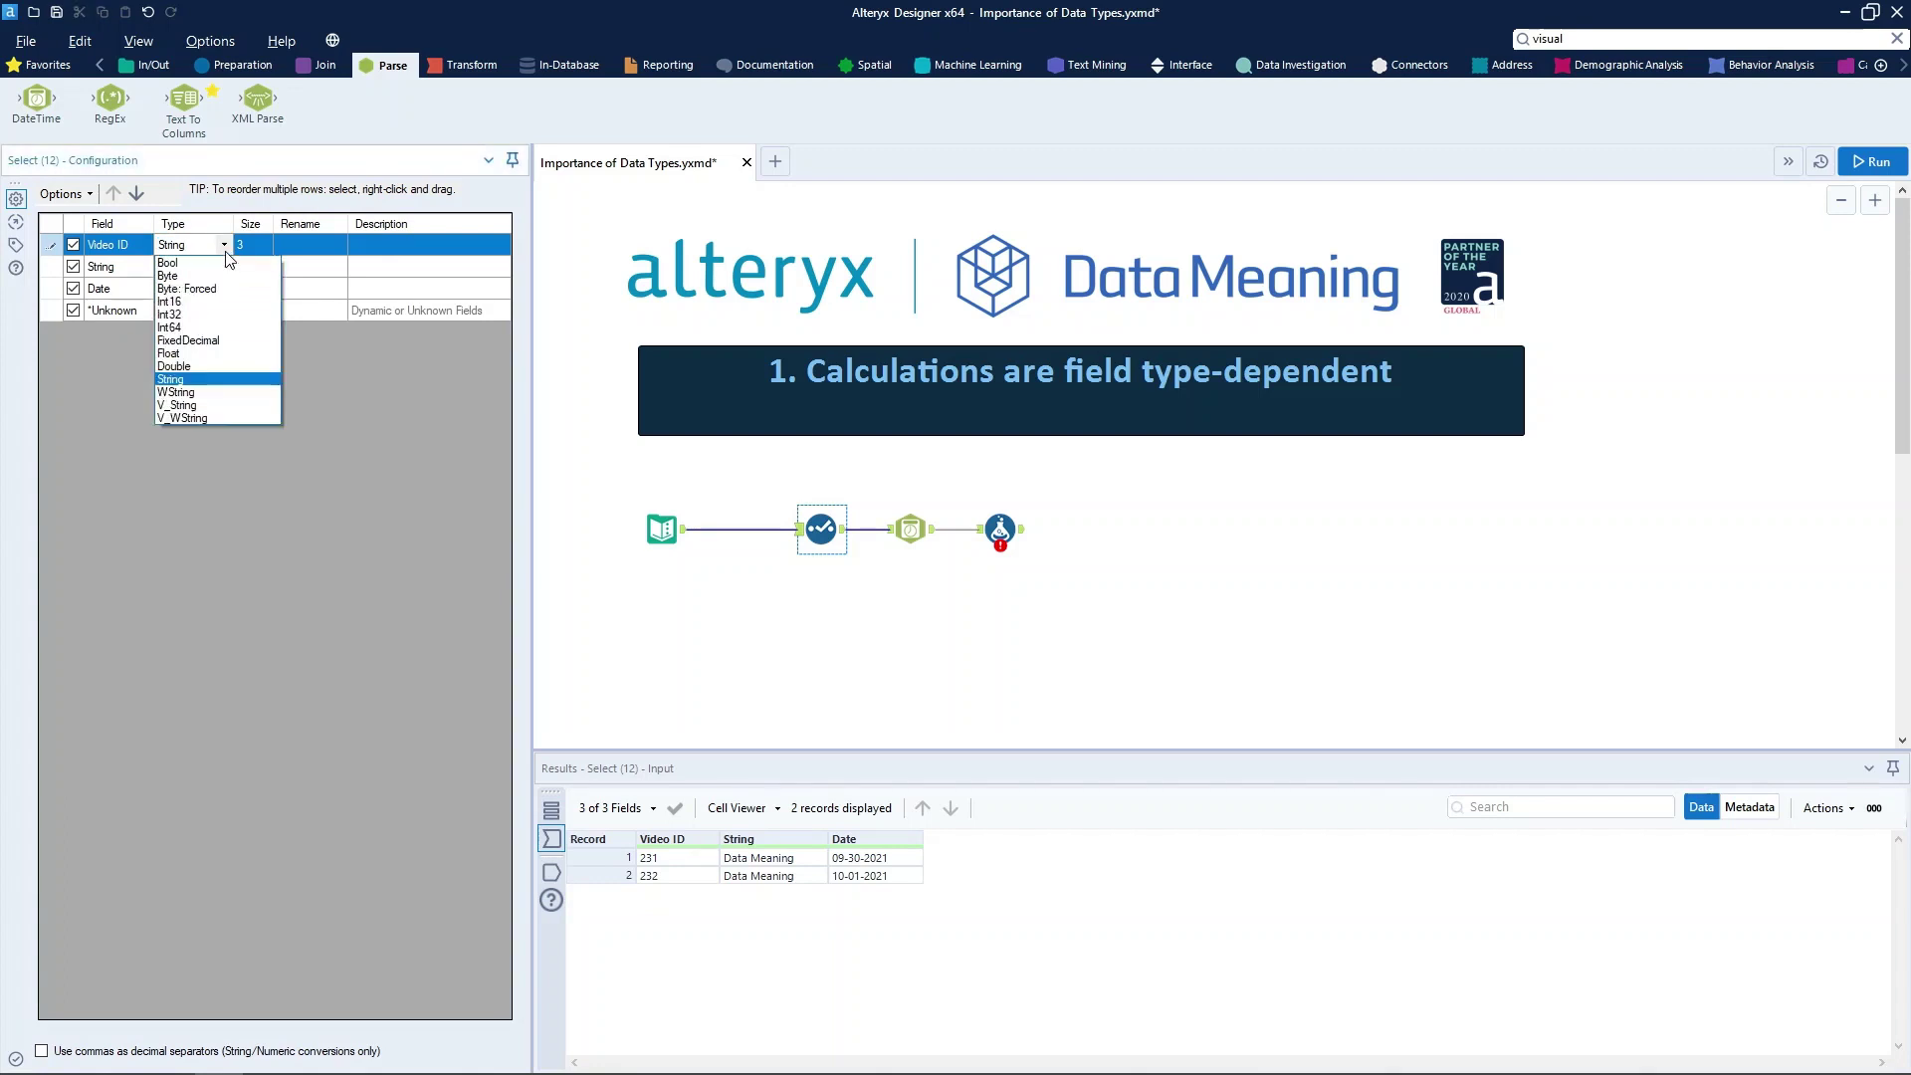
click(230, 277)
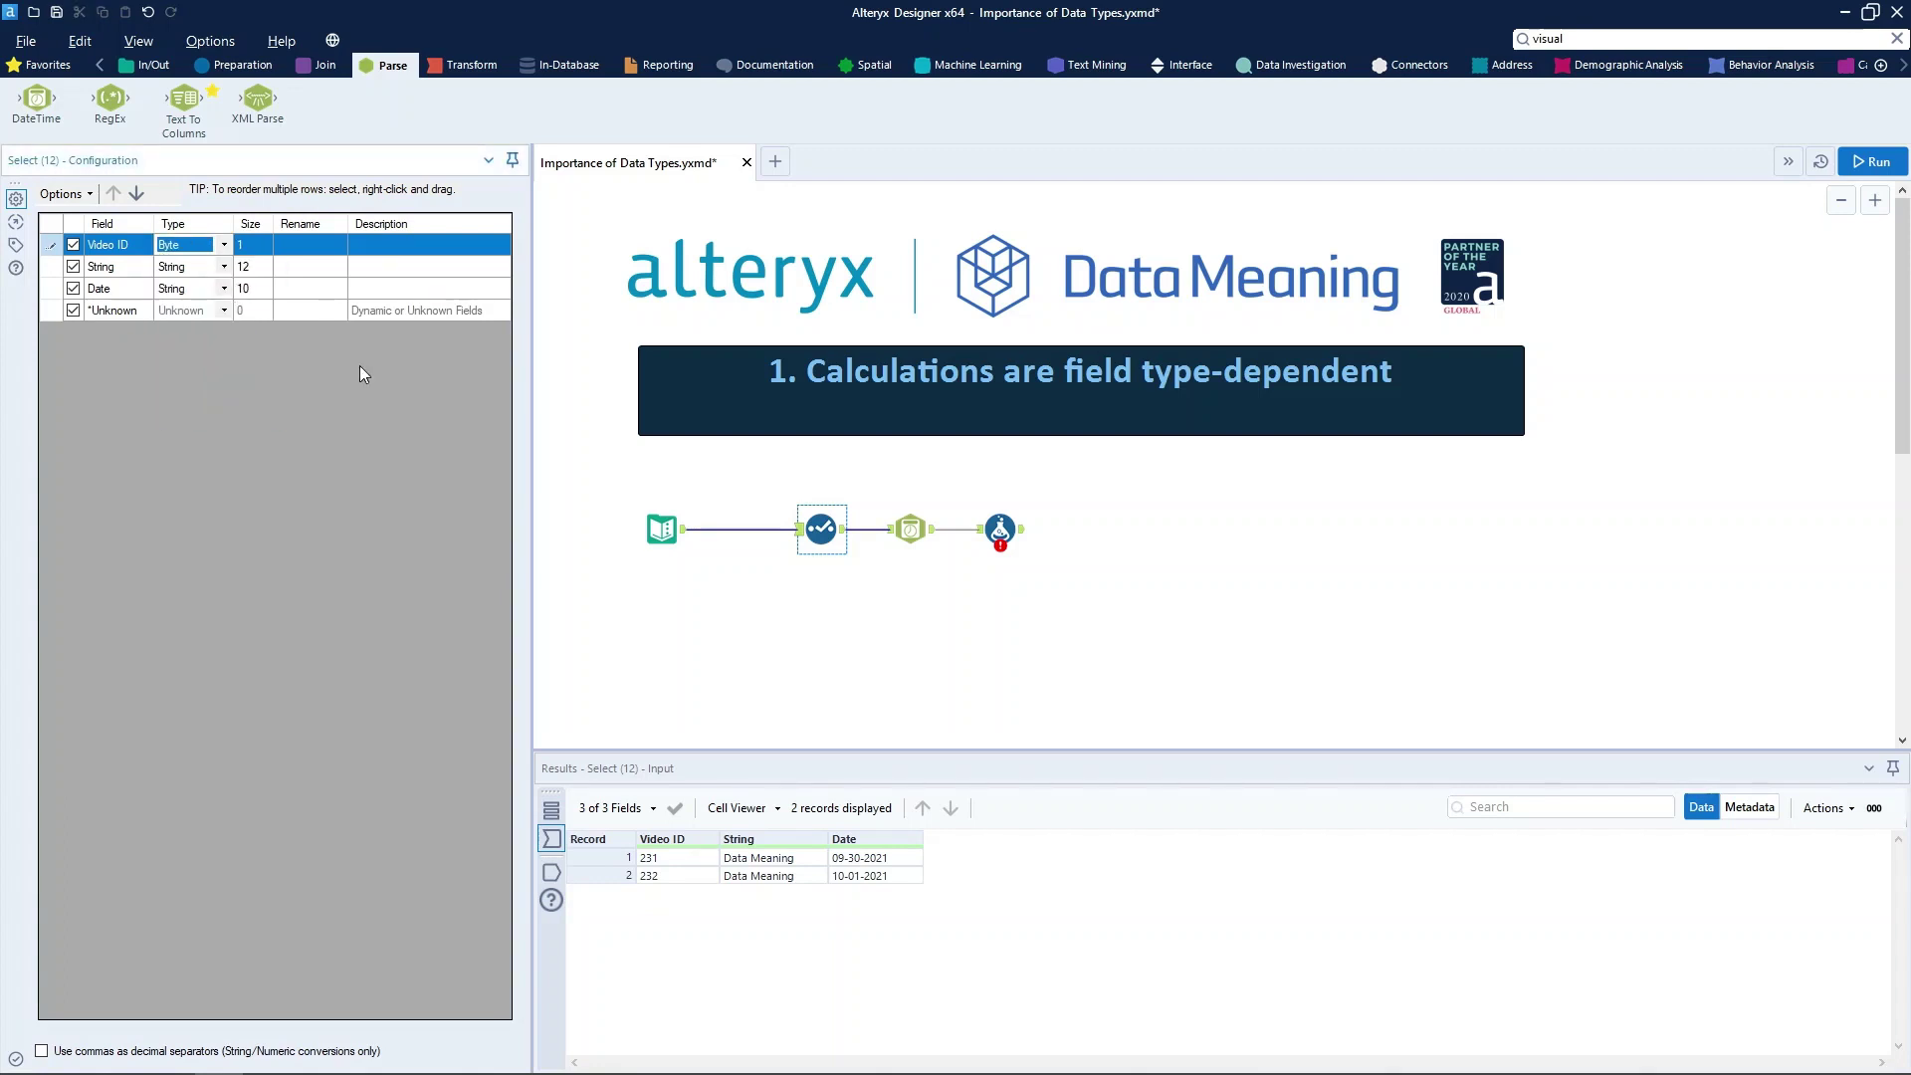
click(1079, 699)
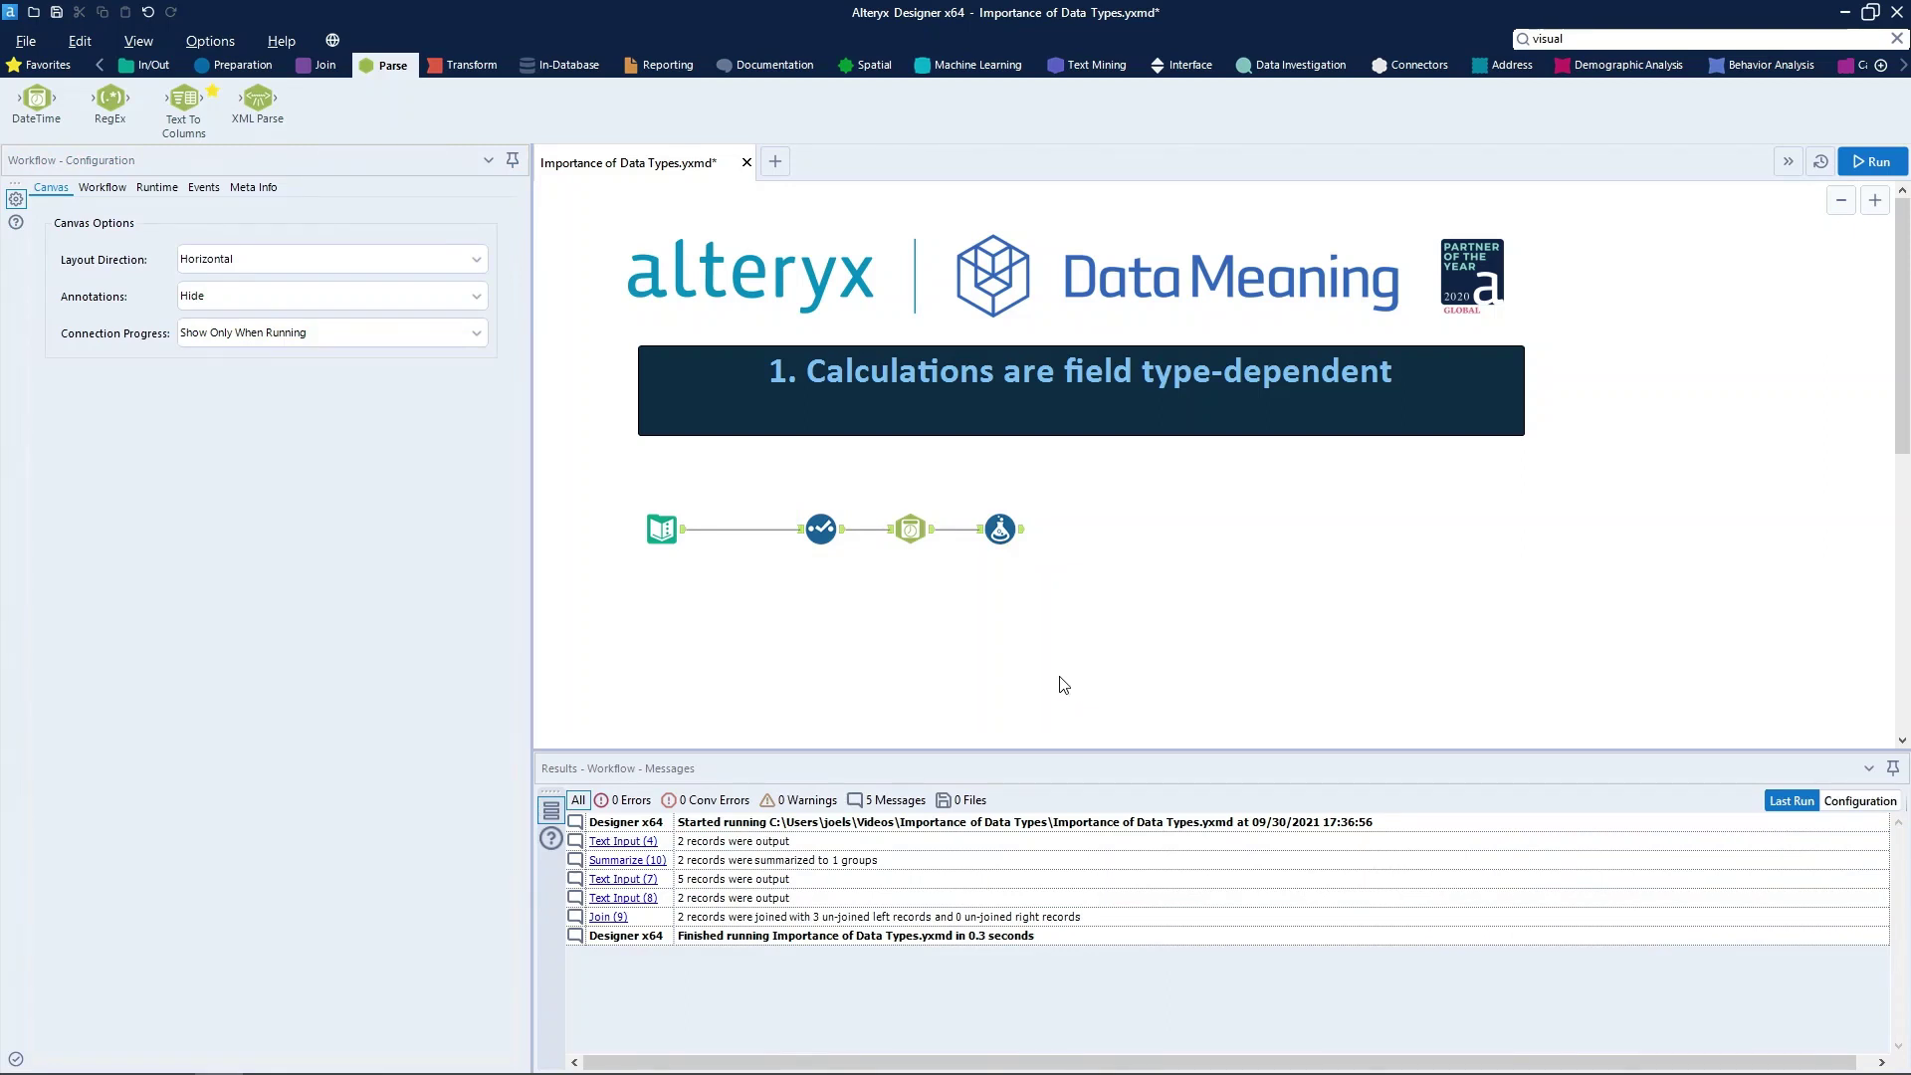
Step: Preview the five-country and two-record input tables, then show the Join matching them on ID
scroll(1050, 622, down, 1)
scroll(1033, 523, down, 3)
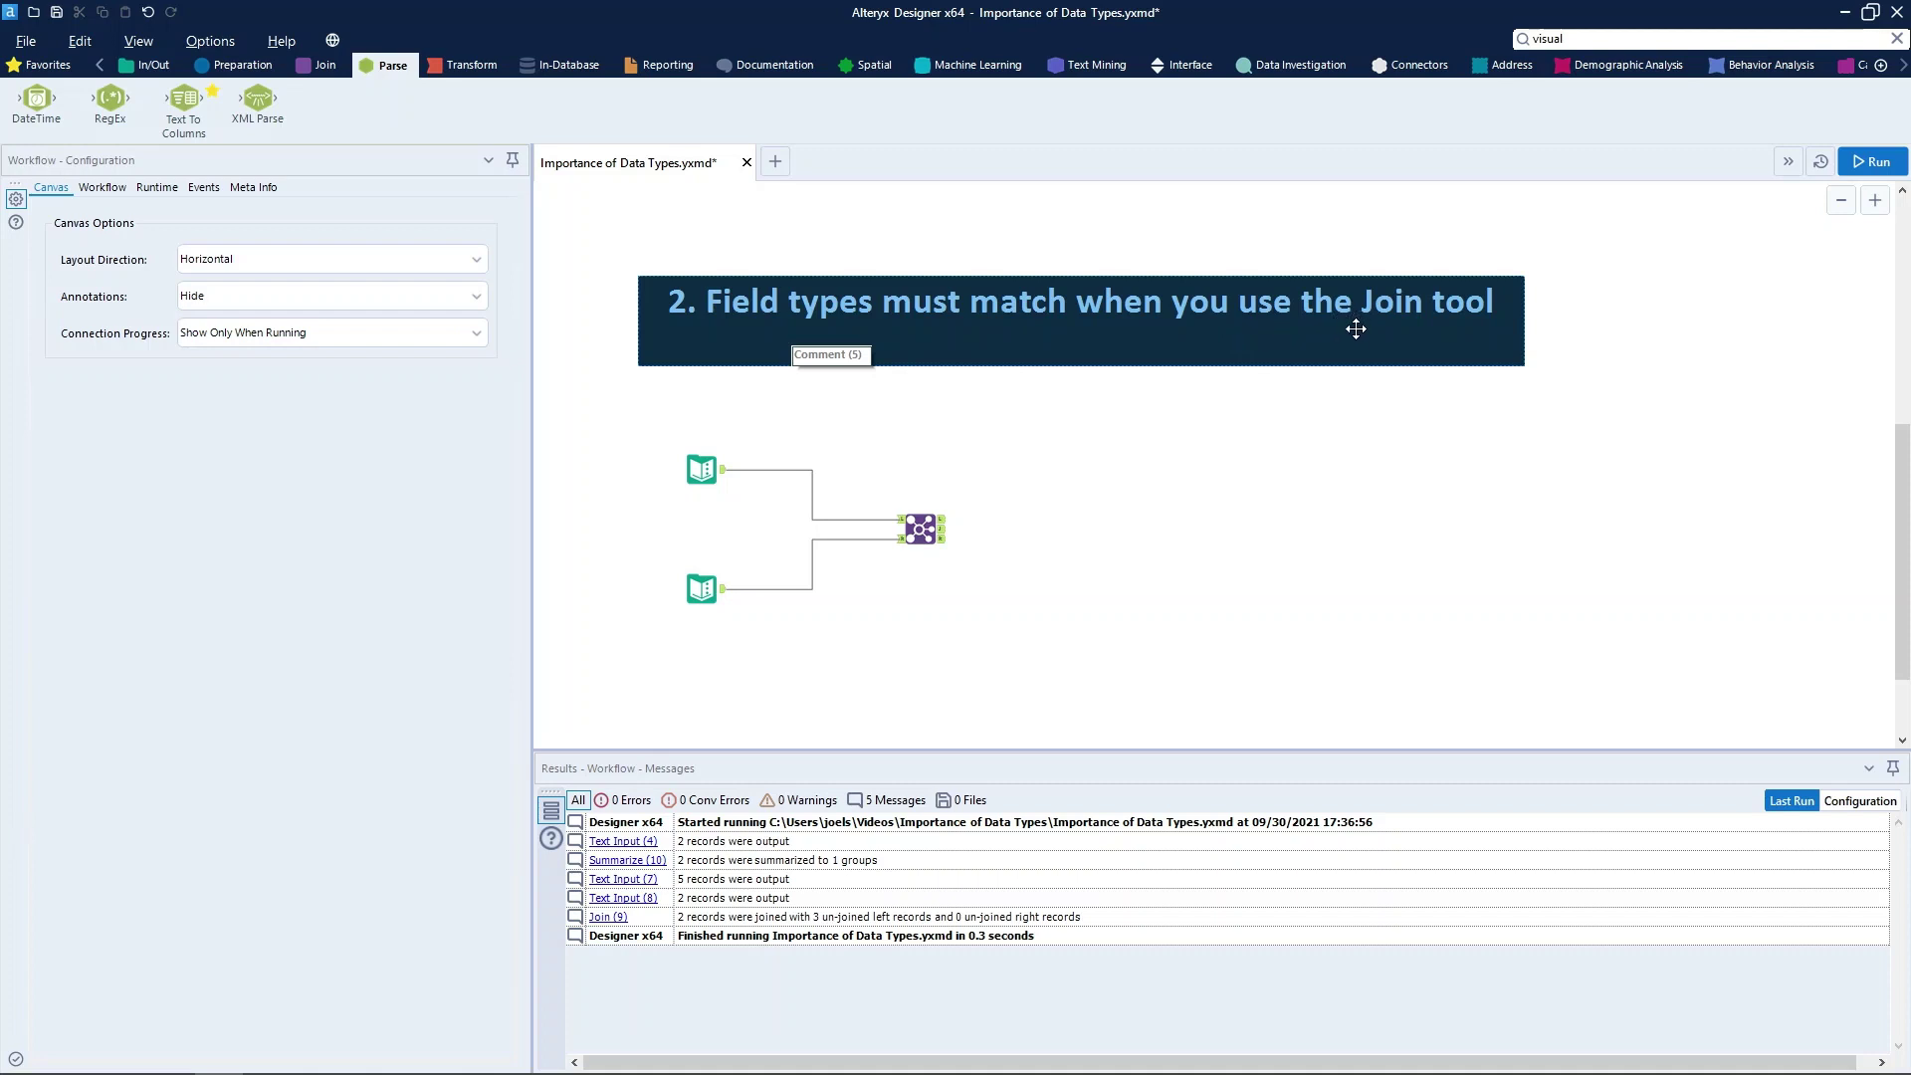
click(691, 464)
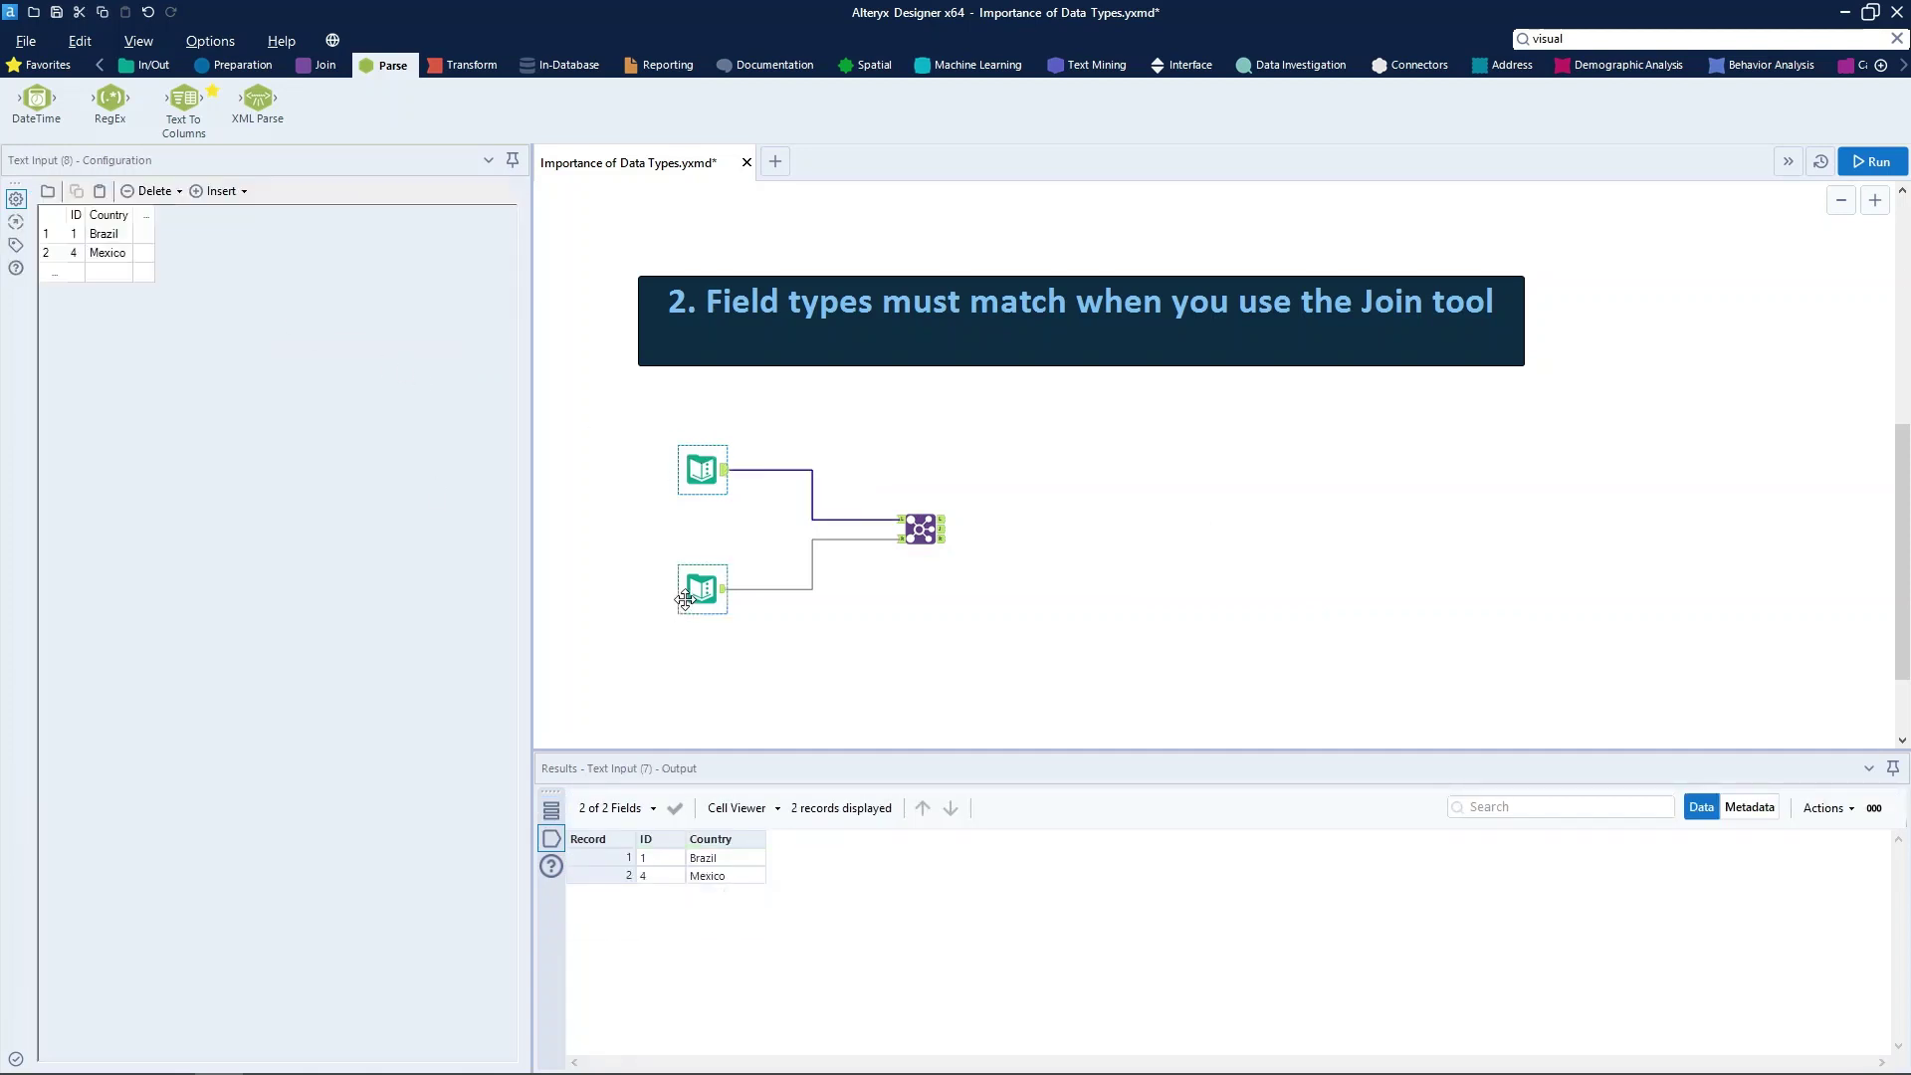
click(689, 473)
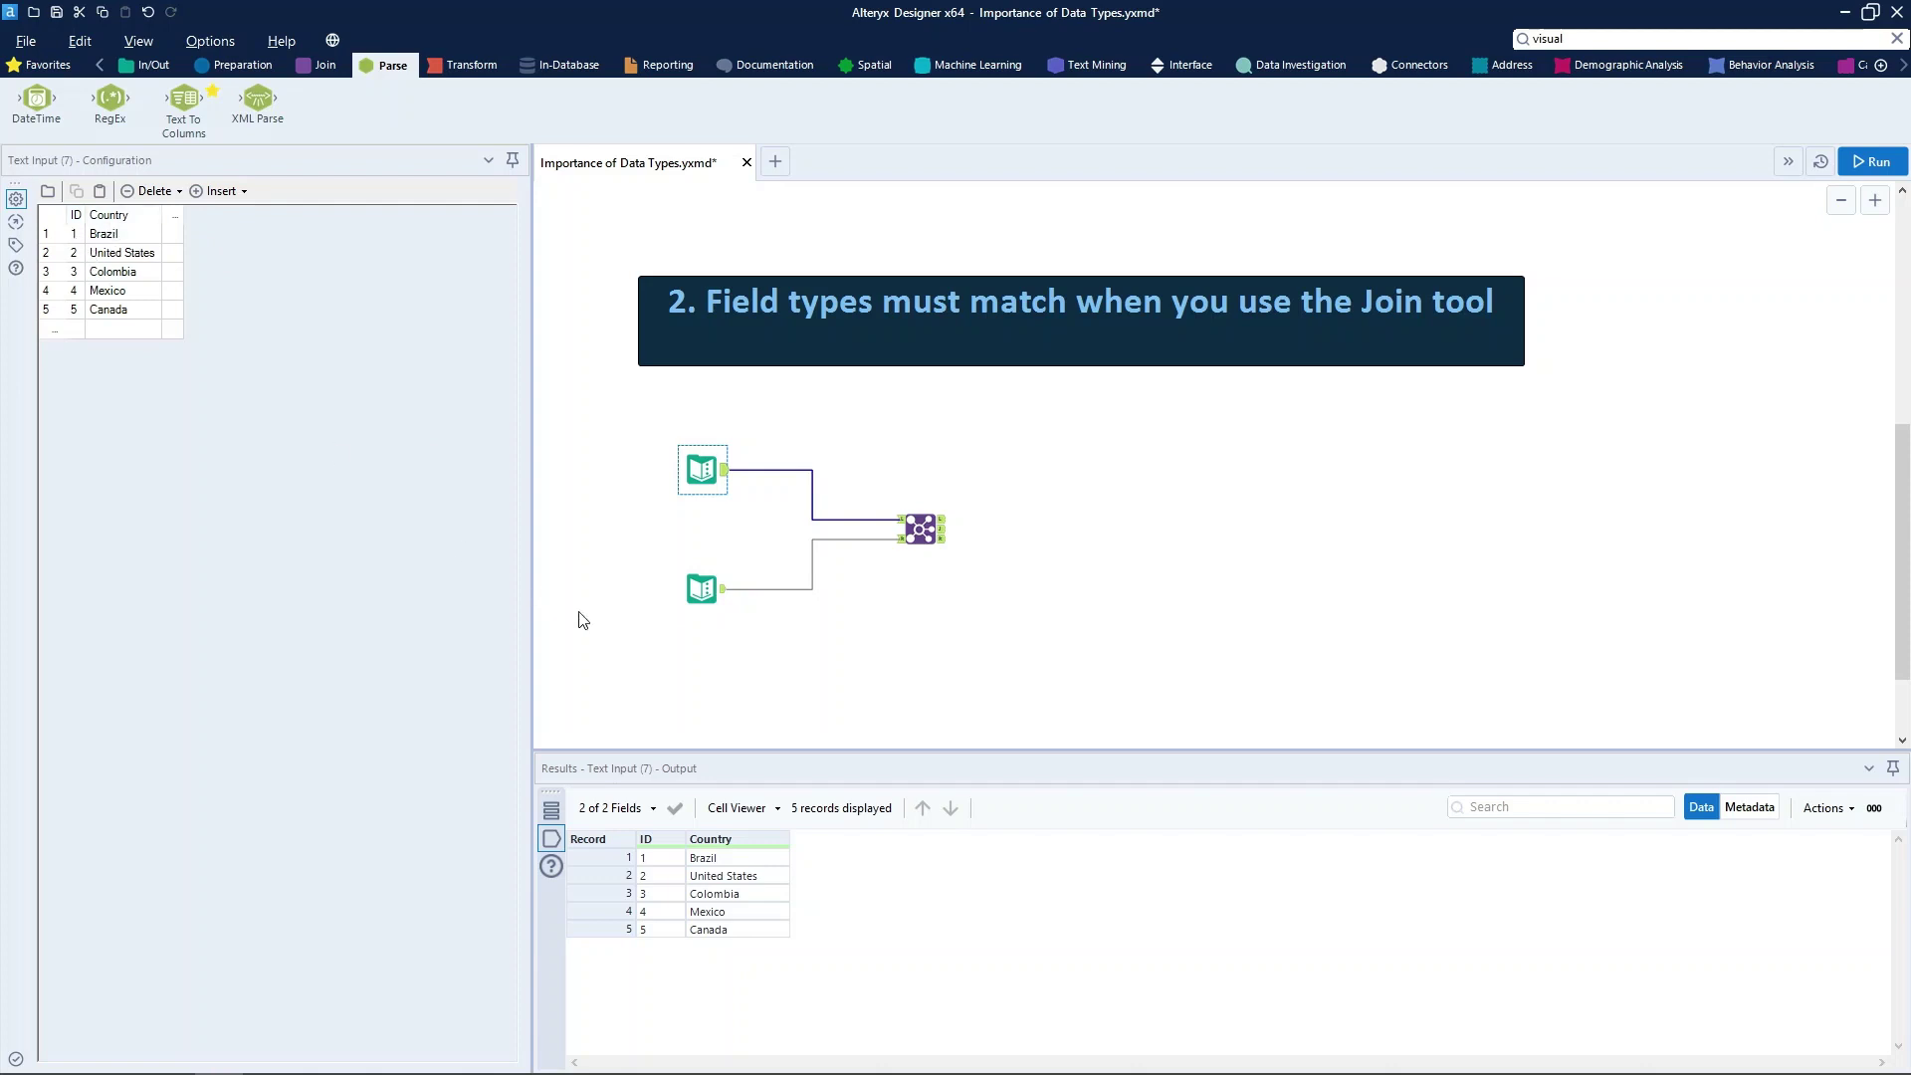
click(703, 609)
click(920, 528)
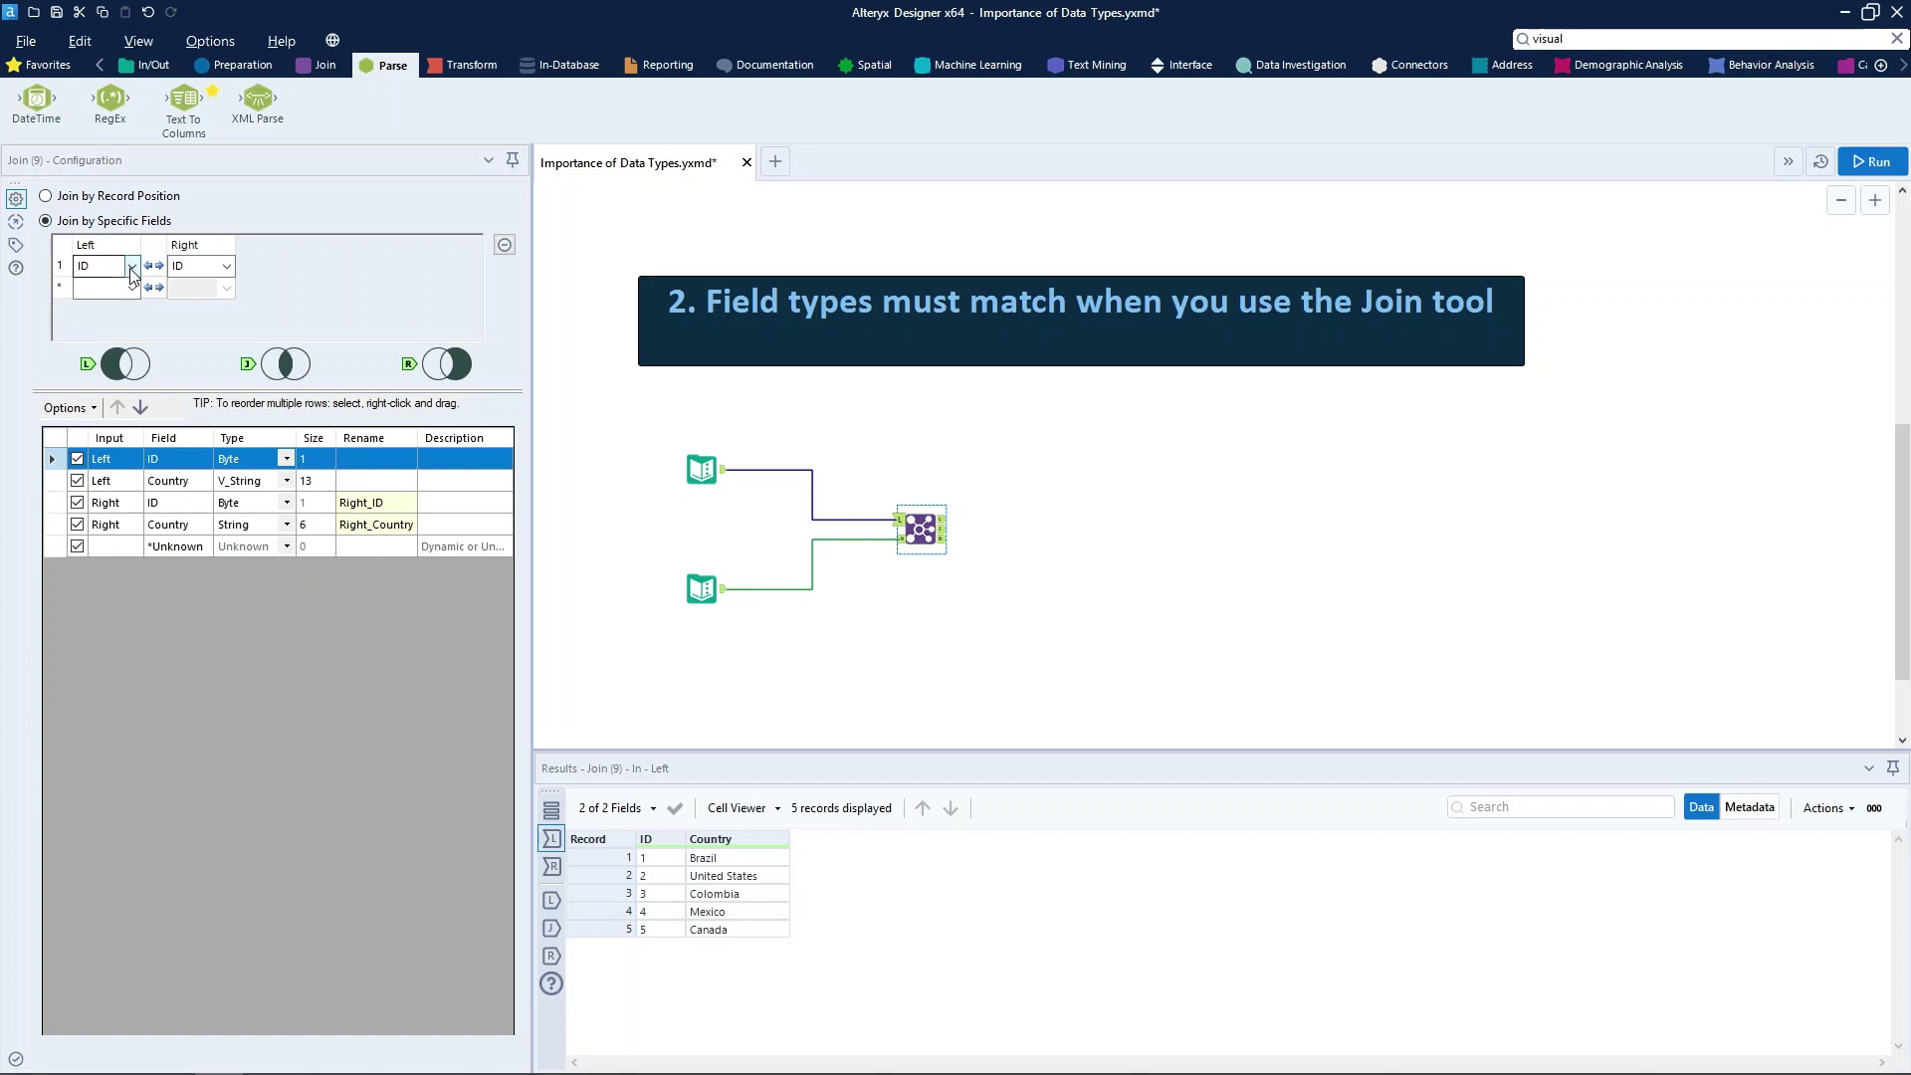
Step: Keep ID as both join keys, rerun, and show the join returning Brazil and Mexico
click(130, 267)
click(129, 267)
click(227, 267)
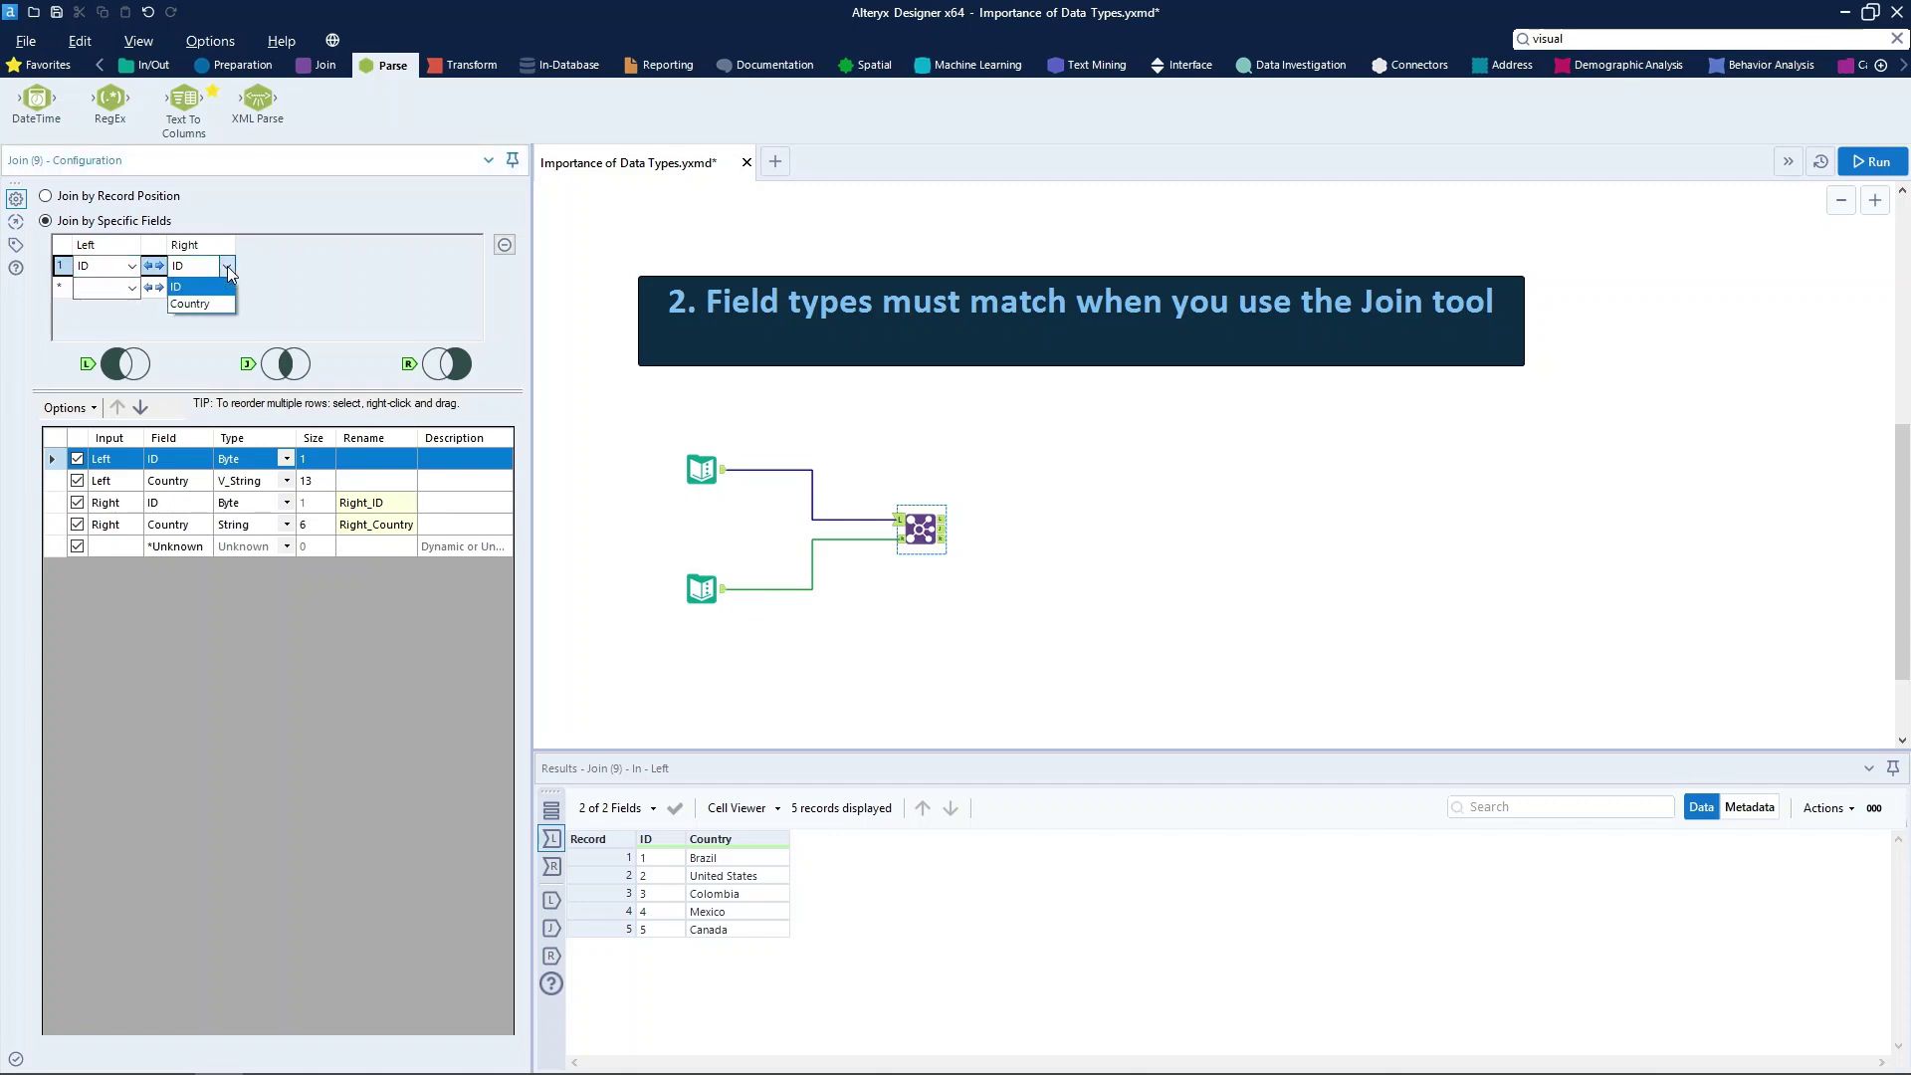
click(189, 287)
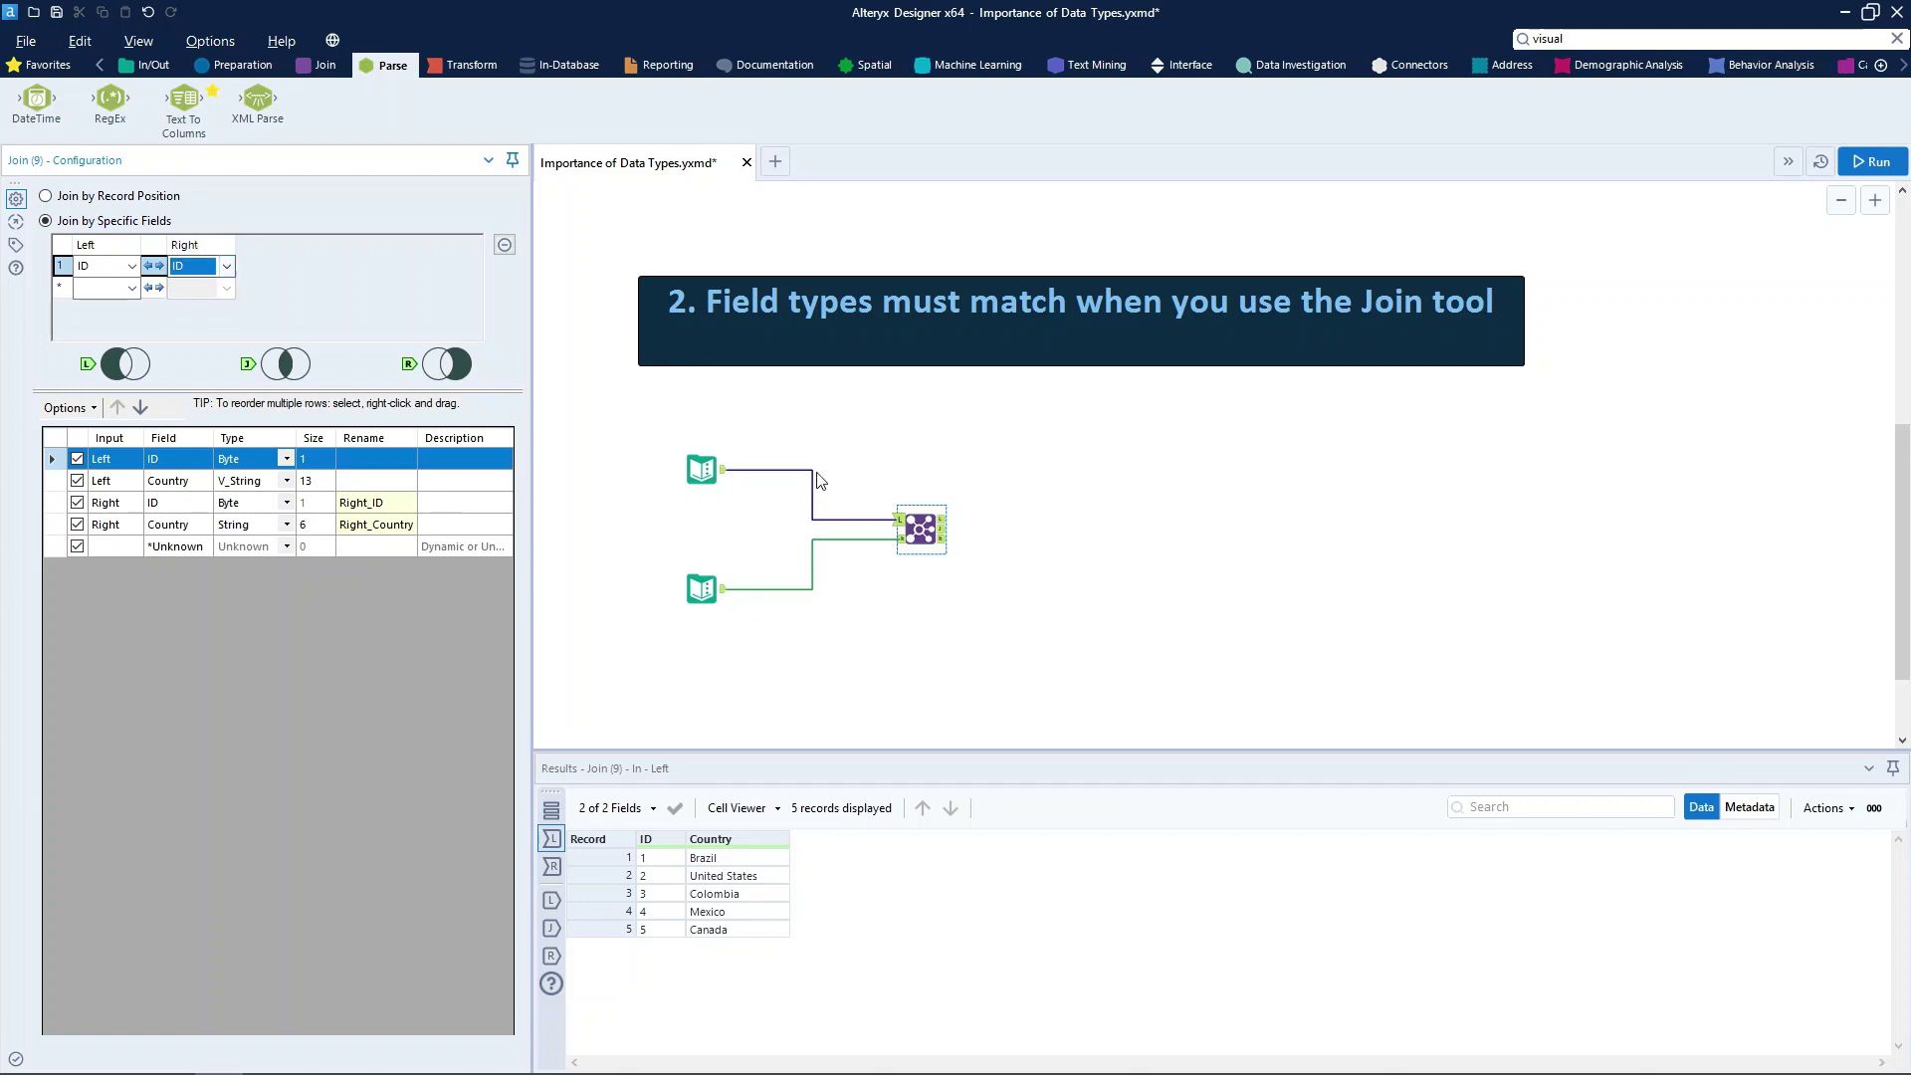
click(874, 569)
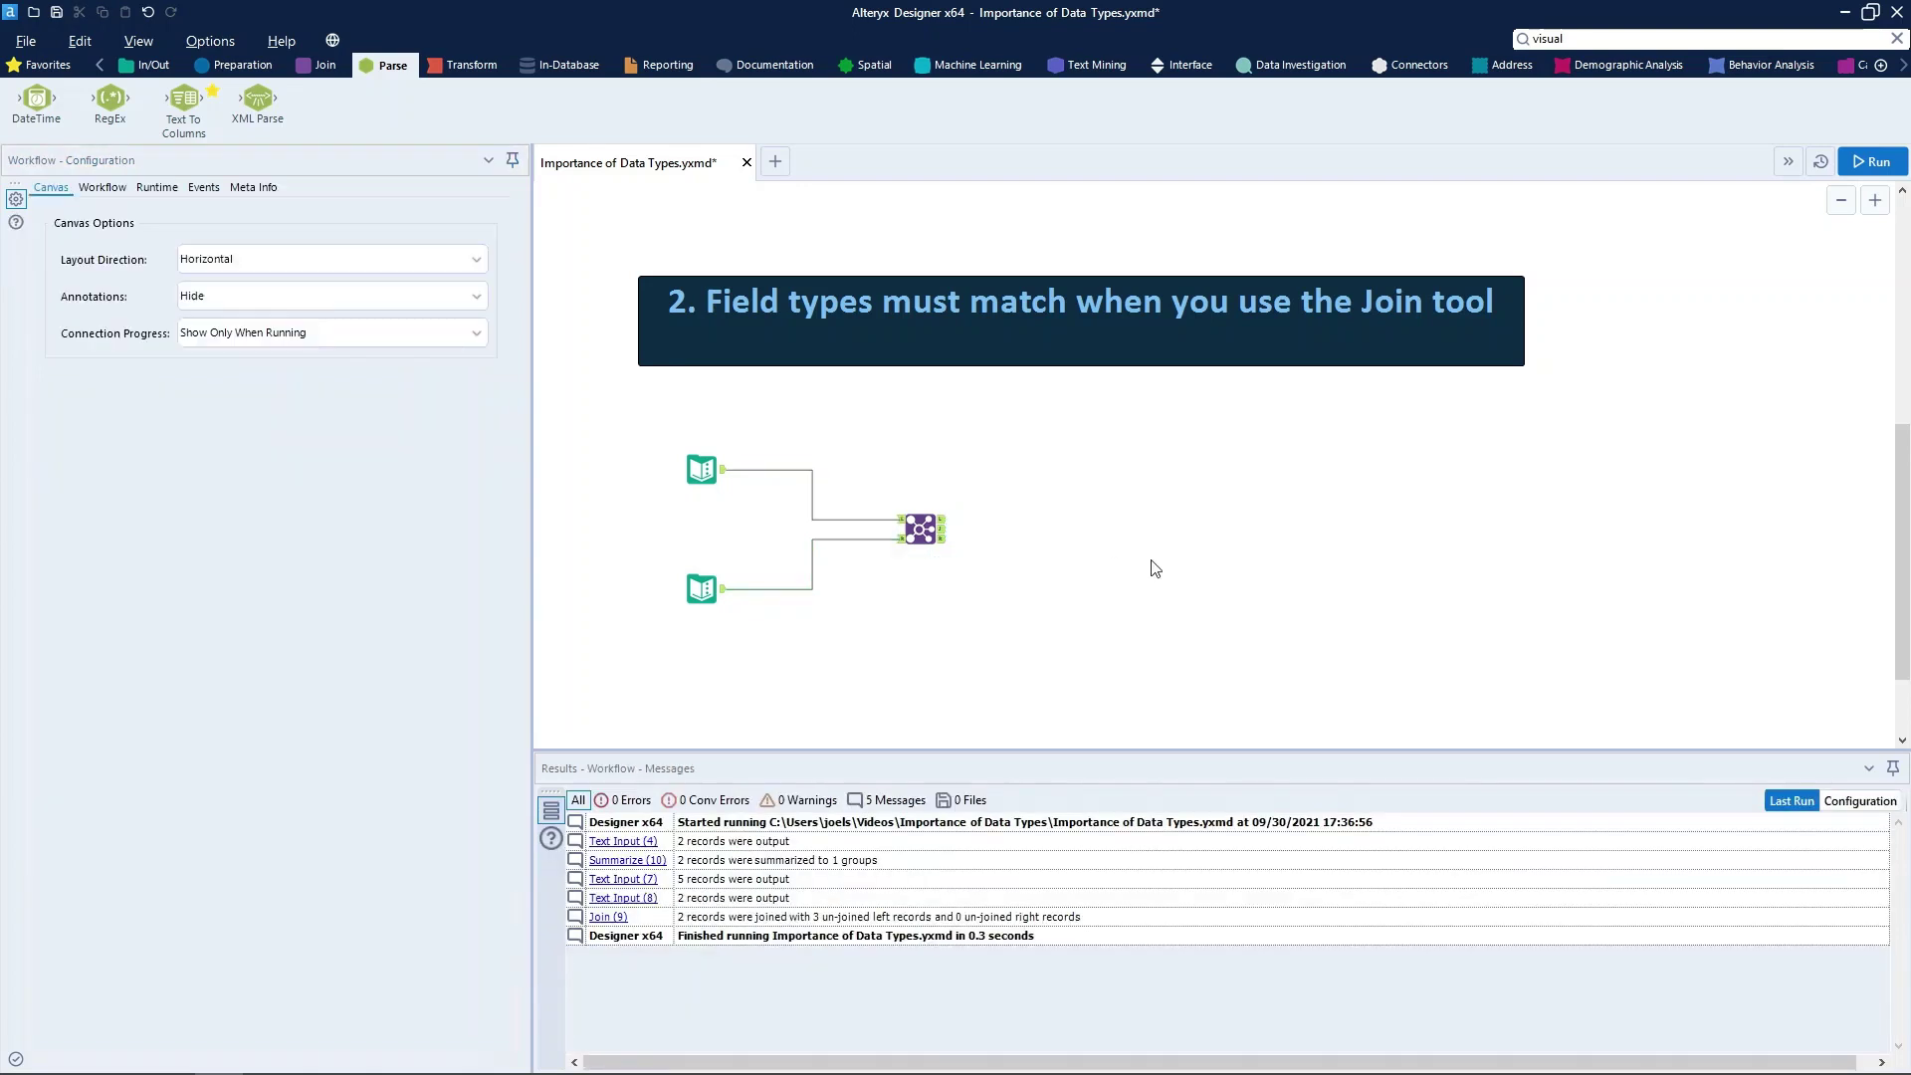
click(1869, 161)
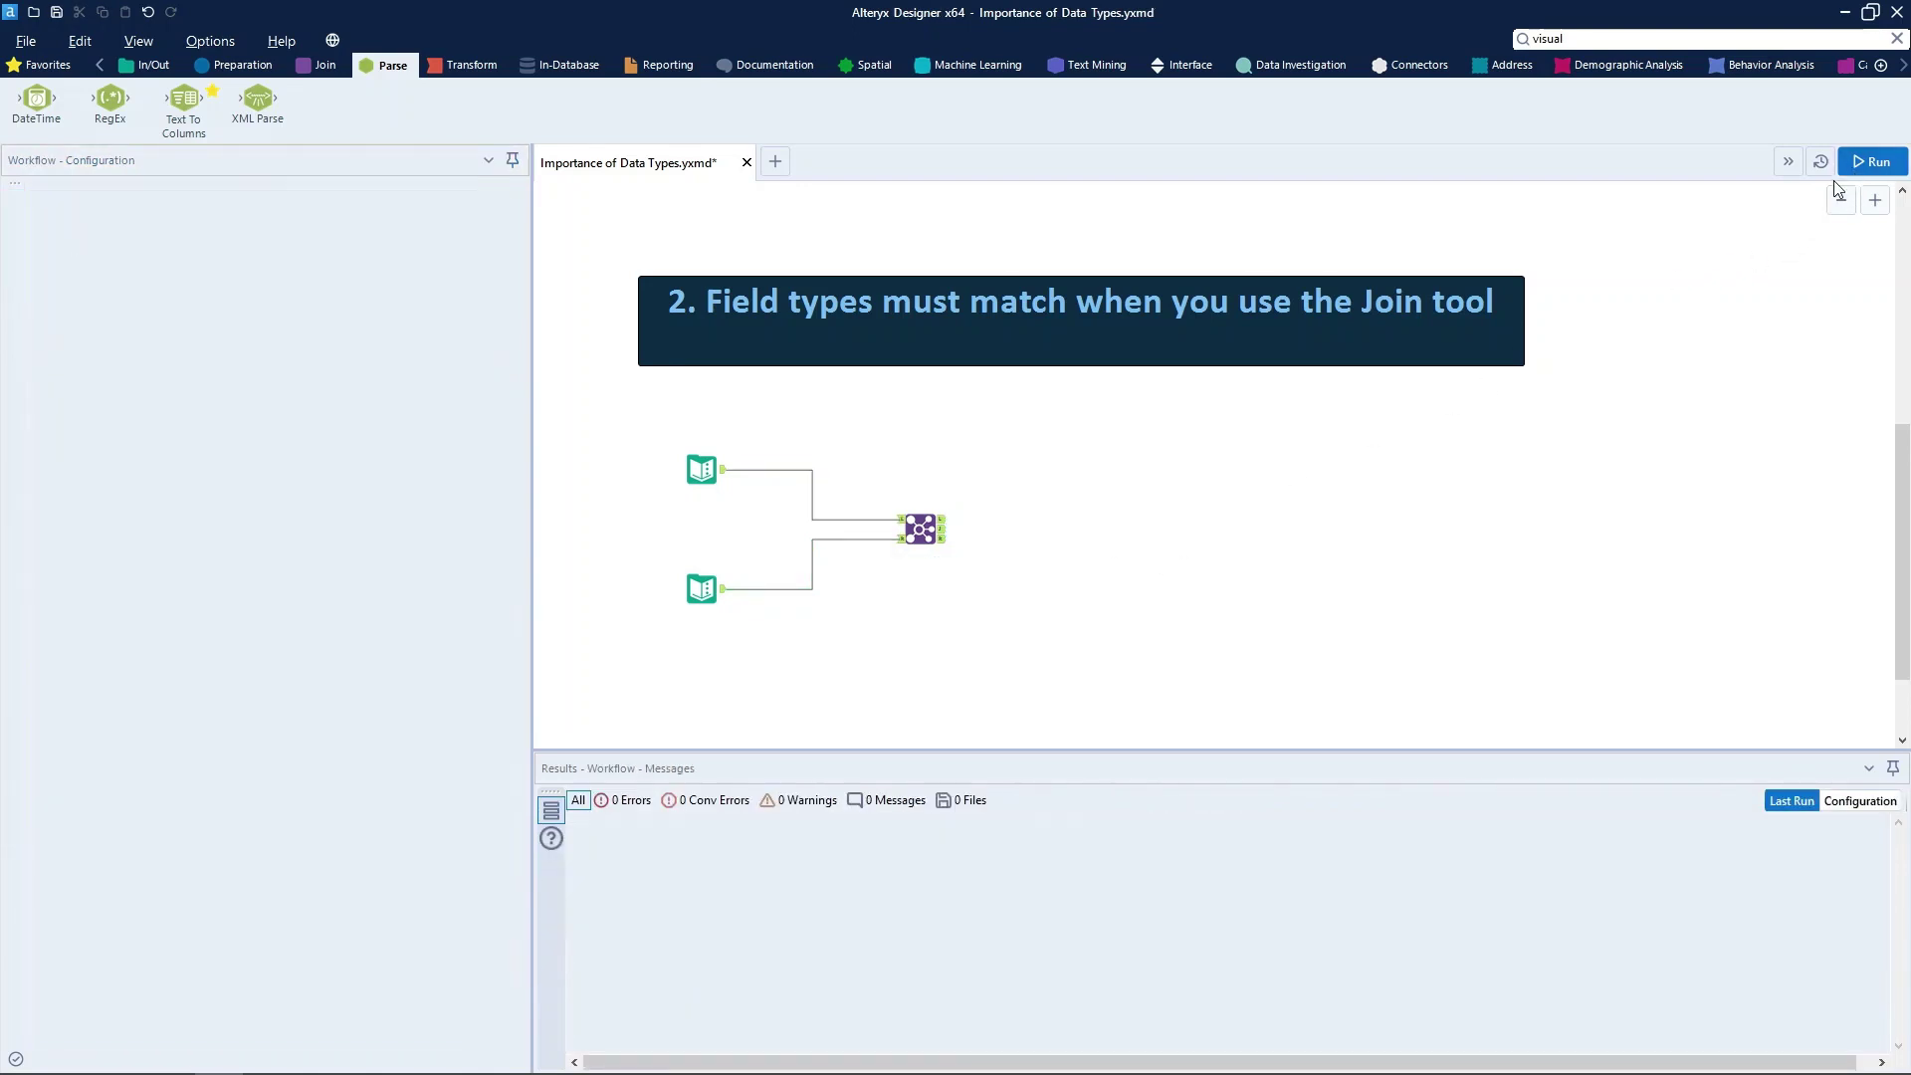
click(945, 540)
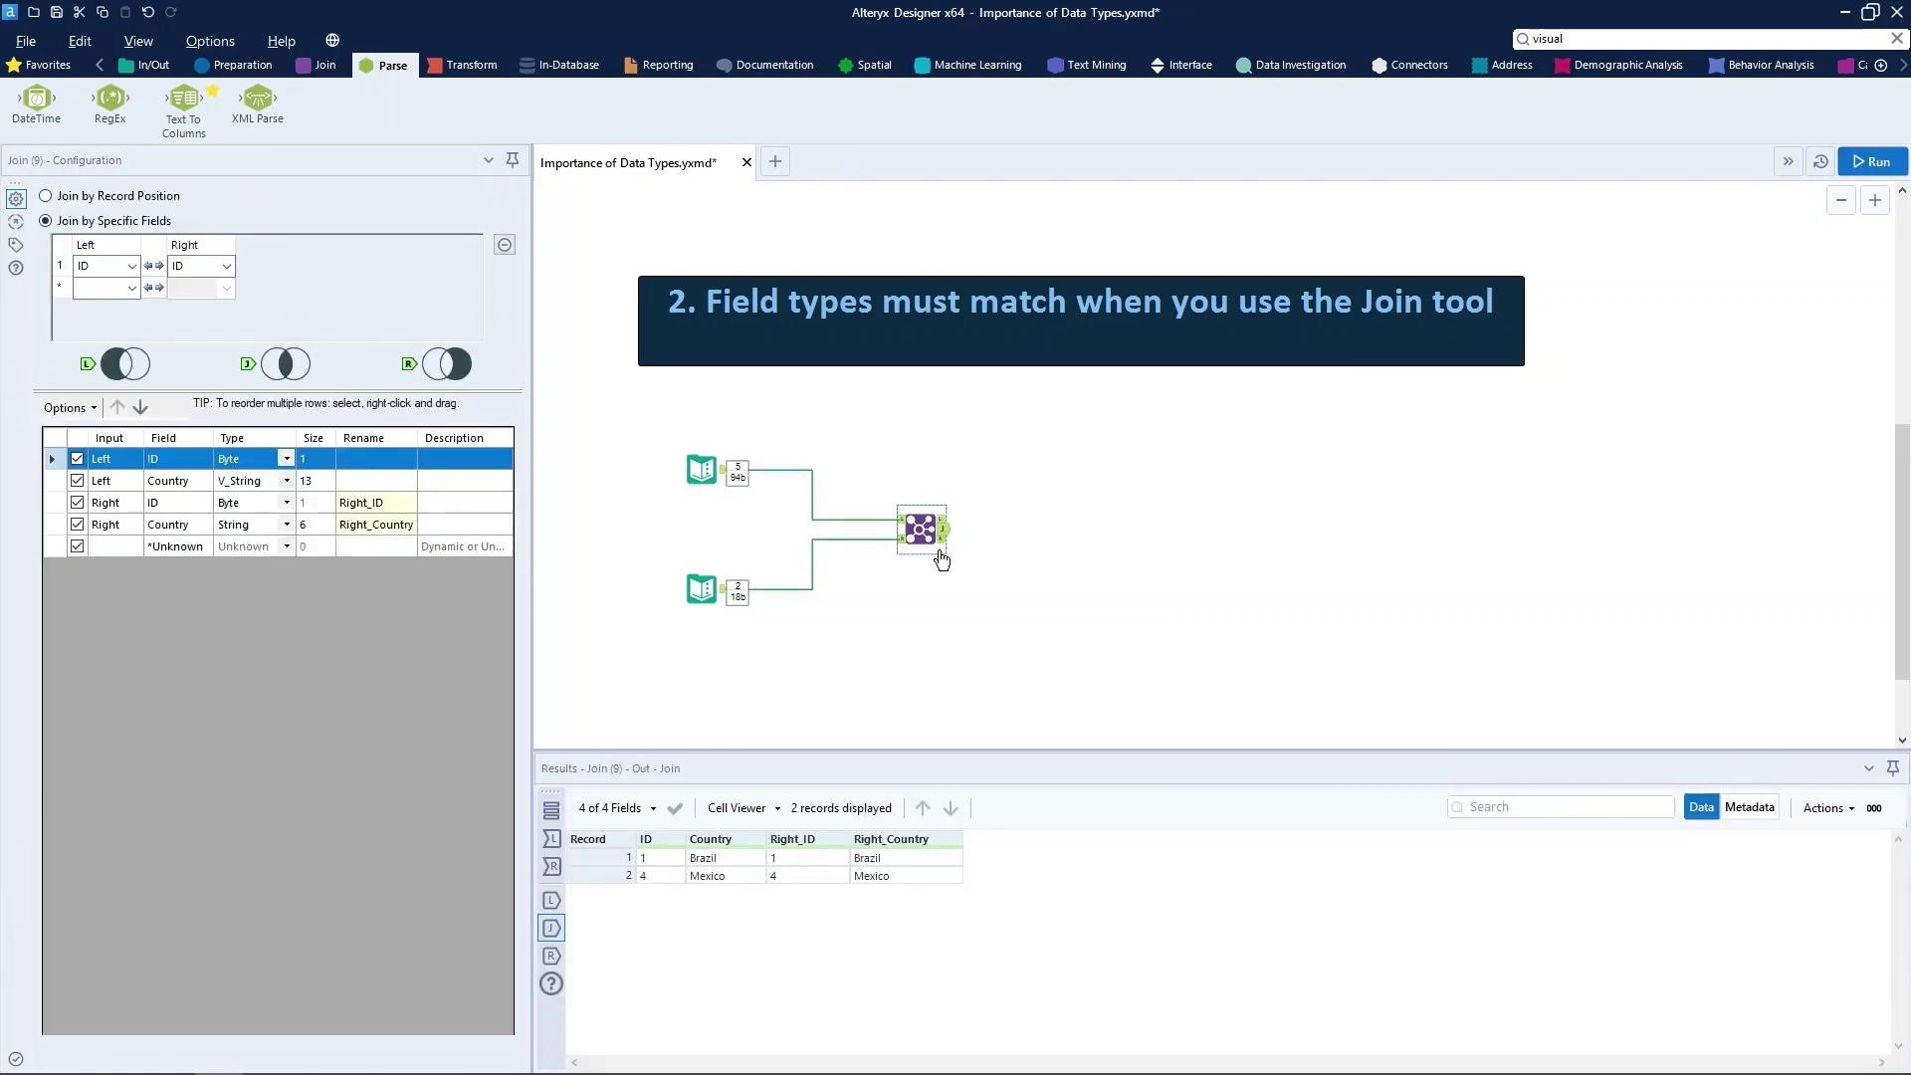
Step: Show in each Text Input's metadata that ID is stored as Byte
click(702, 470)
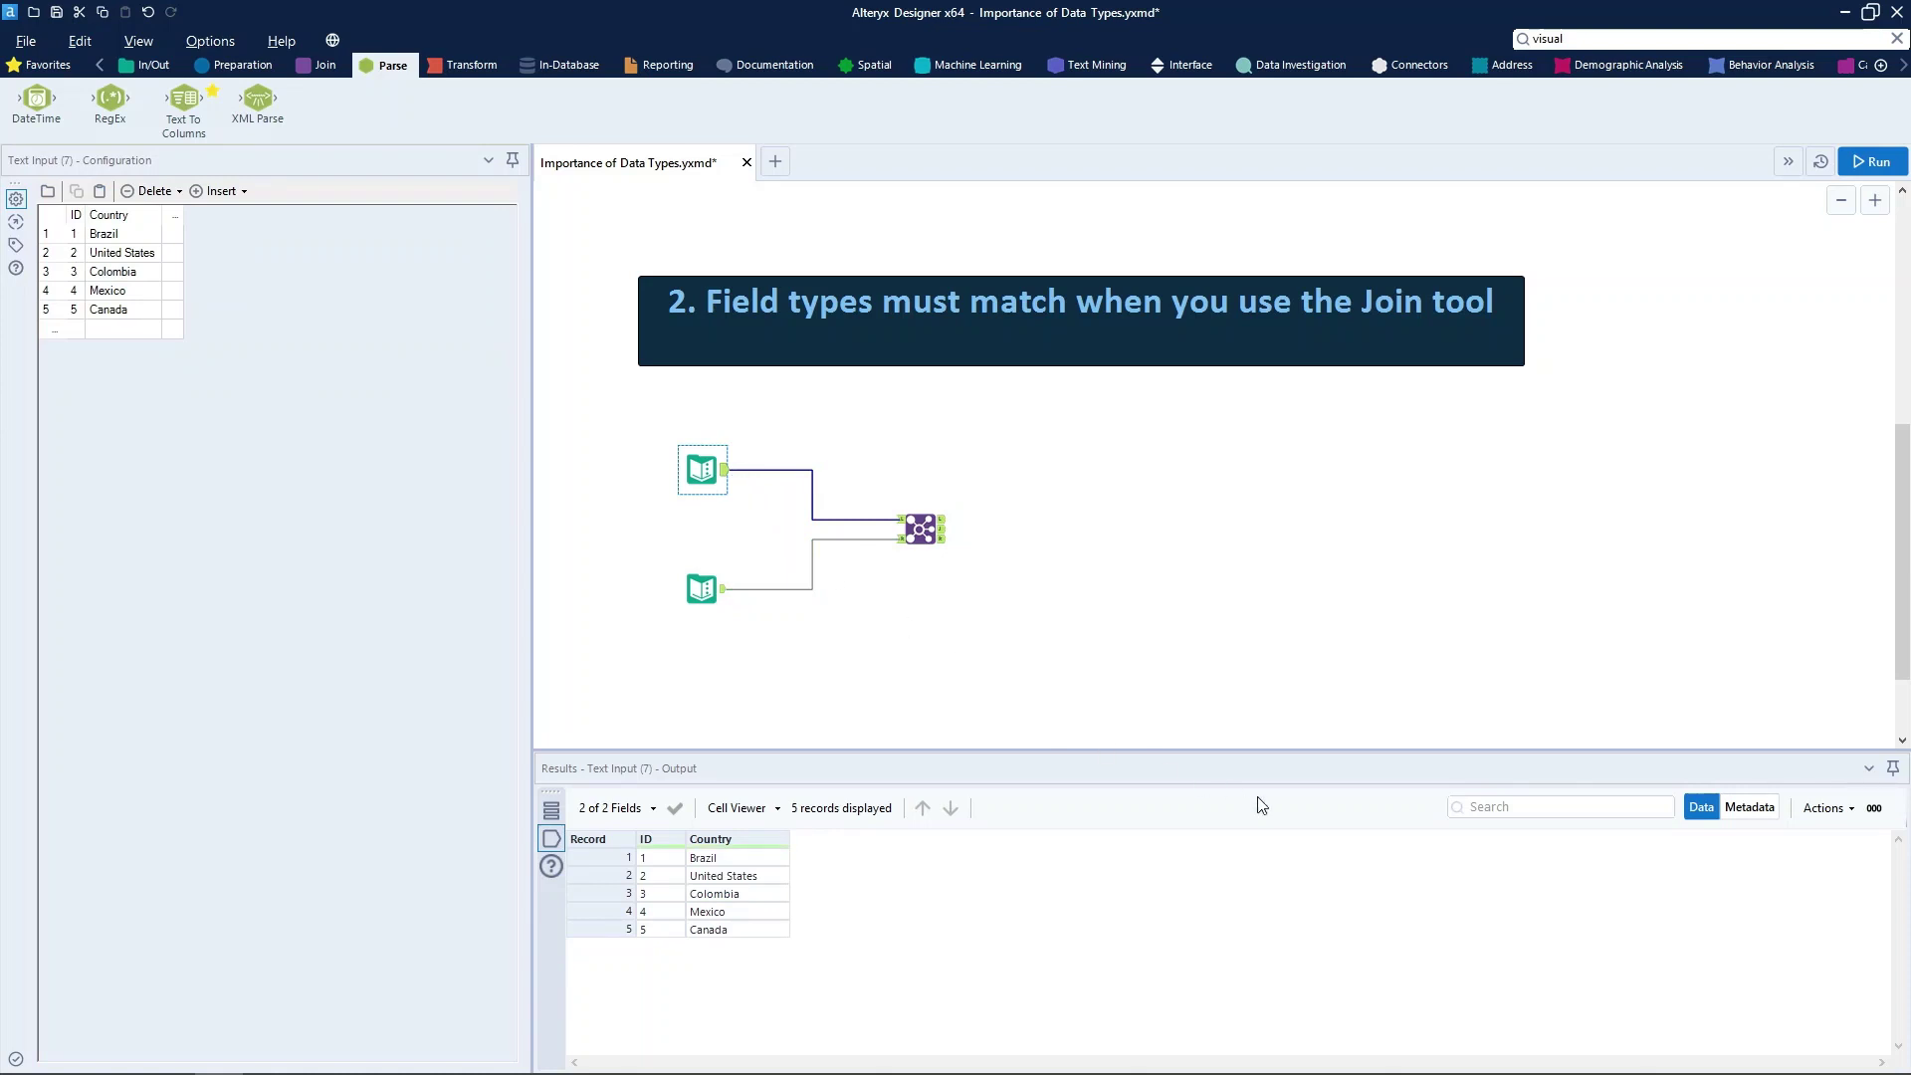
click(1757, 808)
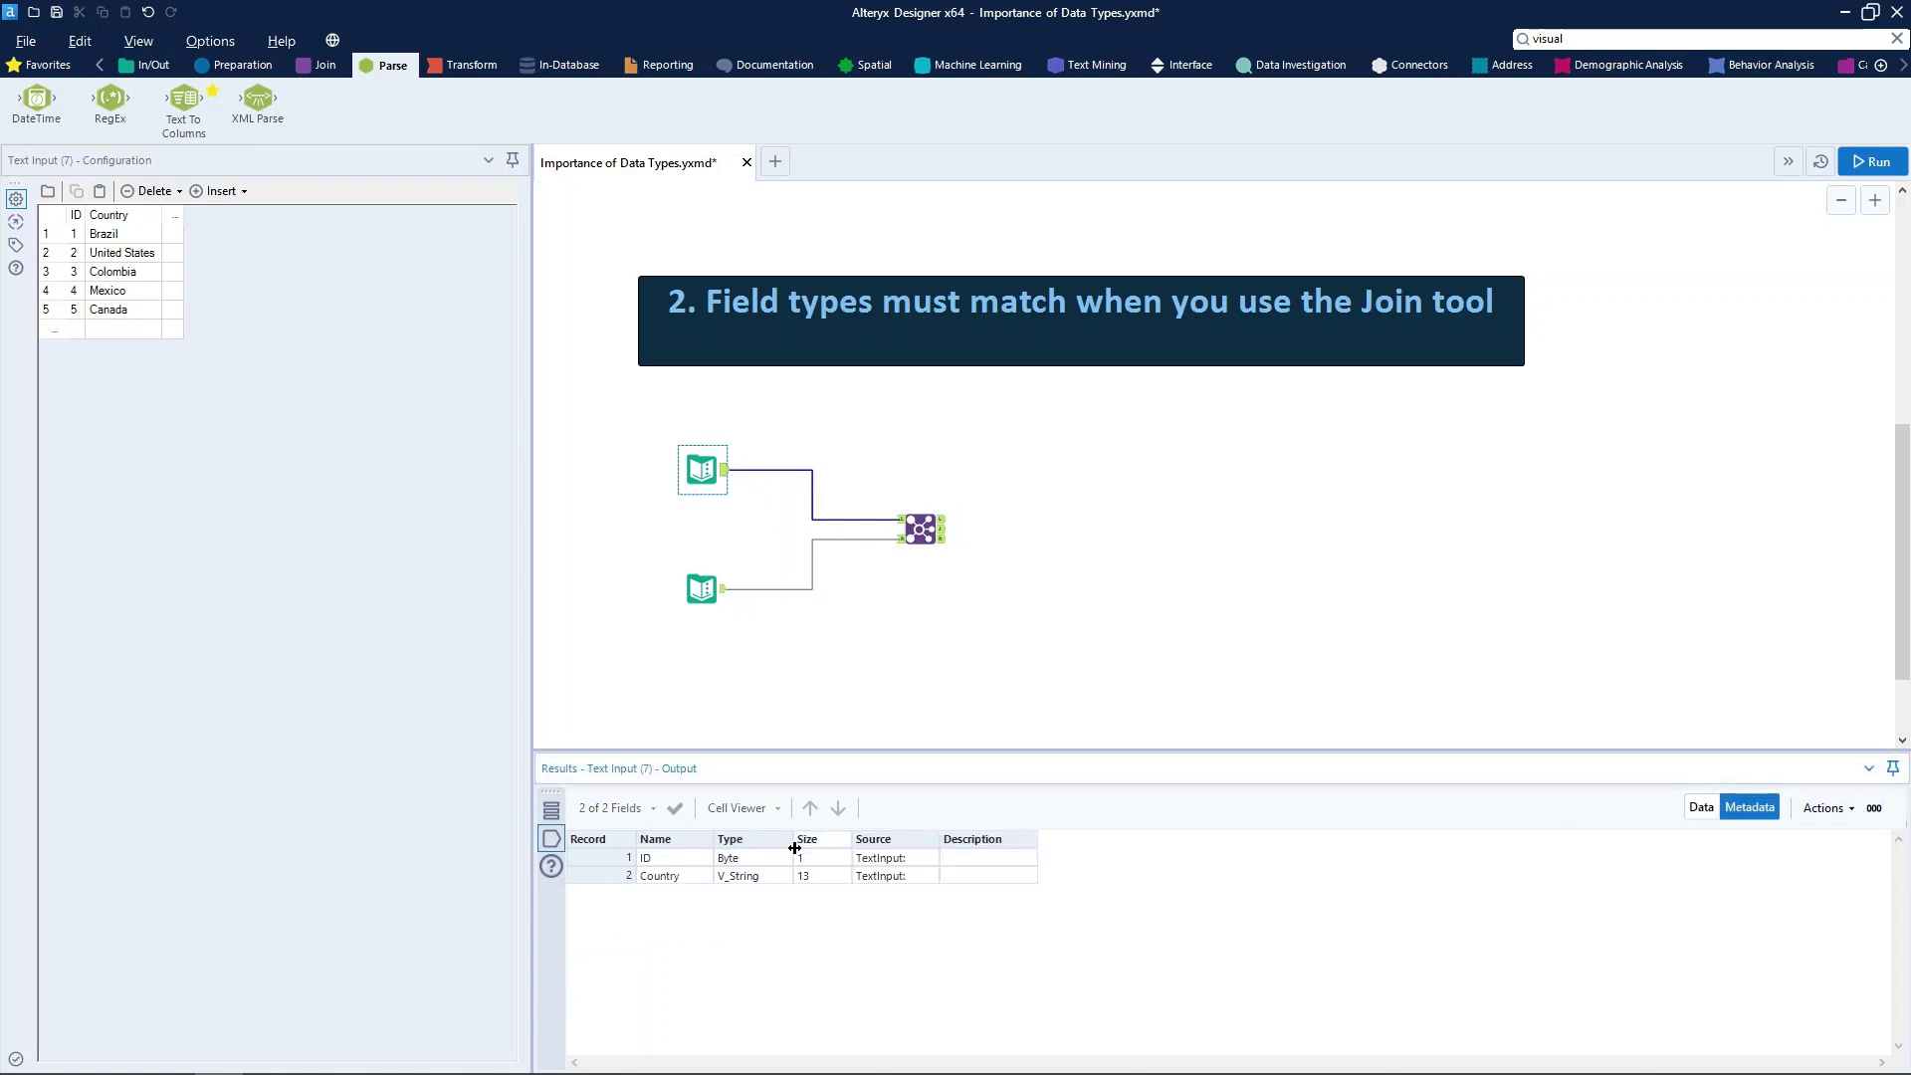
click(665, 859)
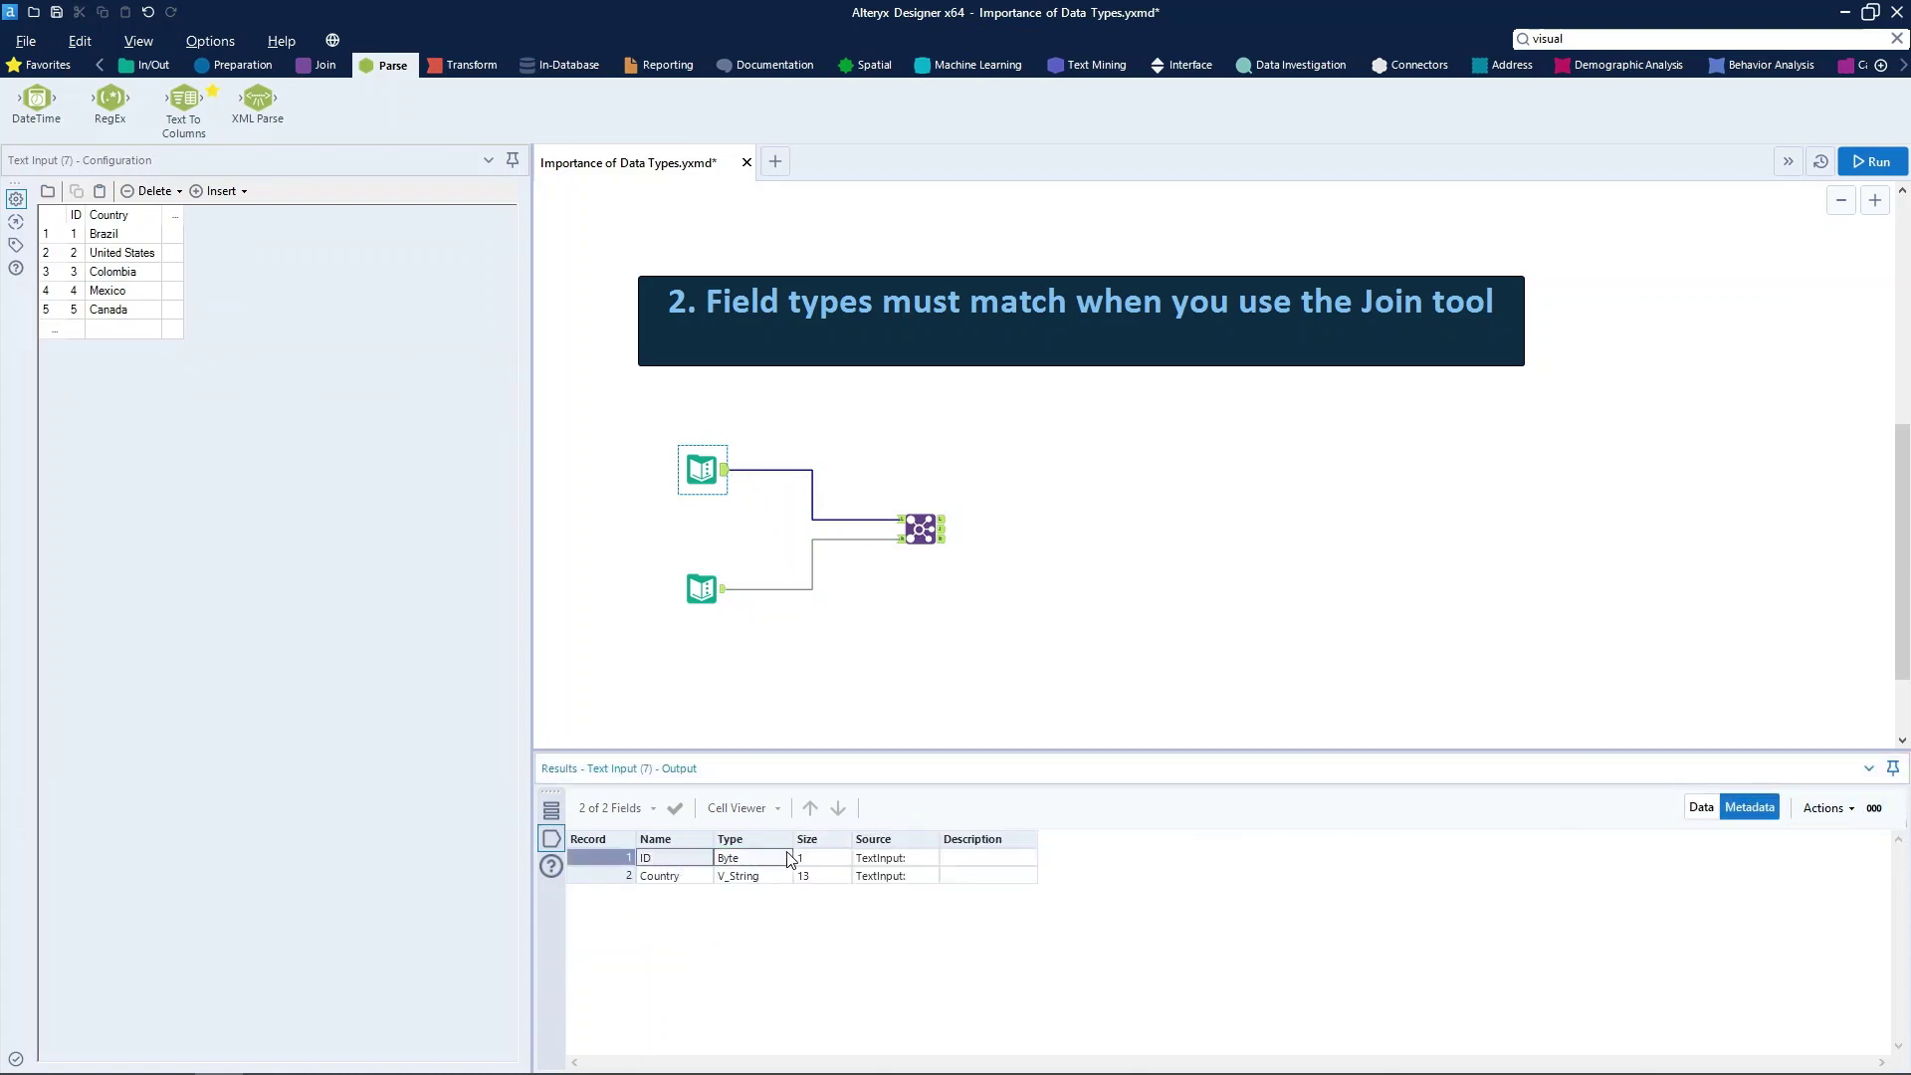
click(756, 857)
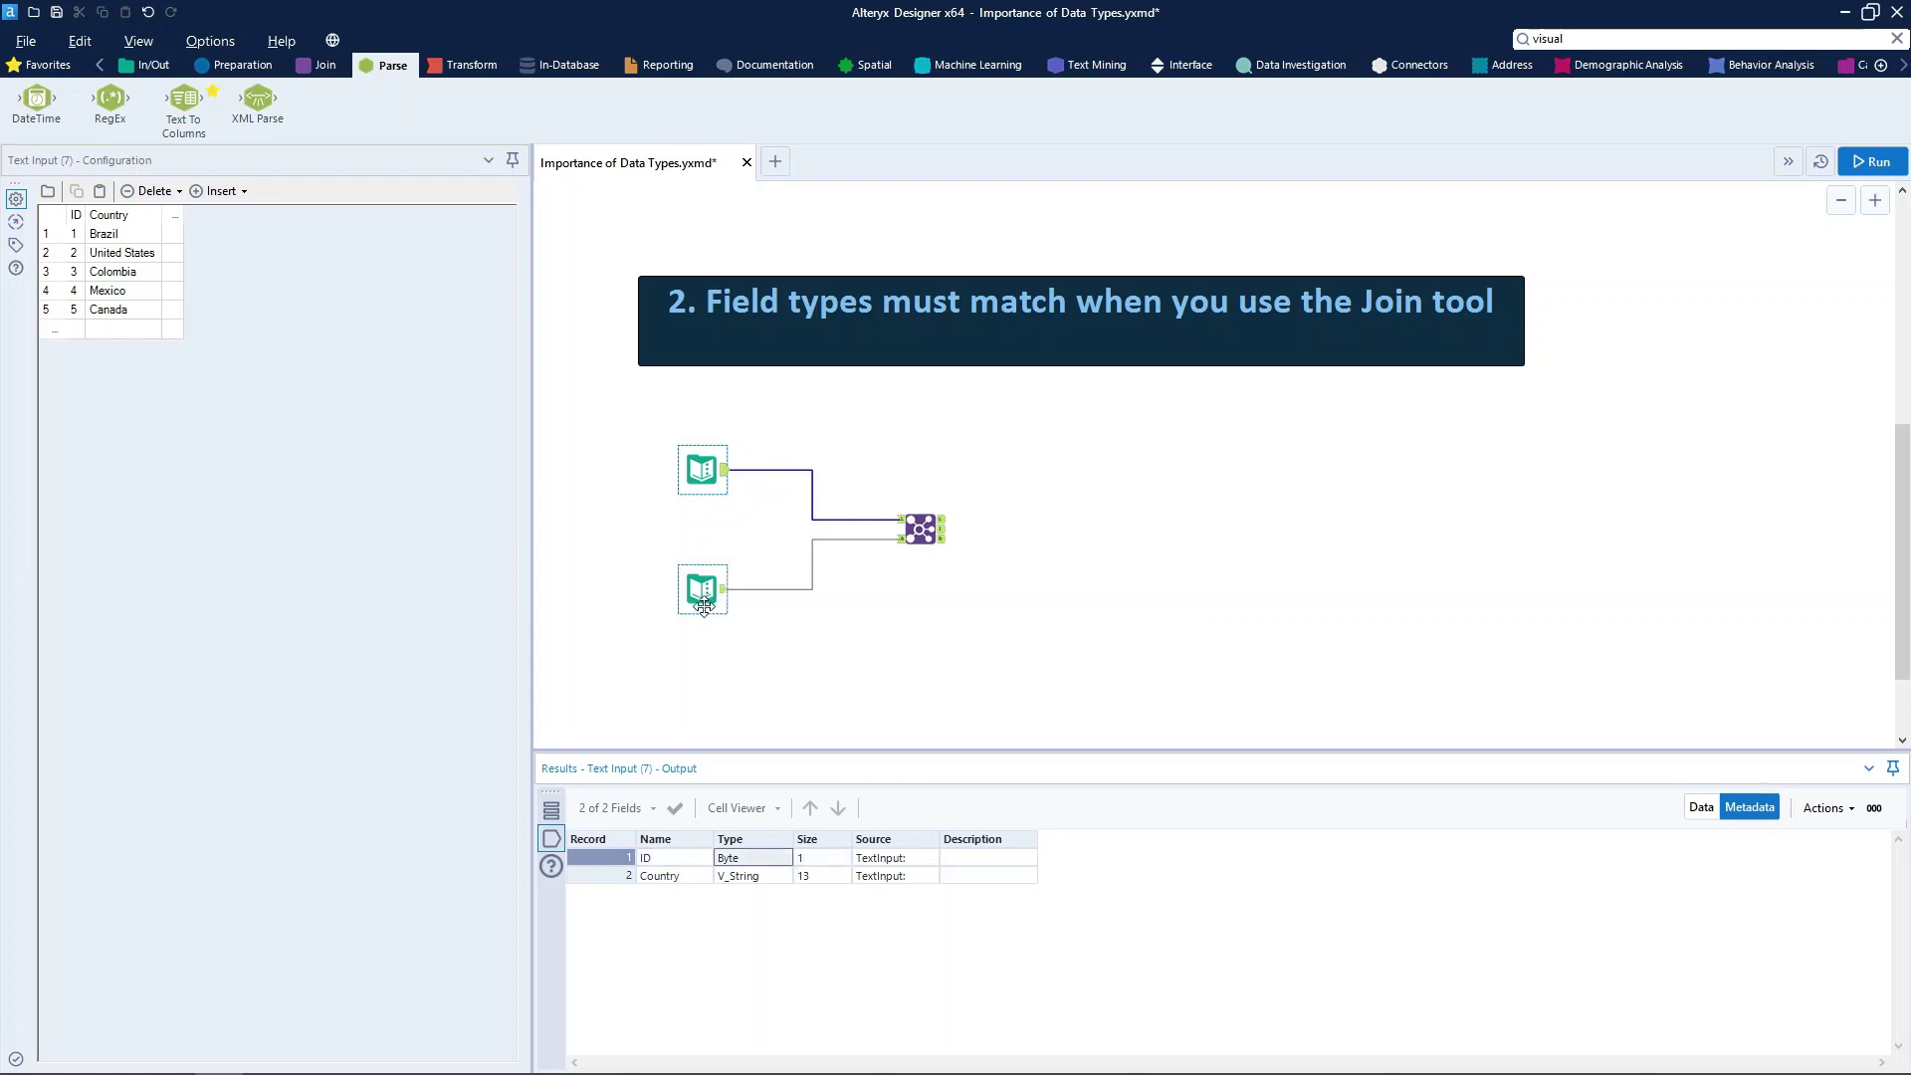
click(702, 598)
click(759, 856)
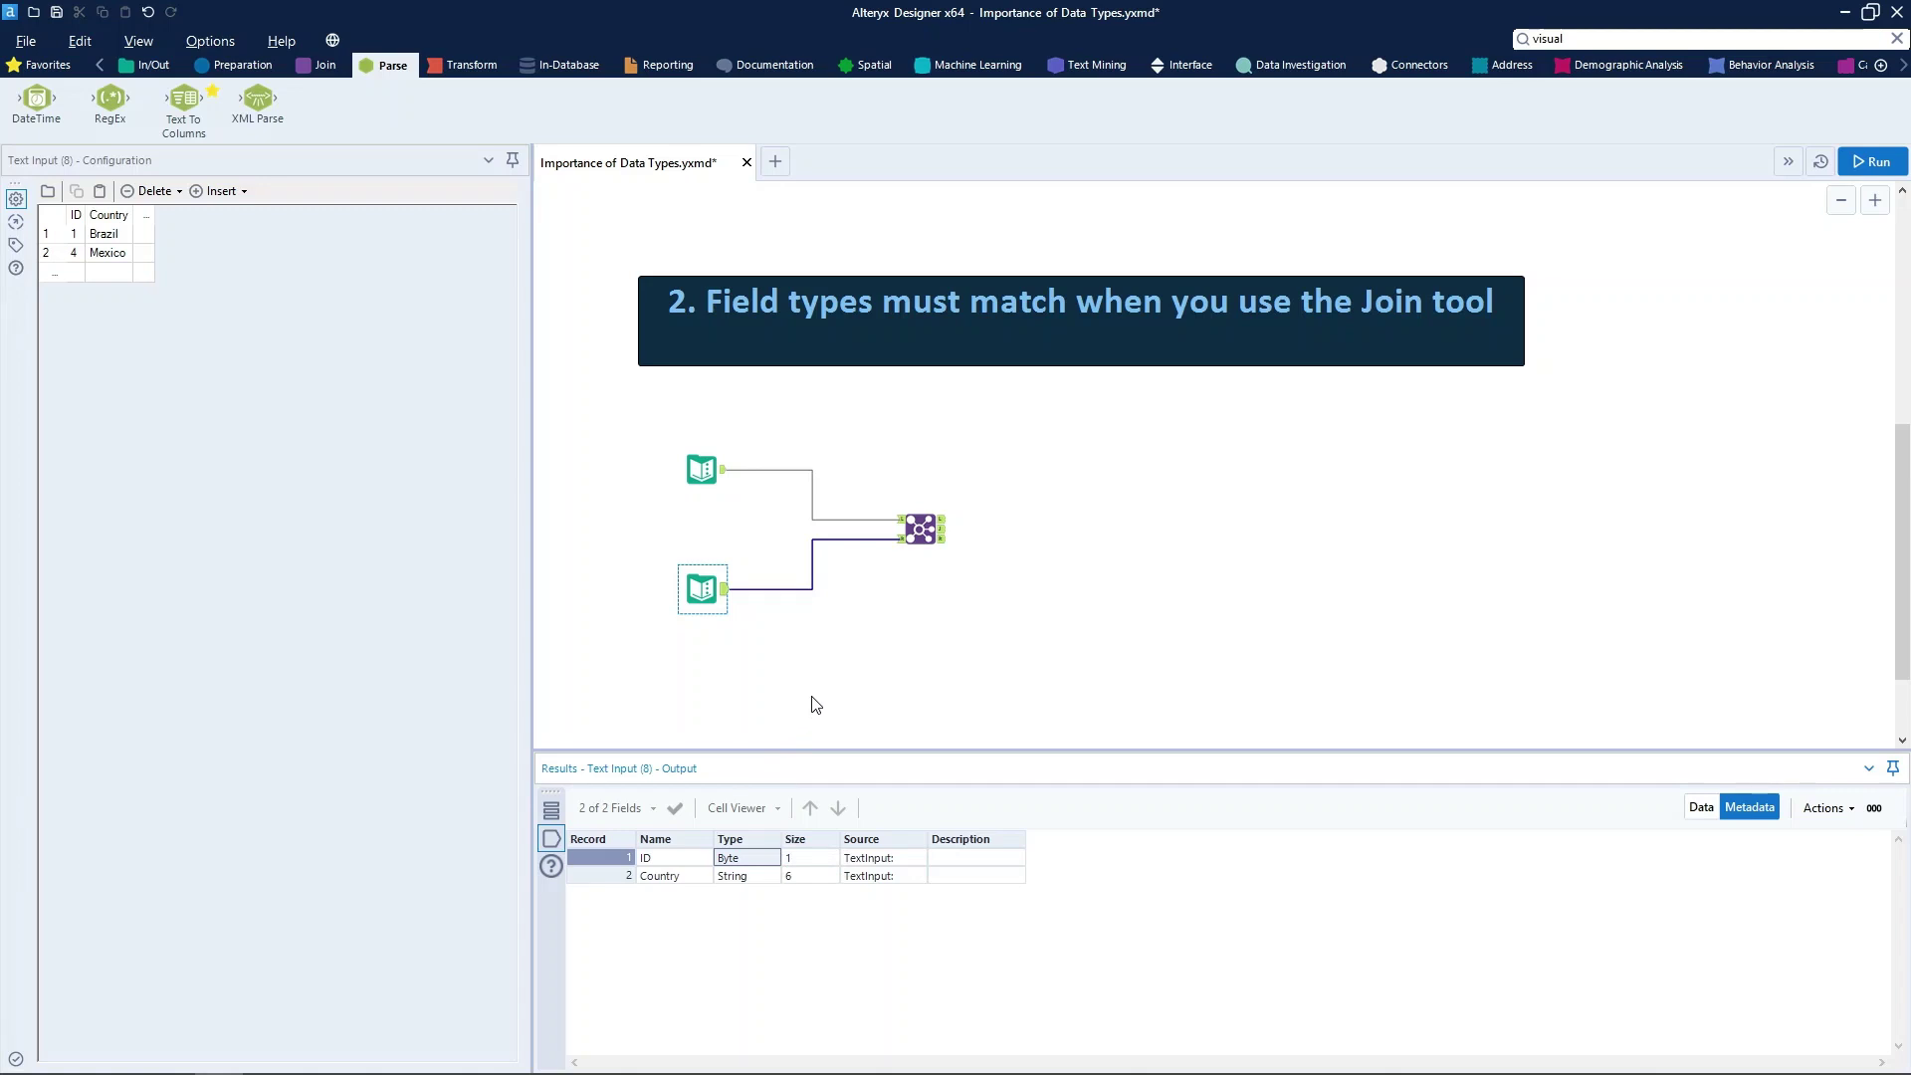
click(700, 586)
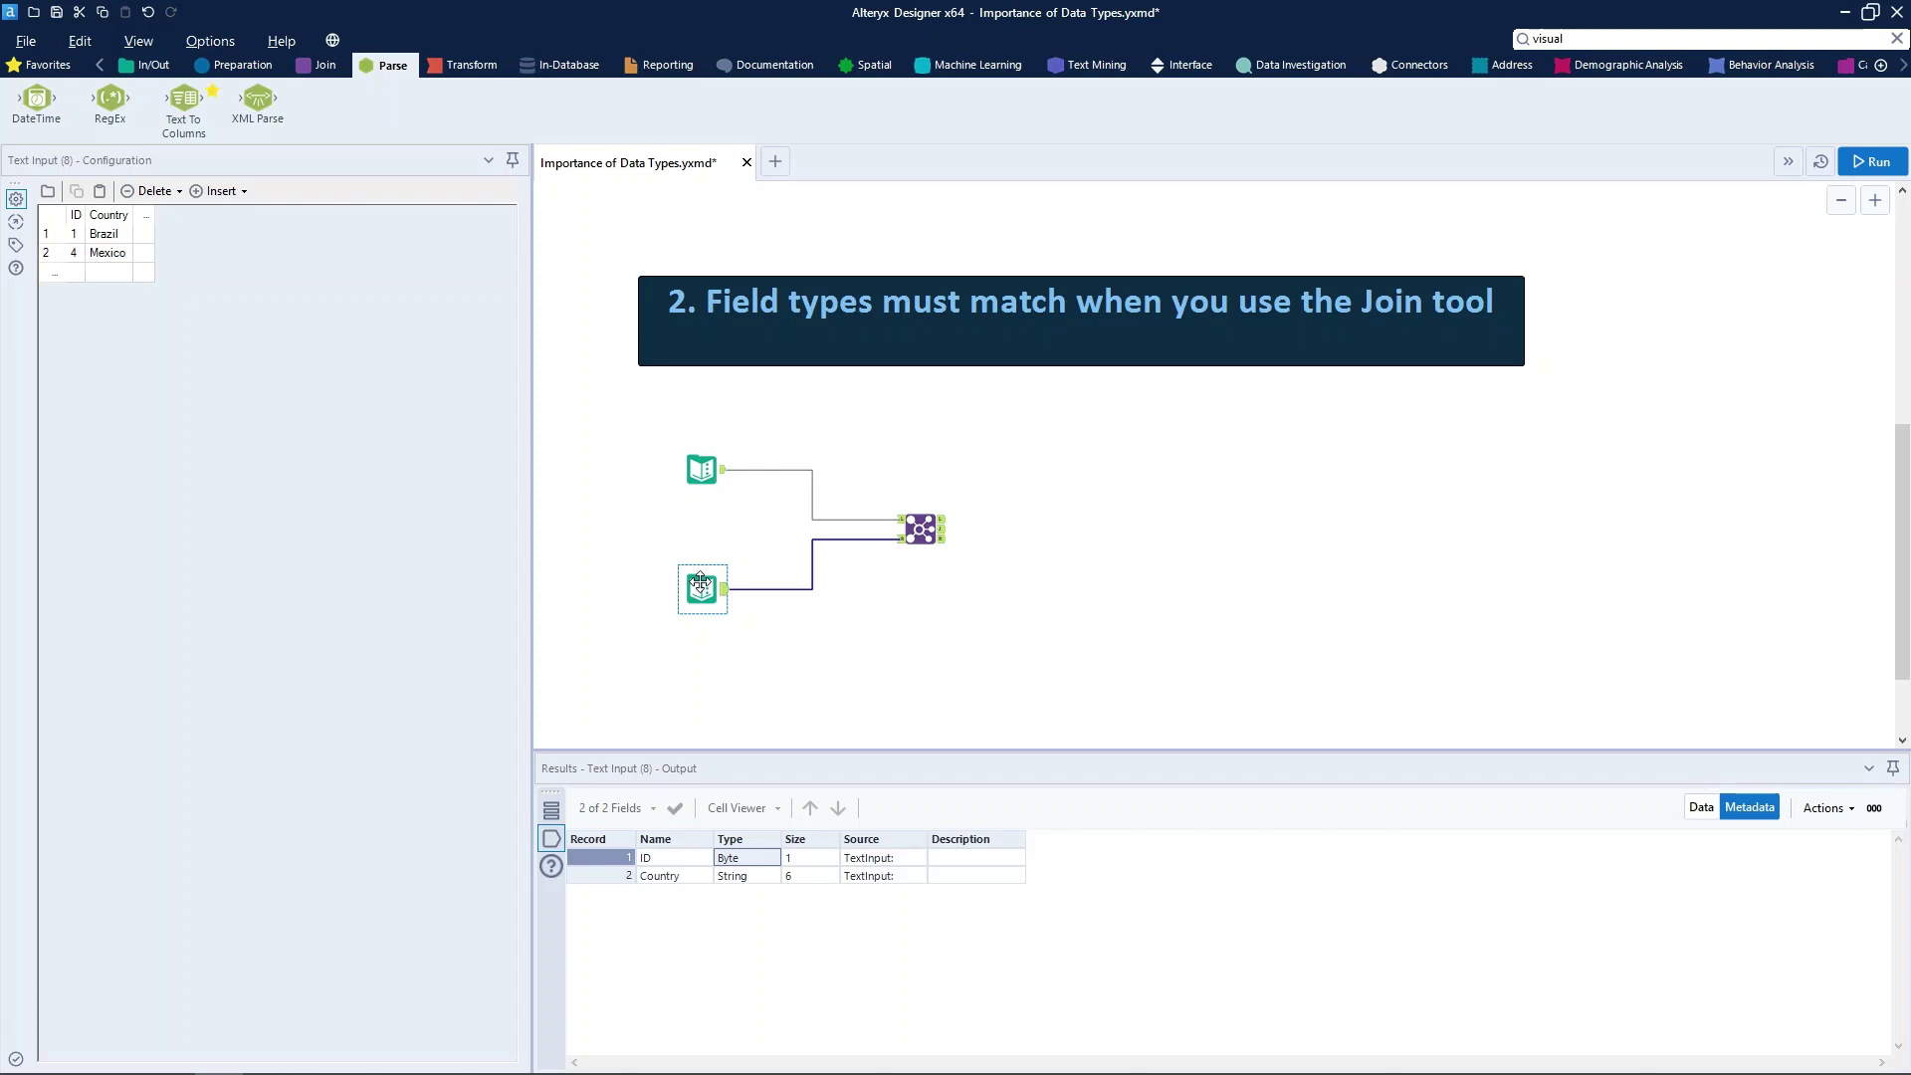
click(800, 663)
Step: Insert a Select tool on the lower input's connection to the Join and set ID to String
key(ctrl+r)
click(239, 65)
drag(1067, 99, 799, 591)
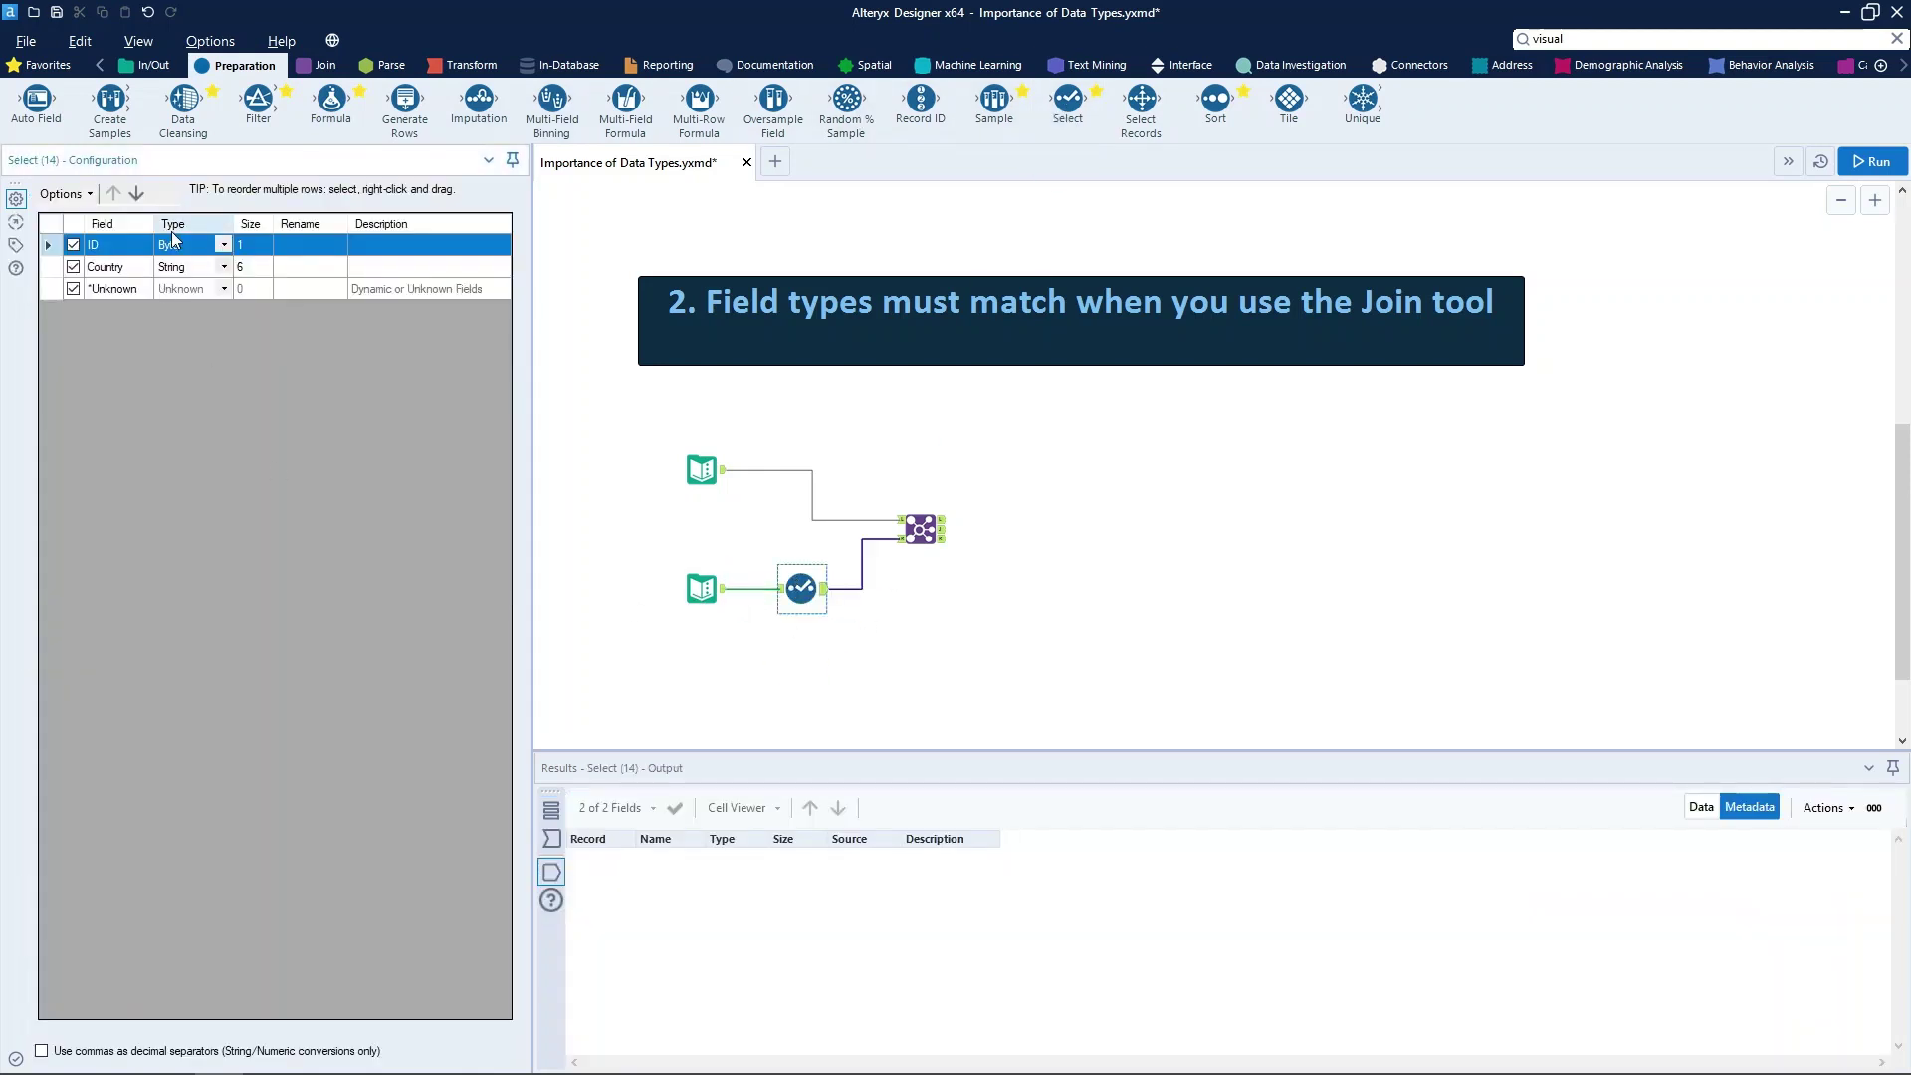
click(224, 245)
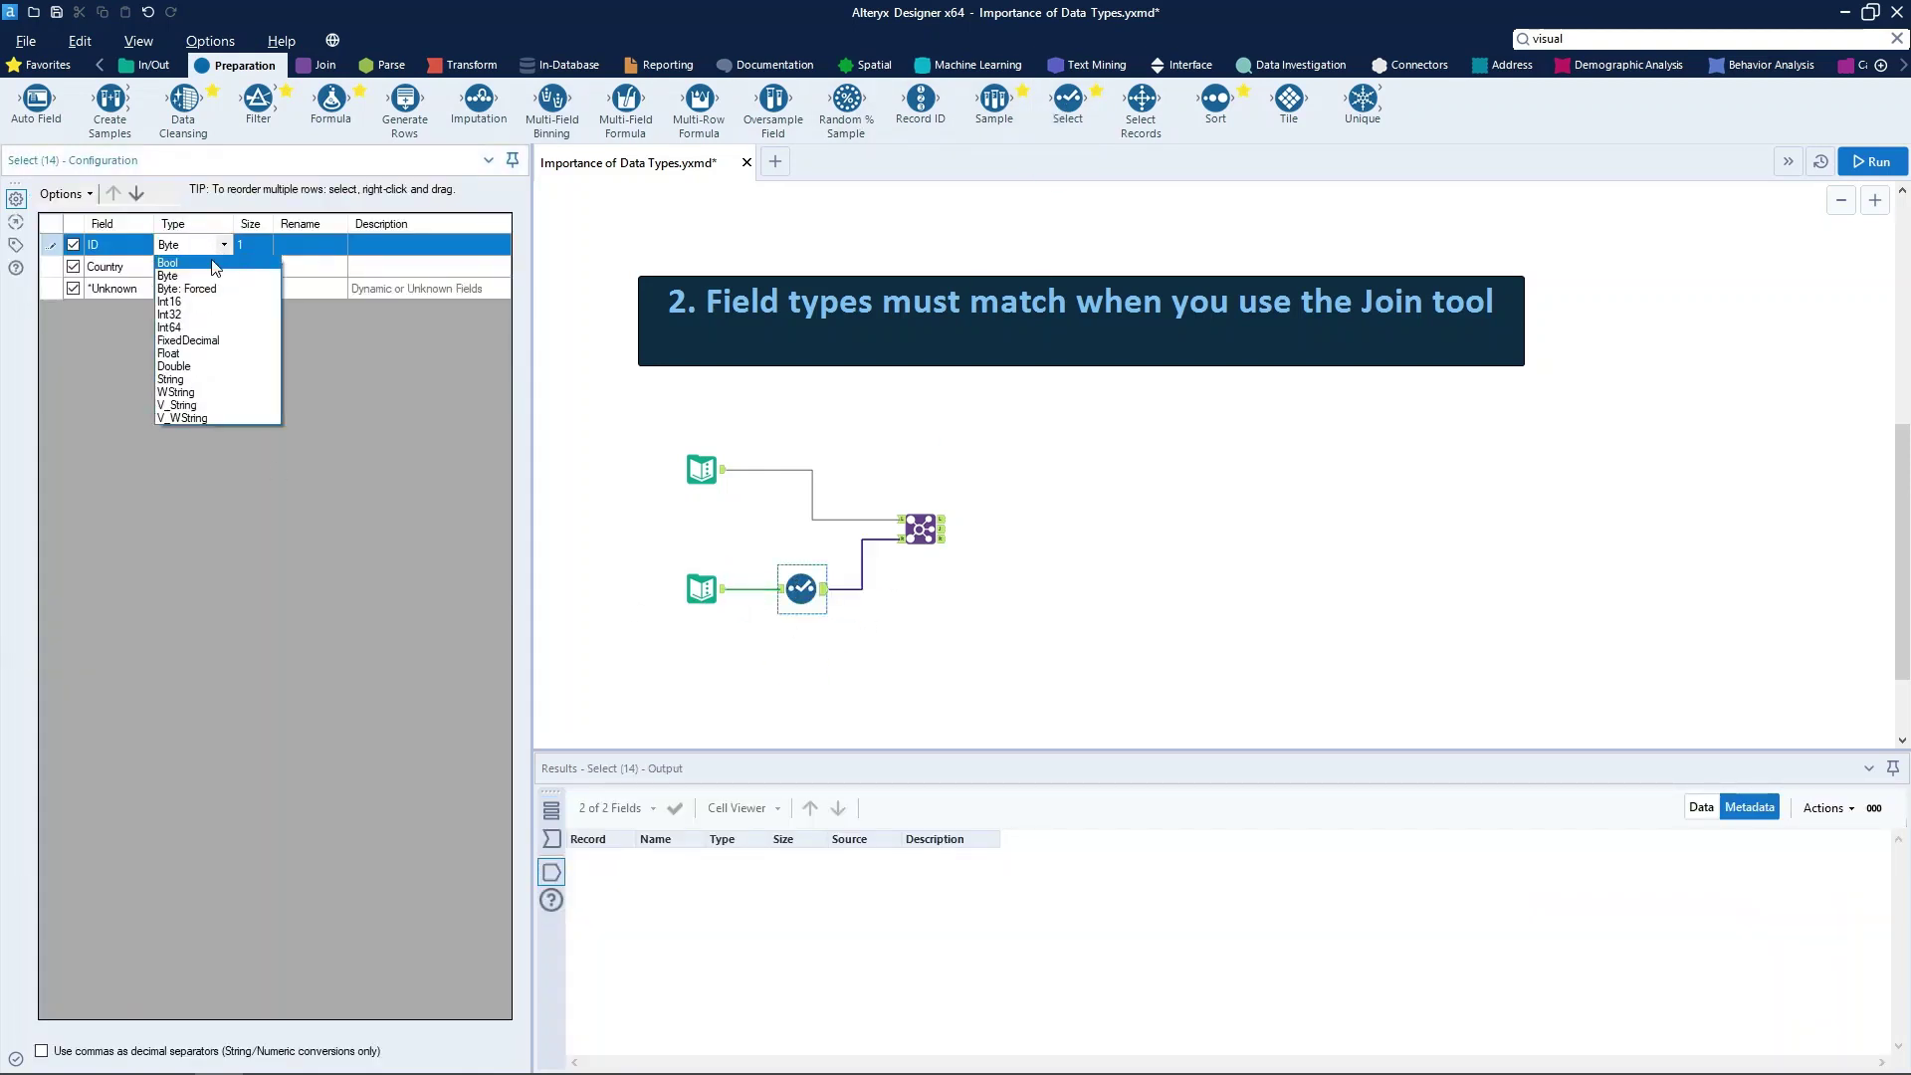
click(221, 382)
Step: Rerun to show the Join error: String fields can only be joined to string fields
click(614, 541)
key(ctrl+r)
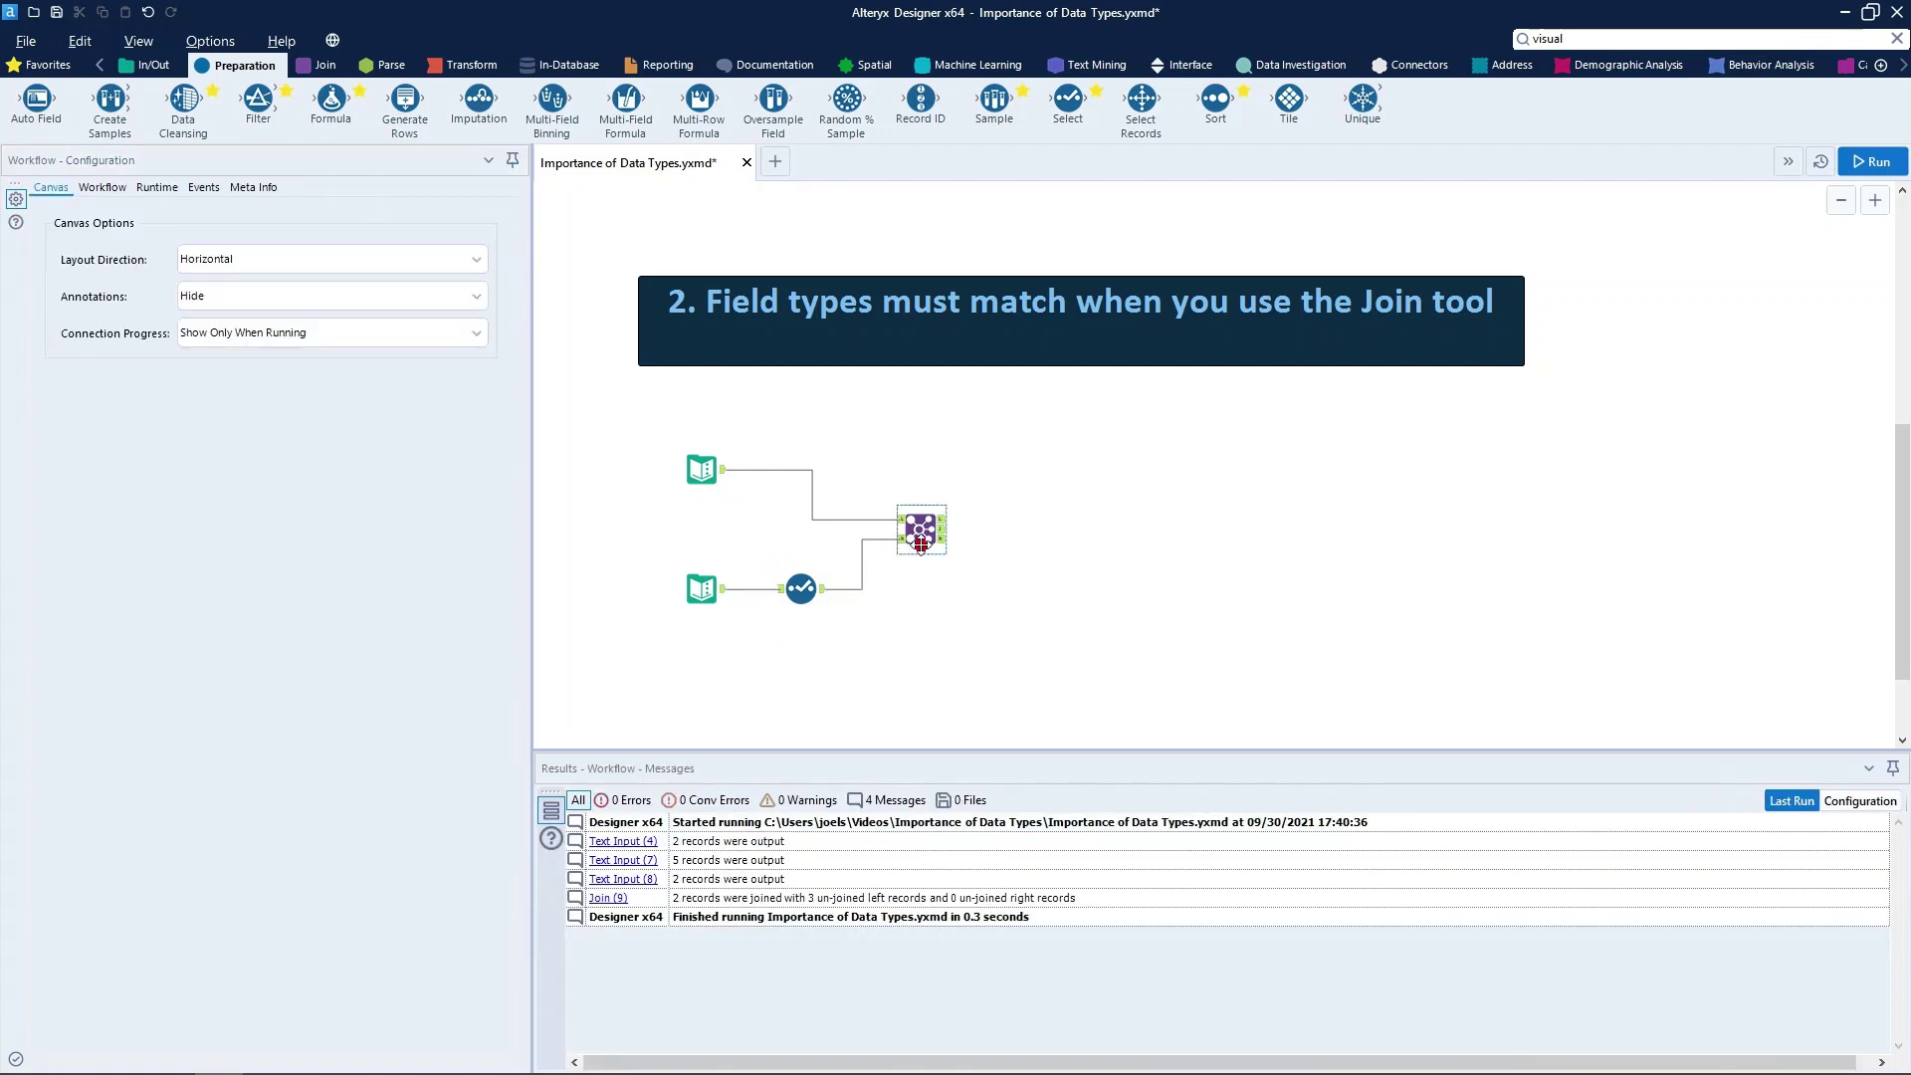
mouse_move(920, 544)
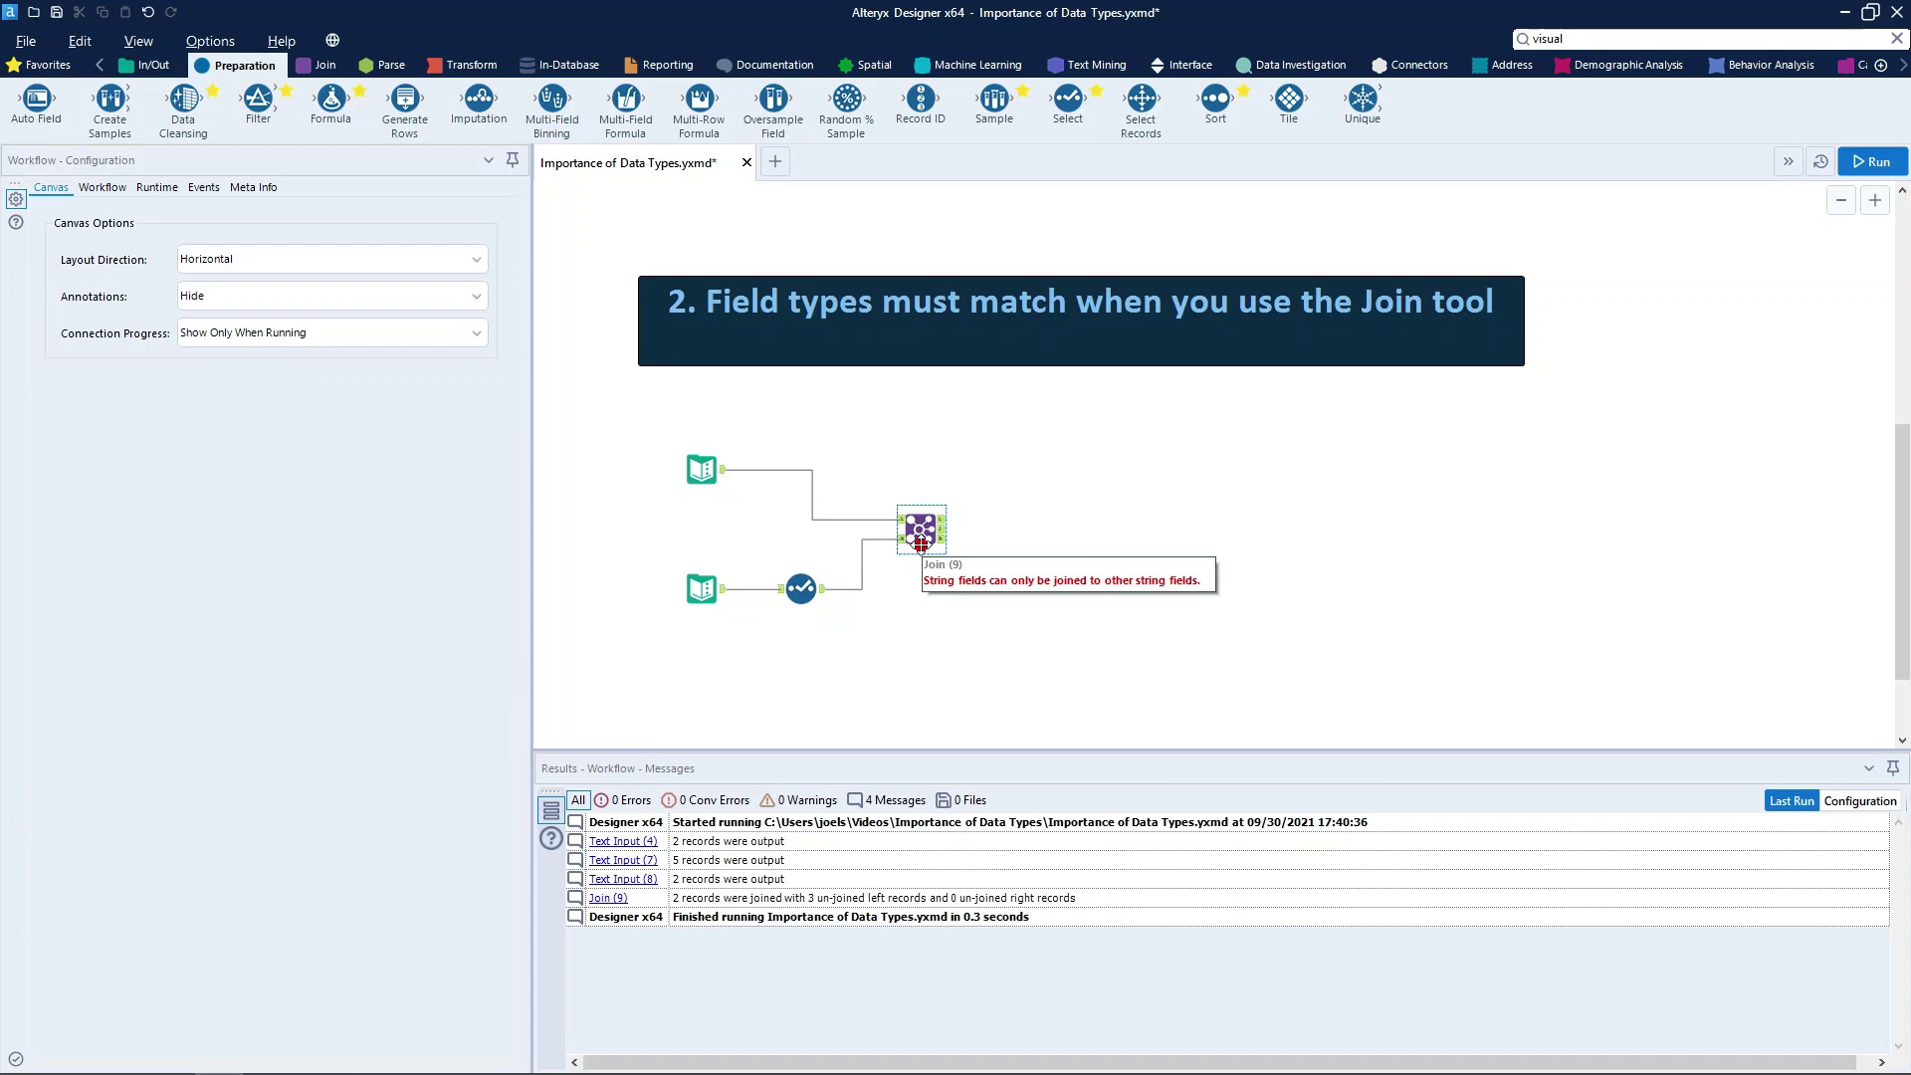
Step: Remove the Select step with Delete and Connect Around so the lower input feeds the Join
click(801, 589)
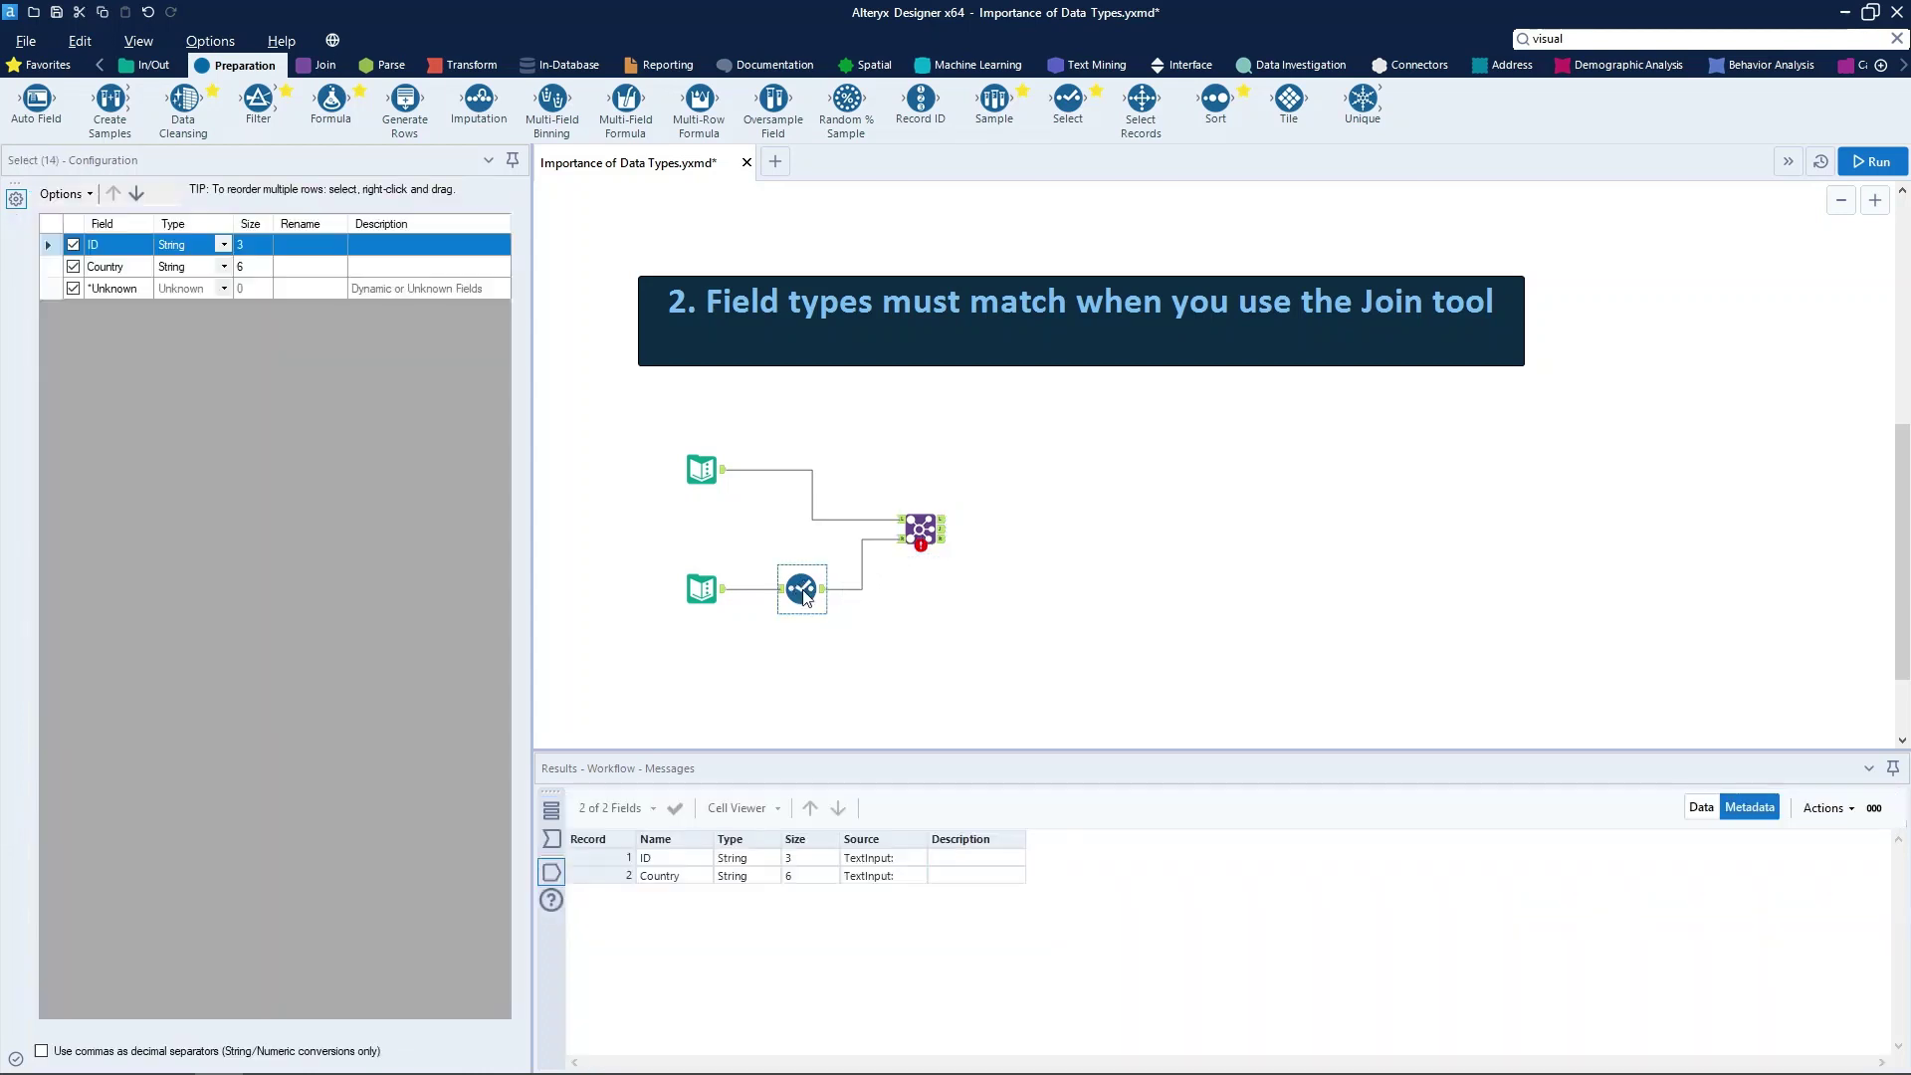
right_click(801, 588)
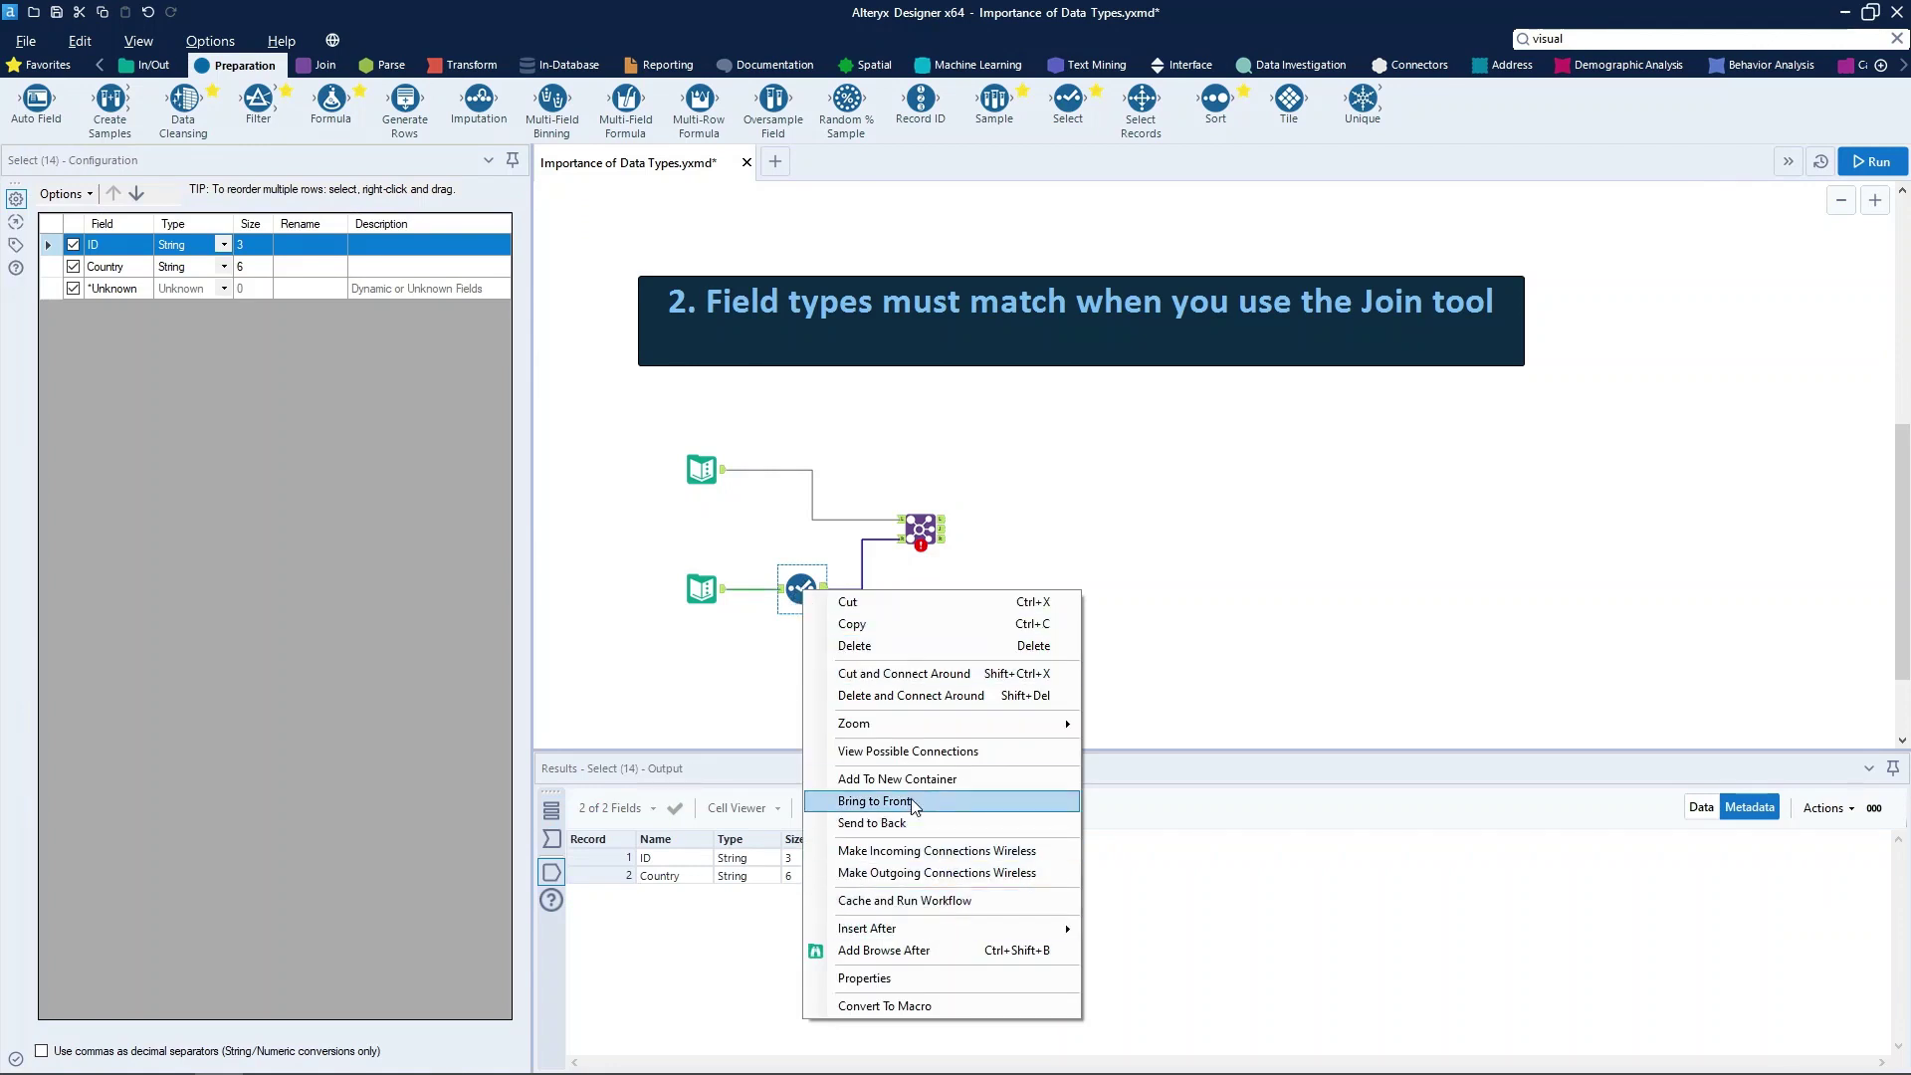
click(911, 695)
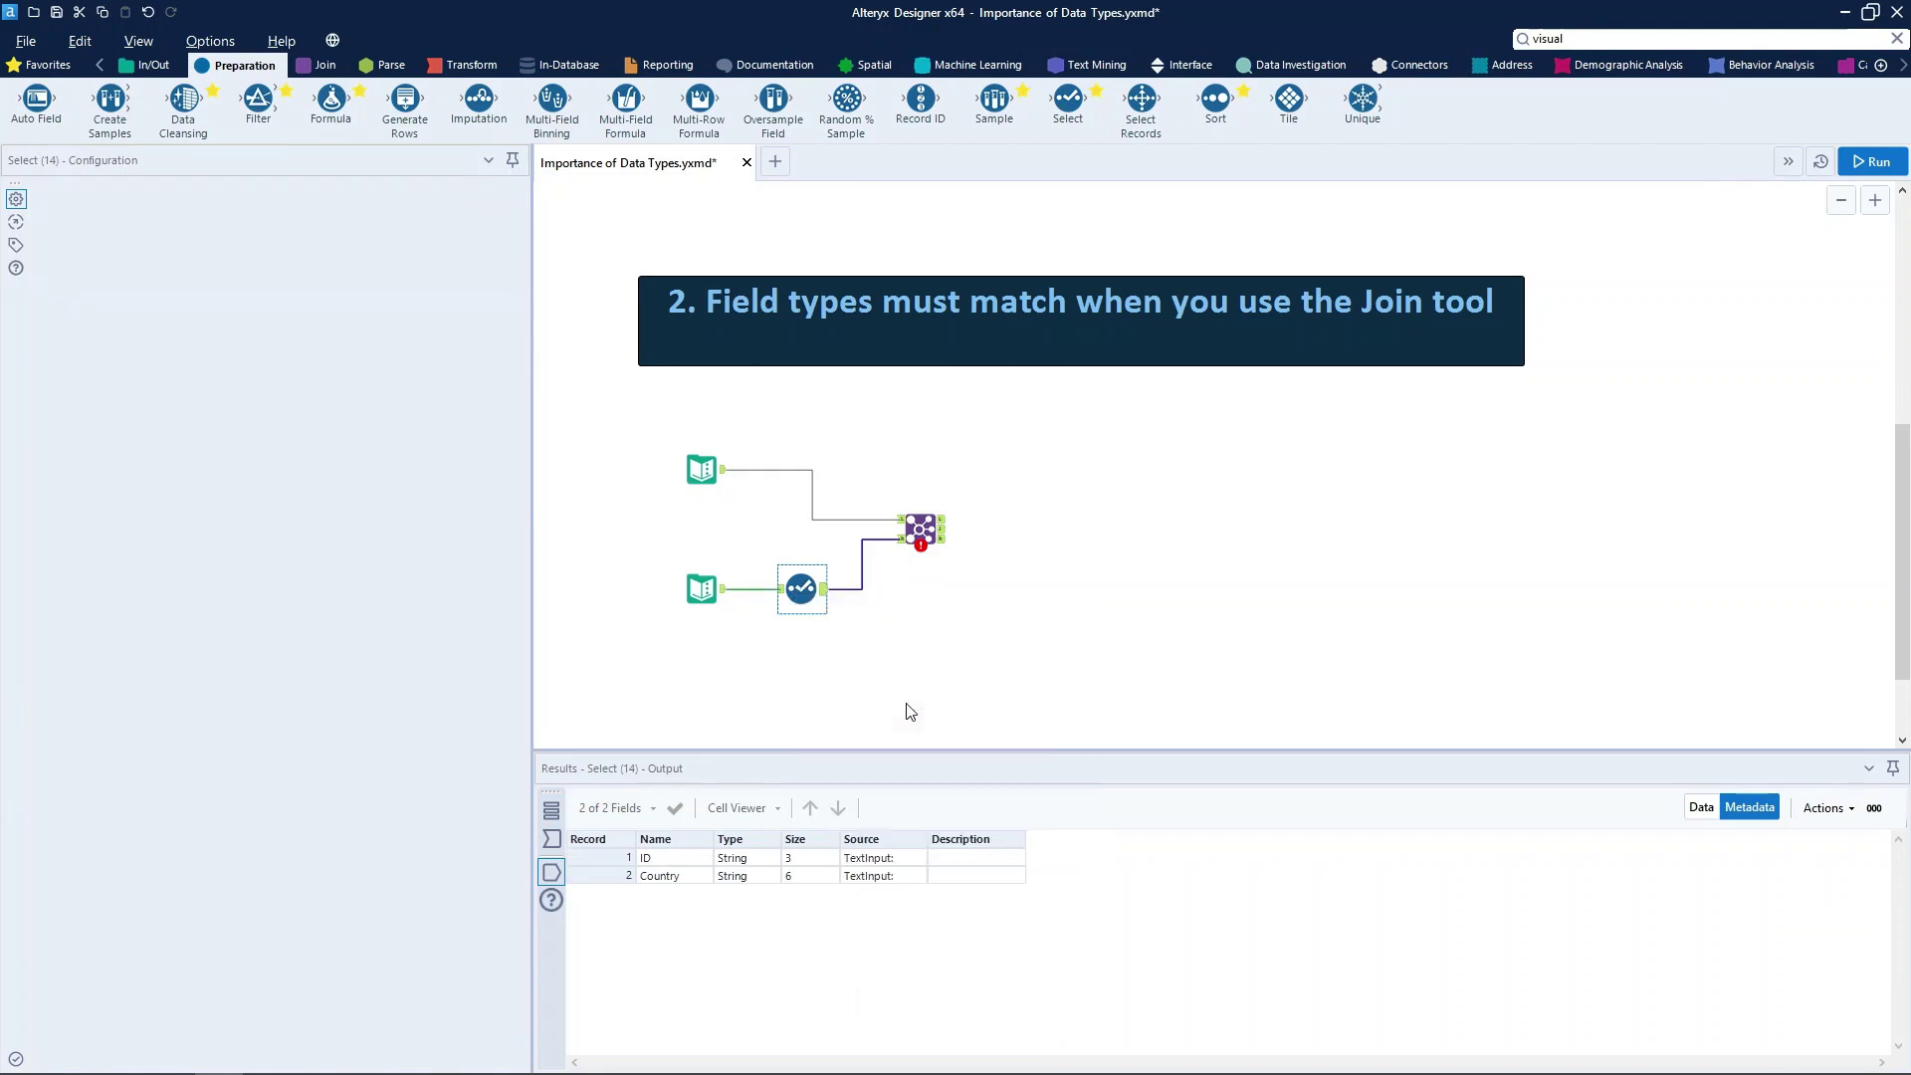
Step: Rerun and inspect the Join output: 2 joined records, 3 unjoined left records, 0 errors
click(1870, 161)
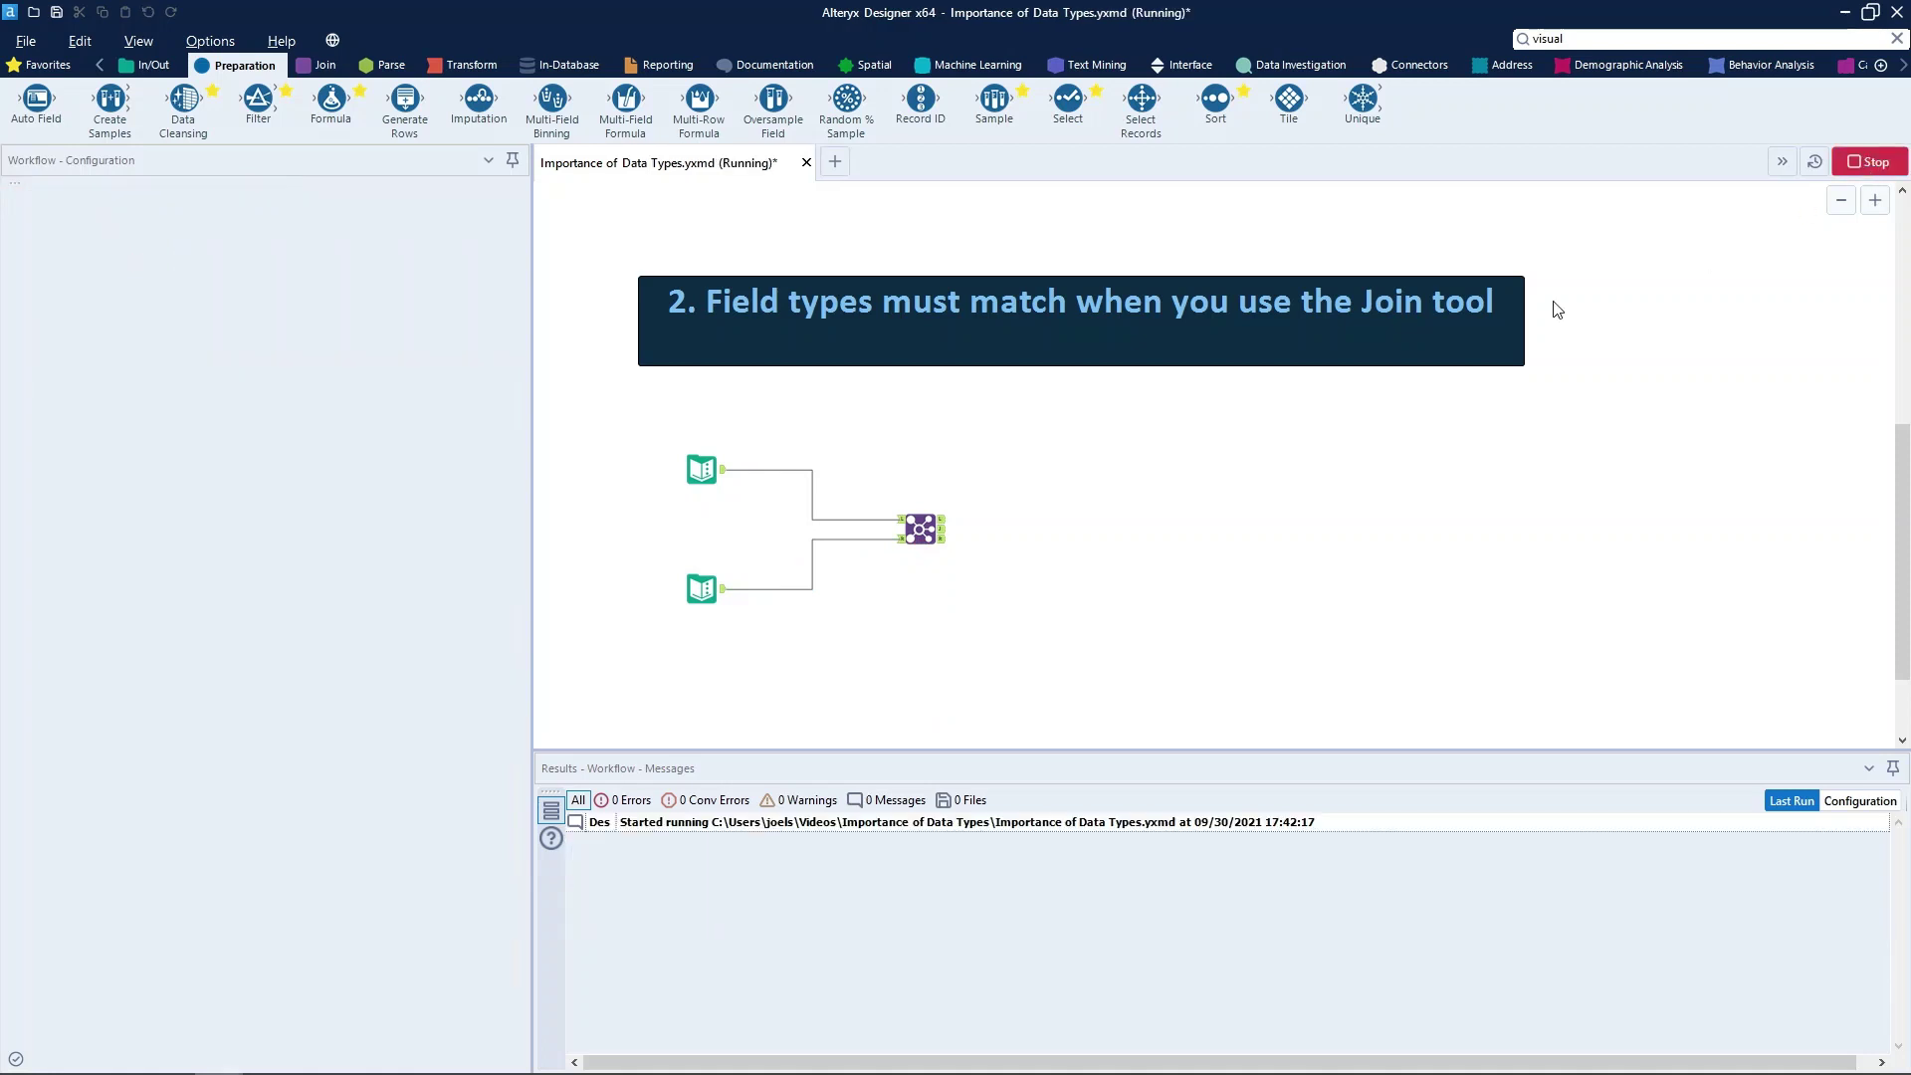
click(934, 545)
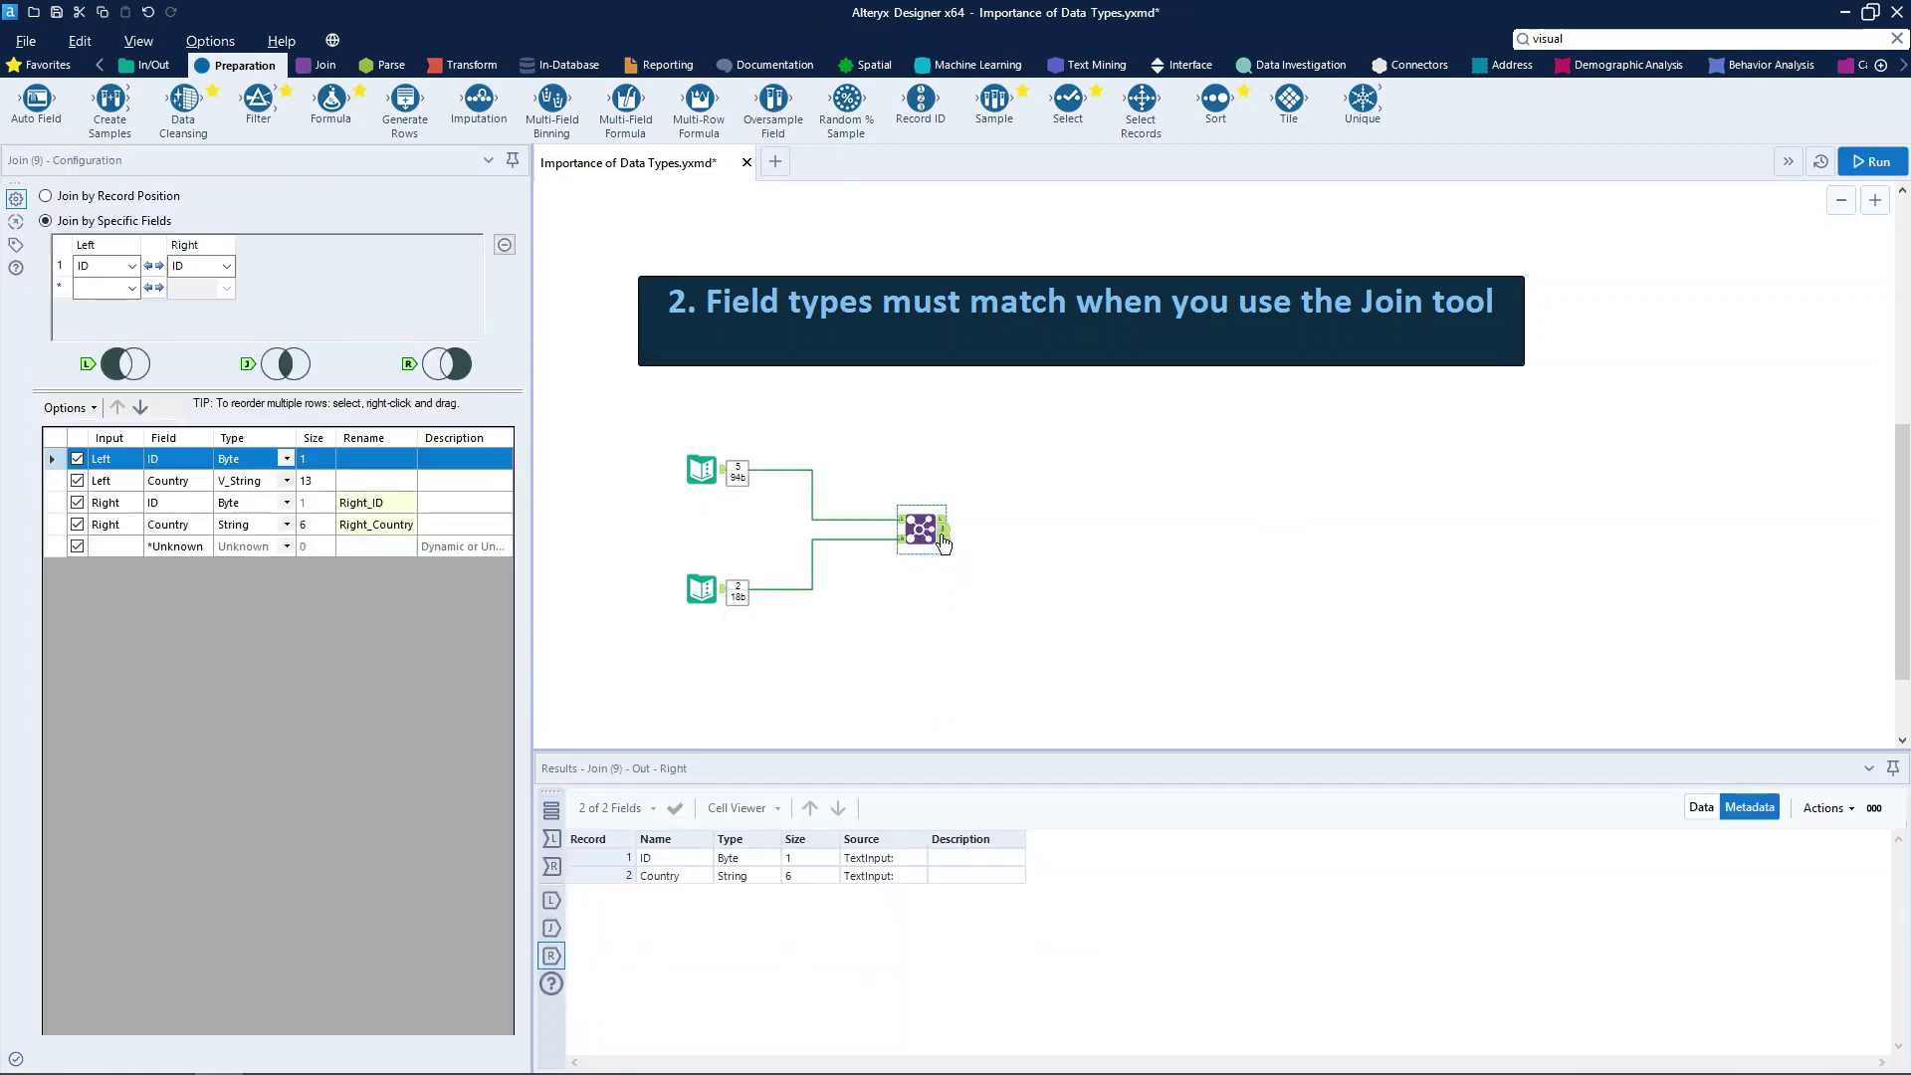
click(1701, 807)
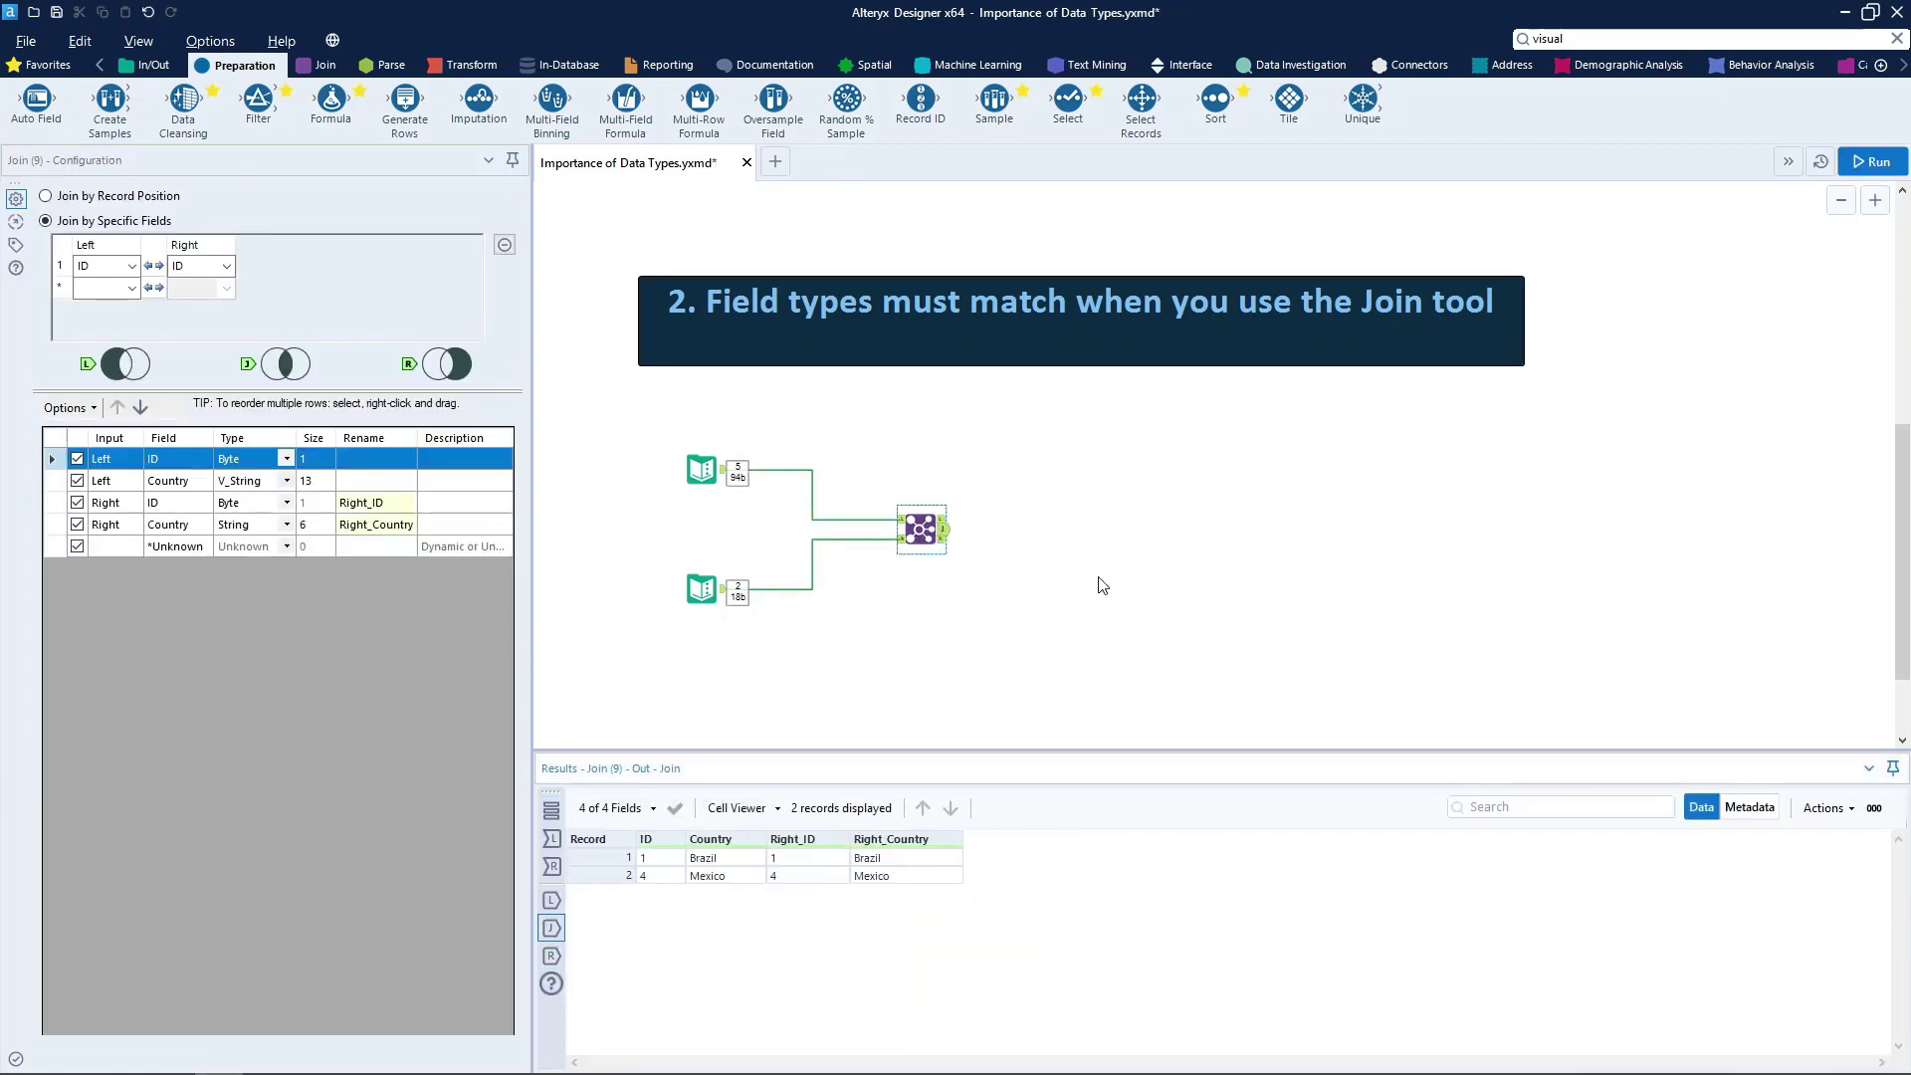
click(944, 525)
click(942, 529)
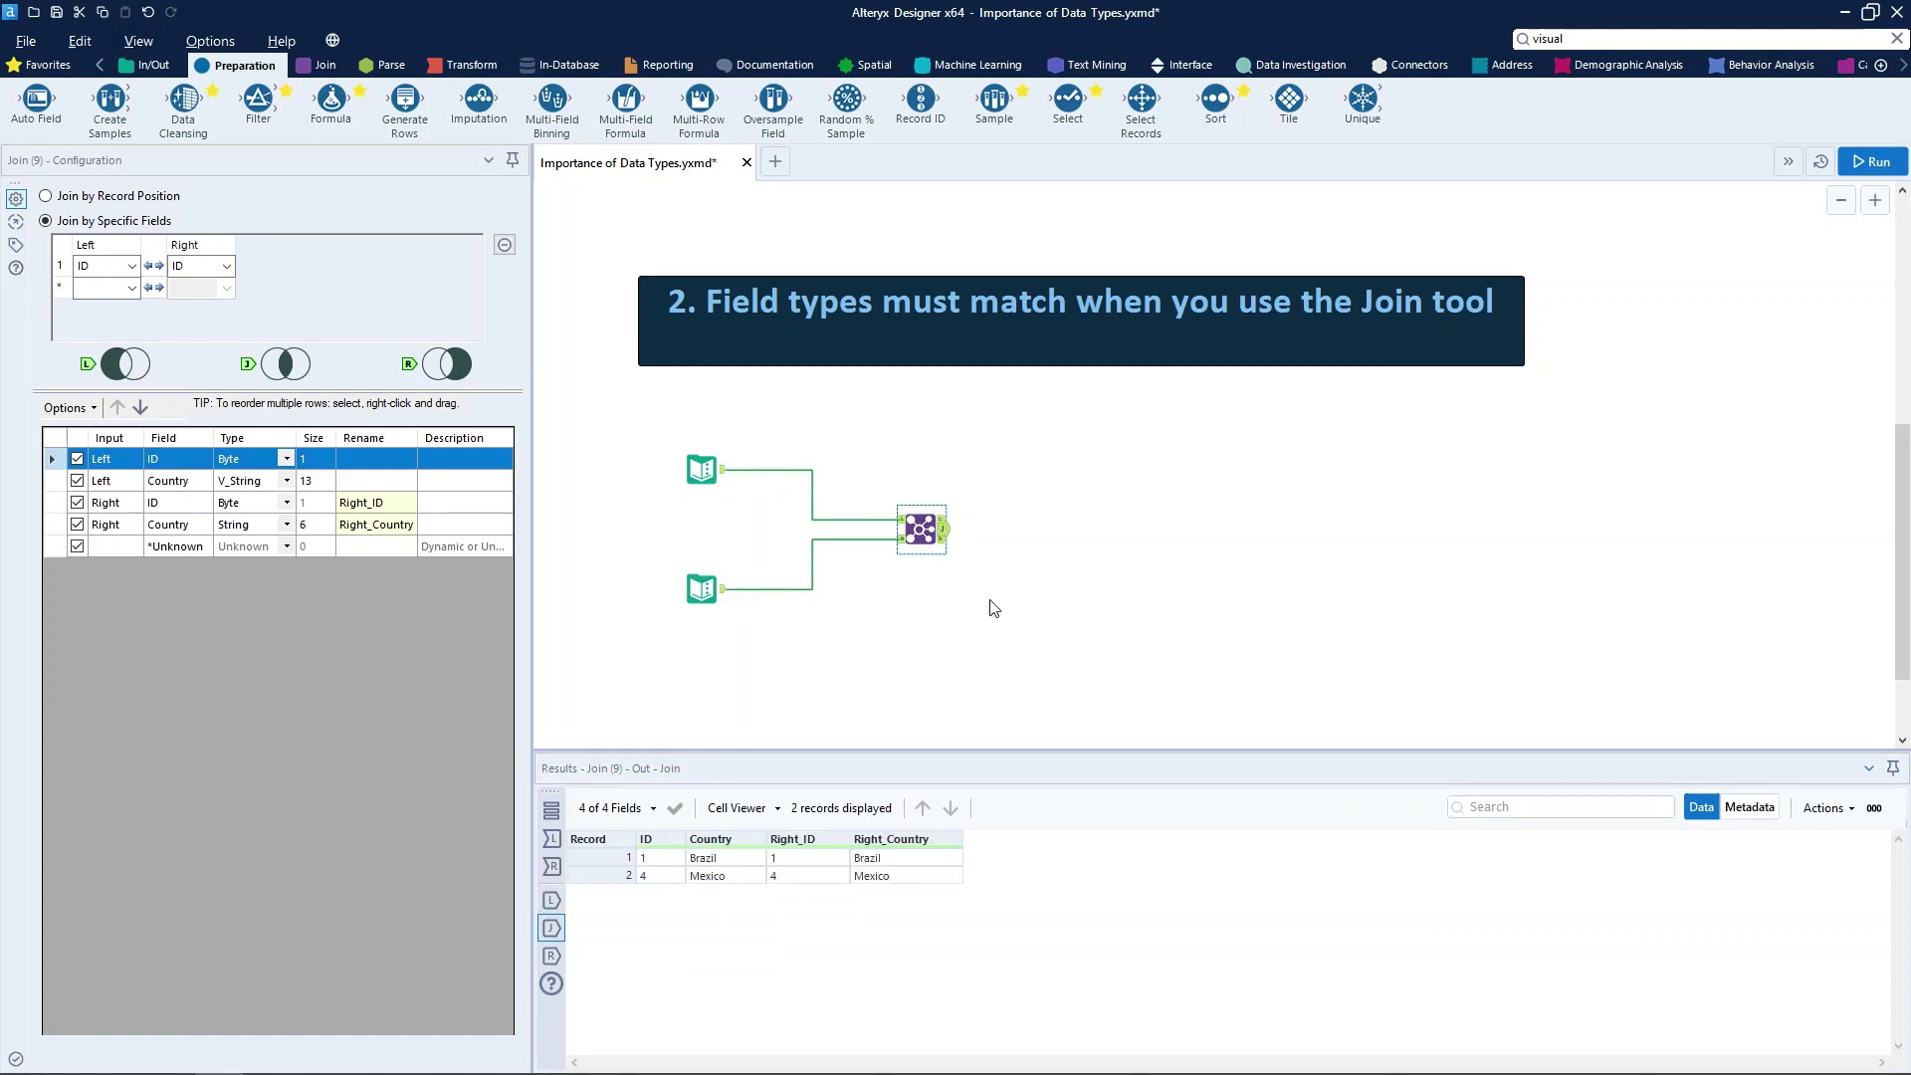
click(993, 607)
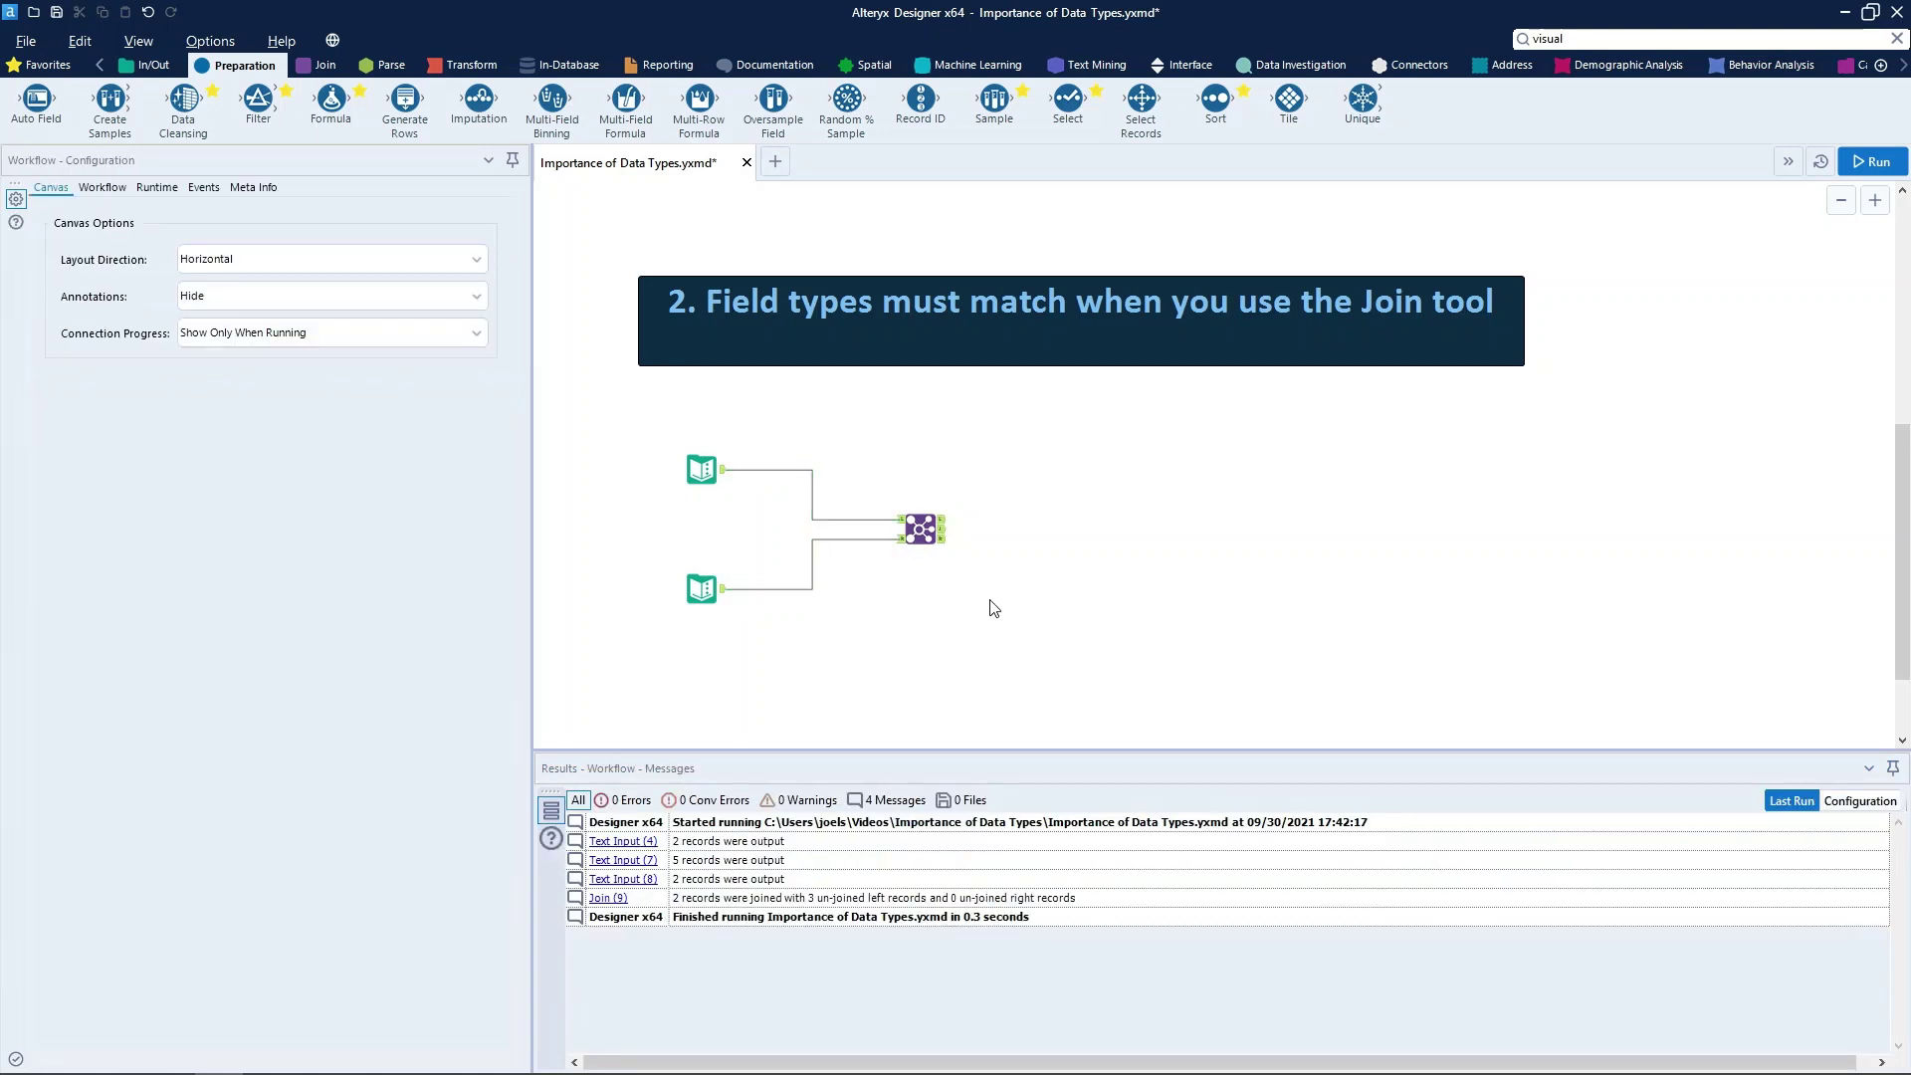